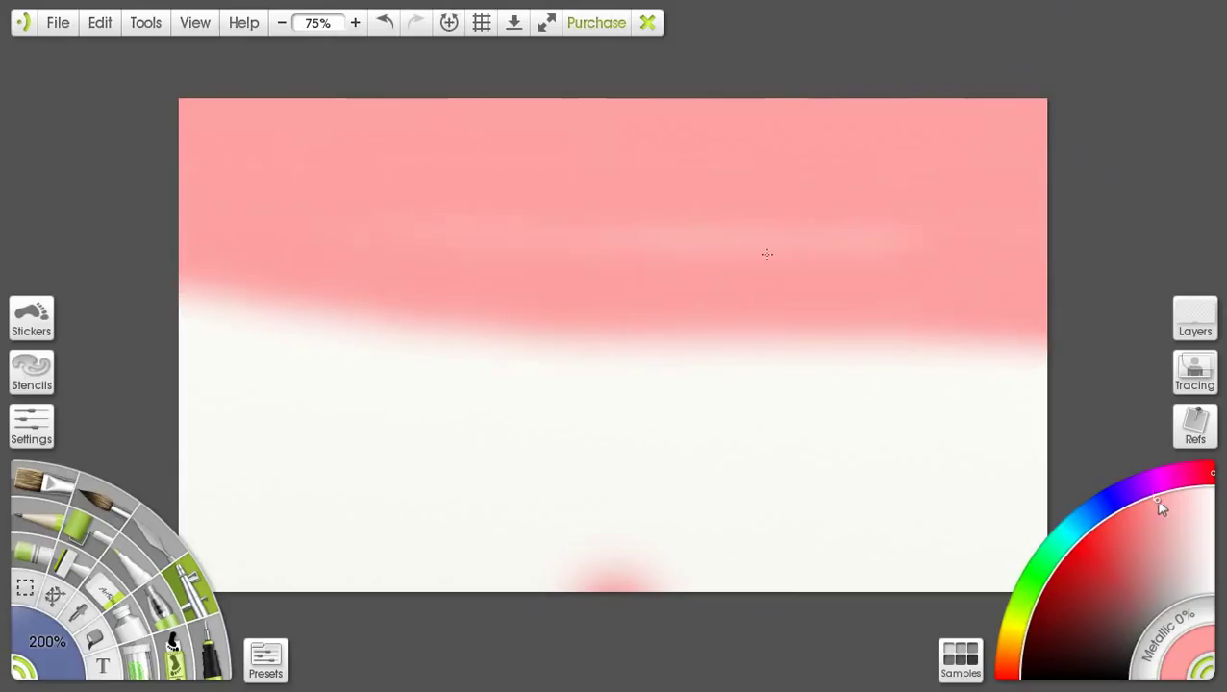
Step: Airbrush the whole canvas light pink and cover roughly its lower third with a darker coral pink band
mouse_move(628, 353)
left_mouse_down()
mouse_move(1140, 352)
mouse_move(315, 354)
mouse_move(94, 384)
mouse_move(182, 432)
mouse_move(1105, 405)
mouse_move(968, 490)
mouse_move(49, 498)
mouse_move(35, 538)
mouse_move(121, 578)
mouse_move(498, 577)
mouse_move(817, 557)
mouse_move(1011, 510)
left_mouse_up()
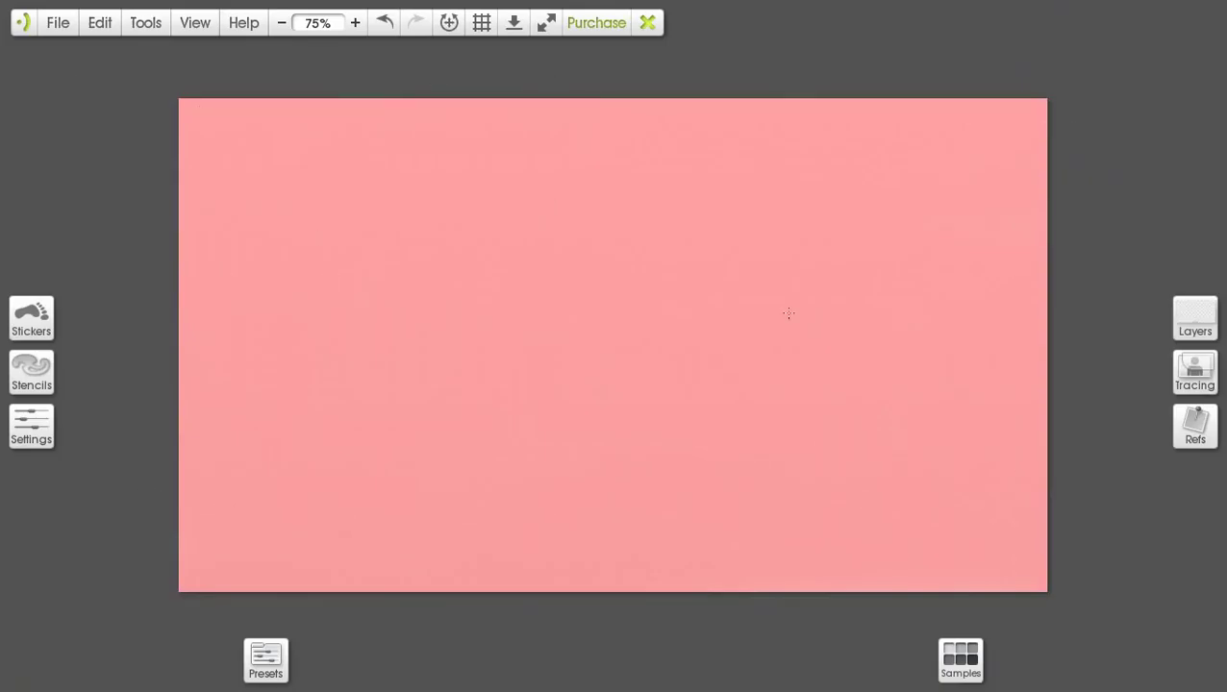
left_click_drag(789, 312, 295, 487)
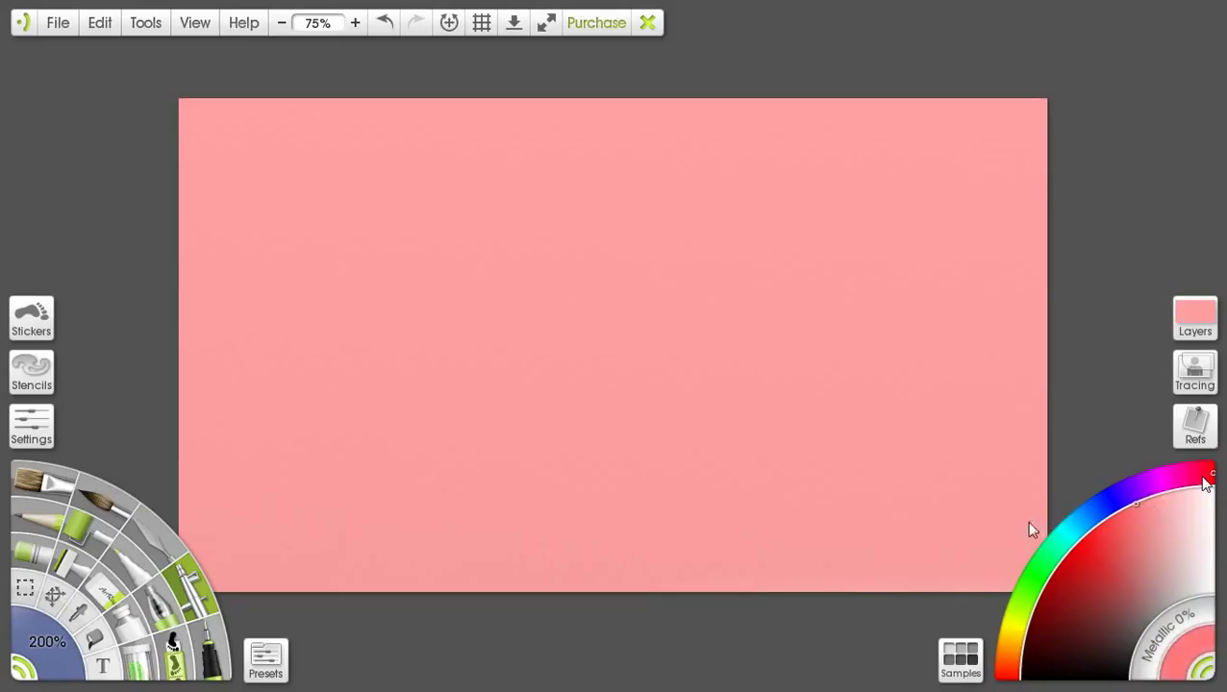
mouse_move(616, 577)
left_mouse_down()
mouse_move(920, 584)
mouse_move(629, 581)
mouse_move(1002, 578)
mouse_move(728, 561)
mouse_move(1078, 575)
left_mouse_up()
mouse_move(348, 573)
left_mouse_down()
mouse_move(172, 569)
mouse_move(1223, 547)
mouse_move(926, 552)
mouse_move(64, 466)
mouse_move(861, 458)
mouse_move(1224, 509)
left_mouse_up()
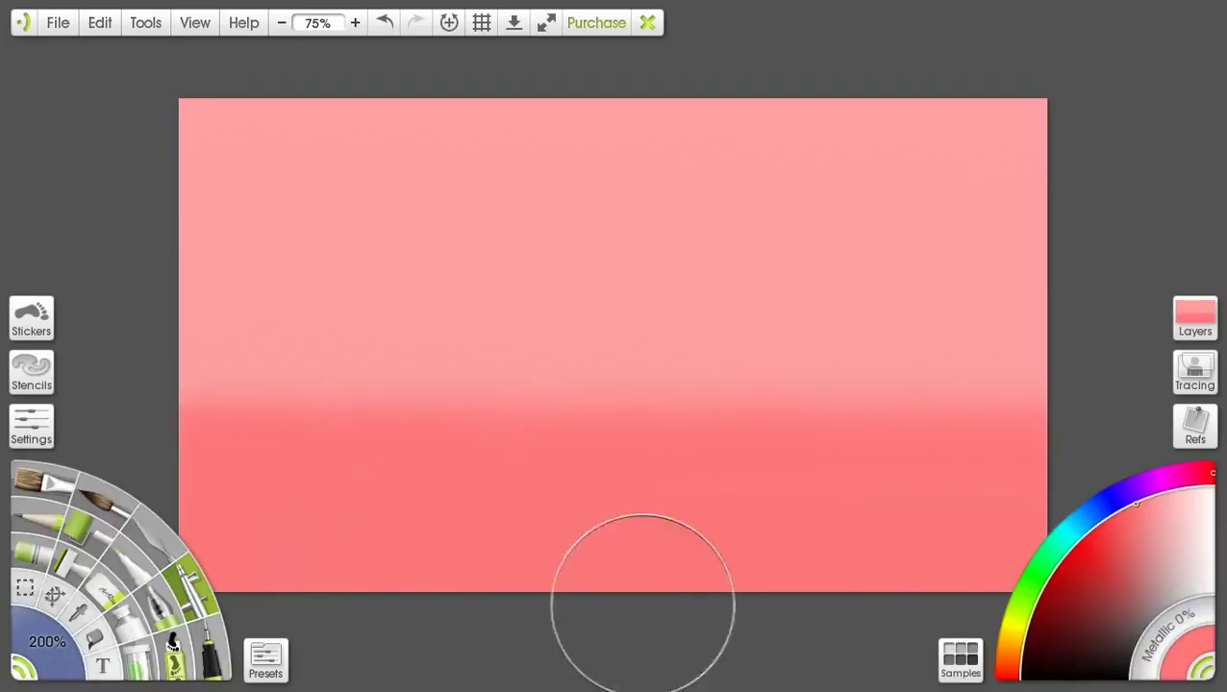
Step: Extend the darker coral pink up the canvas's left side and curve its upper edge into the light pink
mouse_move(279, 488)
left_mouse_down()
mouse_move(197, 120)
mouse_move(436, 512)
left_mouse_up()
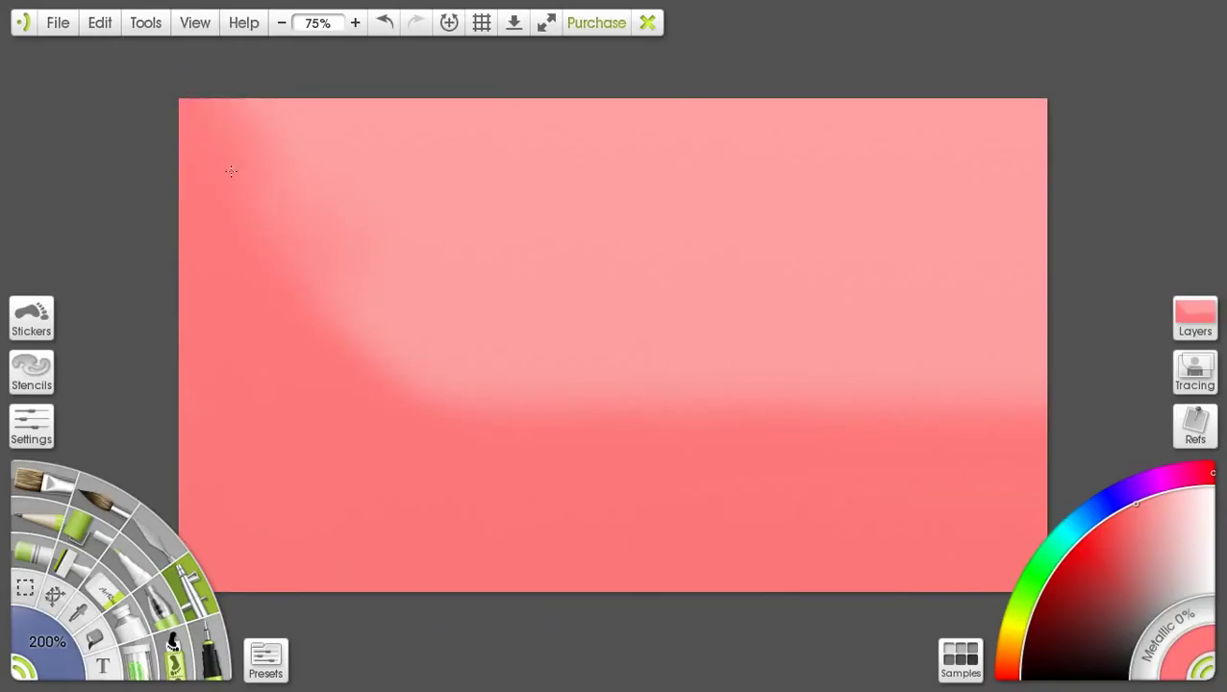
mouse_move(365, 323)
left_mouse_down()
mouse_move(336, 317)
mouse_move(406, 373)
left_mouse_up()
left_click_drag(327, 330, 462, 393)
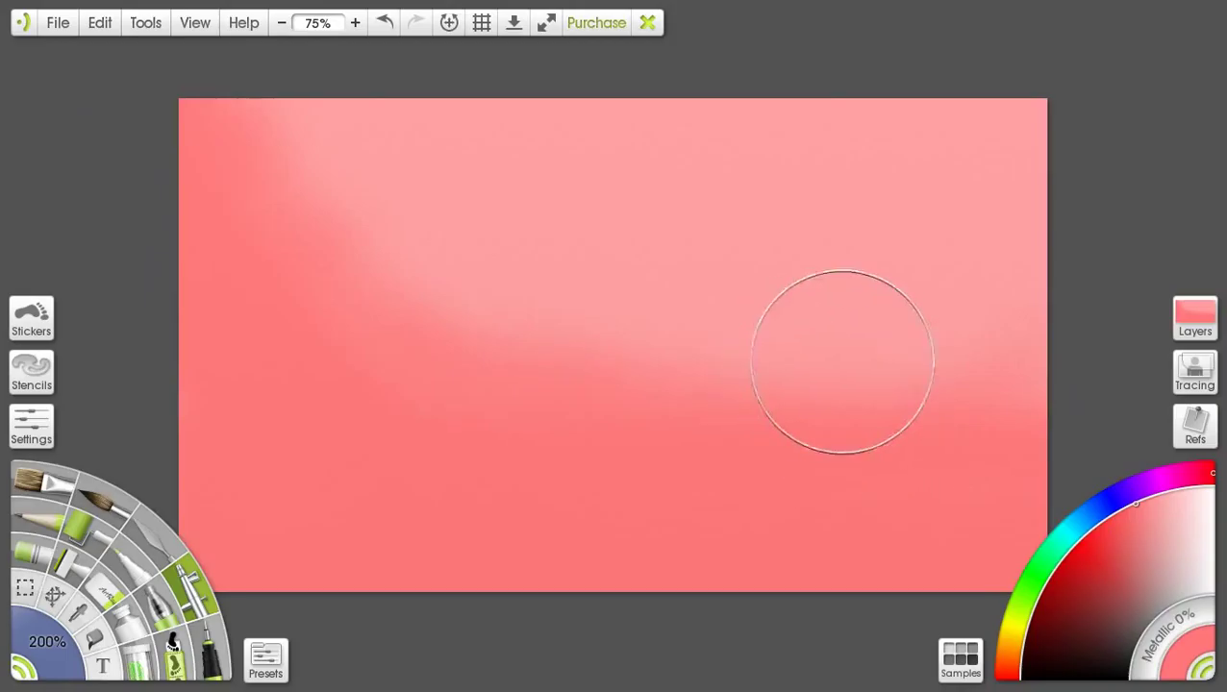
Step: Sample the intermediate pink at the colour boundary and use the Airbrush at 200% to soften the transition
left_click(86, 615)
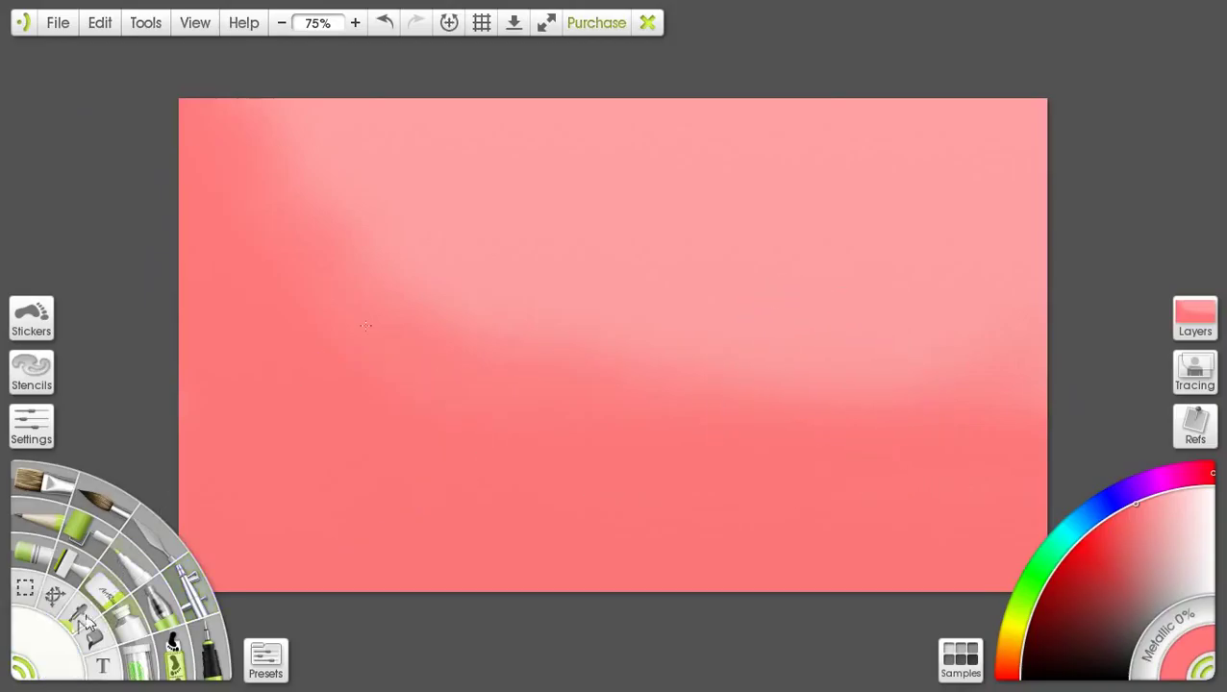
left_click(435, 303)
left_click(189, 575)
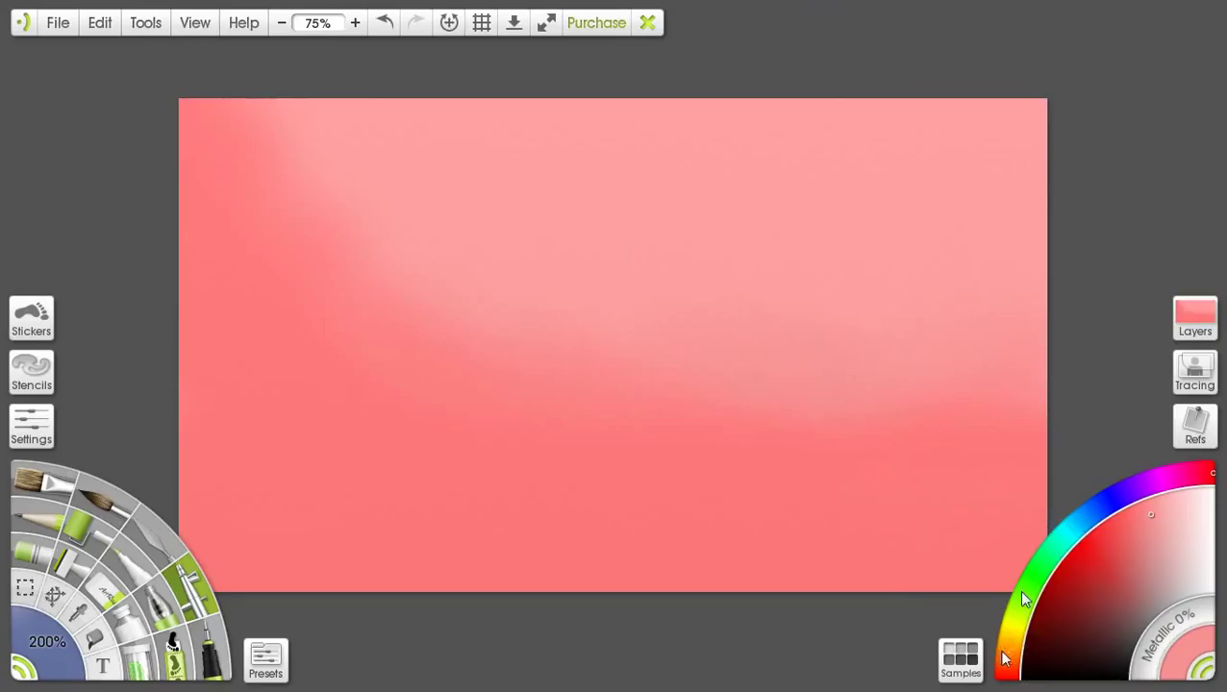
Step: Change the paint colour from pink to a light, saturated orange
mouse_move(1200, 479)
left_mouse_down()
mouse_move(1143, 486)
mouse_move(1022, 596)
mouse_move(1005, 679)
mouse_move(1007, 668)
left_mouse_up()
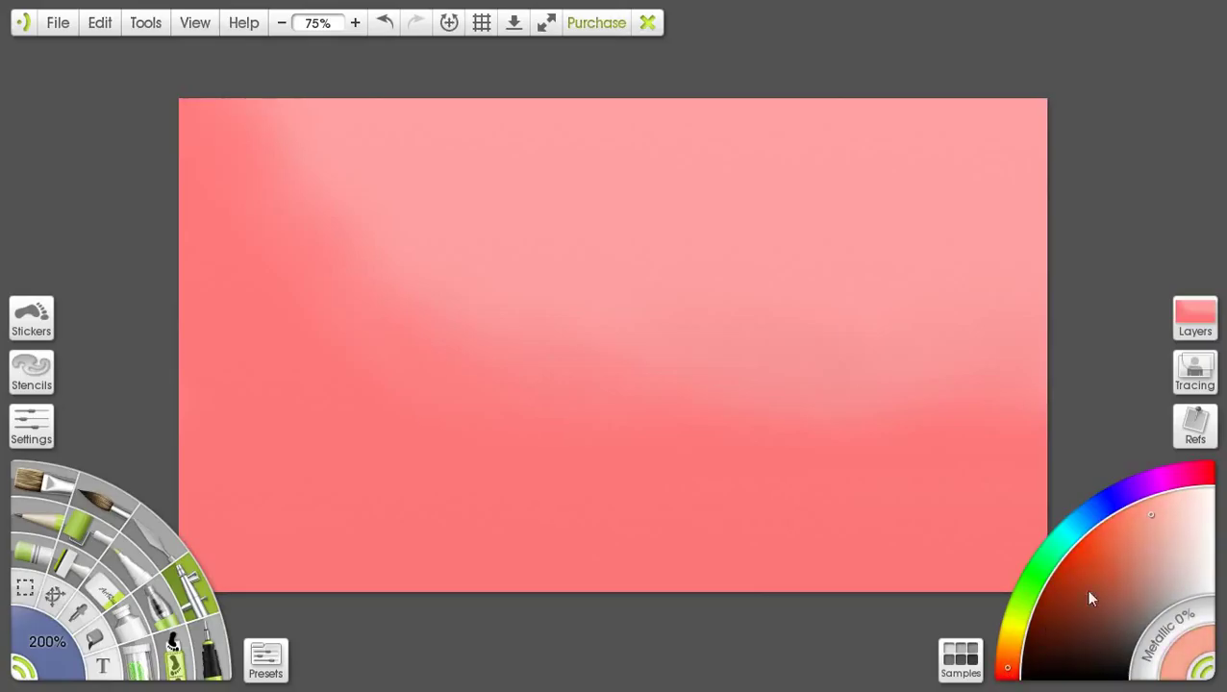
left_click_drag(1150, 517, 1136, 510)
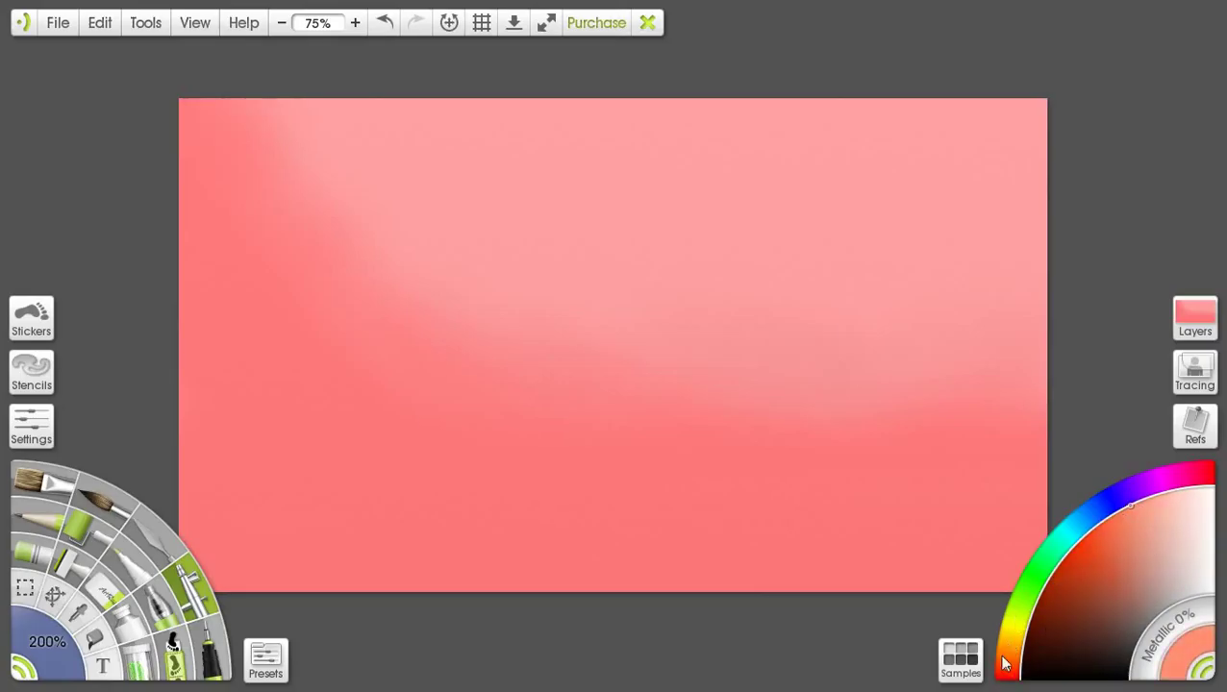
left_click_drag(1010, 672, 1007, 667)
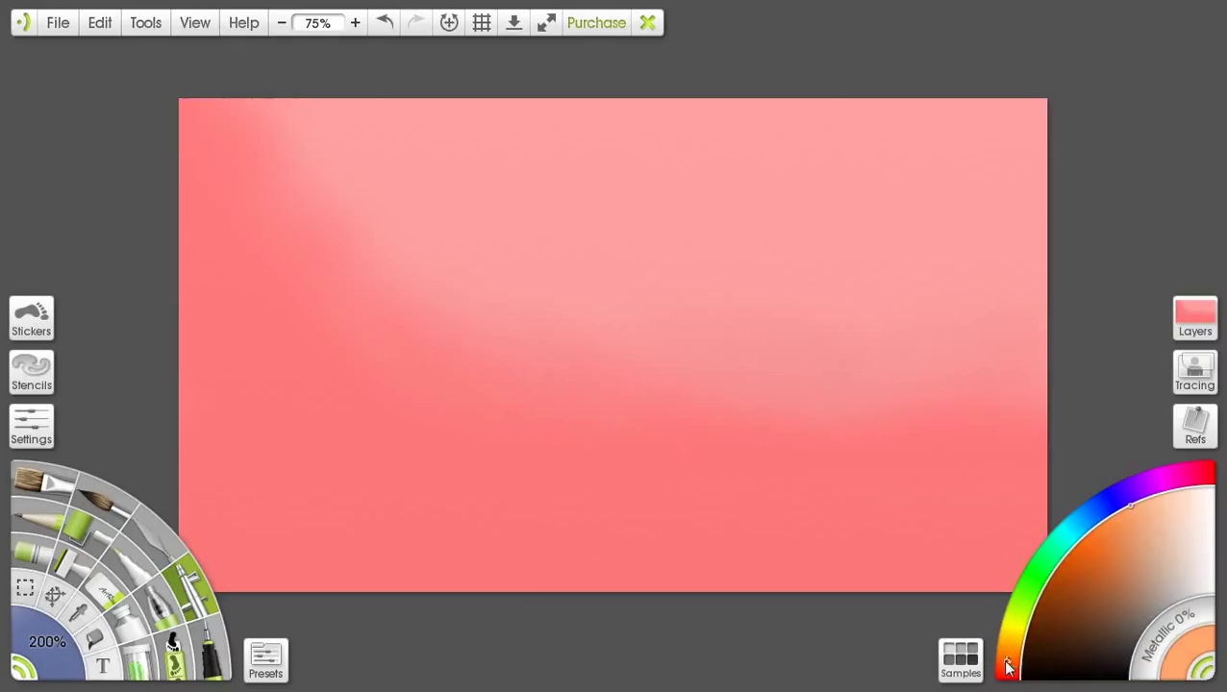
left_click_drag(1117, 508, 1110, 520)
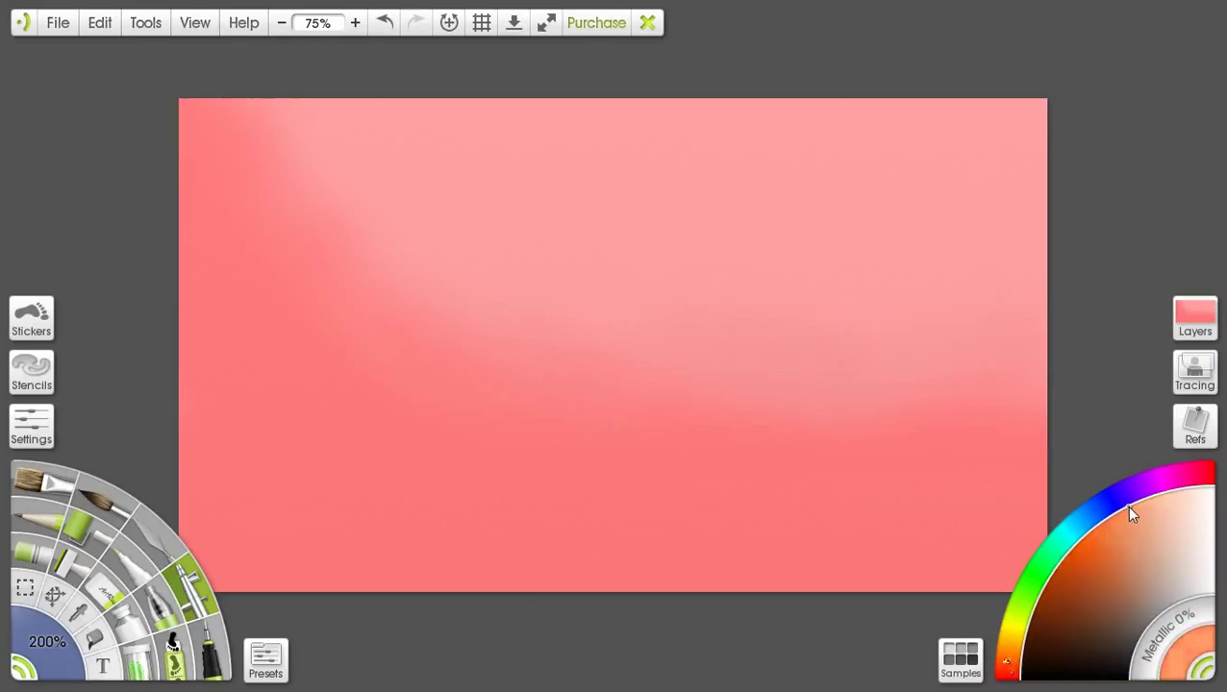
mouse_move(975, 192)
left_mouse_down()
mouse_move(1015, 135)
mouse_move(994, 142)
left_mouse_up()
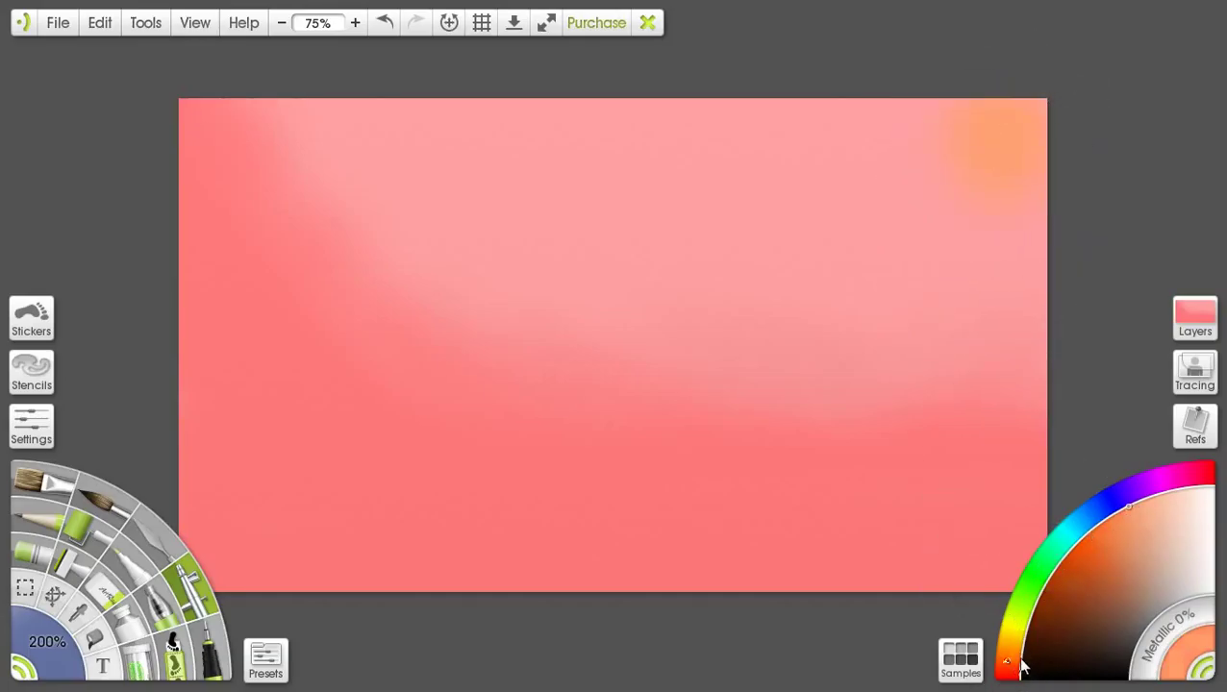
left_click_drag(1020, 659, 1018, 650)
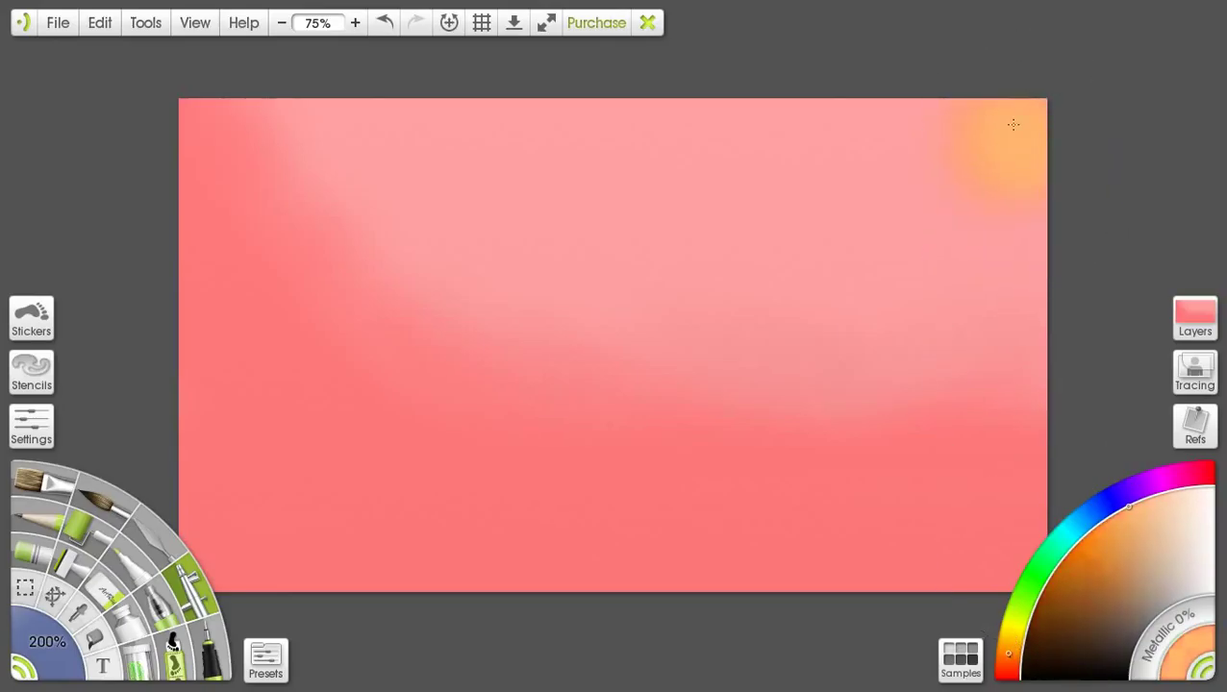
left_click_drag(1013, 124, 1014, 107)
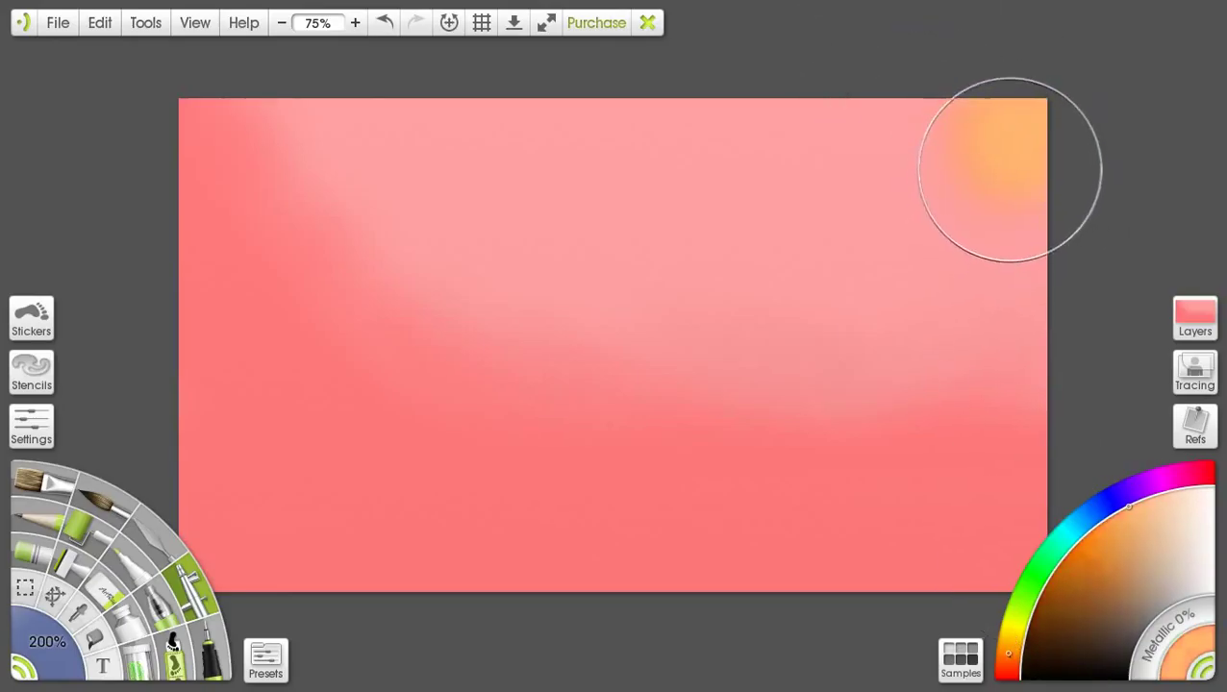
left_click(385, 24)
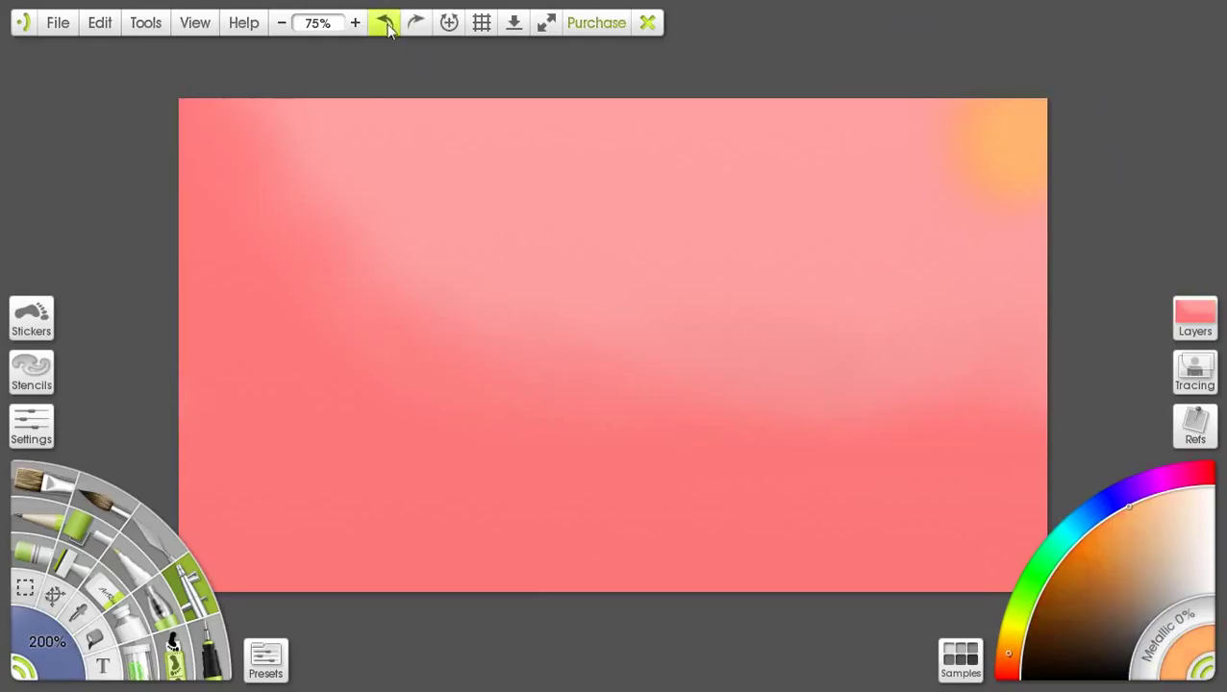
left_click(386, 25)
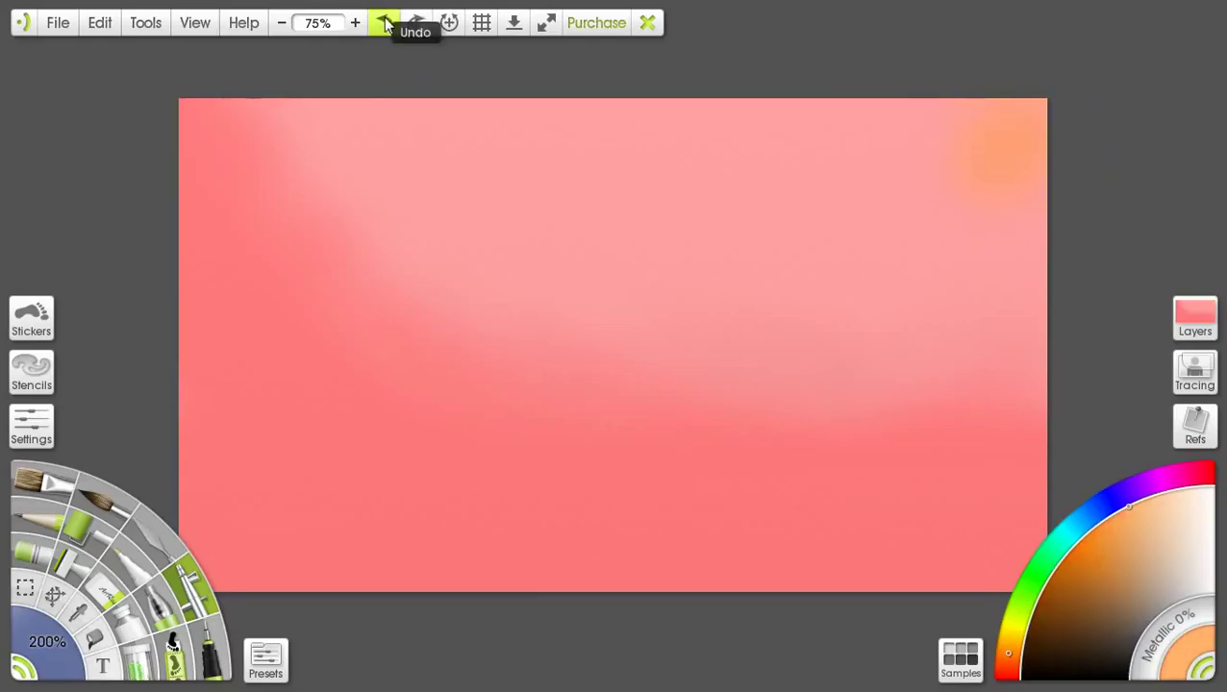
left_click(386, 24)
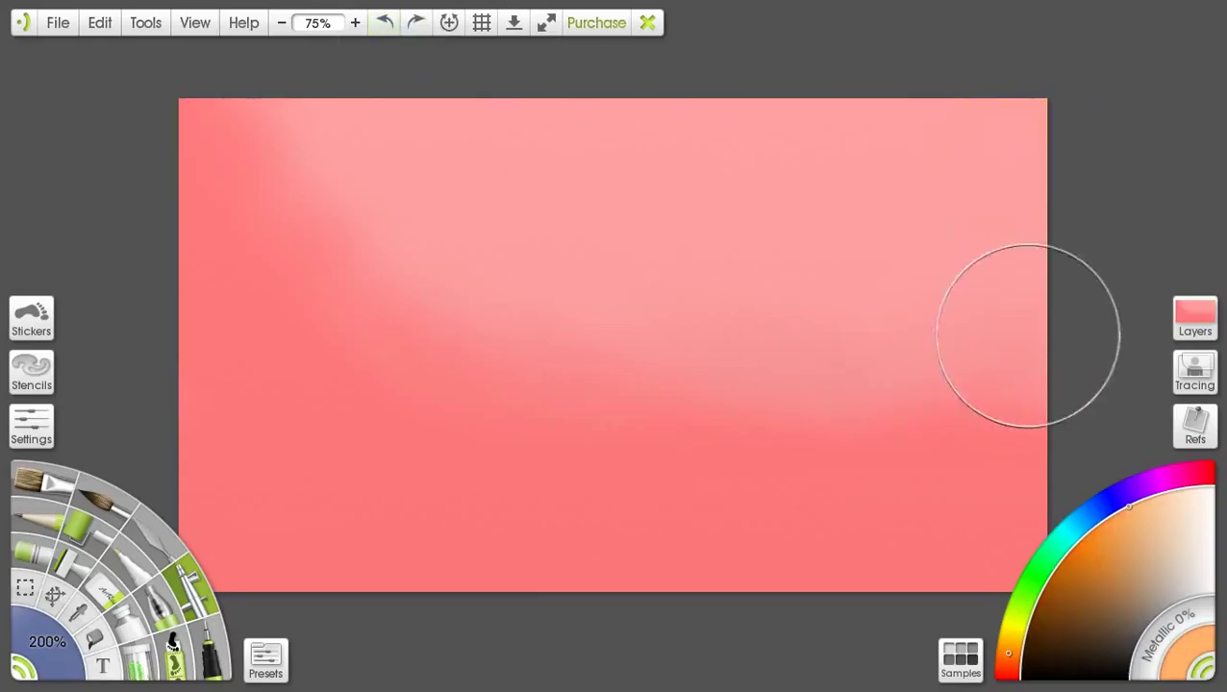
Step: Airbrush a soft orange half-circle sun against the canvas's right edge, slightly above the coral pink band
left_click_drag(1041, 259, 1044, 251)
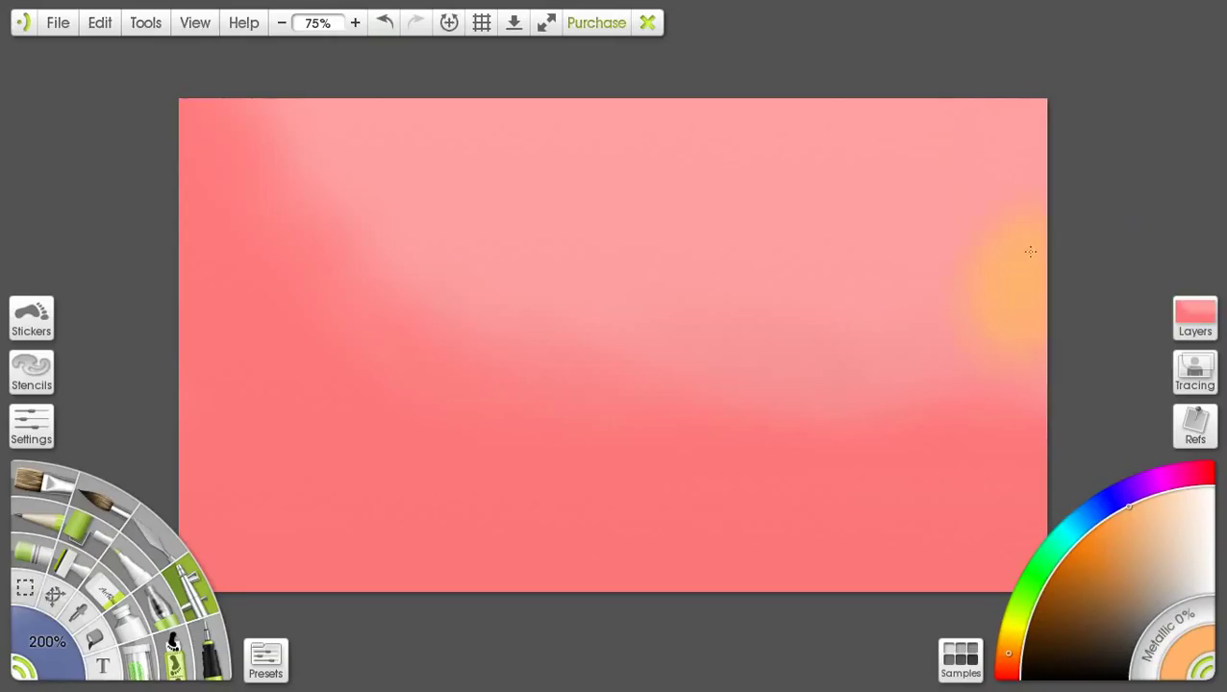
mouse_move(1030, 252)
left_mouse_down()
mouse_move(1023, 316)
mouse_move(1012, 319)
mouse_move(1034, 249)
left_mouse_up()
left_click_drag(1034, 248, 1004, 255)
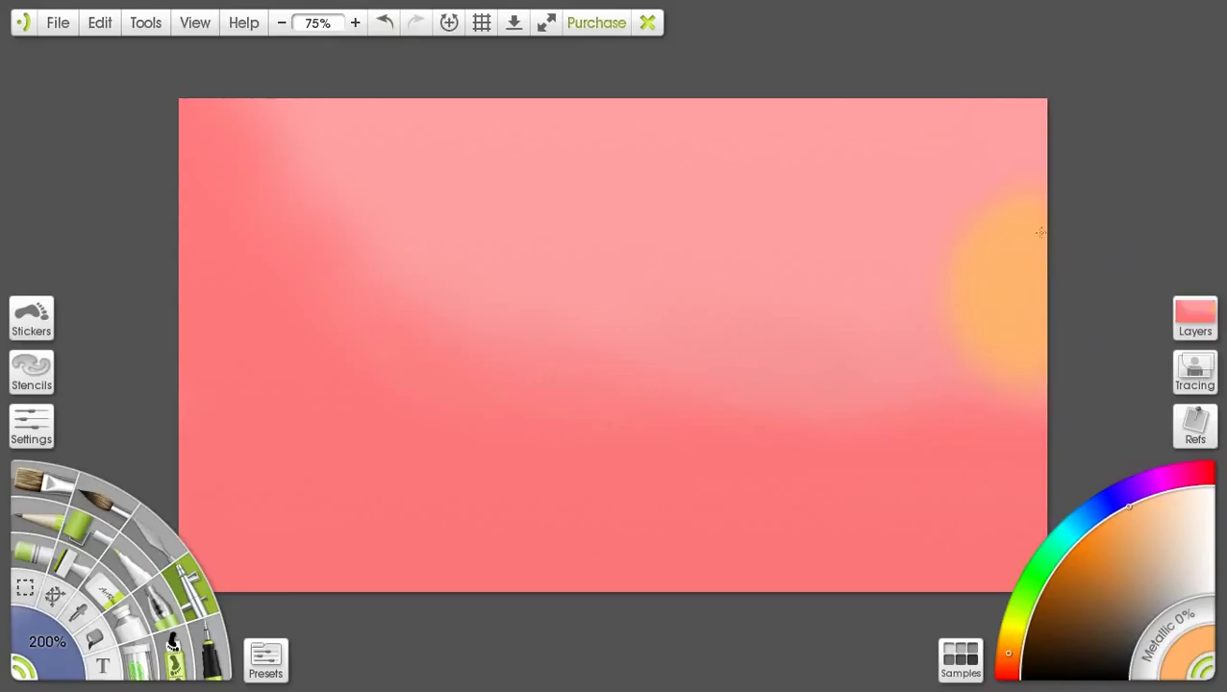
left_click_drag(999, 299, 1012, 314)
mouse_move(1013, 314)
left_mouse_down()
mouse_move(1004, 297)
mouse_move(1046, 246)
mouse_move(1027, 243)
left_mouse_up()
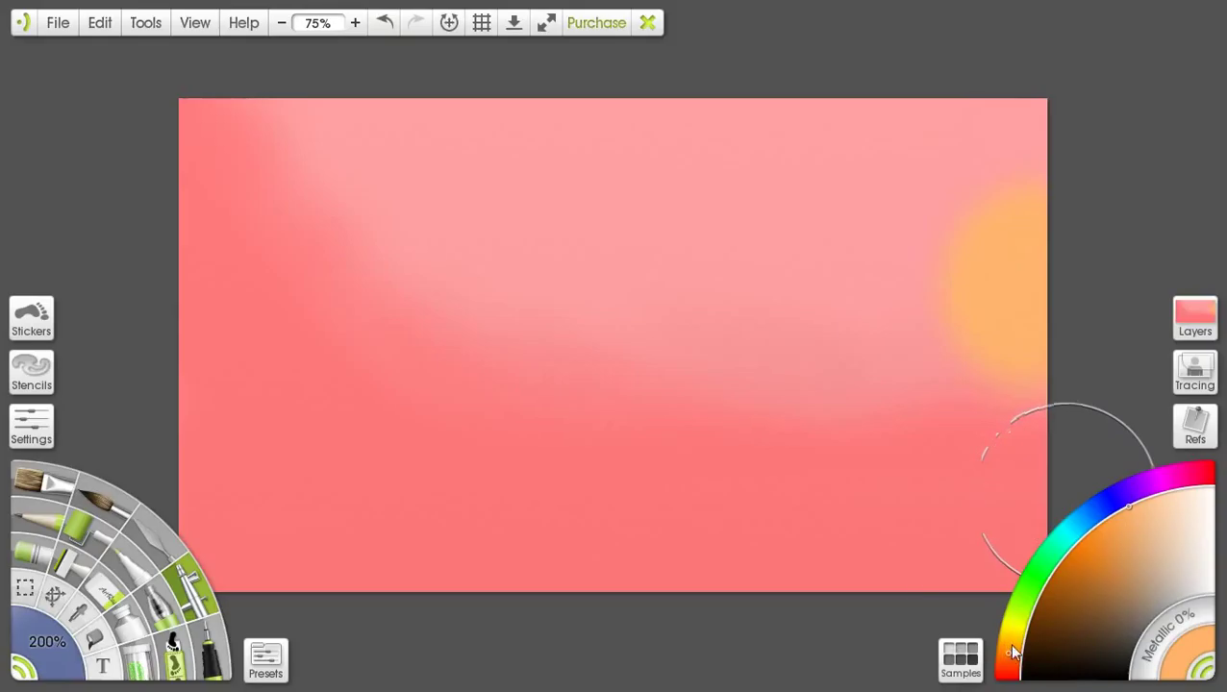
Step: Brighten the sun's centre with yellow-orange and airbrush a faint orange glow around and above it
left_click_drag(1010, 658, 1011, 650)
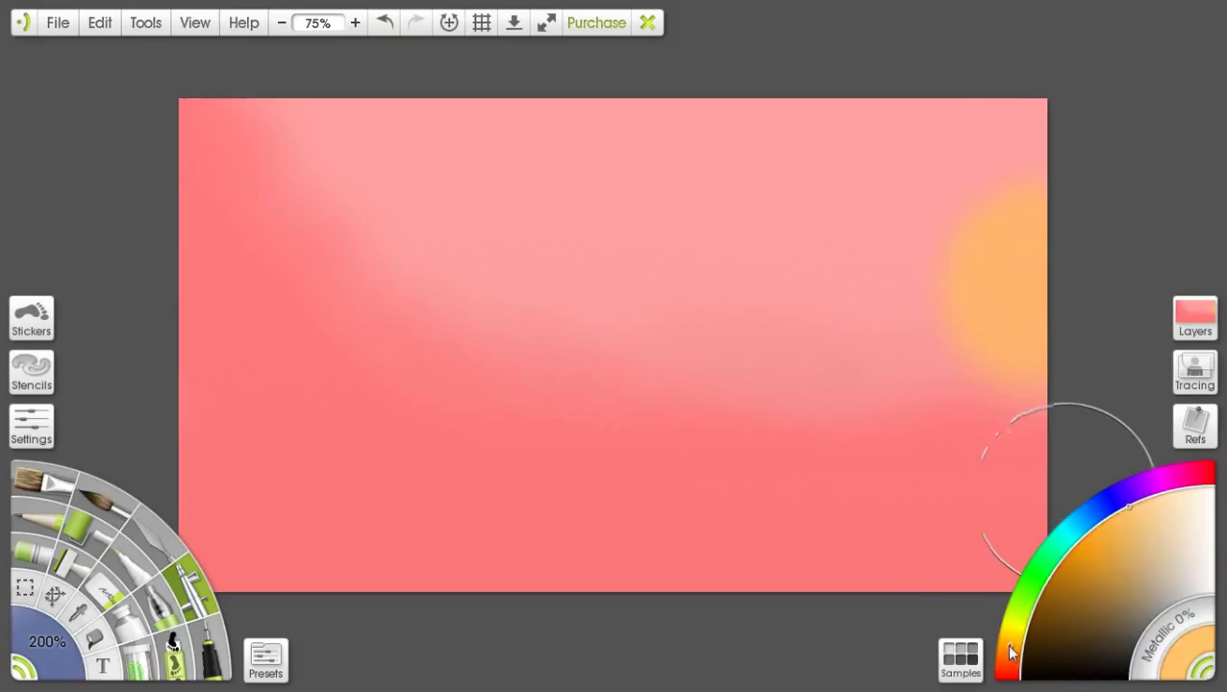
left_click_drag(1073, 300, 1062, 285)
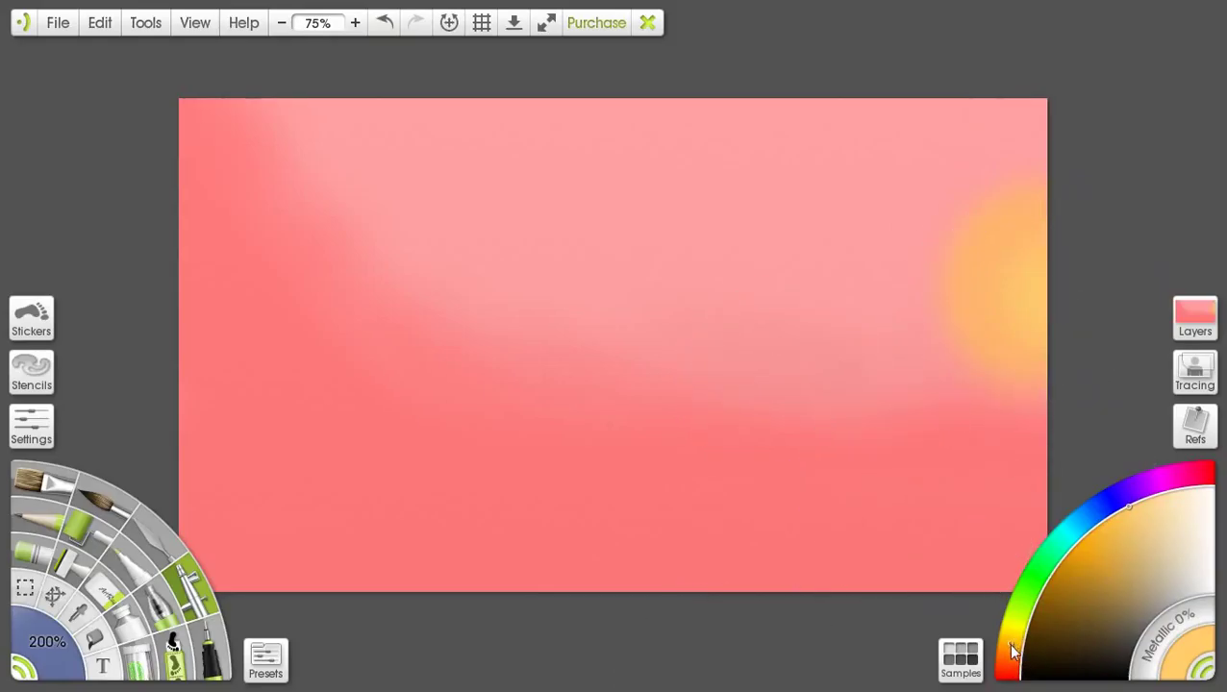
left_click_drag(1012, 654, 1010, 664)
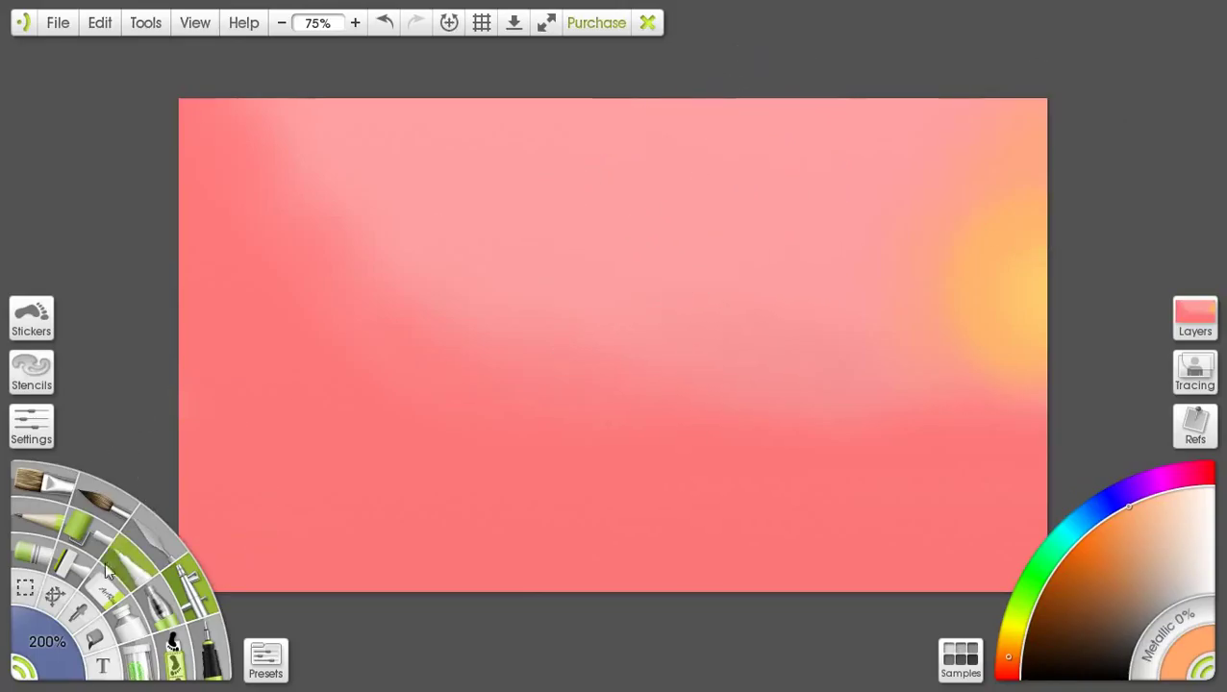
Step: Switch to the Palette Knife and set its size to 40%
left_click(146, 531)
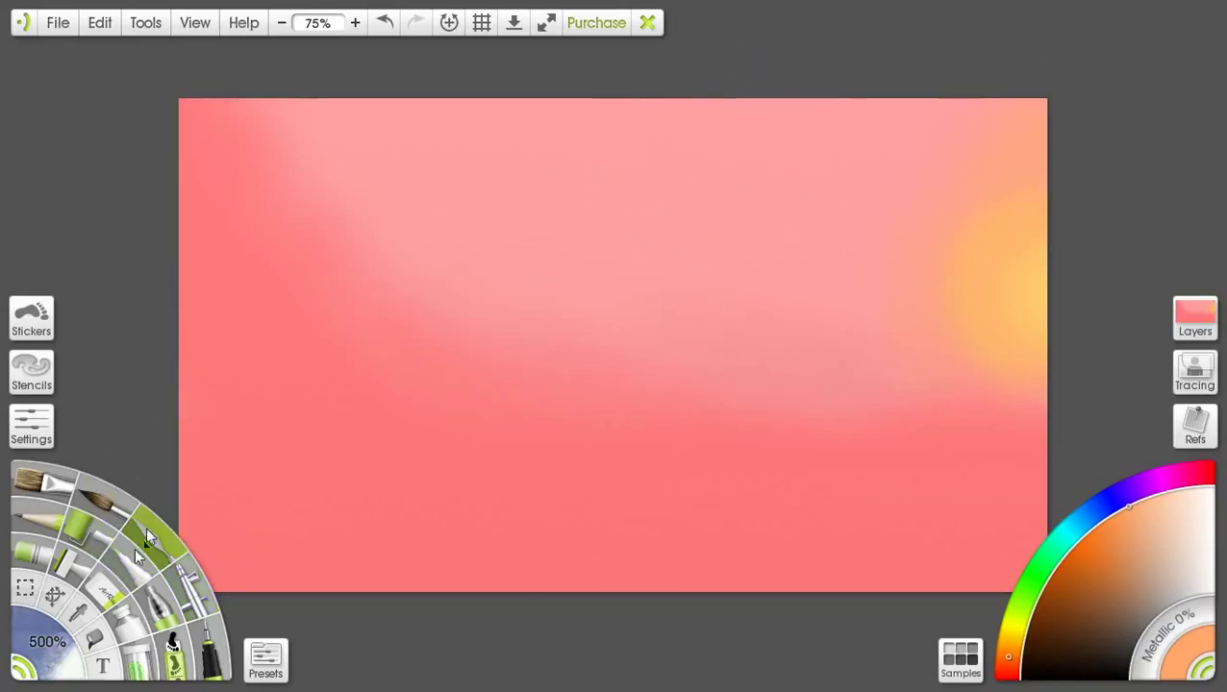
left_click(55, 656)
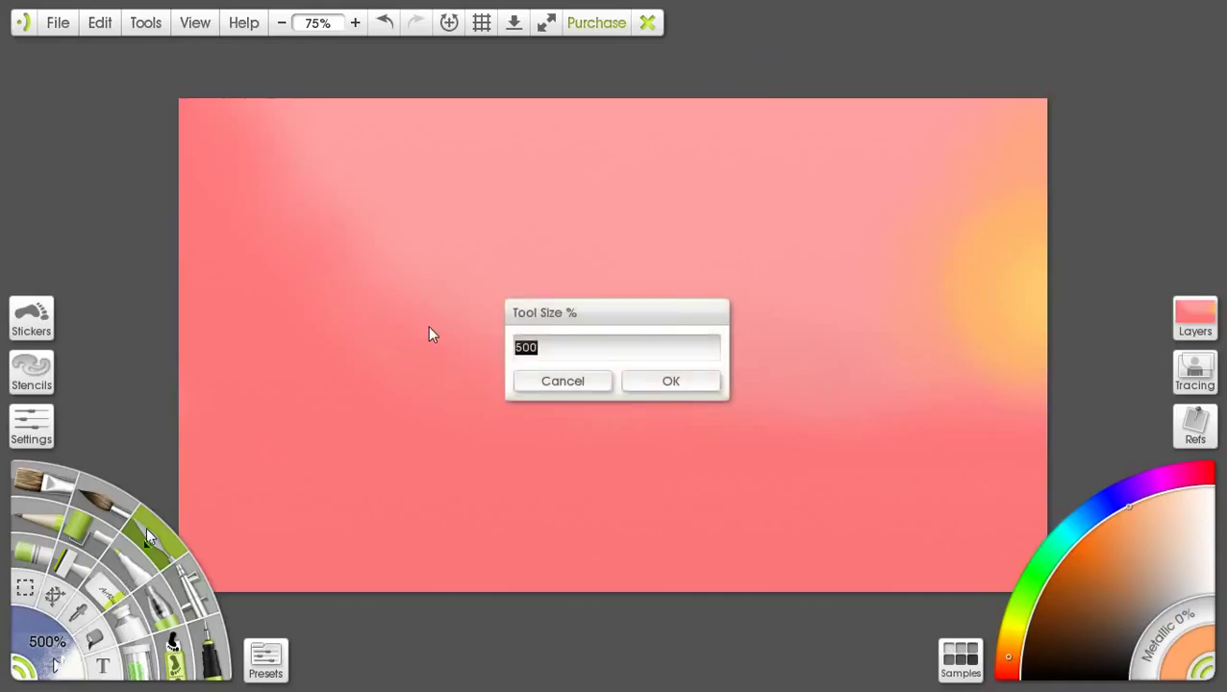
type("20")
key("Return")
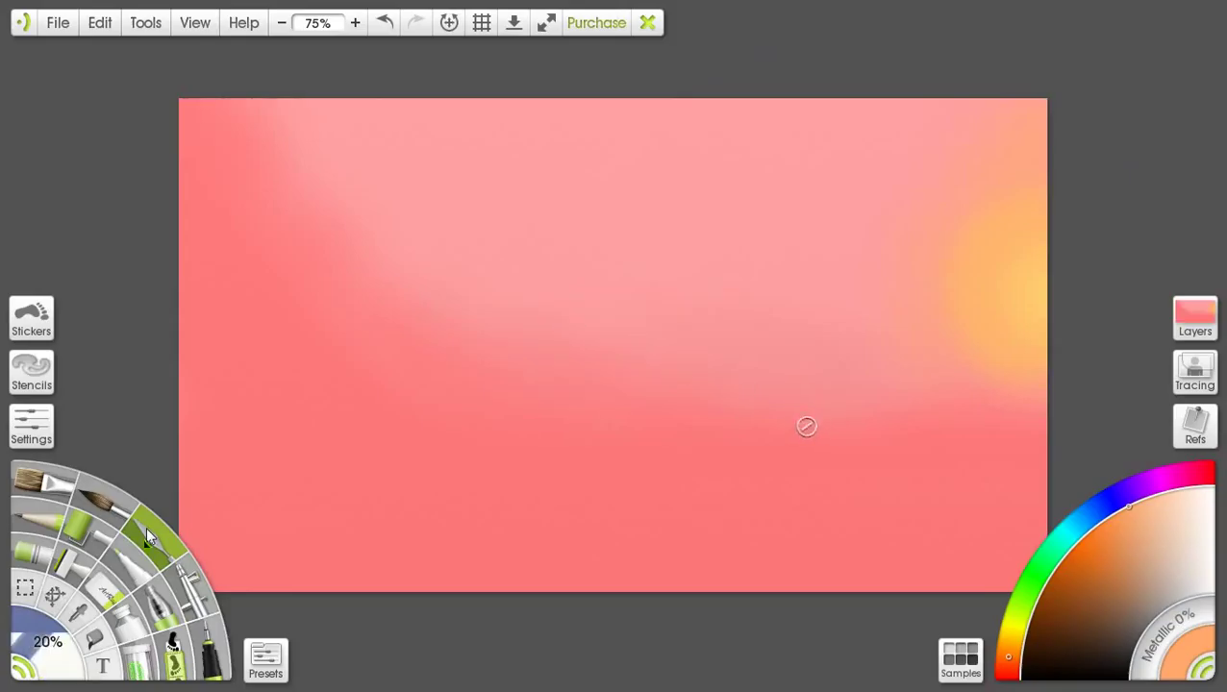
left_click_drag(53, 654, 48, 639)
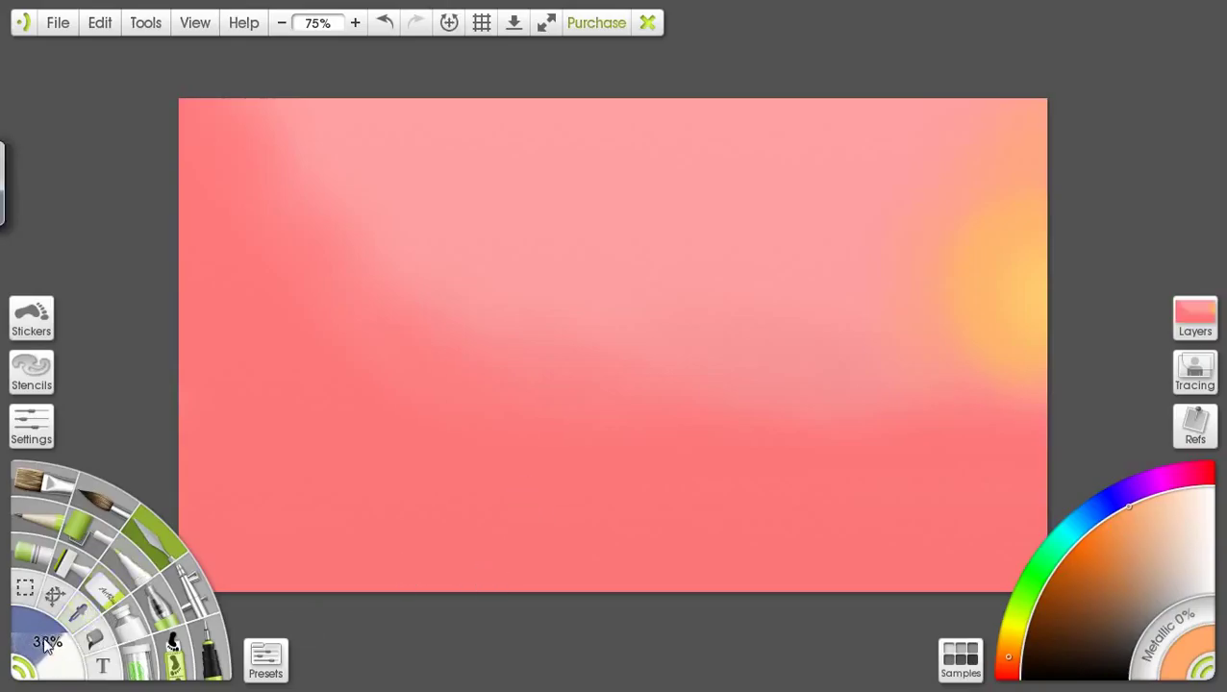
left_click_drag(44, 638, 43, 635)
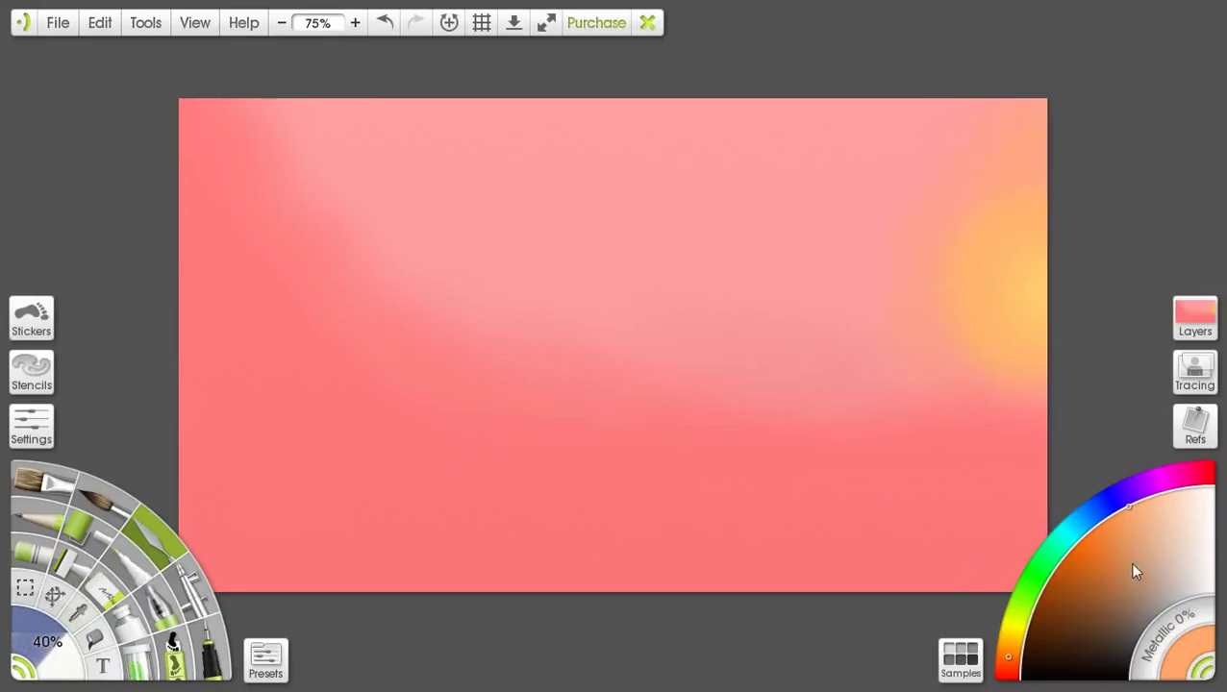
Step: Set the paint colour to a very dark, nearly black red
left_click(1075, 645)
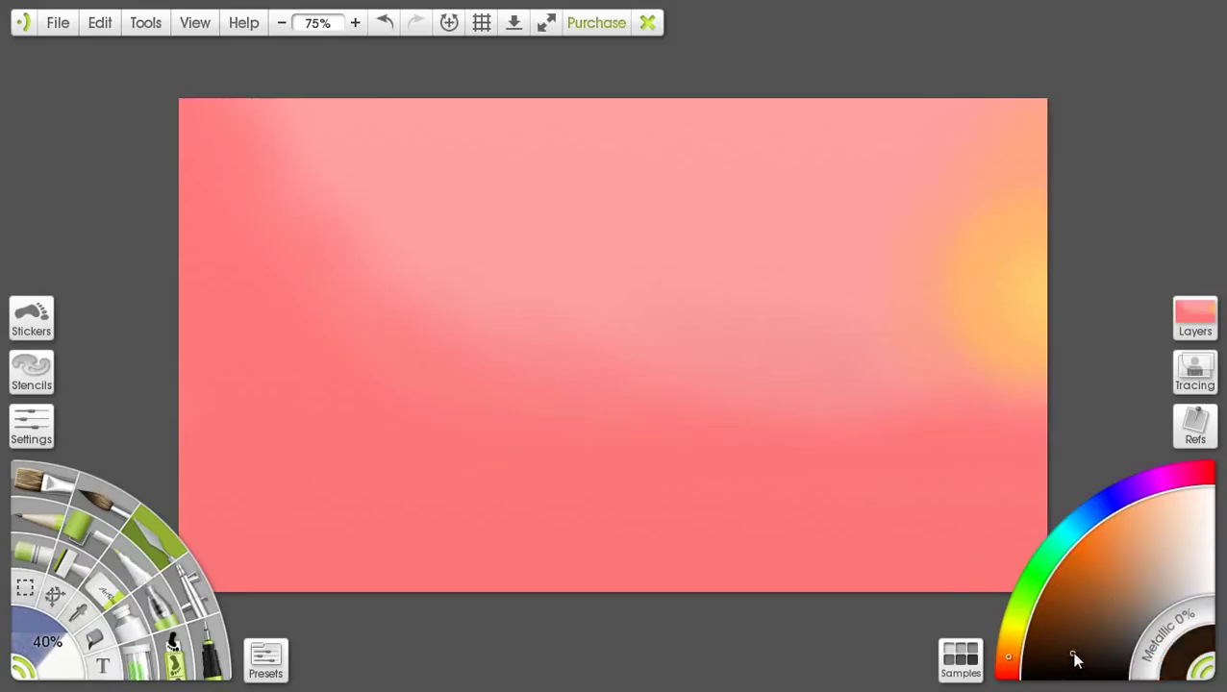
left_click(1188, 477)
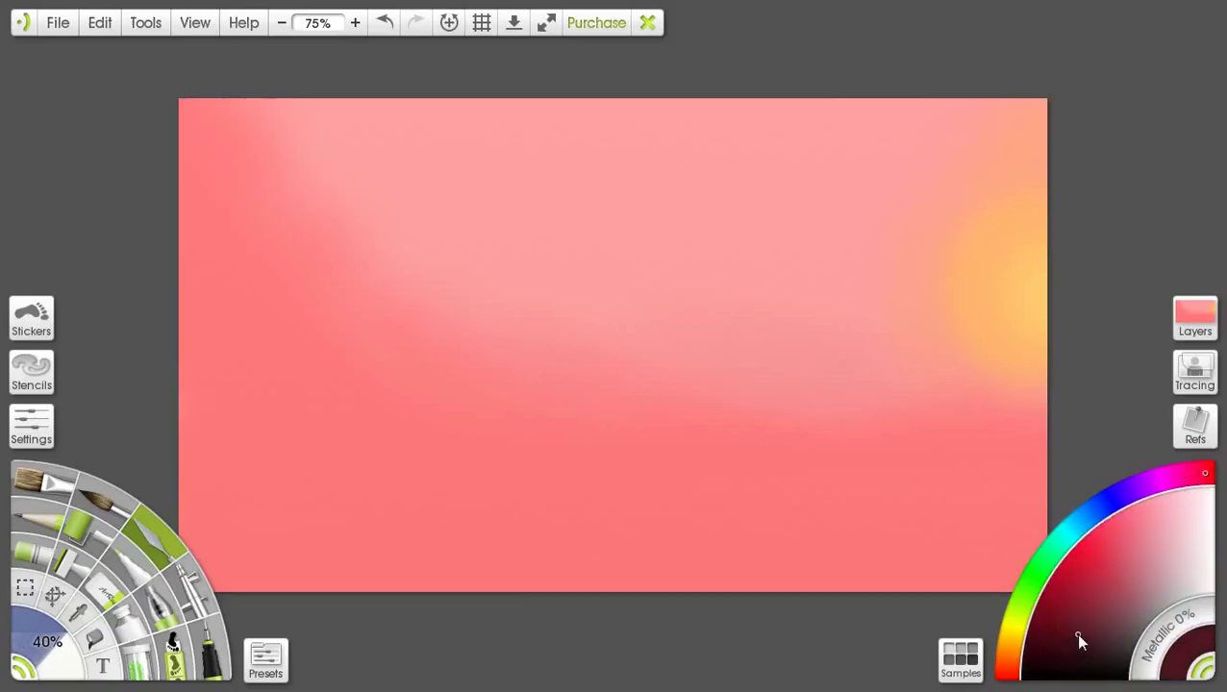
left_click_drag(1079, 638, 1058, 658)
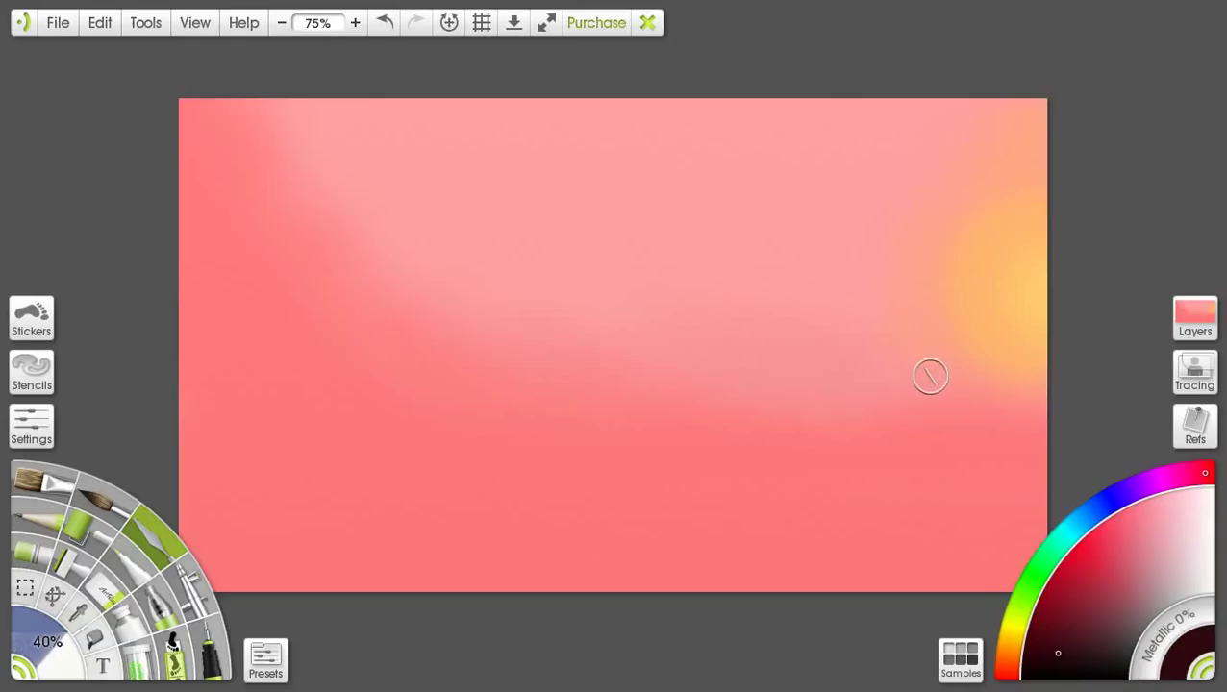
Step: Compare the Palette Knife's blade types and choose the second one, keeping 8% pressure and 0% loading
left_click(31, 426)
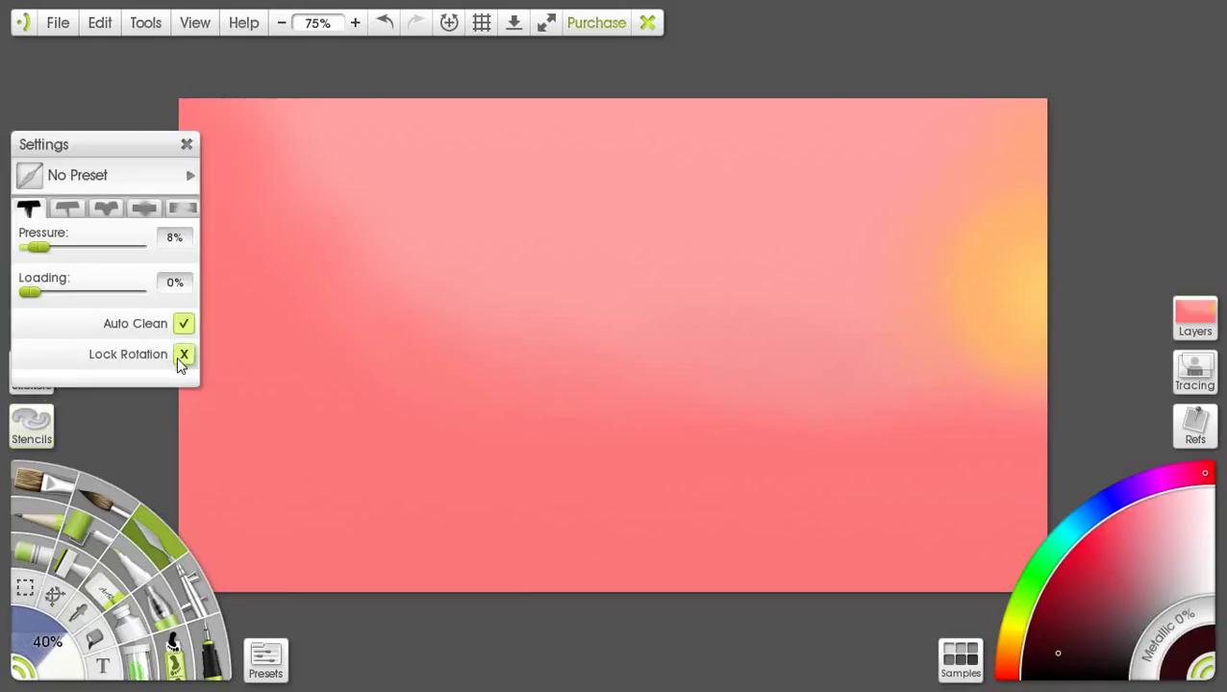
left_click(71, 210)
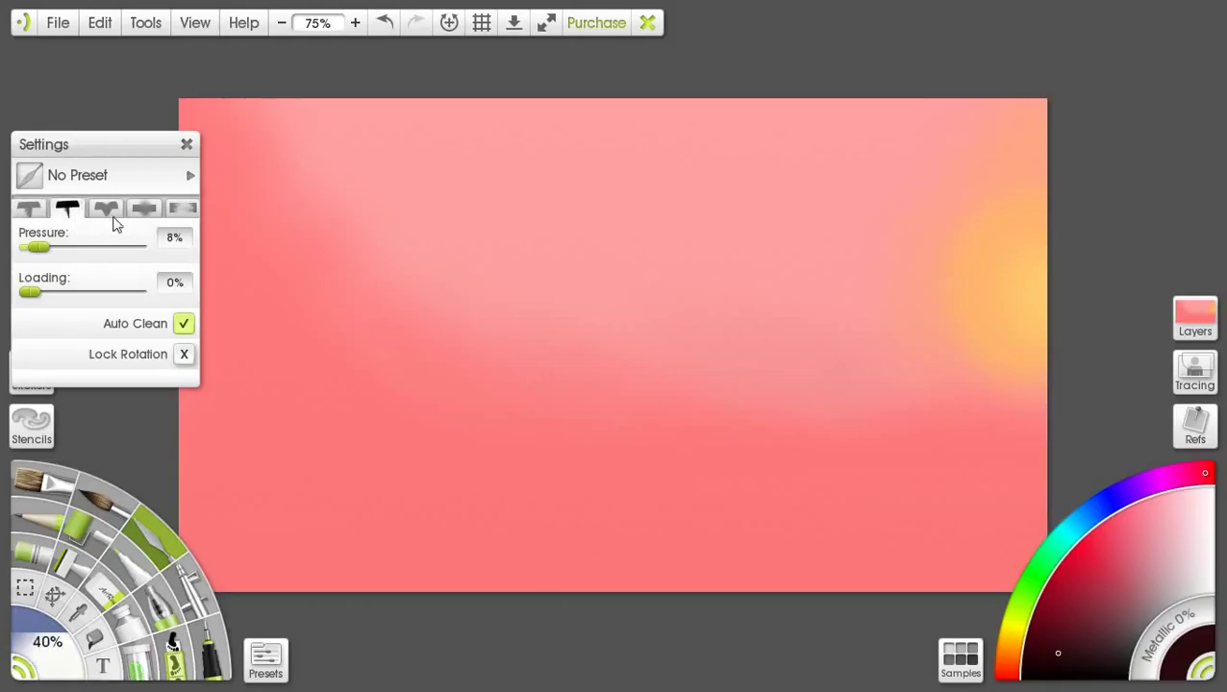
left_click(107, 209)
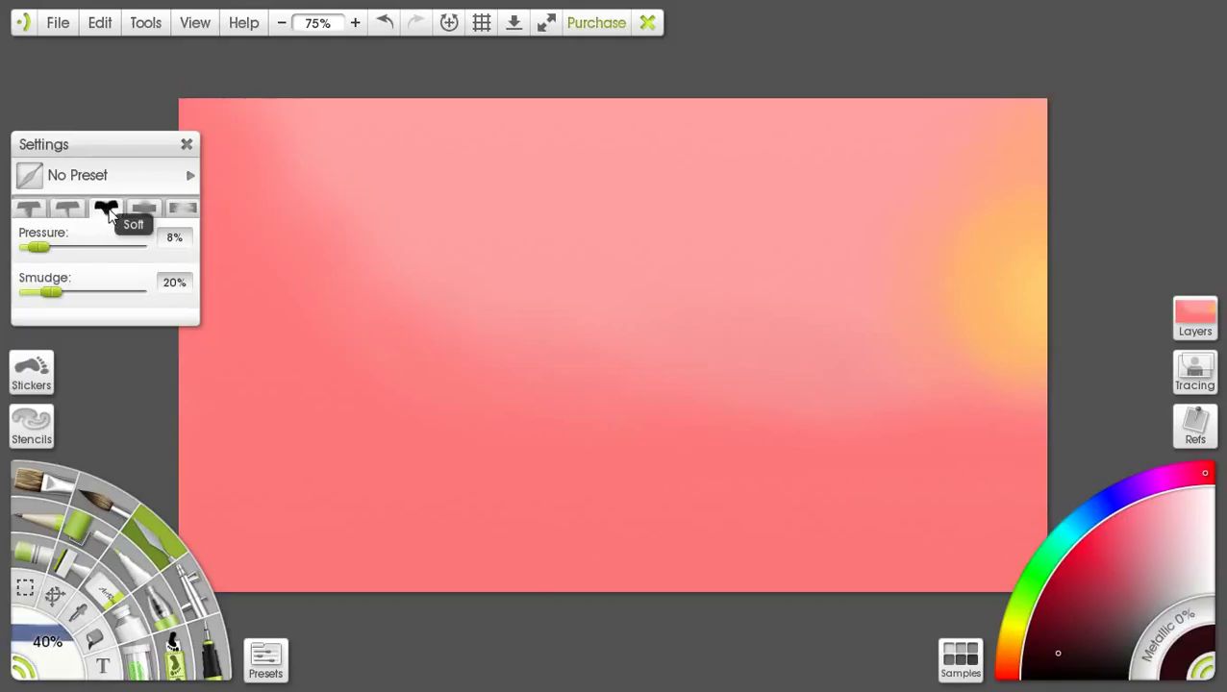
left_click(67, 210)
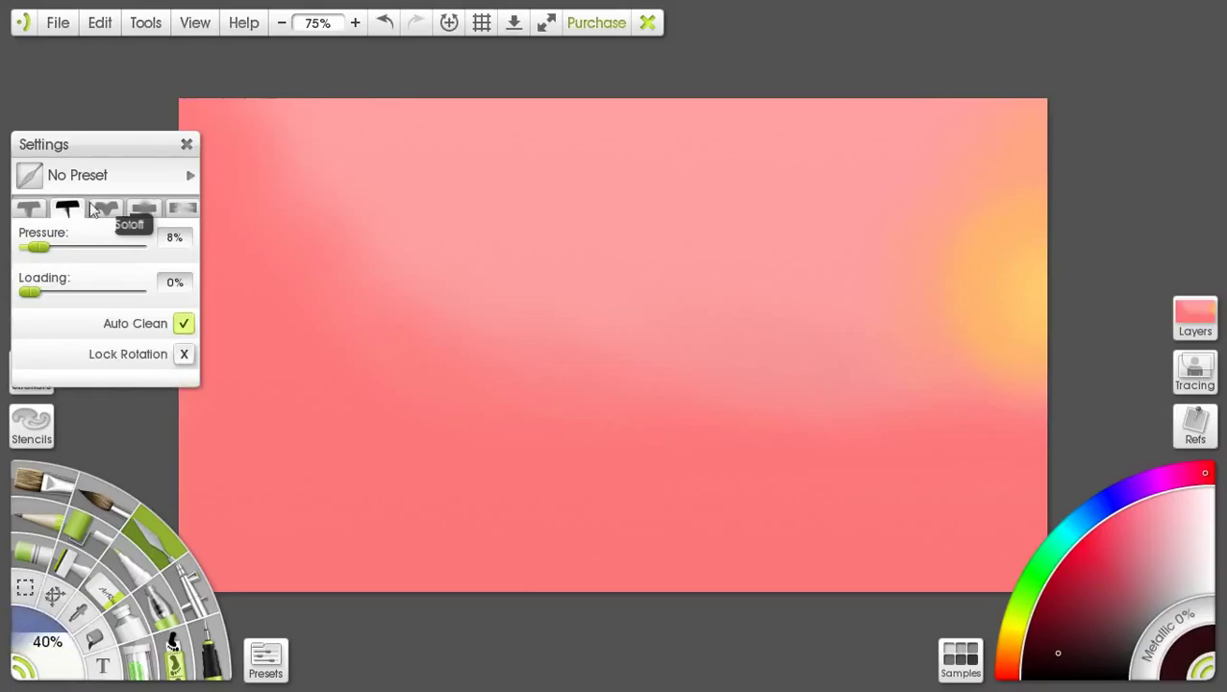
left_click(186, 148)
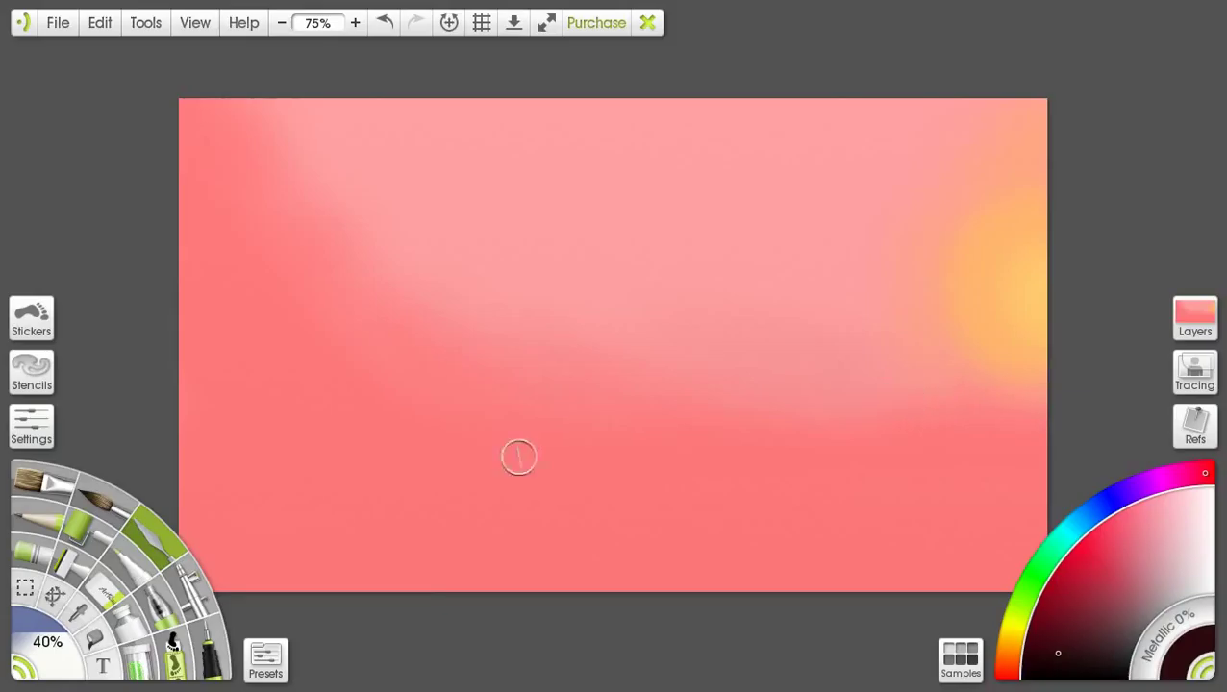
Step: Switch to the Oil Brush, set its size to 20%, and look over its settings without changing them
left_click(60, 496)
left_click(46, 643)
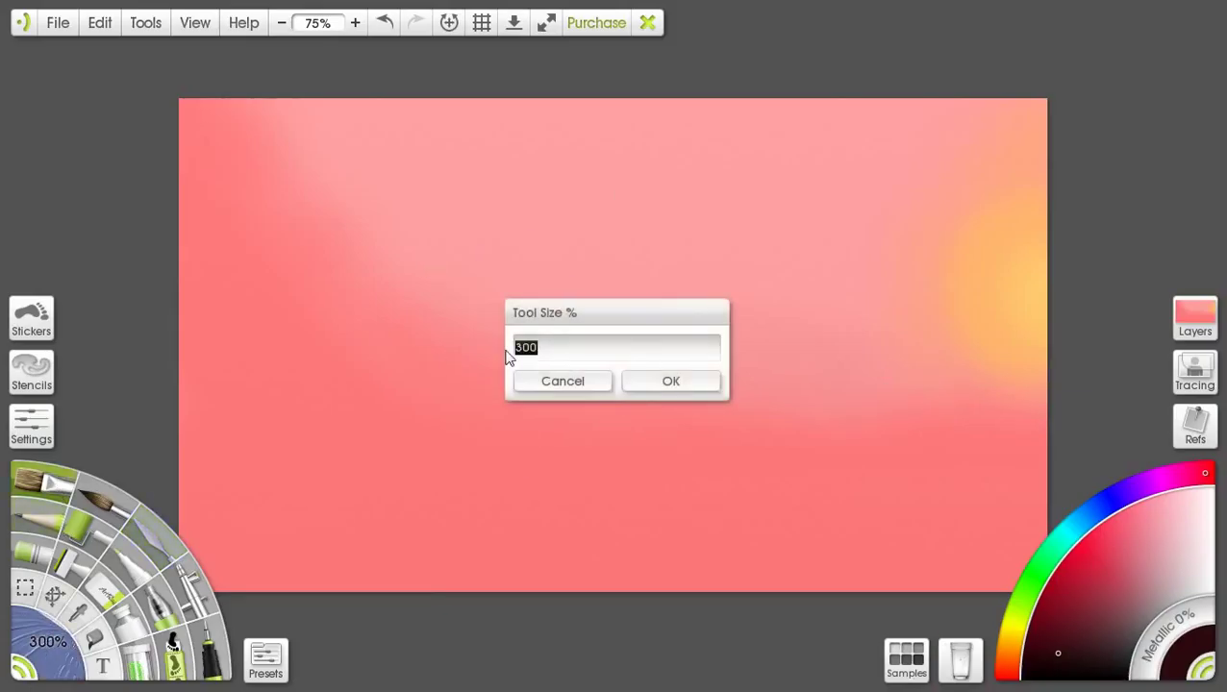
type("20")
key("Return")
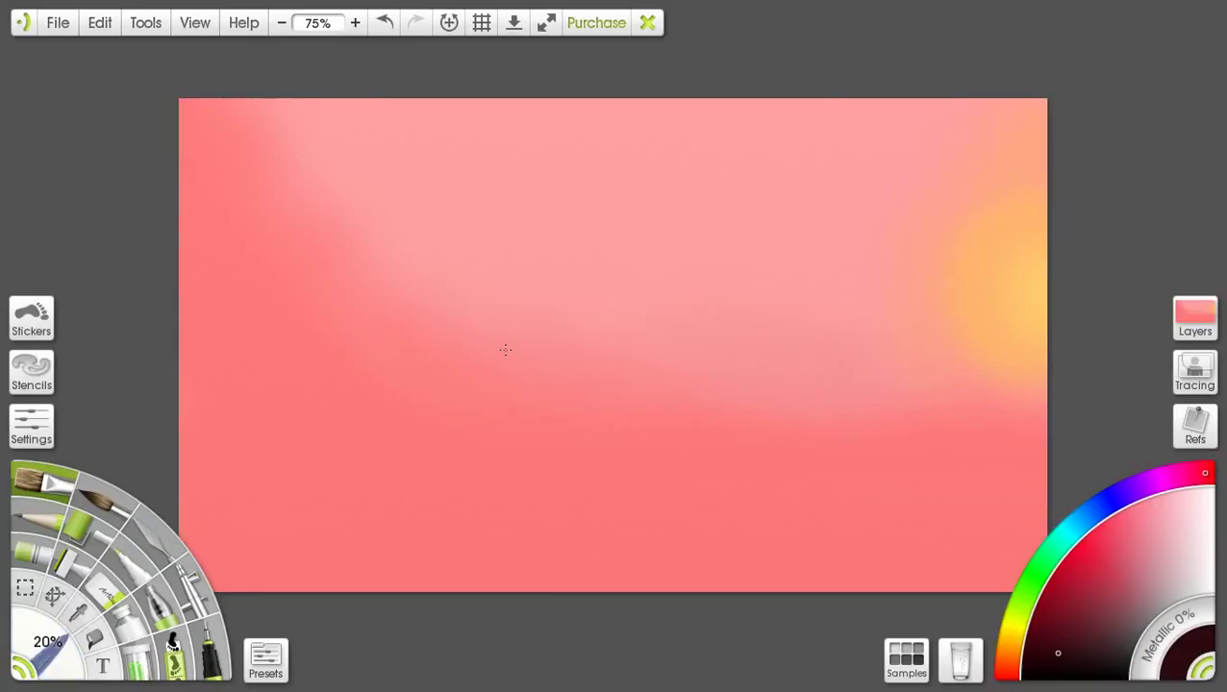
left_click(30, 423)
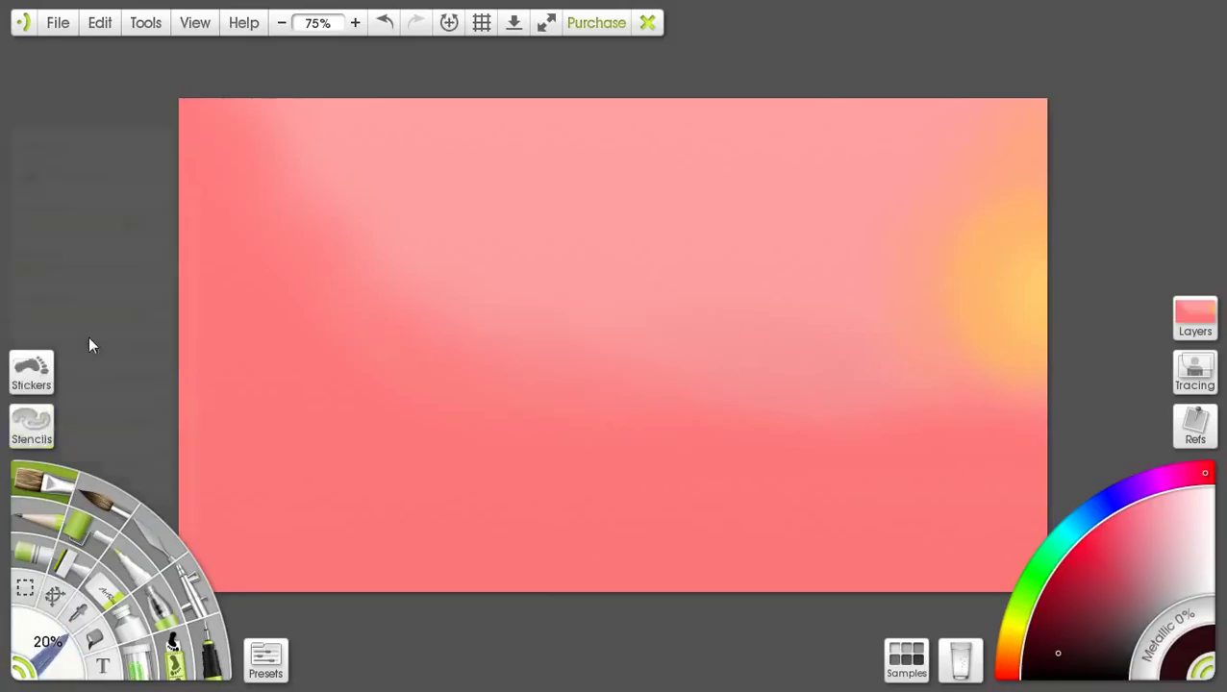
left_click(191, 175)
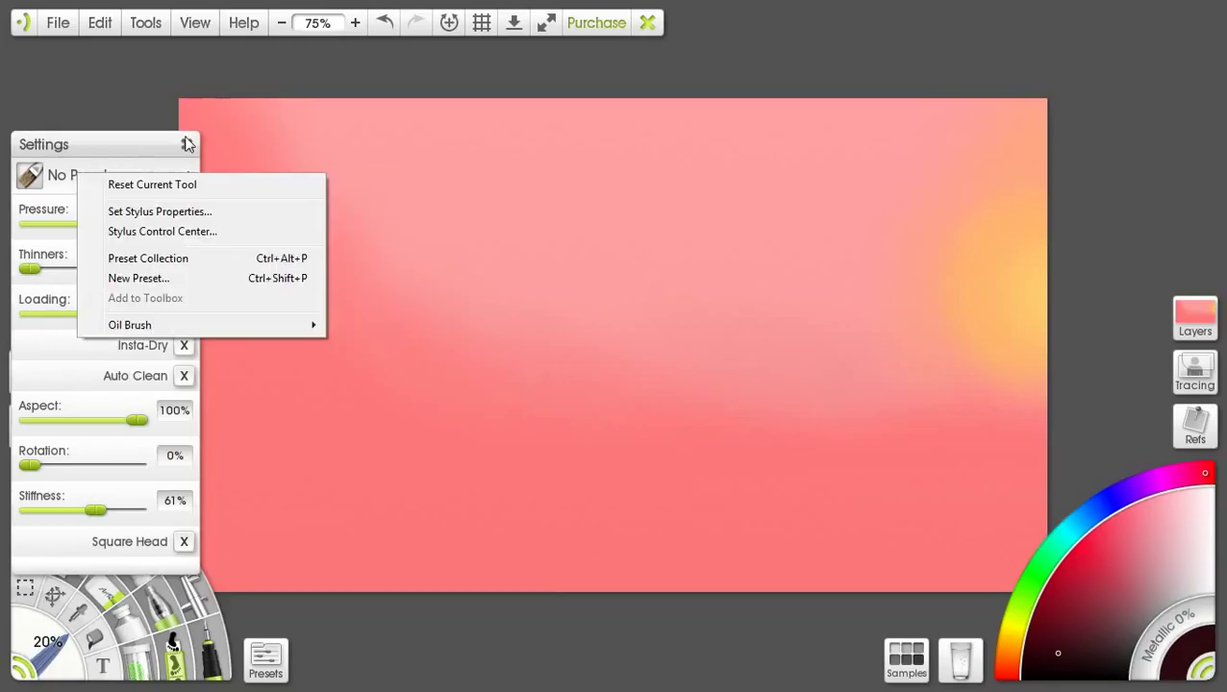
left_click(186, 143)
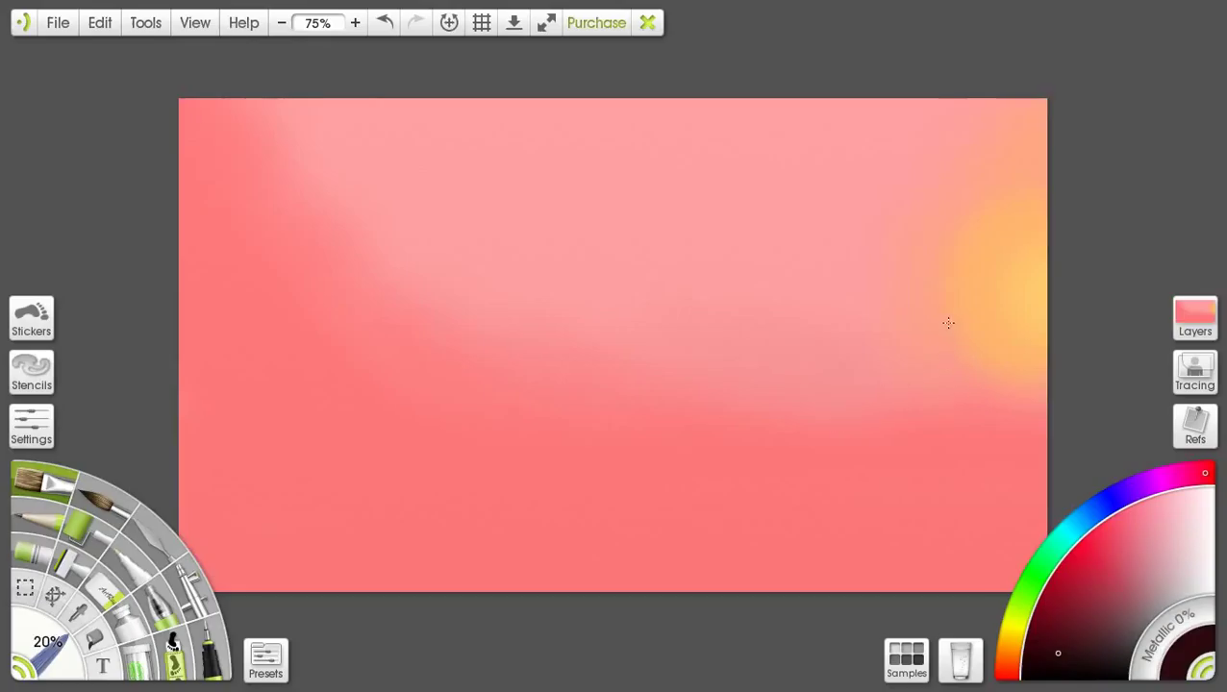
Step: Paint four thin, dark, roughly vertical tree trunks of varying height below and beside the sun, starting the leftmost tree's upper branches
left_click_drag(948, 323, 945, 400)
left_click_drag(950, 344, 948, 416)
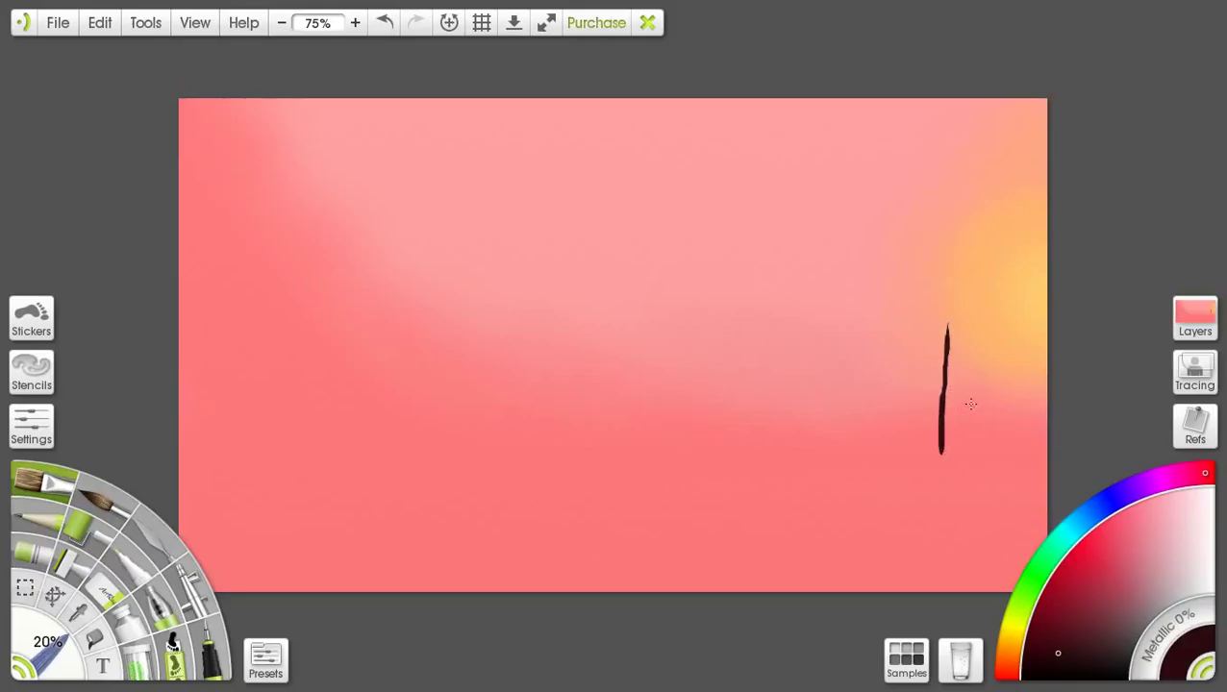
left_click_drag(981, 402, 977, 457)
left_click_drag(920, 352, 921, 464)
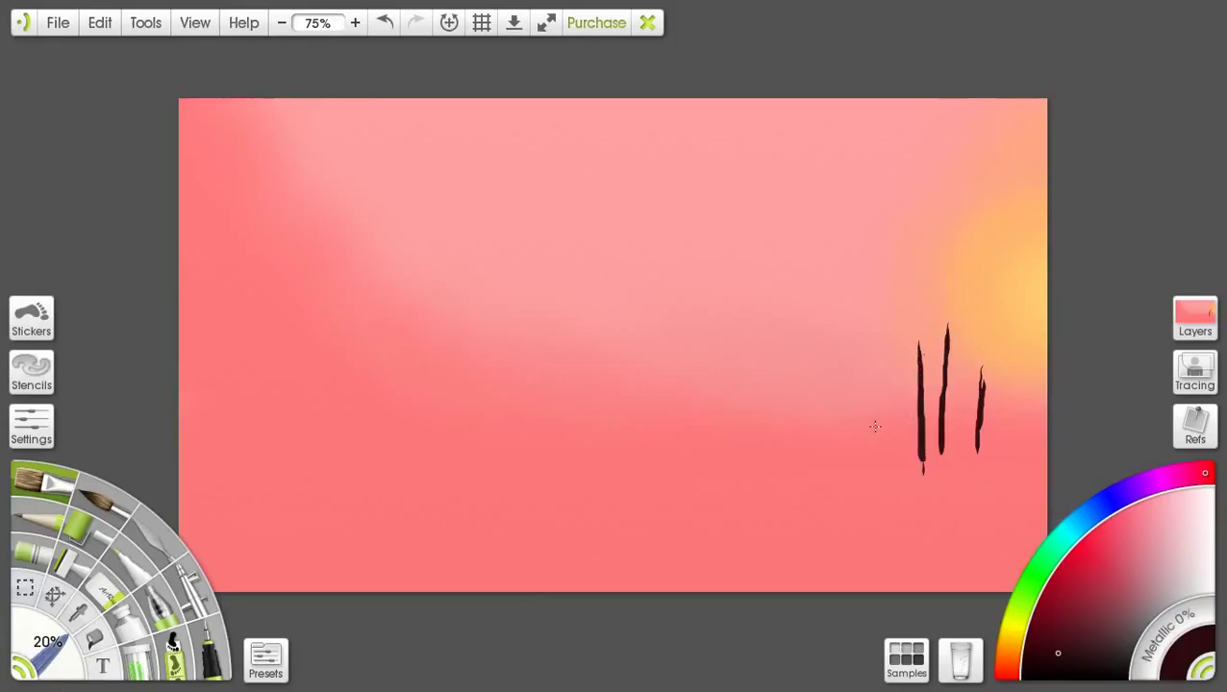
left_click_drag(877, 406, 879, 440)
left_click_drag(872, 370, 887, 472)
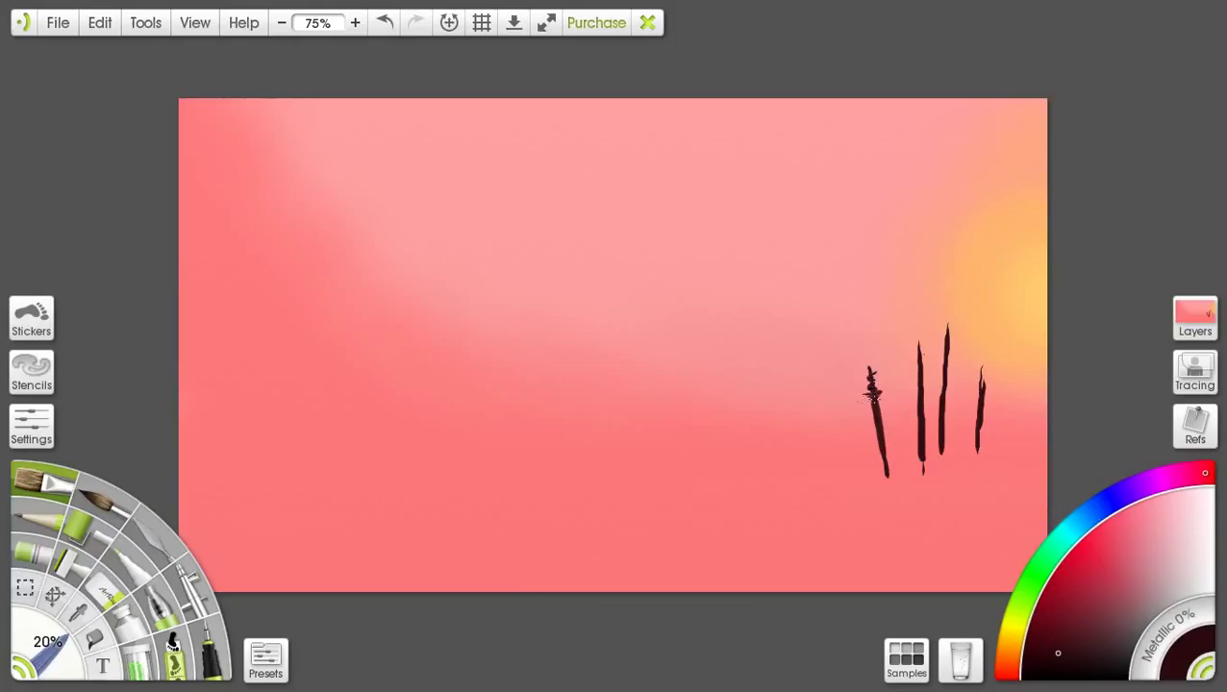
Step: Brush horizontal branches across the trees, reducing the brush size to 10%, and add two more thin trunks between the existing ones
mouse_move(886, 402)
left_mouse_down()
mouse_move(850, 411)
mouse_move(886, 414)
mouse_move(870, 424)
left_mouse_up()
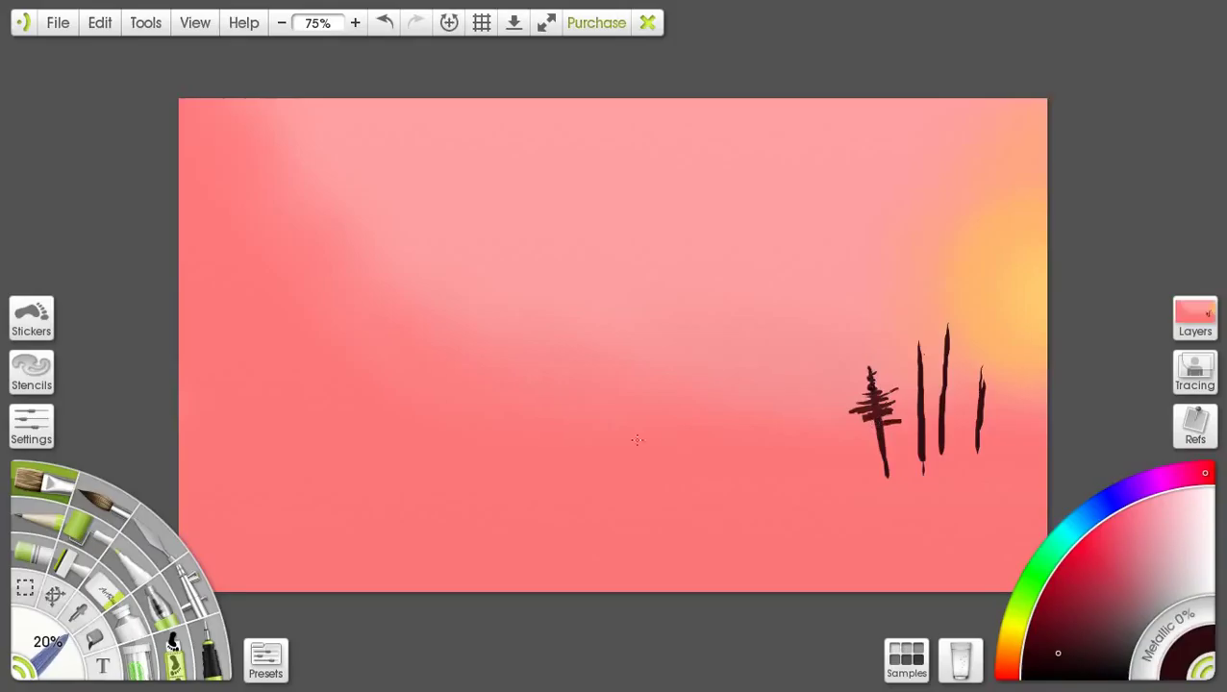
left_click_drag(58, 649, 42, 644)
mouse_move(857, 414)
left_mouse_down()
mouse_move(889, 411)
mouse_move(844, 437)
mouse_move(898, 412)
mouse_move(890, 393)
mouse_move(927, 356)
mouse_move(903, 394)
mouse_move(938, 414)
mouse_move(900, 420)
mouse_move(898, 464)
left_mouse_up()
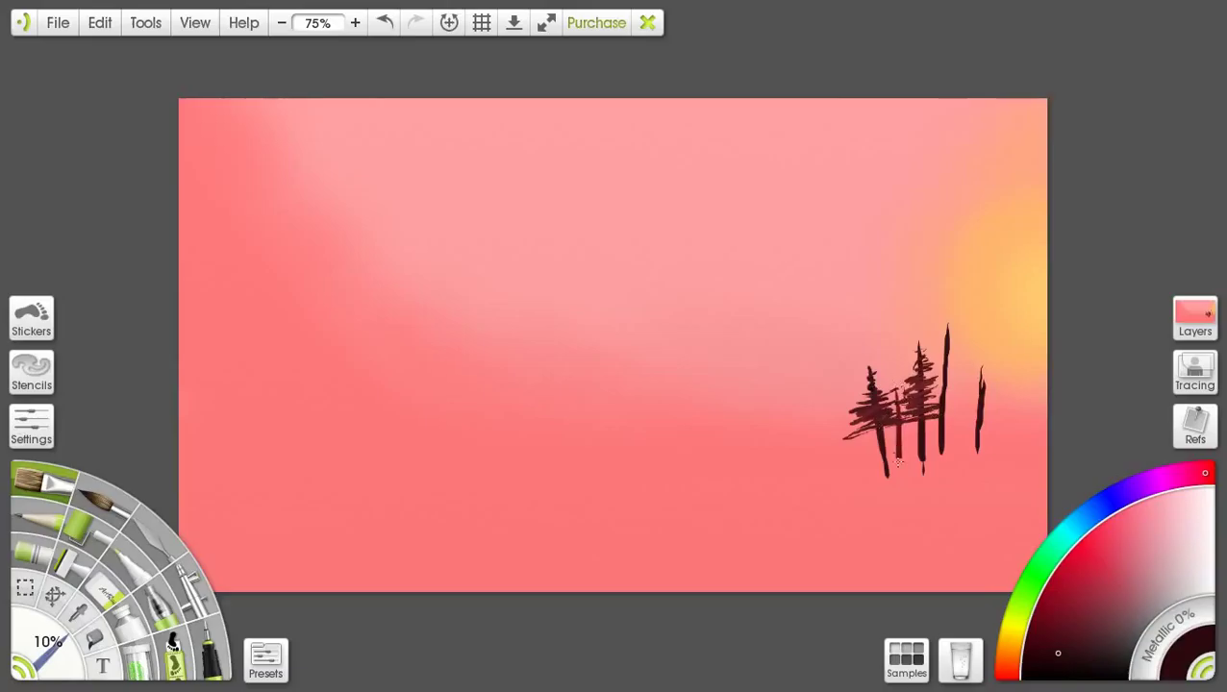
mouse_move(890, 374)
left_mouse_down()
mouse_move(894, 390)
mouse_move(904, 374)
left_mouse_up()
left_click_drag(944, 429, 960, 339)
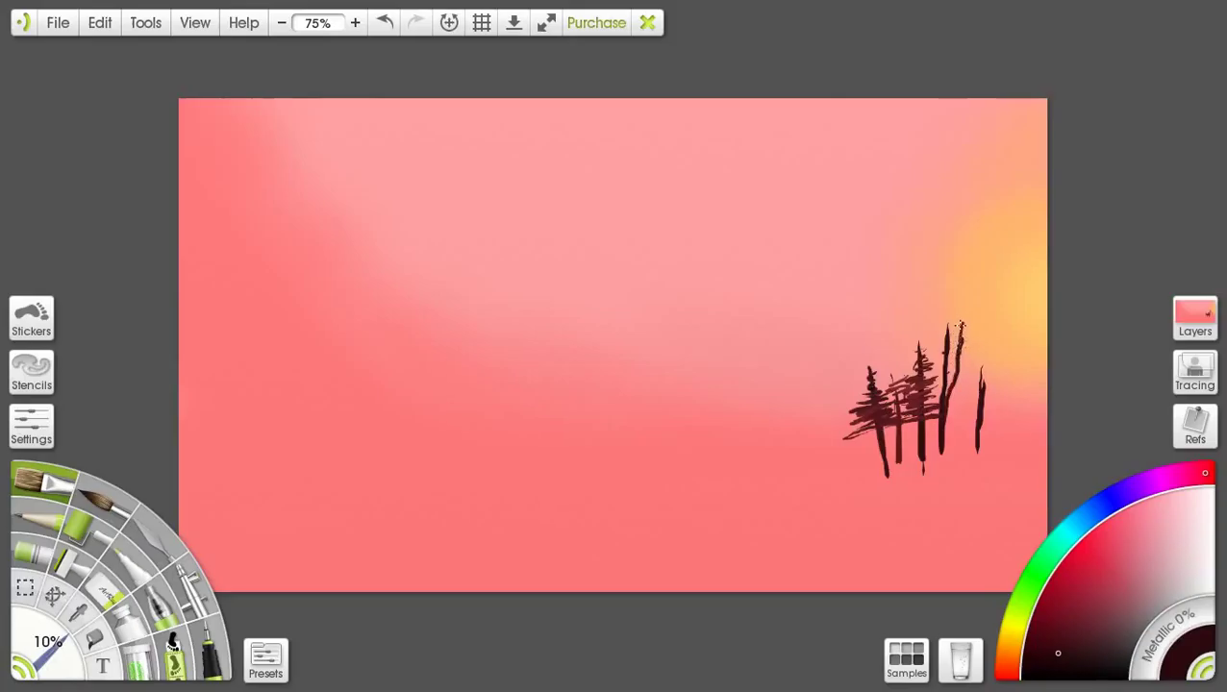
mouse_move(960, 327)
left_mouse_down()
mouse_move(966, 340)
mouse_move(952, 342)
mouse_move(969, 346)
mouse_move(931, 361)
mouse_move(931, 350)
mouse_move(929, 373)
mouse_move(954, 369)
mouse_move(931, 363)
mouse_move(966, 382)
mouse_move(928, 392)
mouse_move(927, 381)
mouse_move(981, 359)
mouse_move(942, 380)
mouse_move(962, 415)
mouse_move(931, 398)
mouse_move(943, 397)
mouse_move(931, 414)
mouse_move(877, 429)
mouse_move(947, 433)
mouse_move(943, 415)
mouse_move(1006, 387)
left_mouse_up()
mouse_move(994, 378)
left_mouse_down()
mouse_move(971, 385)
mouse_move(970, 374)
mouse_move(994, 402)
mouse_move(870, 434)
mouse_move(859, 462)
mouse_move(910, 467)
mouse_move(906, 448)
left_mouse_up()
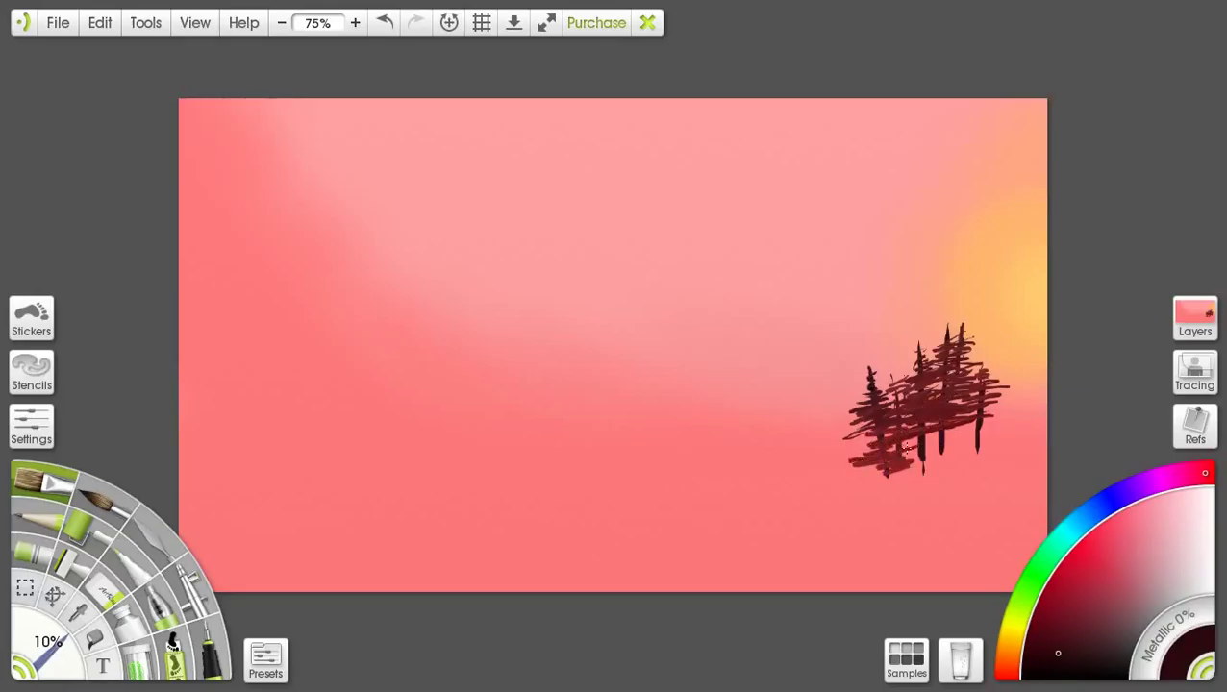
Step: Adjust the very dark red paint colour slightly and add short horizontal branches to the lower part of the trees
left_click(1060, 650)
mouse_move(919, 447)
left_mouse_down()
mouse_move(914, 437)
mouse_move(942, 448)
mouse_move(925, 450)
mouse_move(987, 427)
mouse_move(973, 422)
left_mouse_up()
left_click_drag(981, 429, 996, 420)
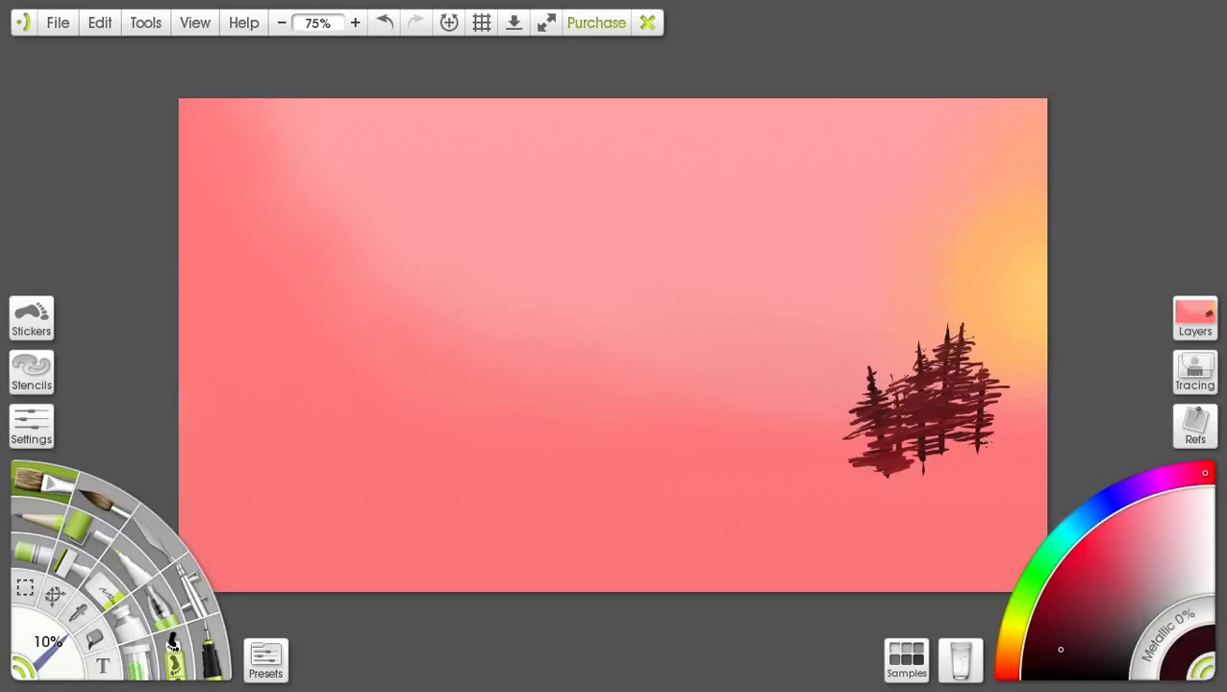
mouse_move(873, 438)
left_mouse_down()
mouse_move(845, 445)
mouse_move(868, 447)
left_mouse_up()
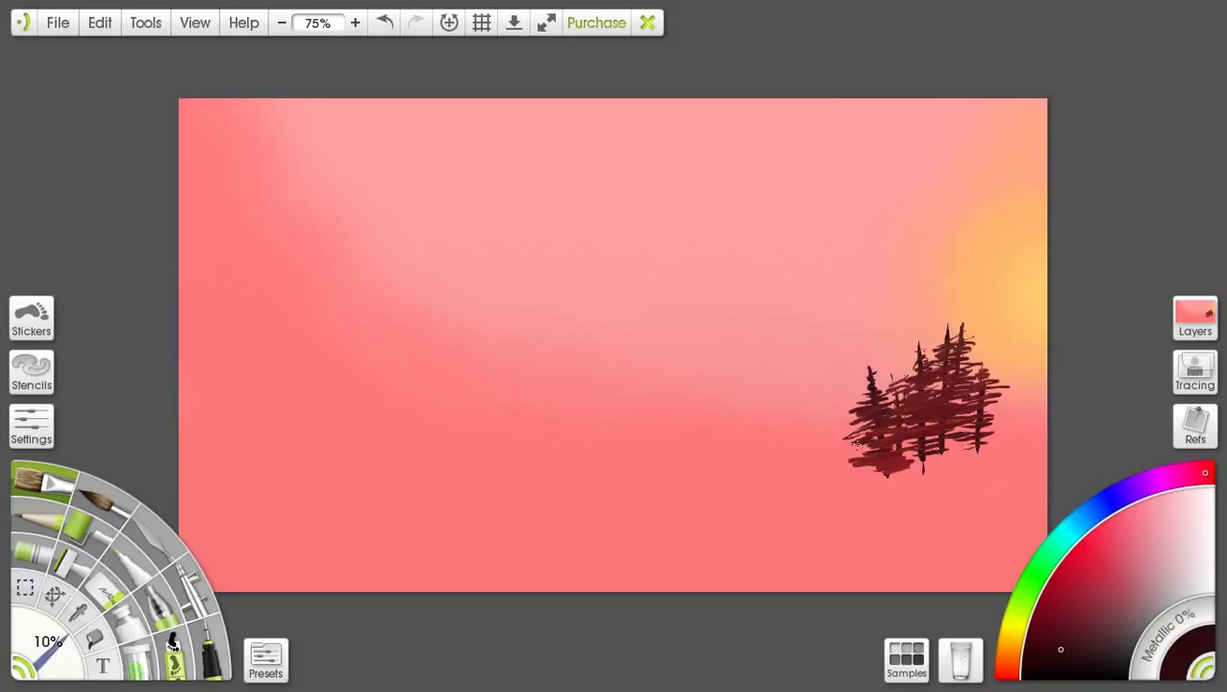
Step: Smear the lower half of the tree group into a soft mass with the Palette Knife at 40% size
left_click(152, 534)
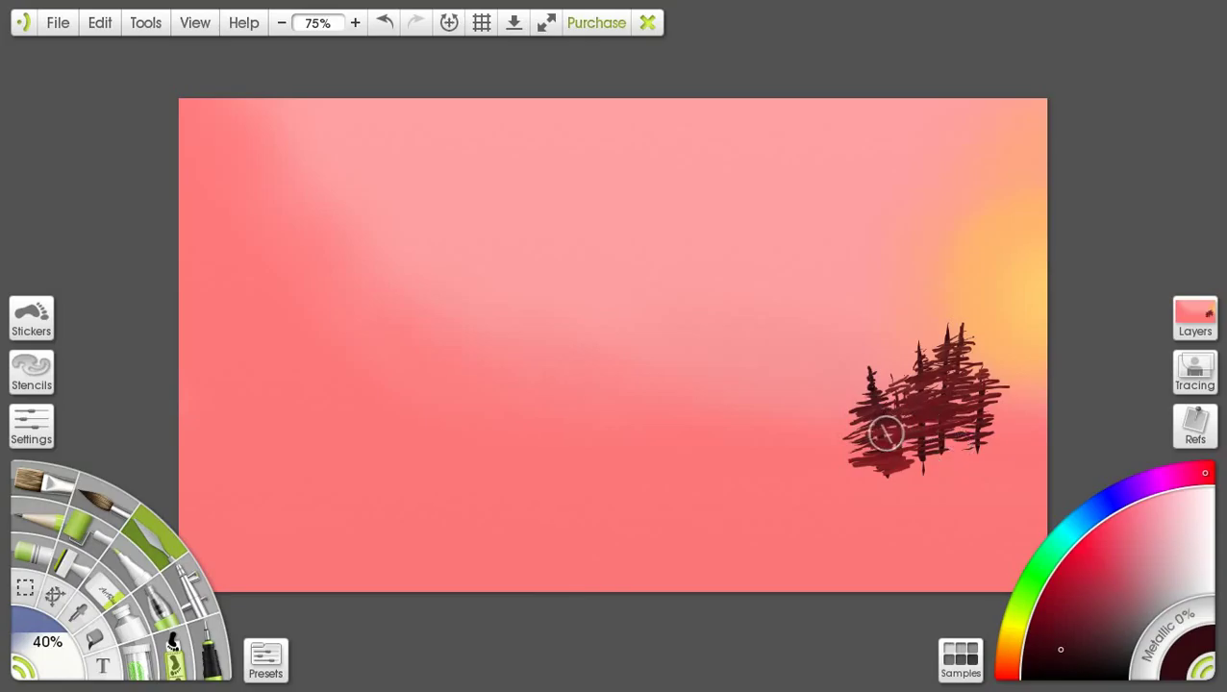
mouse_move(884, 432)
left_mouse_down()
mouse_move(910, 421)
mouse_move(908, 440)
mouse_move(925, 441)
mouse_move(924, 417)
mouse_move(900, 453)
mouse_move(917, 441)
mouse_move(930, 451)
mouse_move(961, 425)
mouse_move(952, 430)
mouse_move(961, 401)
mouse_move(962, 449)
mouse_move(984, 417)
mouse_move(984, 383)
mouse_move(978, 434)
mouse_move(1006, 440)
mouse_move(988, 444)
mouse_move(972, 428)
mouse_move(1009, 436)
mouse_move(974, 432)
mouse_move(992, 422)
mouse_move(927, 462)
mouse_move(964, 467)
mouse_move(852, 473)
mouse_move(865, 462)
mouse_move(851, 445)
mouse_move(909, 425)
mouse_move(865, 424)
mouse_move(904, 429)
mouse_move(941, 461)
left_mouse_up()
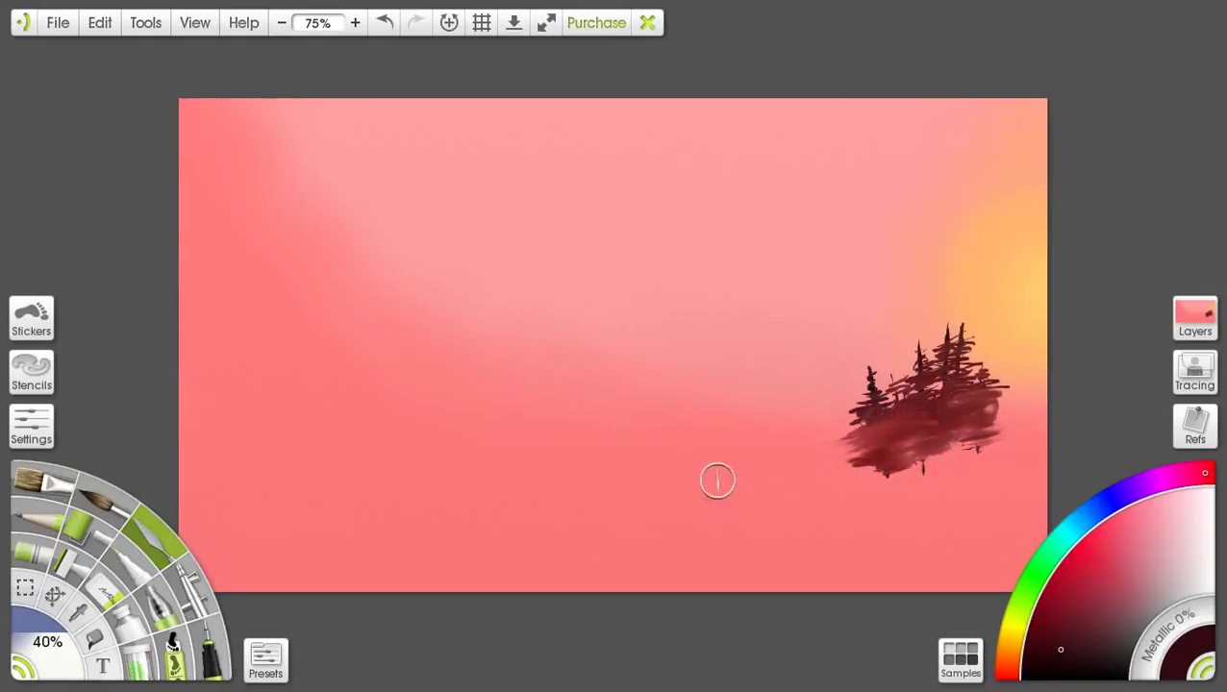
left_click(50, 486)
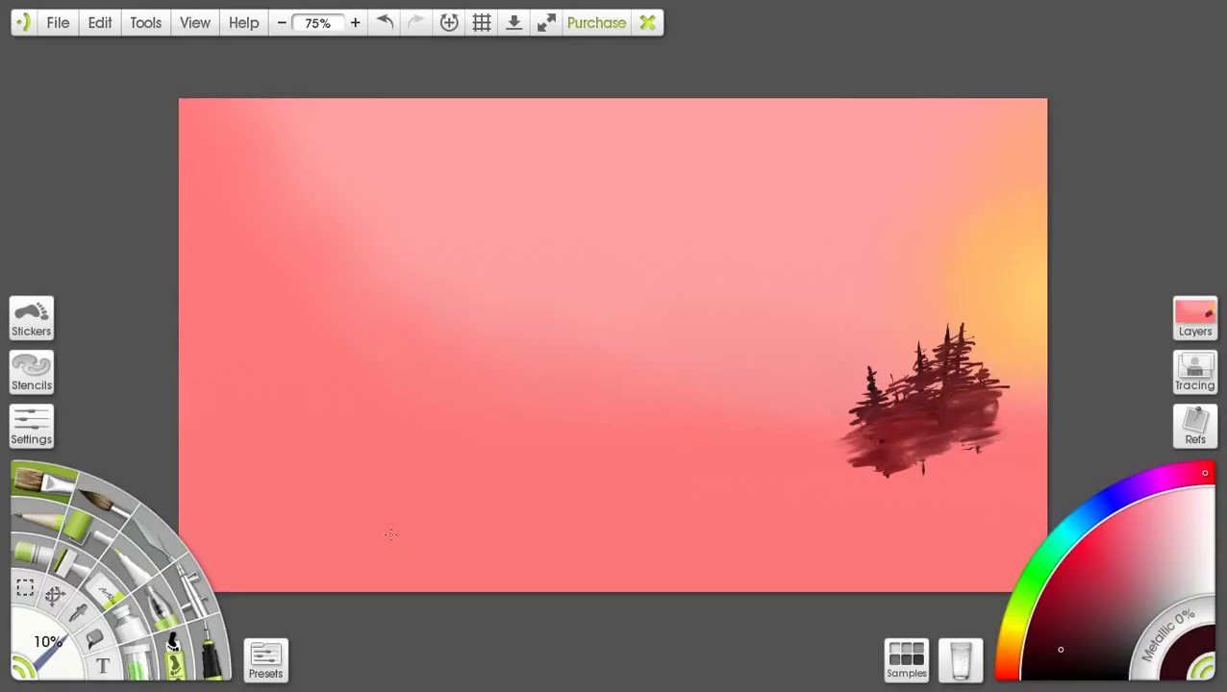
left_click(106, 500)
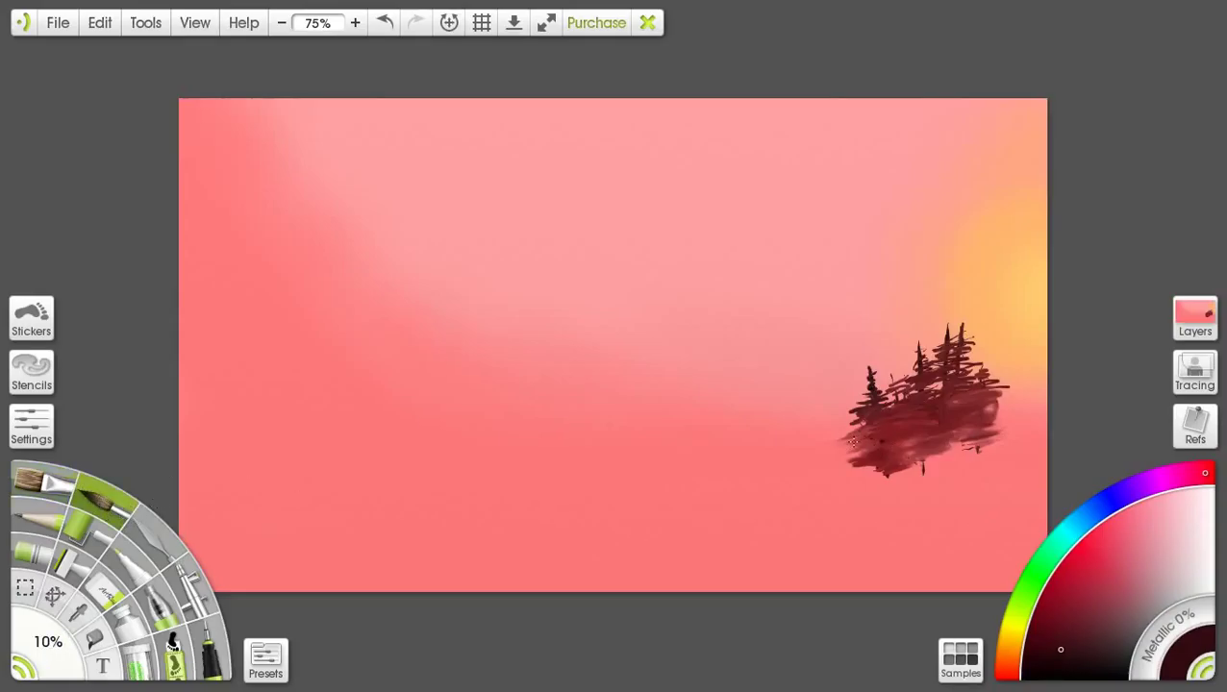
left_click_drag(871, 432, 876, 424)
key("ctrl+z")
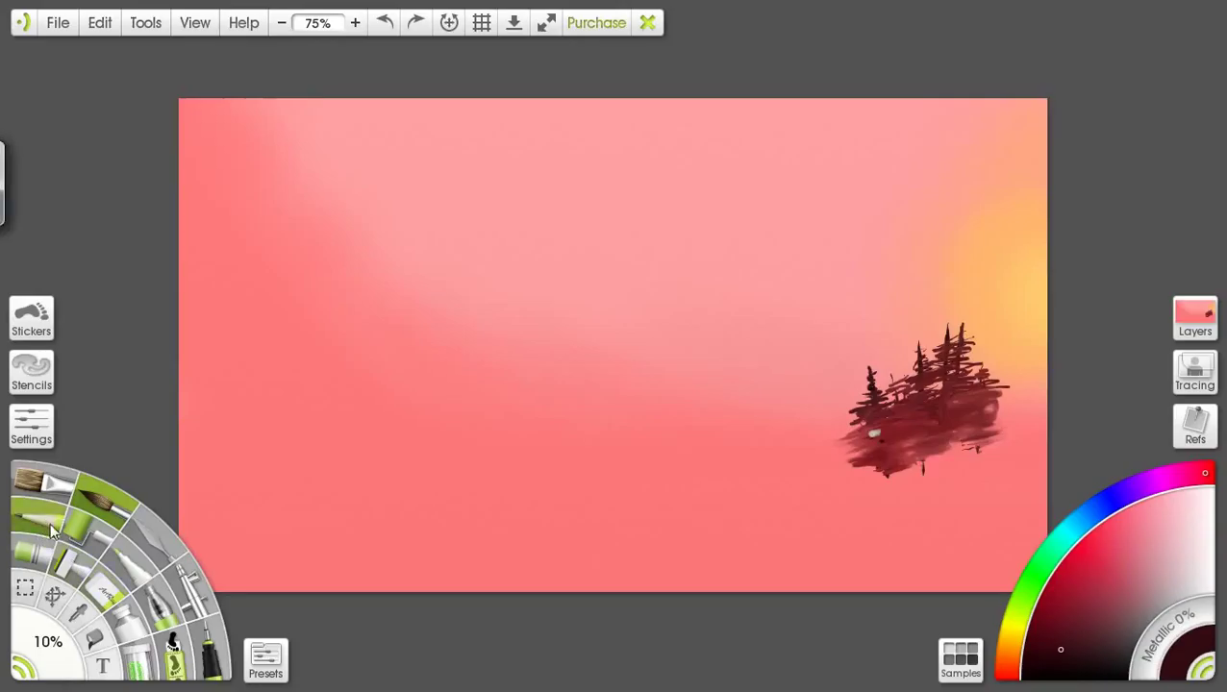
Step: Add fine dark branch lines to the trees on the group's left side, settling on the Ink Pen at 3% size
left_click(169, 613)
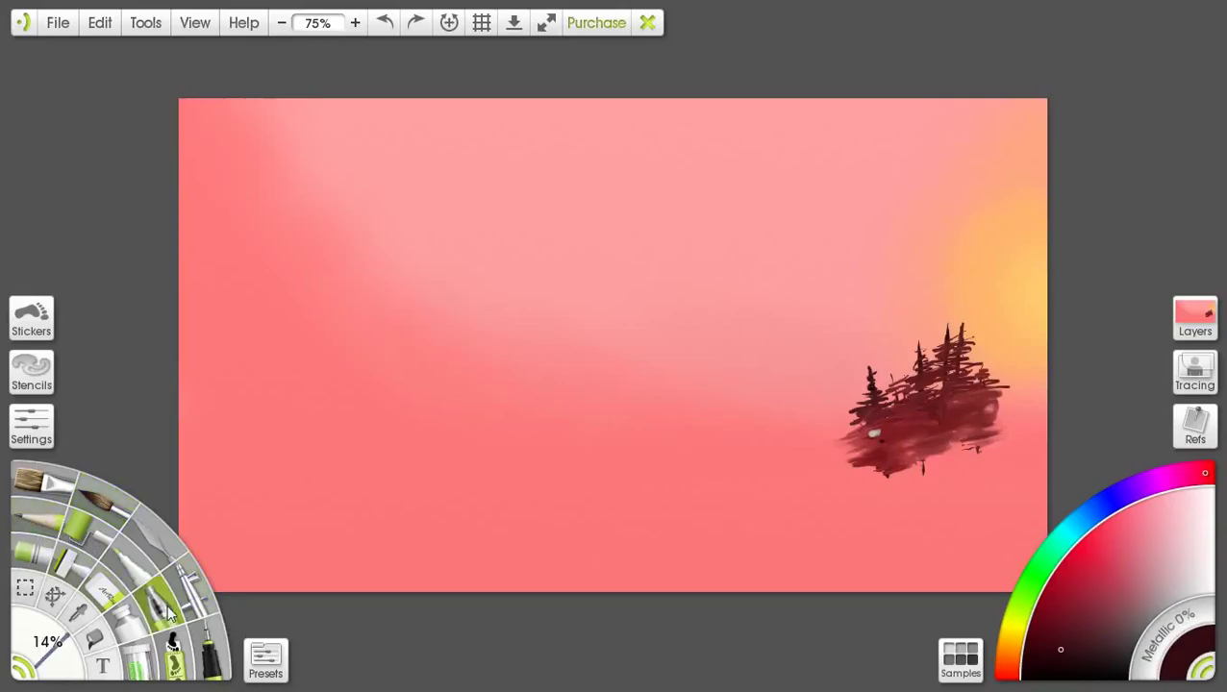
mouse_move(889, 423)
left_mouse_down()
mouse_move(866, 442)
mouse_move(885, 440)
left_mouse_up()
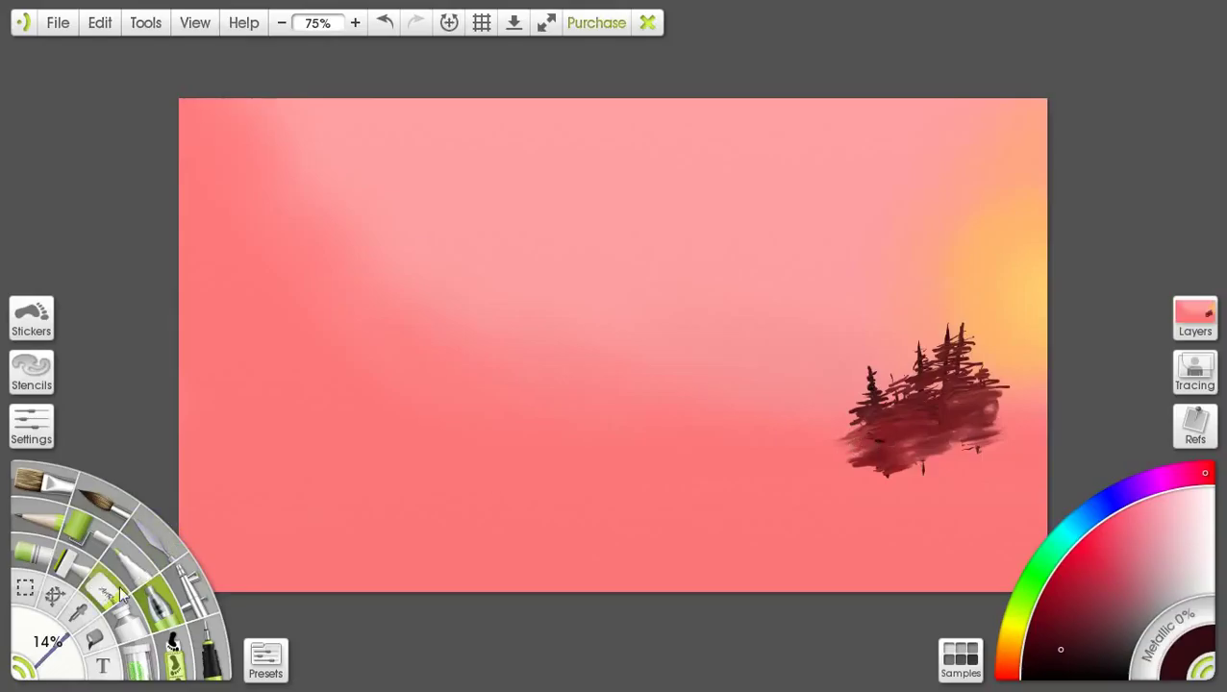
left_click(199, 649)
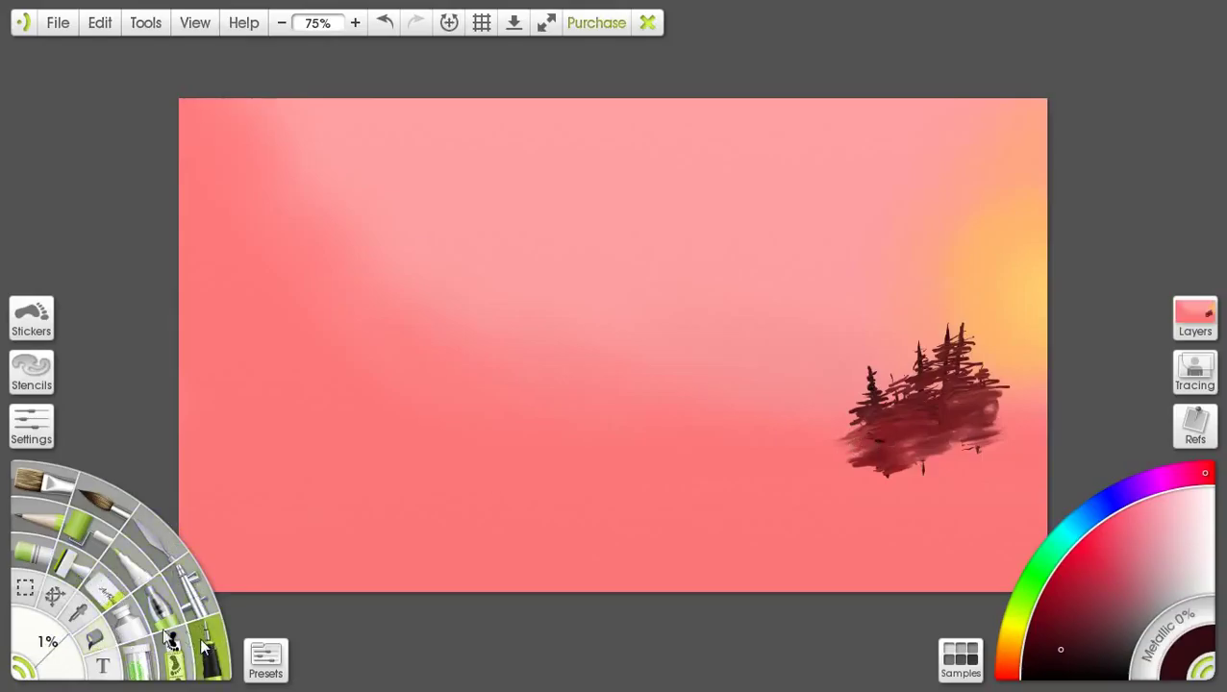
left_click_drag(404, 527, 429, 527)
left_click_drag(866, 422, 878, 409)
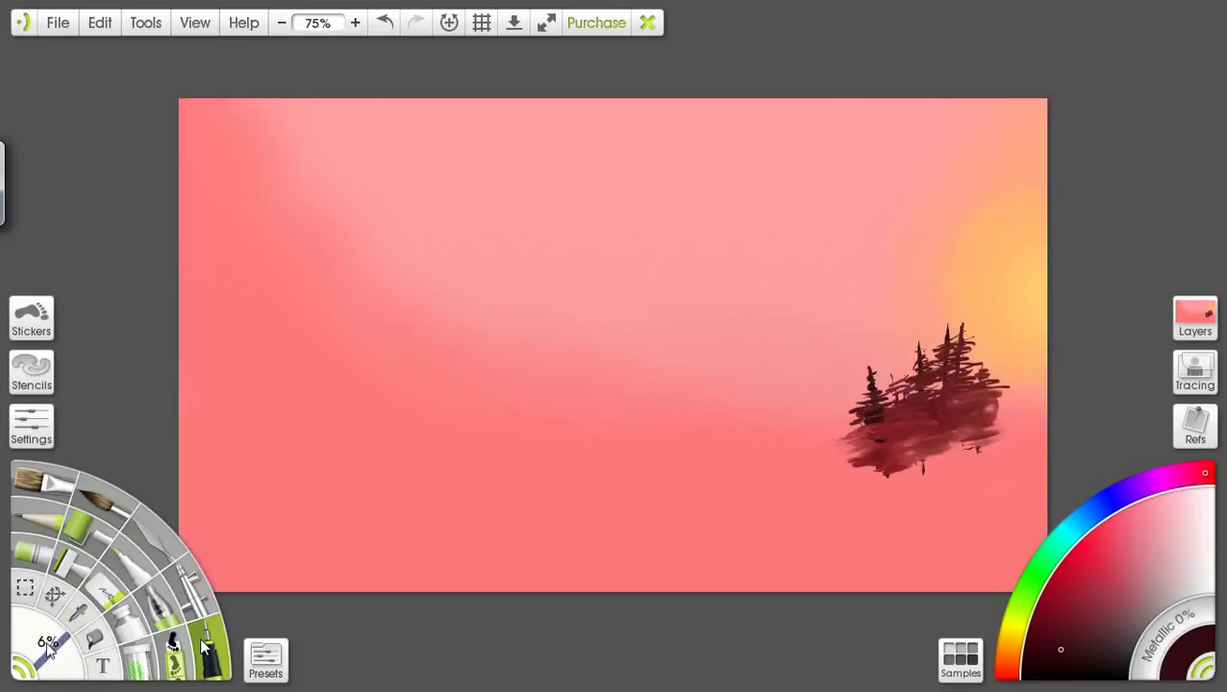
left_click_drag(36, 650, 268, 565)
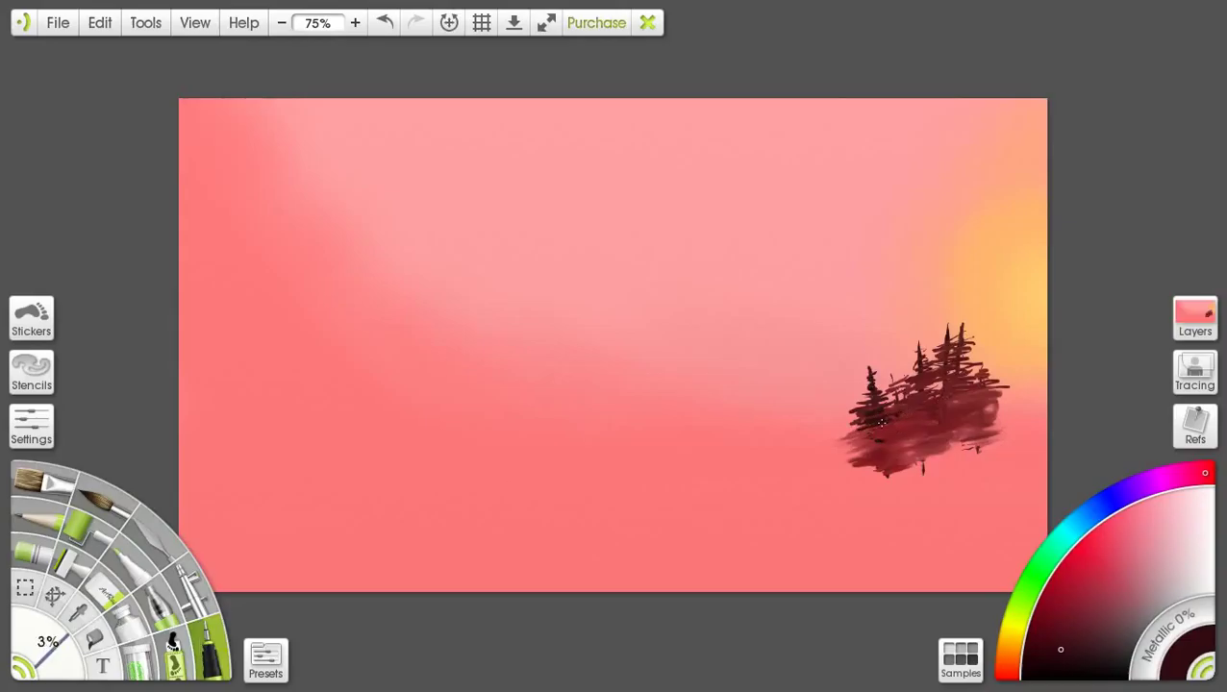
mouse_move(918, 399)
left_mouse_down()
mouse_move(913, 410)
mouse_move(934, 392)
mouse_move(915, 388)
mouse_move(949, 382)
mouse_move(914, 370)
mouse_move(888, 389)
mouse_move(891, 371)
mouse_move(890, 402)
mouse_move(894, 381)
mouse_move(902, 396)
left_mouse_up()
Step: Set the Ink Pen's smoothing to 17% and its taper bias to 87%
left_click(38, 427)
left_click(39, 429)
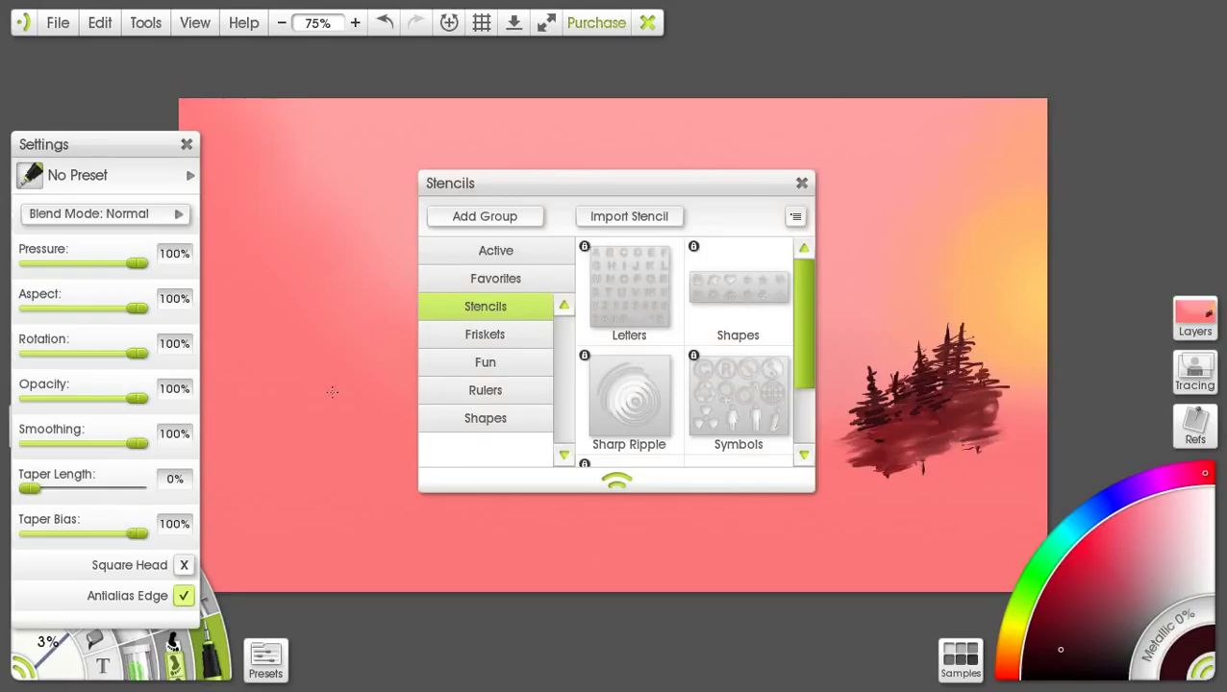
left_click(801, 185)
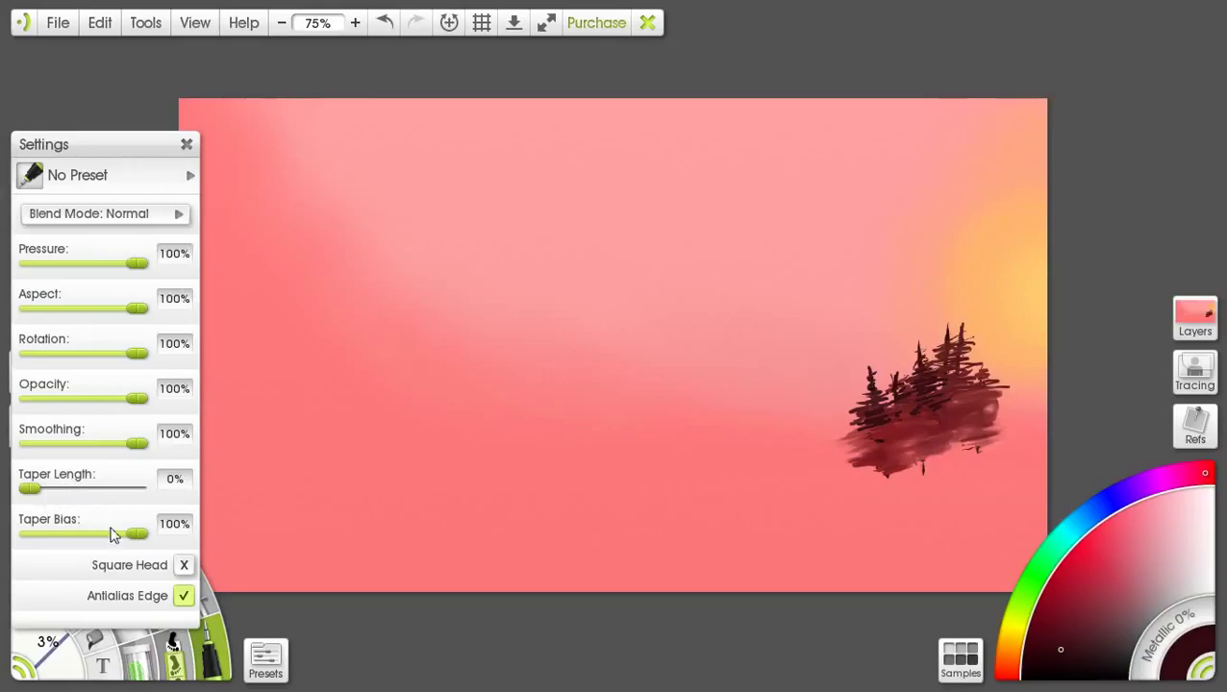
left_click_drag(135, 534, 33, 553)
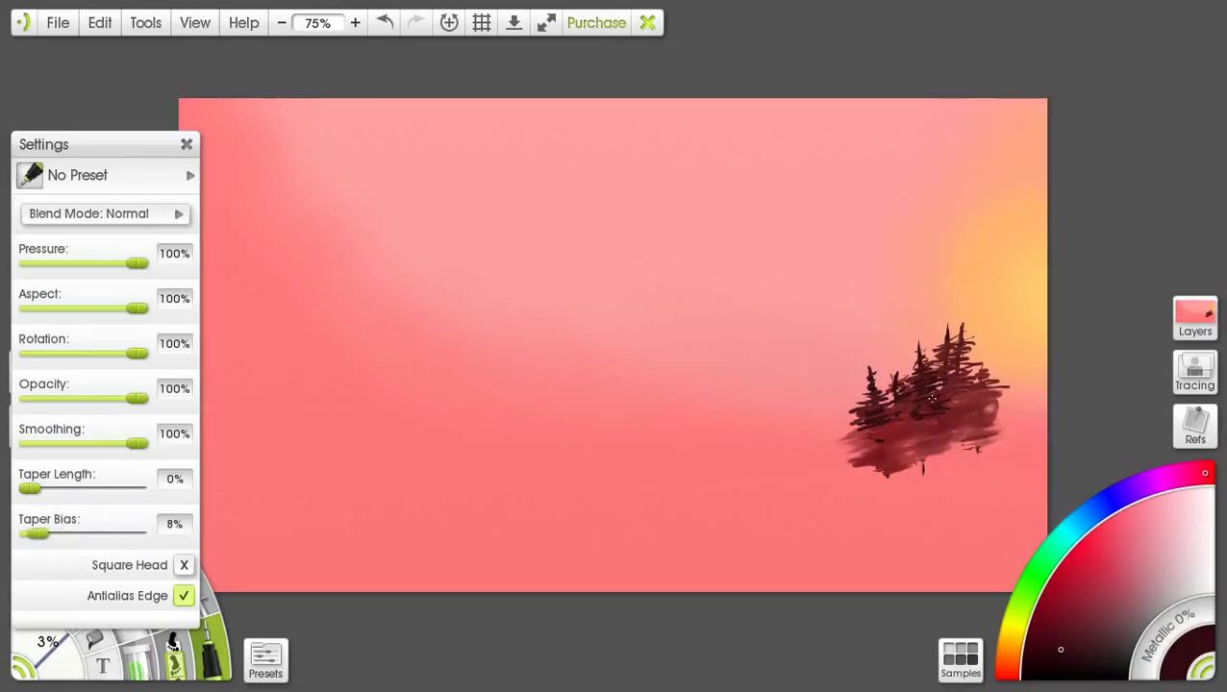
left_click_drag(135, 444, 47, 444)
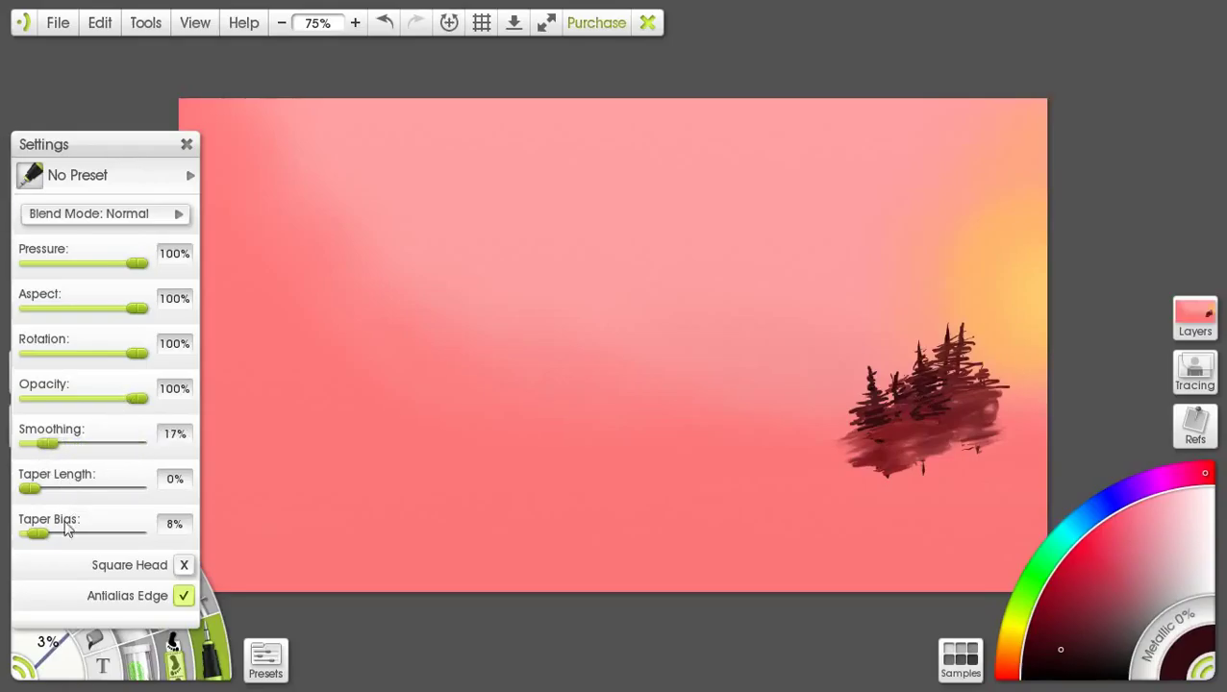
left_click_drag(67, 530, 125, 535)
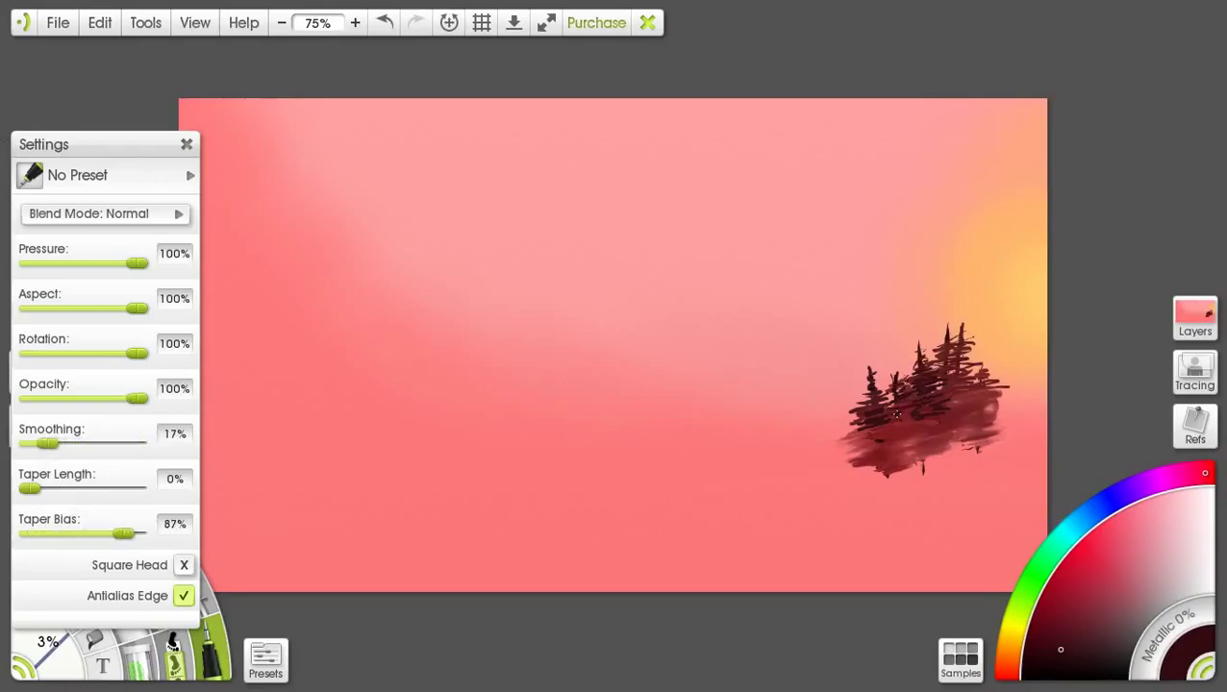
Step: Hatch dark pen lines over the body of the tree group and draw more trunks and branches out to the canvas's right edge
mouse_move(931, 385)
left_mouse_down()
mouse_move(969, 392)
mouse_move(954, 409)
mouse_move(968, 383)
mouse_move(952, 396)
mouse_move(981, 418)
mouse_move(883, 428)
mouse_move(871, 442)
mouse_move(906, 459)
mouse_move(874, 469)
mouse_move(941, 444)
mouse_move(905, 440)
mouse_move(903, 429)
mouse_move(935, 433)
mouse_move(964, 409)
mouse_move(897, 413)
mouse_move(985, 436)
mouse_move(931, 449)
mouse_move(994, 391)
left_mouse_up()
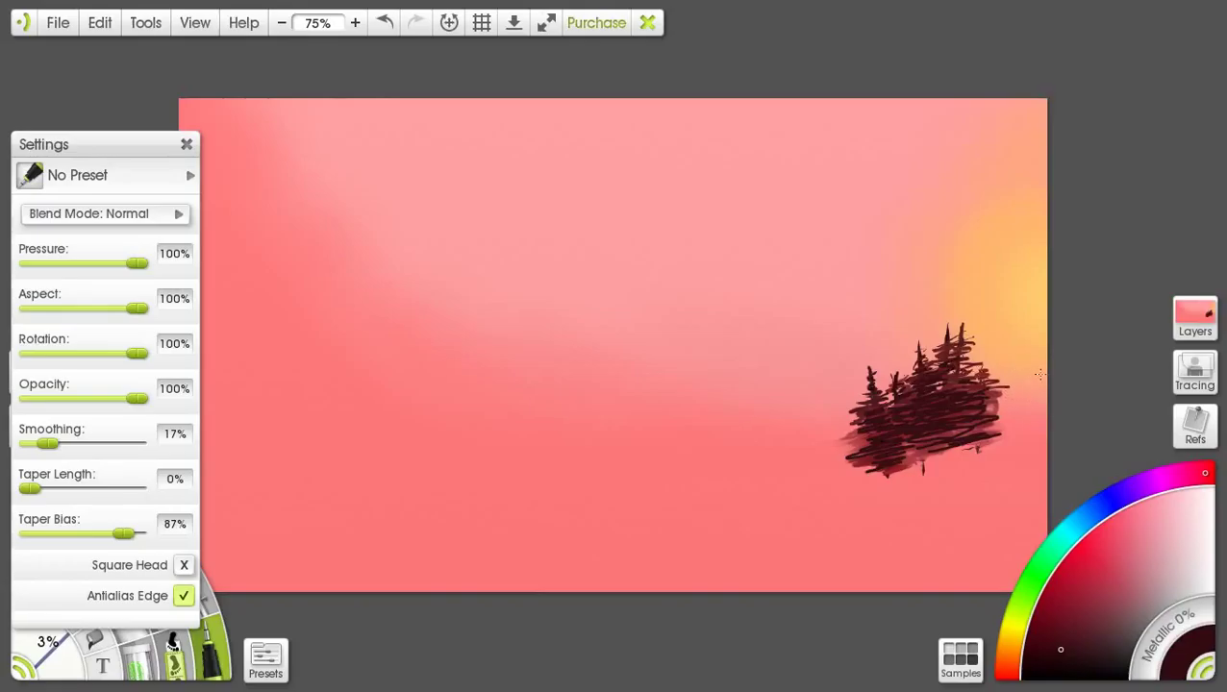
left_click(1004, 374)
left_click_drag(1008, 355, 986, 432)
left_click_drag(1019, 371, 1030, 439)
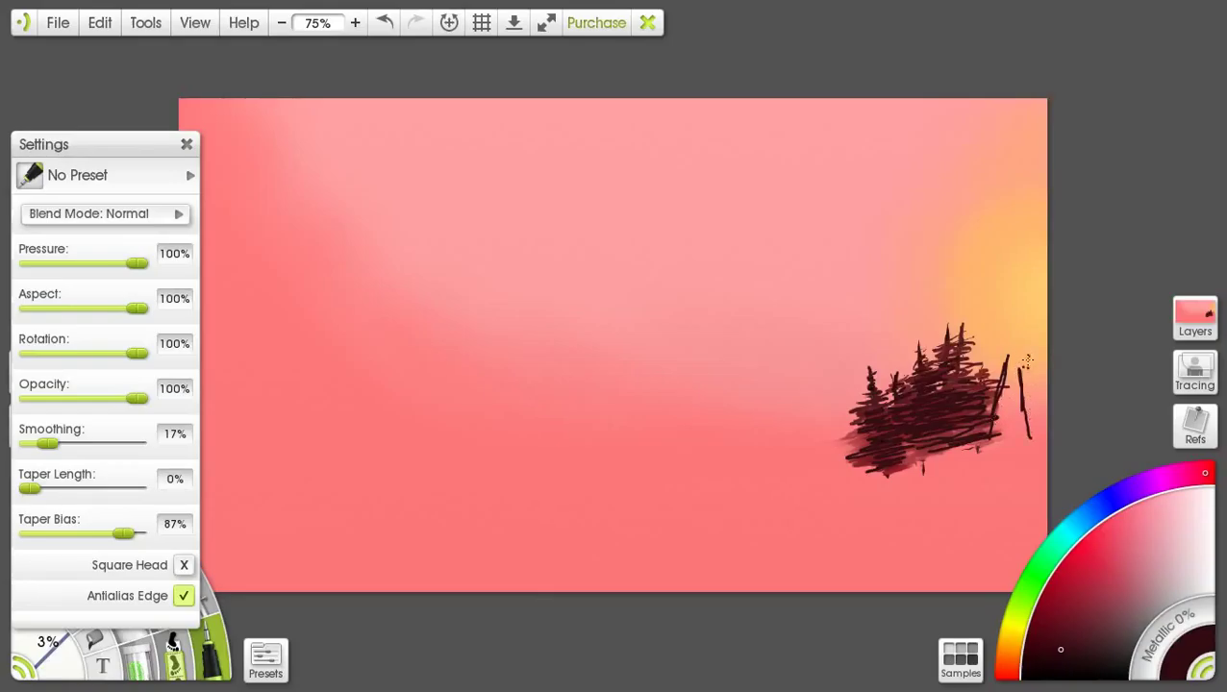
mouse_move(1025, 364)
left_mouse_down()
mouse_move(1045, 427)
mouse_move(1007, 372)
mouse_move(989, 376)
mouse_move(1033, 376)
mouse_move(989, 384)
mouse_move(1000, 403)
mouse_move(972, 408)
mouse_move(992, 424)
left_mouse_up()
mouse_move(1038, 386)
left_mouse_down()
mouse_move(986, 386)
mouse_move(996, 400)
mouse_move(1000, 364)
mouse_move(992, 392)
left_mouse_up()
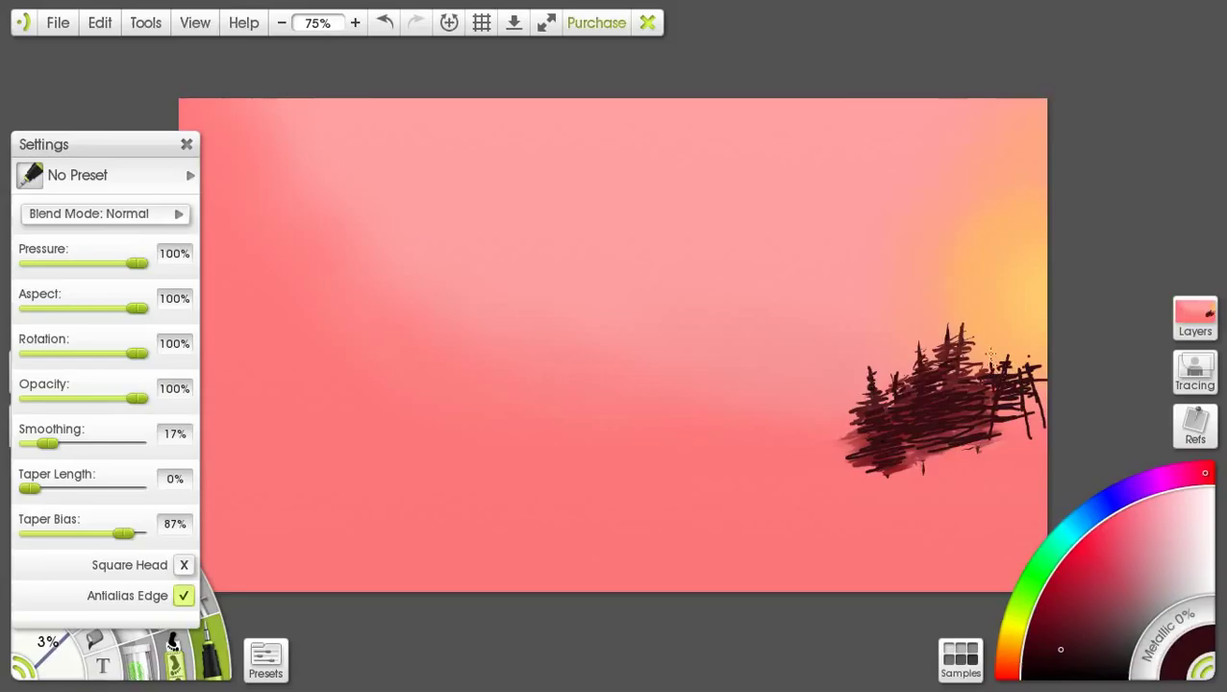
mouse_move(990, 349)
left_mouse_down()
mouse_move(997, 416)
mouse_move(1038, 422)
mouse_move(1020, 405)
mouse_move(1051, 389)
mouse_move(999, 438)
mouse_move(1005, 421)
mouse_move(1035, 433)
mouse_move(983, 431)
left_mouse_up()
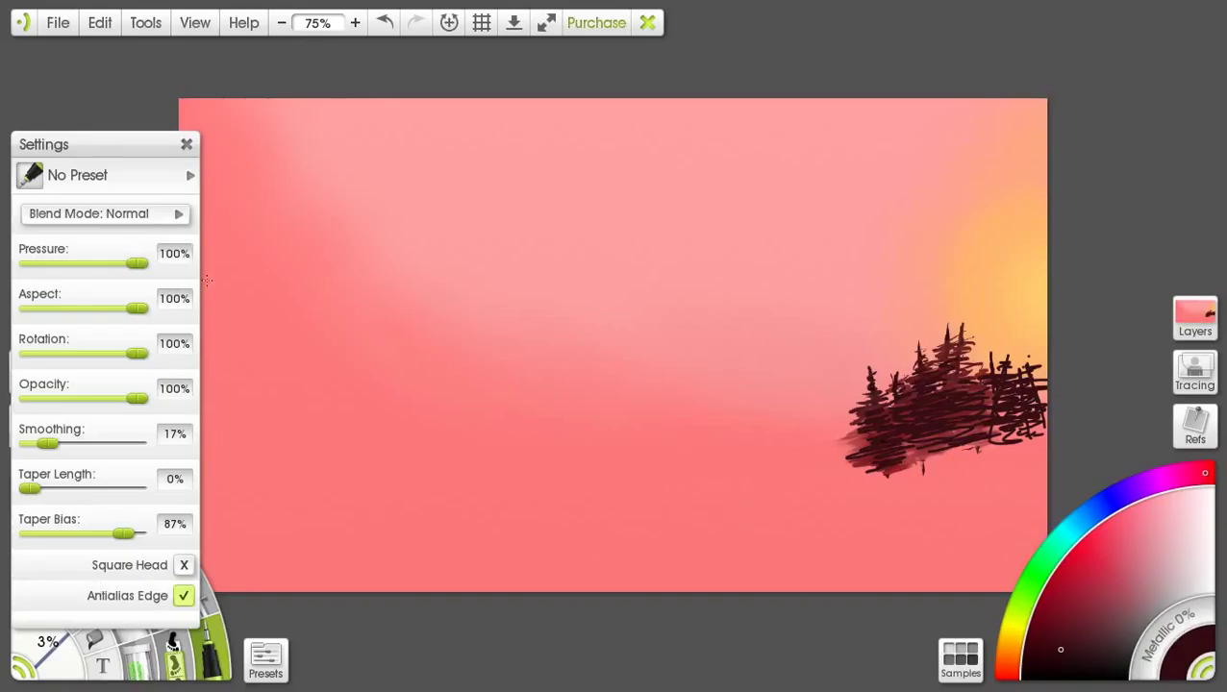
Step: Close the pen settings and fill in the newly drawn trees under the sun with the Oil Brush at 10% size
left_click(187, 146)
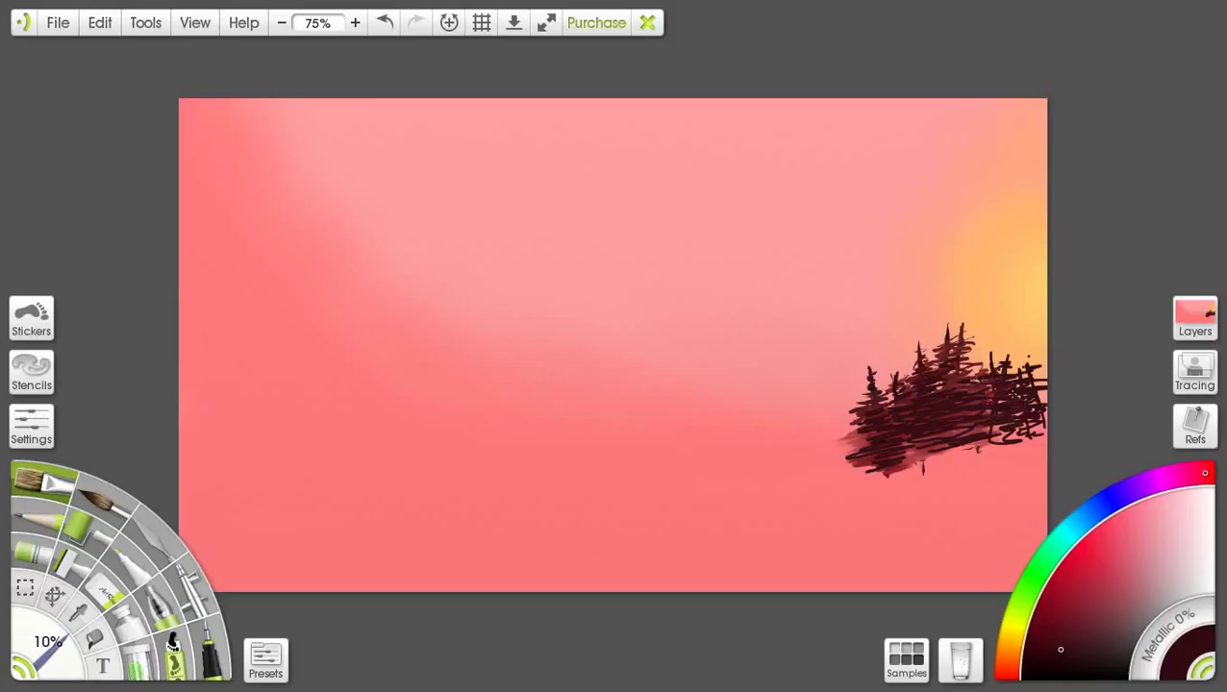
left_click_drag(992, 364, 1029, 369)
mouse_move(1033, 423)
left_mouse_down()
mouse_move(993, 438)
mouse_move(983, 426)
mouse_move(1010, 435)
mouse_move(1033, 404)
mouse_move(1020, 392)
left_mouse_up()
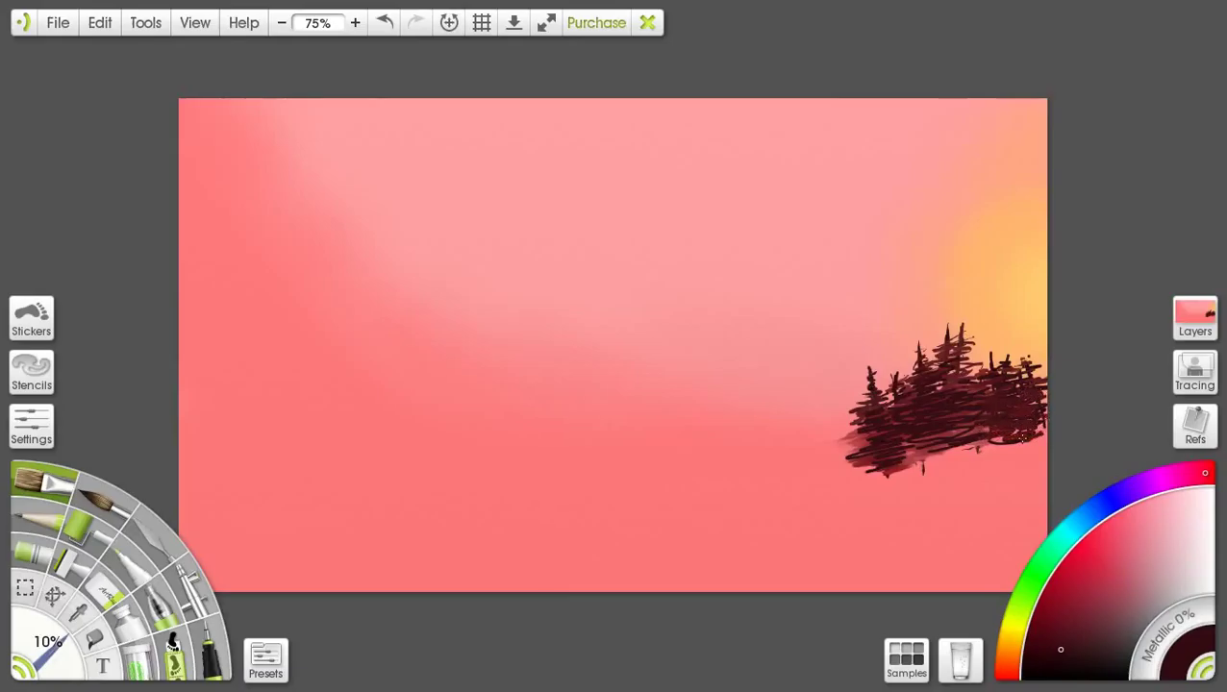
Step: Finish the pine group's lower edge and sketch a long, thin, curved dark trunk down the canvas's left side
left_click_drag(1020, 436, 980, 452)
left_click_drag(282, 133, 274, 269)
left_click_drag(272, 180, 247, 373)
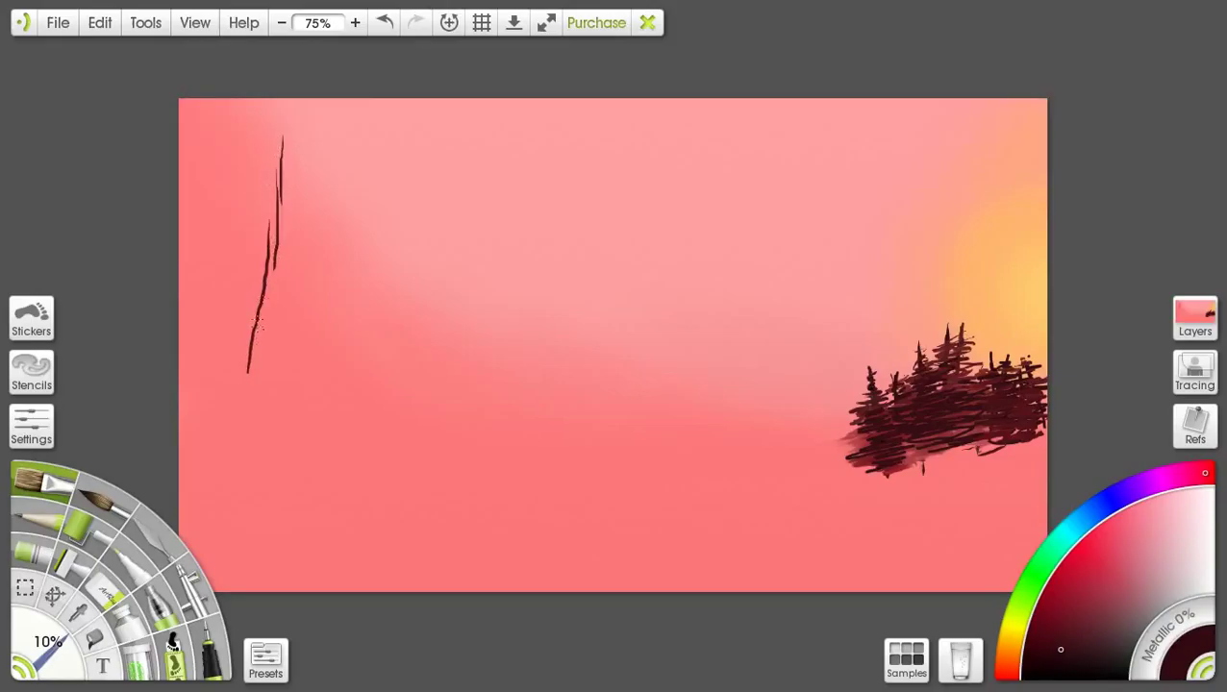
left_click_drag(256, 322, 215, 492)
left_click_drag(233, 434, 195, 521)
left_click(26, 666)
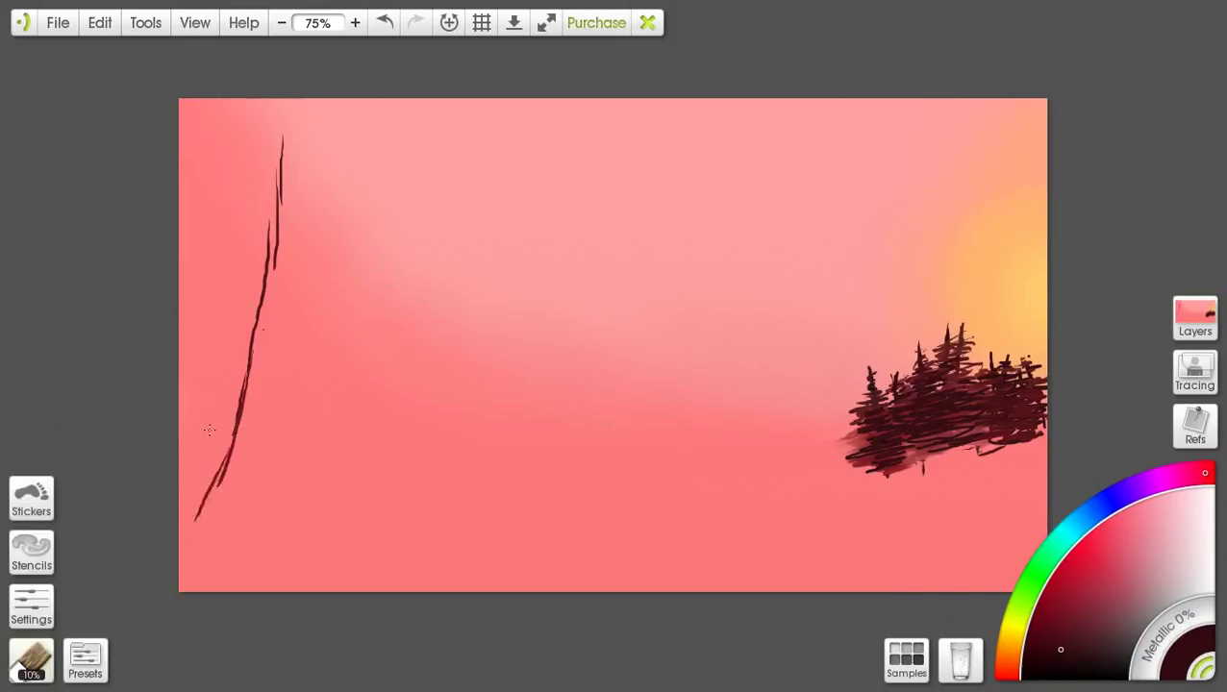
Step: Thicken the curved trunk with overlapping dark strokes from the canvas's upper edge down to its base
left_click_drag(281, 107, 281, 164)
mouse_move(282, 109)
left_mouse_down()
mouse_move(289, 181)
mouse_move(291, 137)
mouse_move(273, 236)
left_mouse_up()
left_click_drag(288, 189, 291, 219)
mouse_move(285, 158)
left_mouse_down()
mouse_move(286, 228)
mouse_move(256, 330)
left_mouse_up()
left_click_drag(278, 212, 258, 339)
left_click_drag(272, 264, 245, 383)
mouse_move(268, 300)
left_mouse_down()
mouse_move(239, 409)
mouse_move(264, 371)
mouse_move(216, 499)
left_mouse_up()
left_click_drag(241, 406, 217, 496)
mouse_move(239, 434)
left_mouse_down()
mouse_move(221, 482)
mouse_move(249, 428)
mouse_move(204, 515)
left_mouse_up()
mouse_move(237, 464)
left_mouse_down()
mouse_move(216, 509)
mouse_move(233, 497)
left_mouse_up()
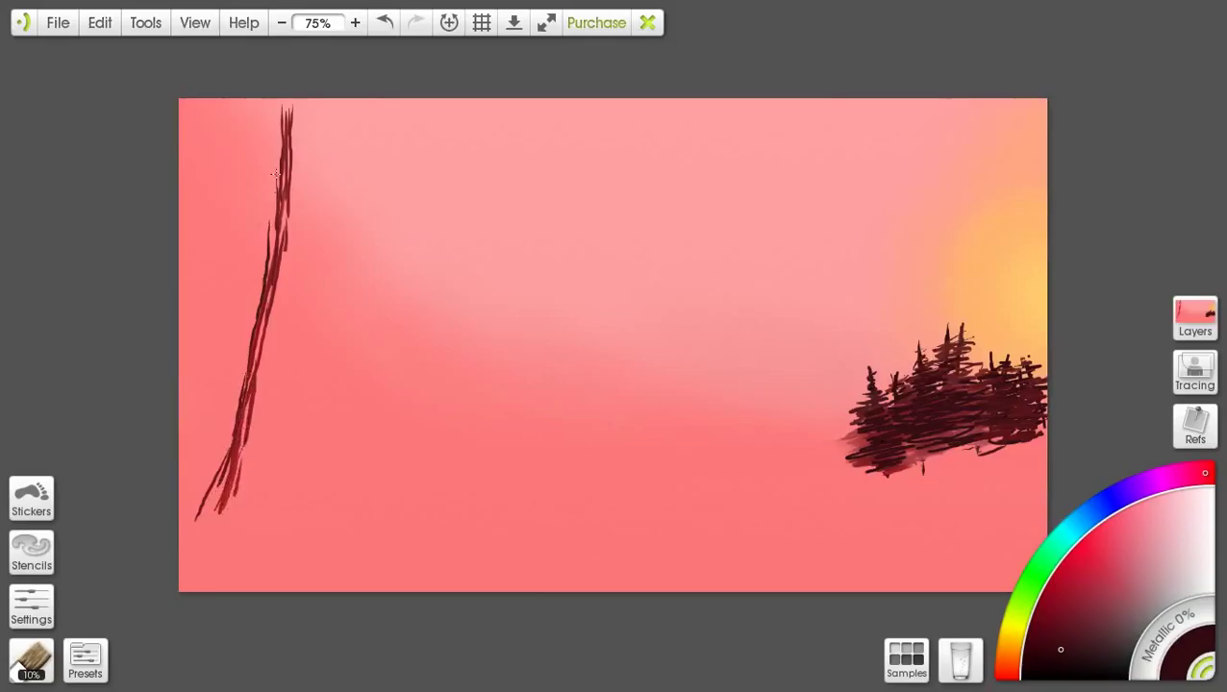
left_click_drag(276, 231, 257, 289)
Step: Sketch a slanted trunk right of the first and a forked upright trunk left of it, carrying its strokes down to the base
mouse_move(293, 352)
left_mouse_down()
mouse_move(304, 228)
mouse_move(295, 320)
mouse_move(325, 169)
mouse_move(296, 277)
left_mouse_up()
mouse_move(318, 193)
left_mouse_down()
mouse_move(306, 229)
mouse_move(360, 118)
left_mouse_up()
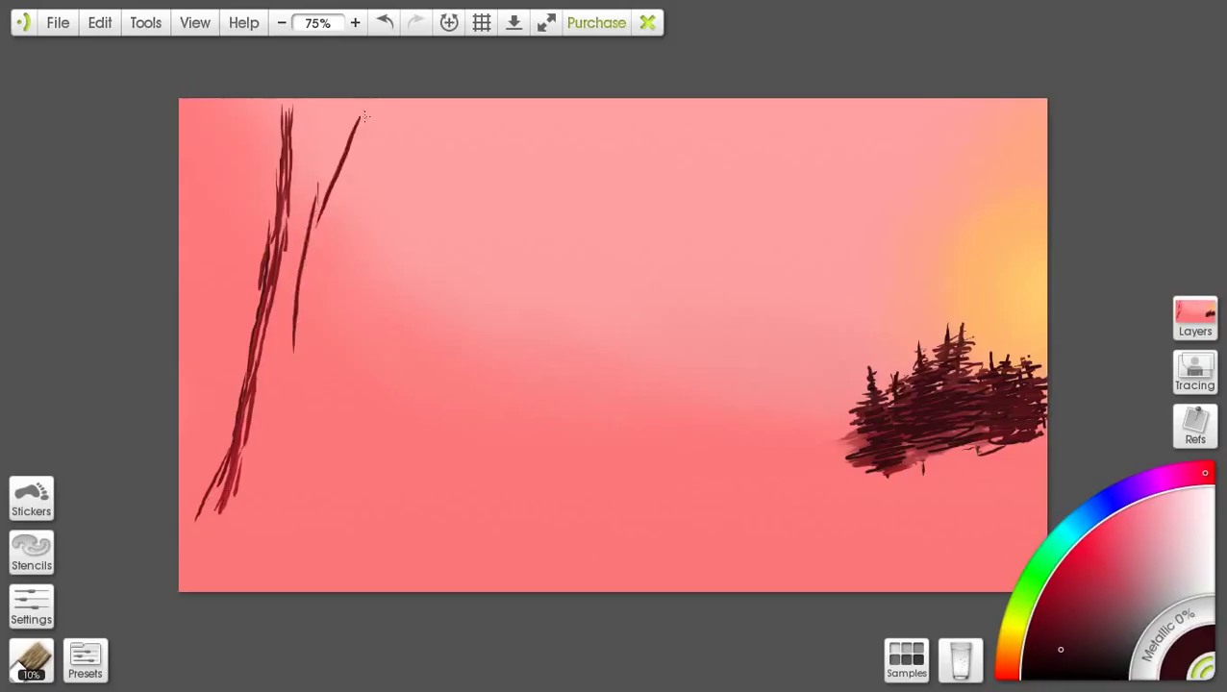
mouse_move(330, 169)
left_mouse_down()
mouse_move(313, 240)
mouse_move(310, 225)
left_mouse_up()
mouse_move(225, 202)
left_mouse_down()
mouse_move(230, 163)
mouse_move(225, 267)
left_mouse_up()
mouse_move(223, 160)
left_mouse_down()
mouse_move(217, 302)
mouse_move(231, 371)
left_mouse_up()
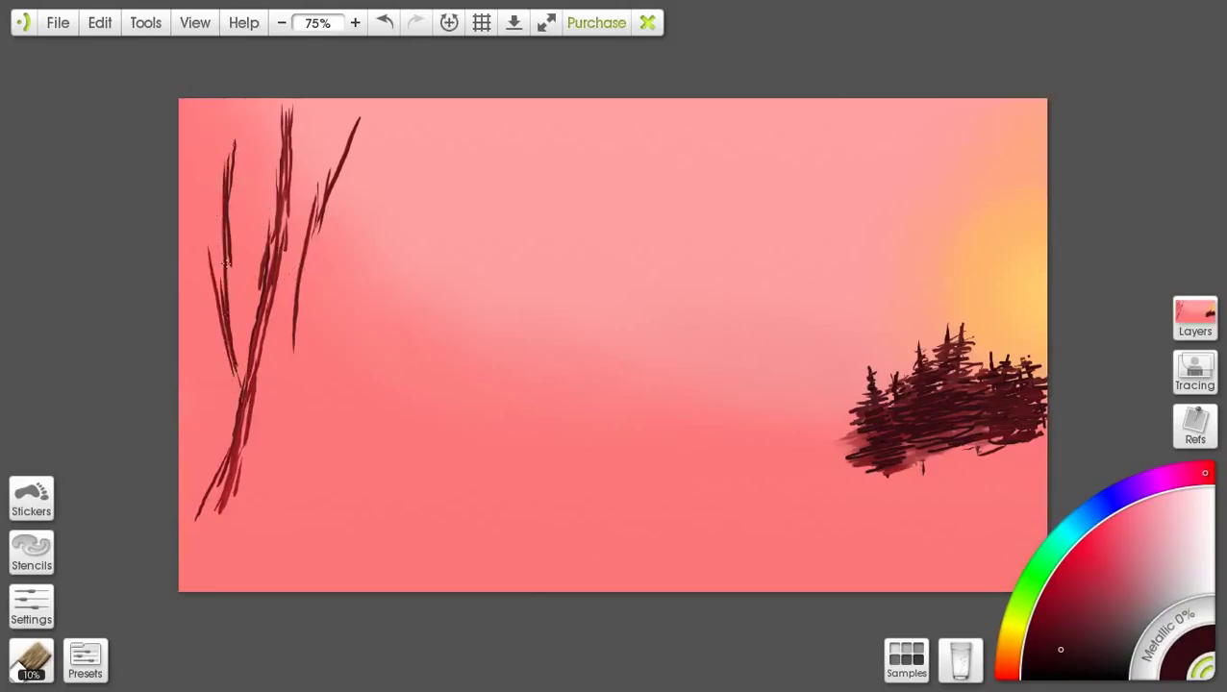
left_click_drag(229, 151, 221, 191)
left_click_drag(227, 116, 217, 166)
left_click_drag(220, 144, 227, 96)
left_click_drag(220, 169, 217, 189)
left_click_drag(252, 123, 250, 152)
left_click_drag(247, 247, 230, 354)
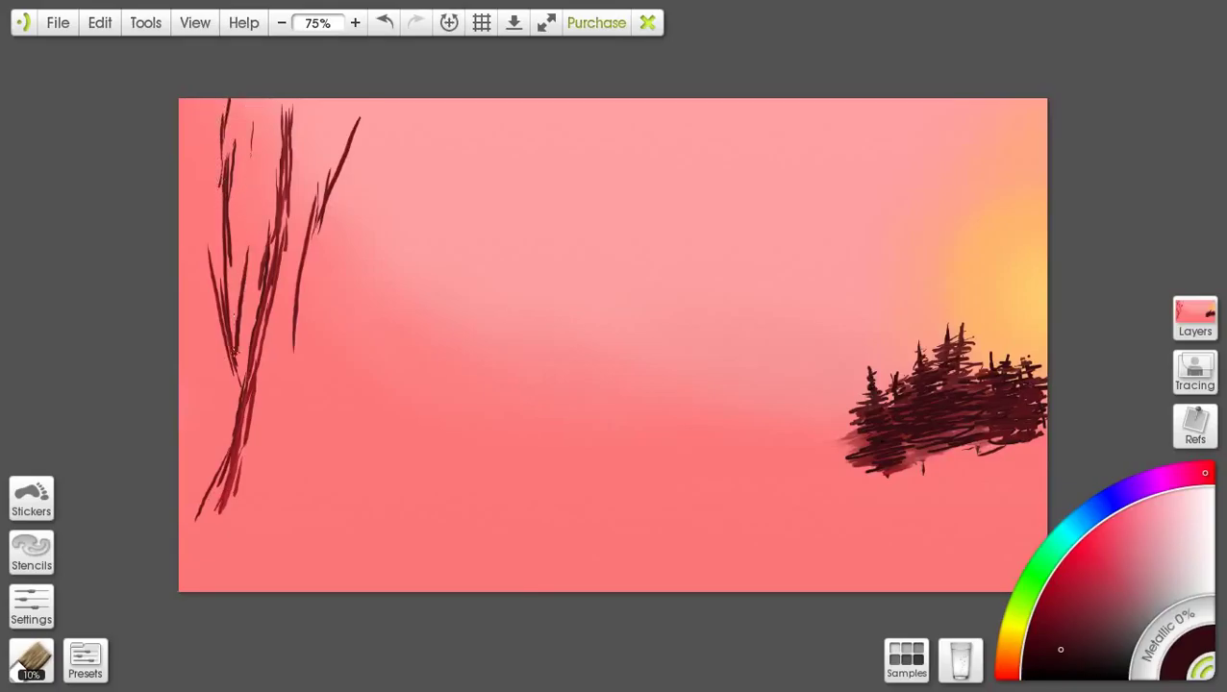
left_click_drag(237, 304, 204, 435)
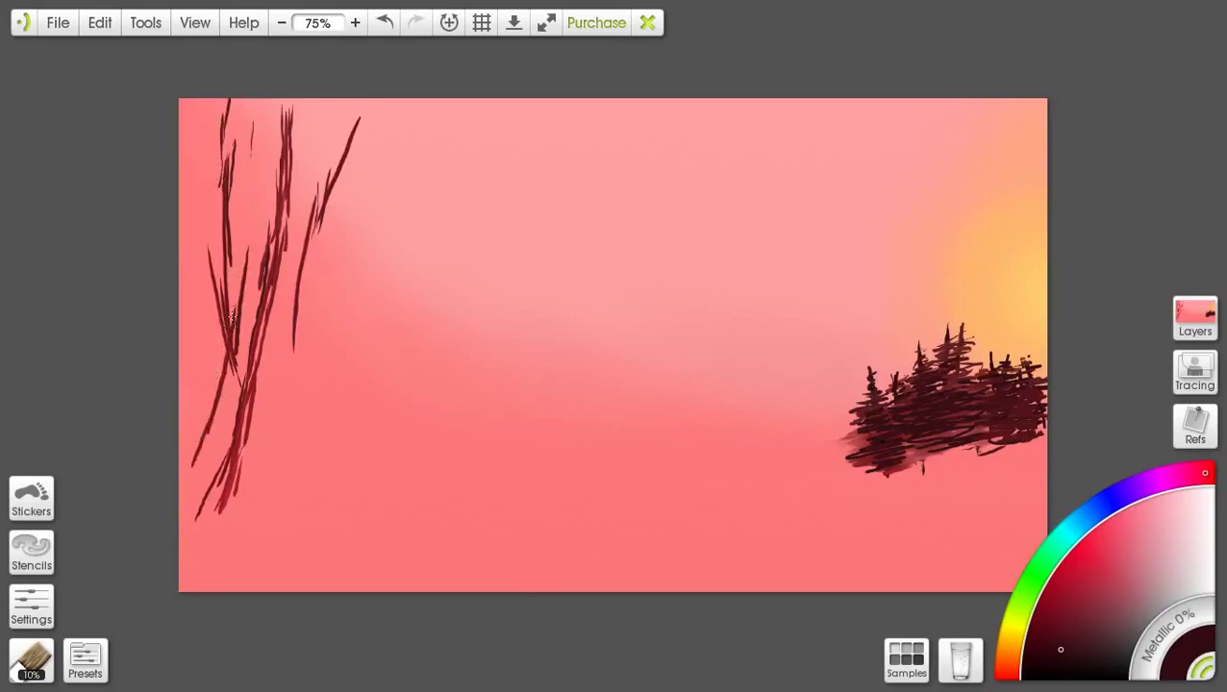
mouse_move(232, 313)
left_mouse_down()
mouse_move(213, 464)
mouse_move(194, 502)
mouse_move(212, 429)
mouse_move(203, 466)
left_mouse_up()
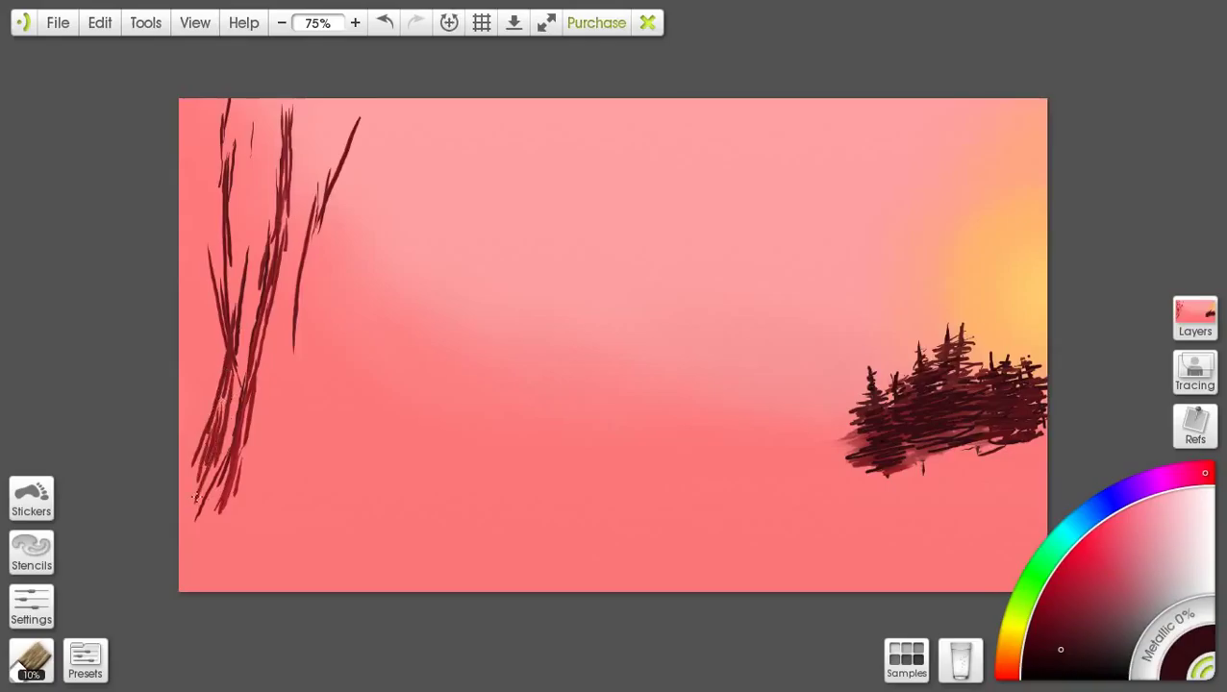
Step: Add short dark strokes low to the right of the trunks and extra strokes at the base of the first trunk
left_click_drag(308, 323, 308, 359)
left_click_drag(347, 381, 327, 438)
mouse_move(320, 362)
left_mouse_down()
mouse_move(282, 497)
mouse_move(306, 423)
left_mouse_up()
left_click_drag(313, 373, 303, 420)
mouse_move(231, 489)
left_mouse_down()
mouse_move(205, 560)
mouse_move(227, 506)
mouse_move(240, 521)
left_mouse_up()
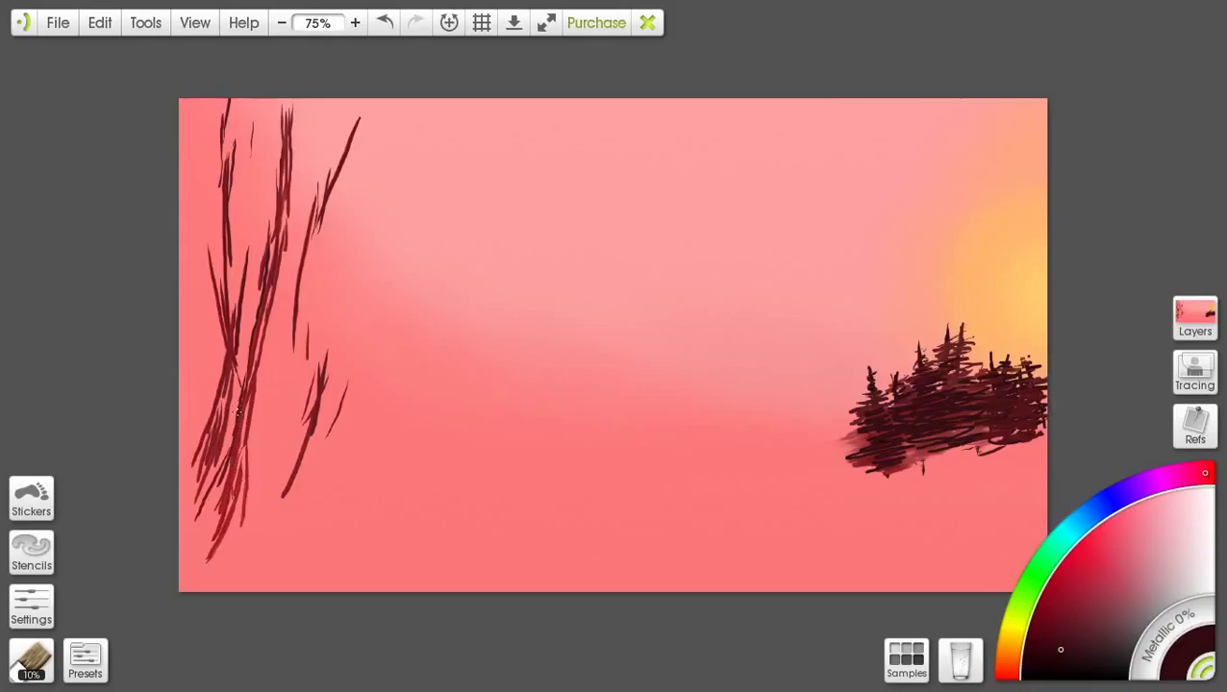
left_click_drag(238, 447, 229, 514)
Step: Build a long reddish trunk curving up and right from the short low strokes toward the canvas's upper edge
left_click_drag(318, 356, 304, 438)
left_click_drag(327, 323, 308, 414)
left_click_drag(332, 277, 315, 365)
left_click_drag(337, 242, 313, 362)
left_click_drag(331, 287, 321, 354)
left_click_drag(364, 177, 329, 281)
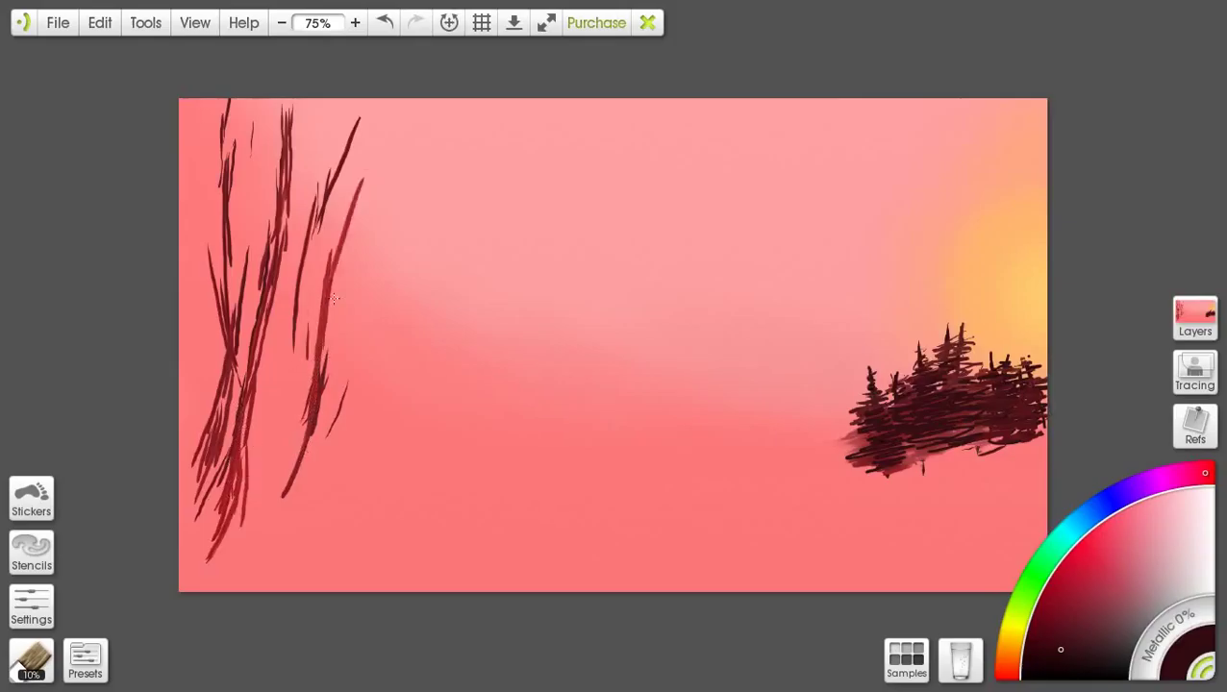
left_click_drag(360, 196, 323, 342)
left_click_drag(350, 224, 327, 329)
left_click_drag(361, 209, 322, 348)
left_click_drag(343, 263, 325, 359)
left_click_drag(344, 216, 327, 335)
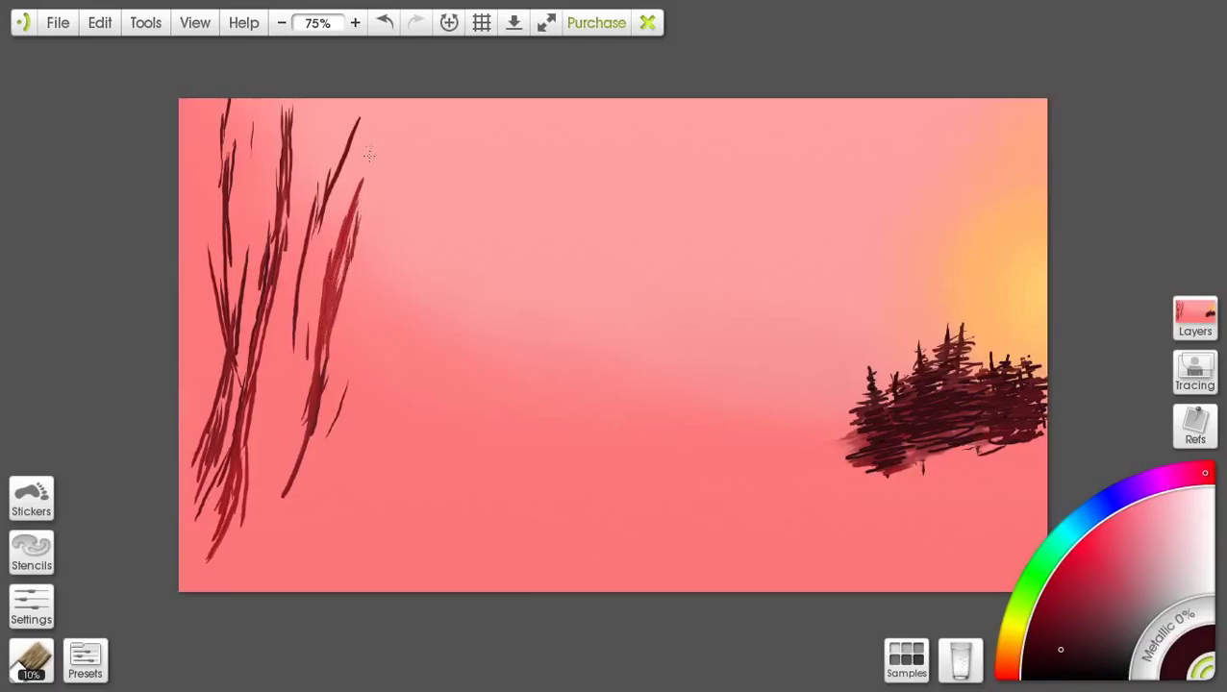
left_click_drag(373, 134, 365, 188)
Step: Change the paint colour to black and add strokes on the rightmost trunk and in the gap left of its base
left_click(1113, 515)
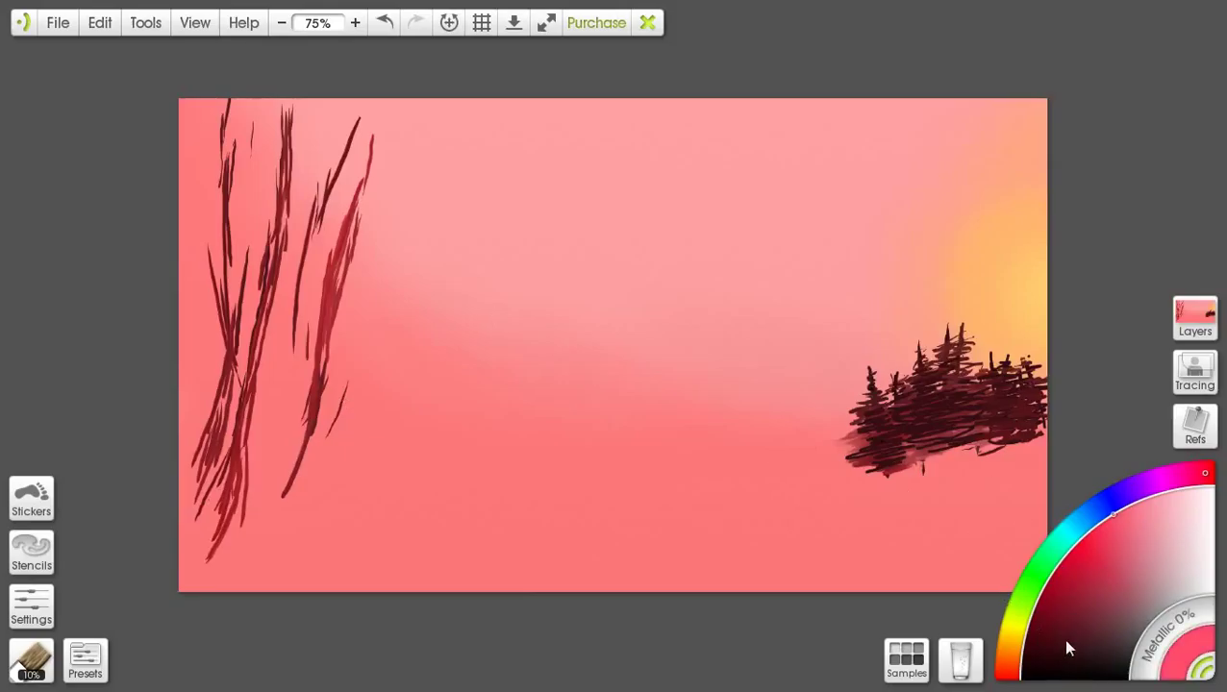
left_click_drag(1067, 649, 1042, 676)
mouse_move(343, 247)
left_mouse_down()
mouse_move(339, 272)
mouse_move(343, 243)
left_mouse_up()
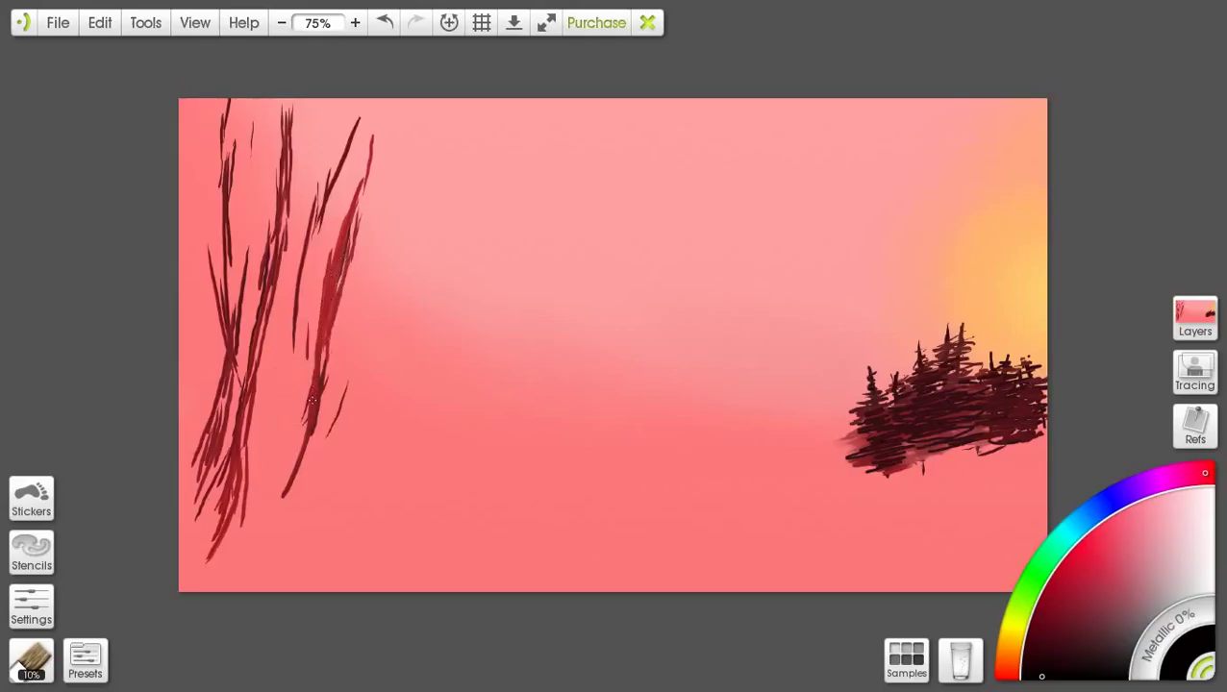
left_click_drag(292, 358, 267, 481)
left_click_drag(281, 410, 265, 496)
Step: Add a new layer and paint black shadow strokes along the existing trunks with the Oil Brush
left_click(1195, 317)
left_click(1118, 193)
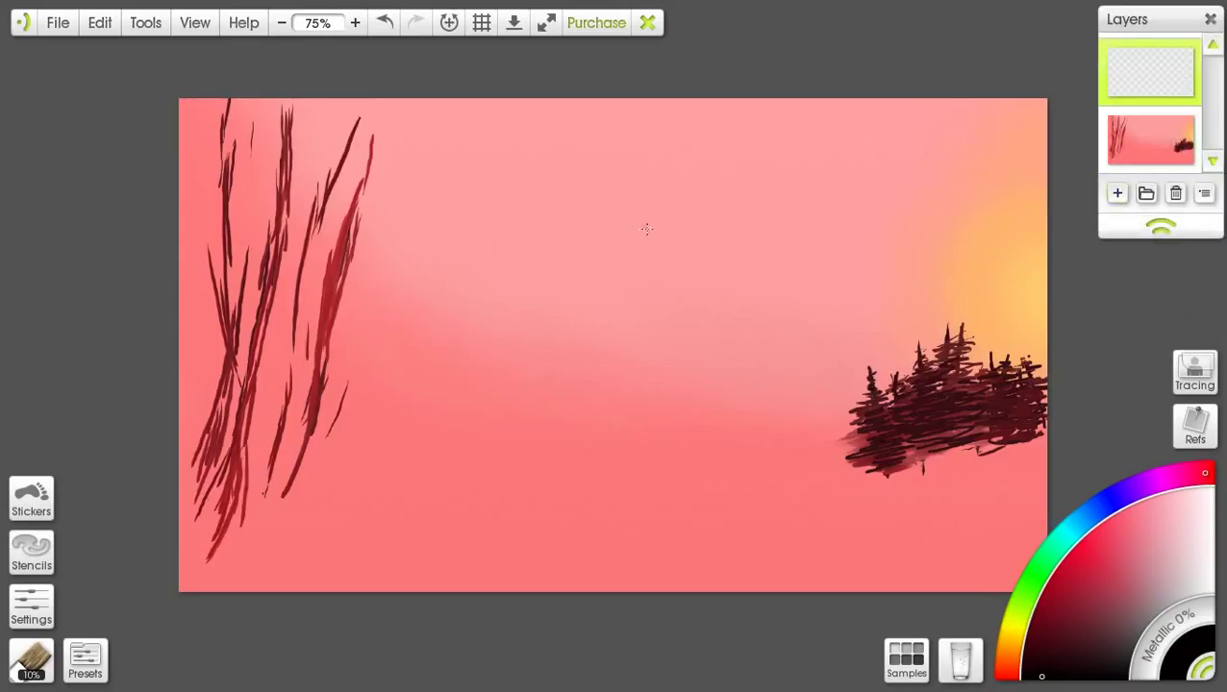
left_click_drag(339, 258, 301, 431)
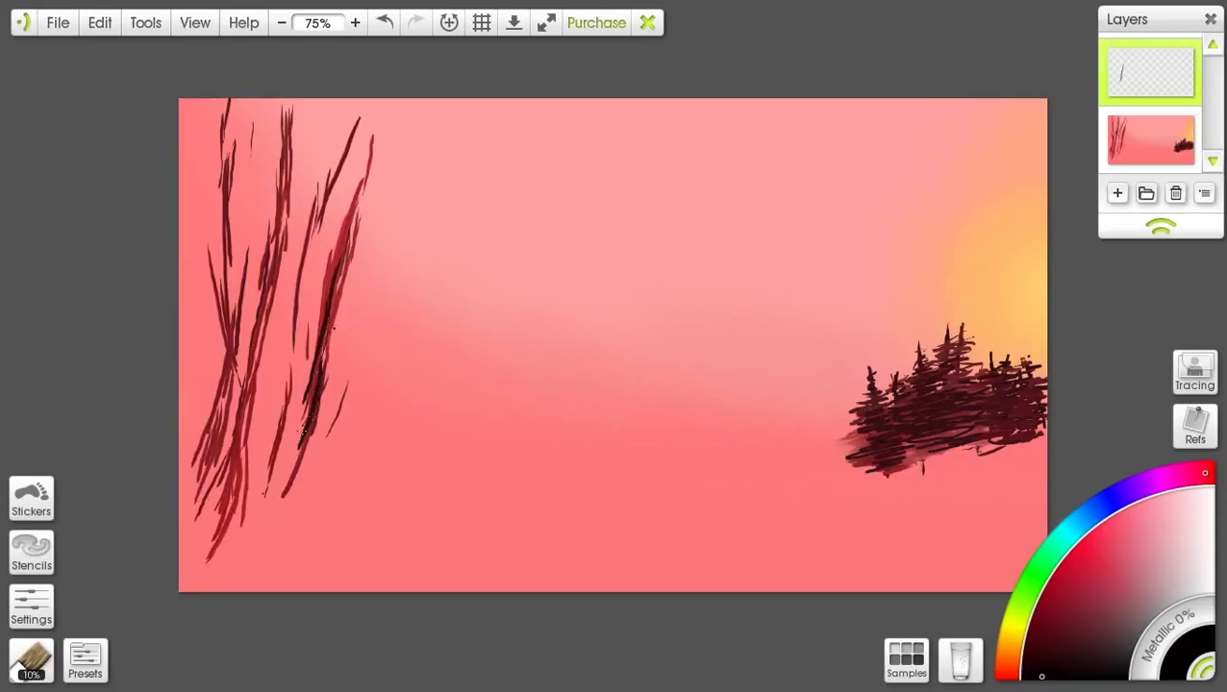
left_click_drag(335, 237, 327, 269)
mouse_move(358, 210)
left_mouse_down()
mouse_move(370, 143)
mouse_move(341, 205)
mouse_move(332, 171)
mouse_move(344, 145)
mouse_move(312, 228)
mouse_move(284, 412)
left_mouse_up()
mouse_move(287, 127)
left_mouse_down()
mouse_move(243, 452)
mouse_move(233, 498)
mouse_move(233, 423)
mouse_move(209, 501)
left_mouse_up()
mouse_move(229, 332)
left_mouse_down()
mouse_move(223, 409)
mouse_move(223, 392)
mouse_move(201, 439)
left_mouse_up()
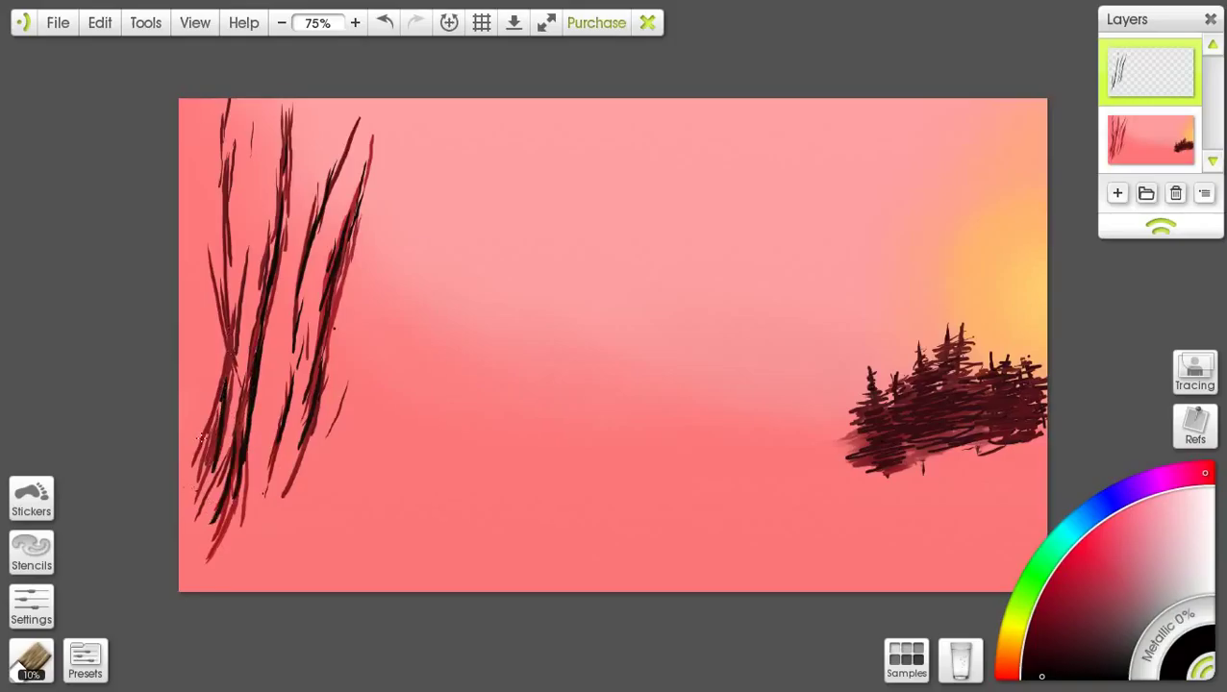
left_click_drag(233, 316, 214, 173)
mouse_move(217, 254)
left_mouse_down()
mouse_move(226, 111)
mouse_move(210, 252)
mouse_move(227, 330)
mouse_move(221, 396)
left_mouse_up()
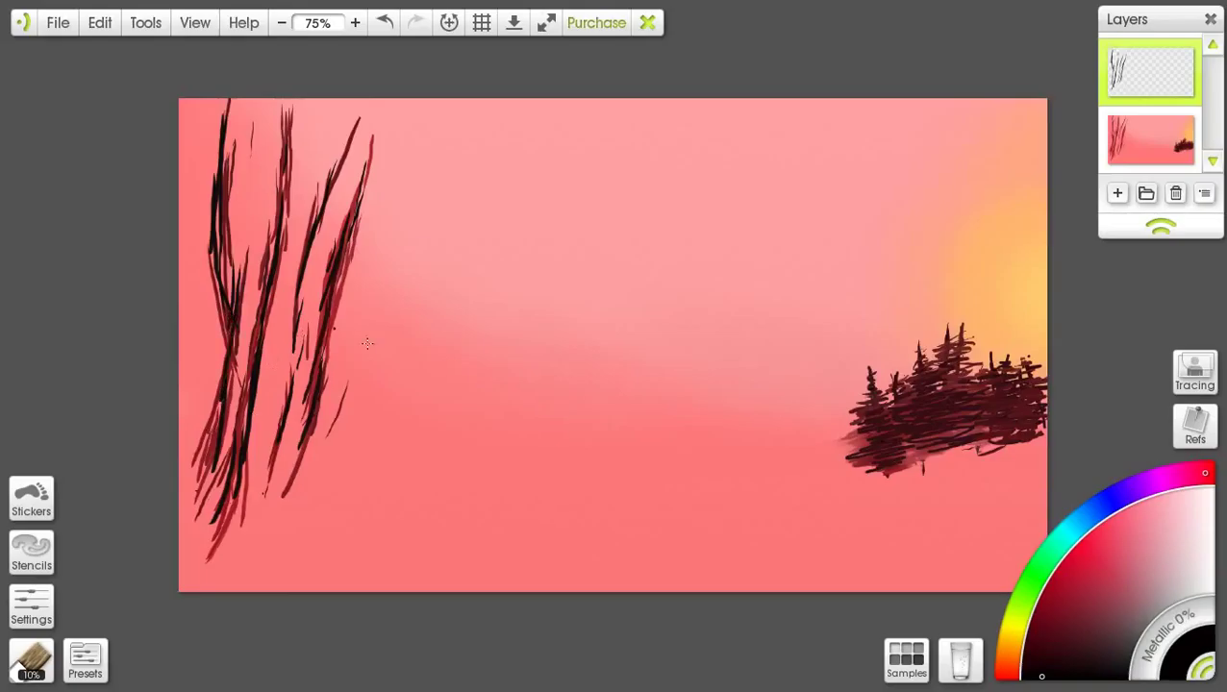
Step: Paint a short black trunk right of the group and a long curved one rising to the canvas's upper edge
mouse_move(351, 386)
left_mouse_down()
mouse_move(334, 442)
mouse_move(362, 301)
mouse_move(340, 383)
left_mouse_up()
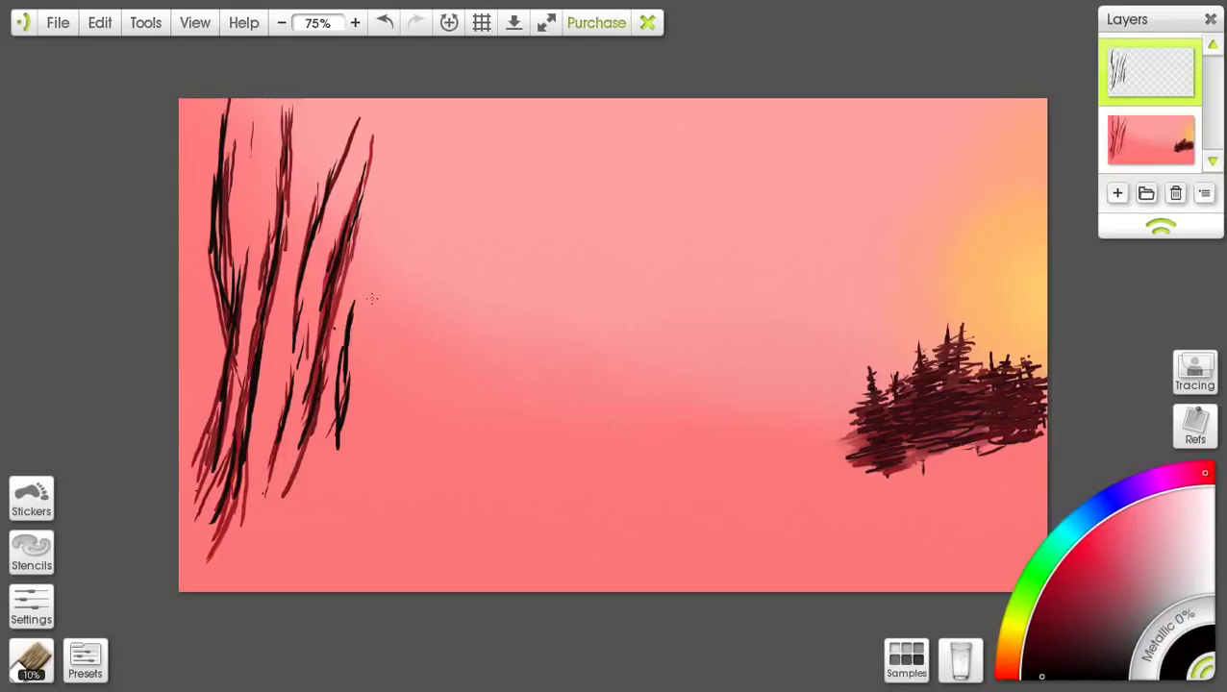
mouse_move(378, 306)
left_mouse_down()
mouse_move(366, 327)
mouse_move(432, 129)
mouse_move(421, 175)
left_mouse_up()
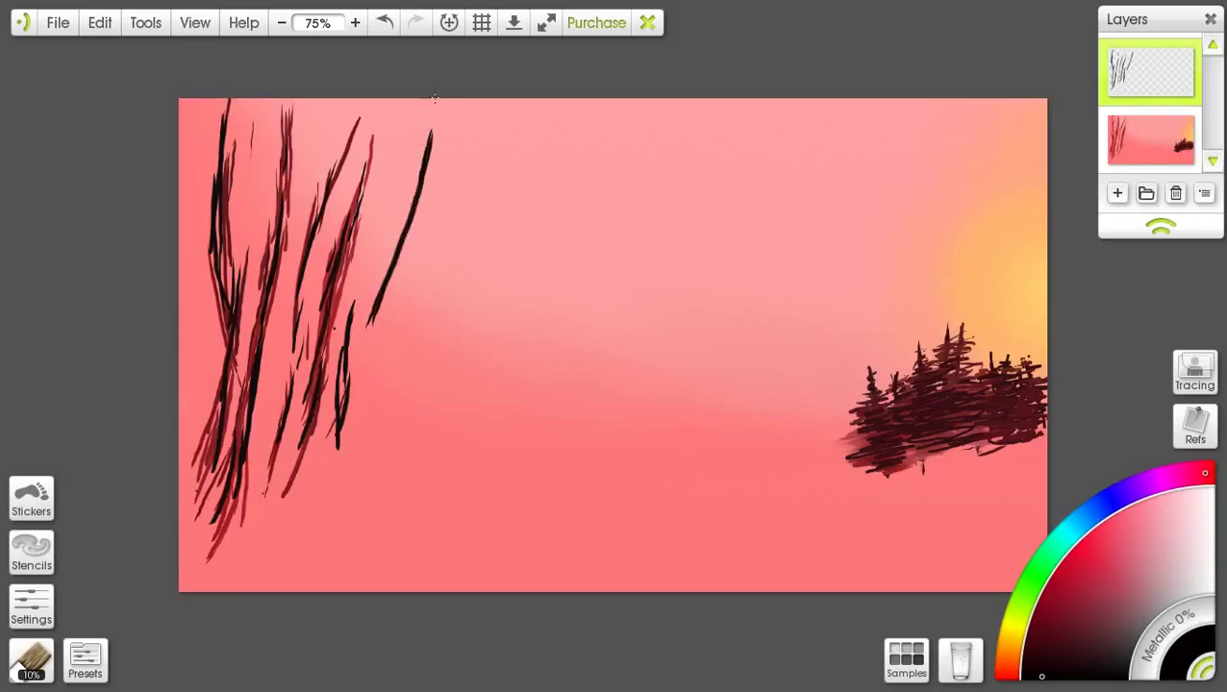
left_click_drag(434, 99, 421, 172)
mouse_move(376, 299)
left_mouse_down()
mouse_move(432, 137)
mouse_move(410, 236)
mouse_move(419, 192)
mouse_move(372, 324)
mouse_move(392, 274)
mouse_move(386, 286)
mouse_move(355, 278)
mouse_move(344, 358)
mouse_move(362, 272)
mouse_move(337, 469)
left_mouse_up()
Step: Thicken the trunks with heavier black strokes and extend a tall black trunk near the left edge toward the canvas's upper edge
mouse_move(337, 290)
left_mouse_down()
mouse_move(286, 490)
mouse_move(314, 391)
mouse_move(285, 454)
mouse_move(307, 343)
mouse_move(283, 455)
mouse_move(316, 372)
mouse_move(272, 483)
left_mouse_up()
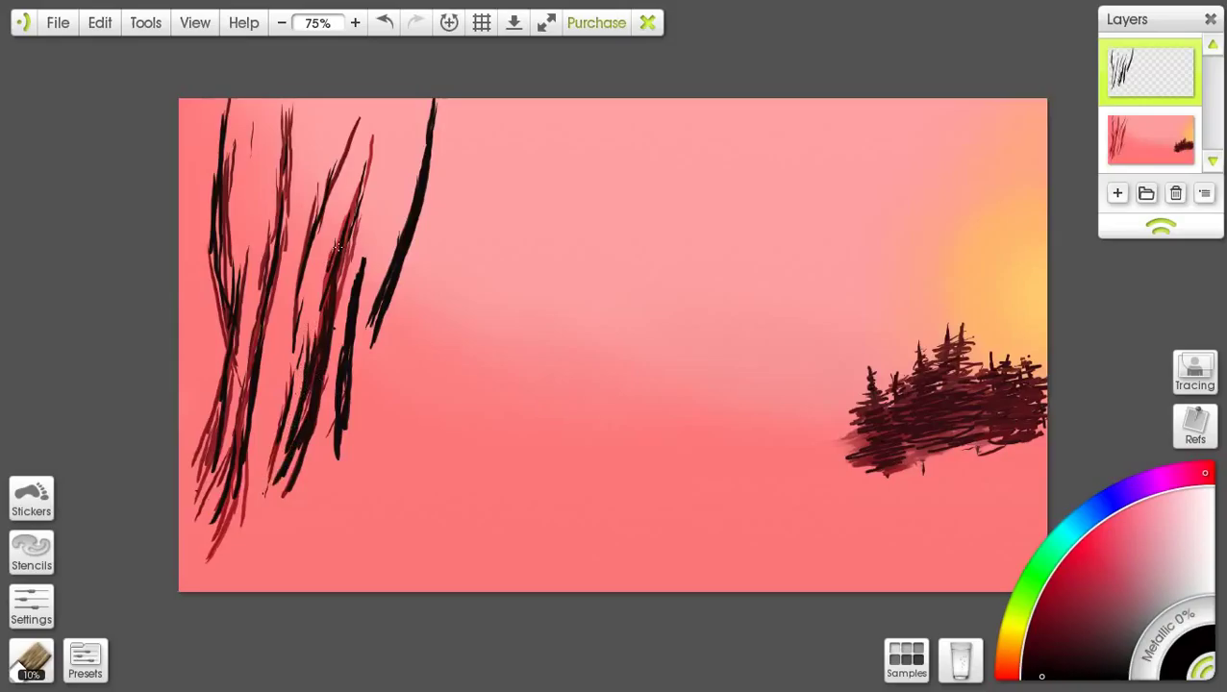
mouse_move(336, 246)
left_mouse_down()
mouse_move(289, 450)
mouse_move(322, 341)
mouse_move(312, 299)
left_mouse_up()
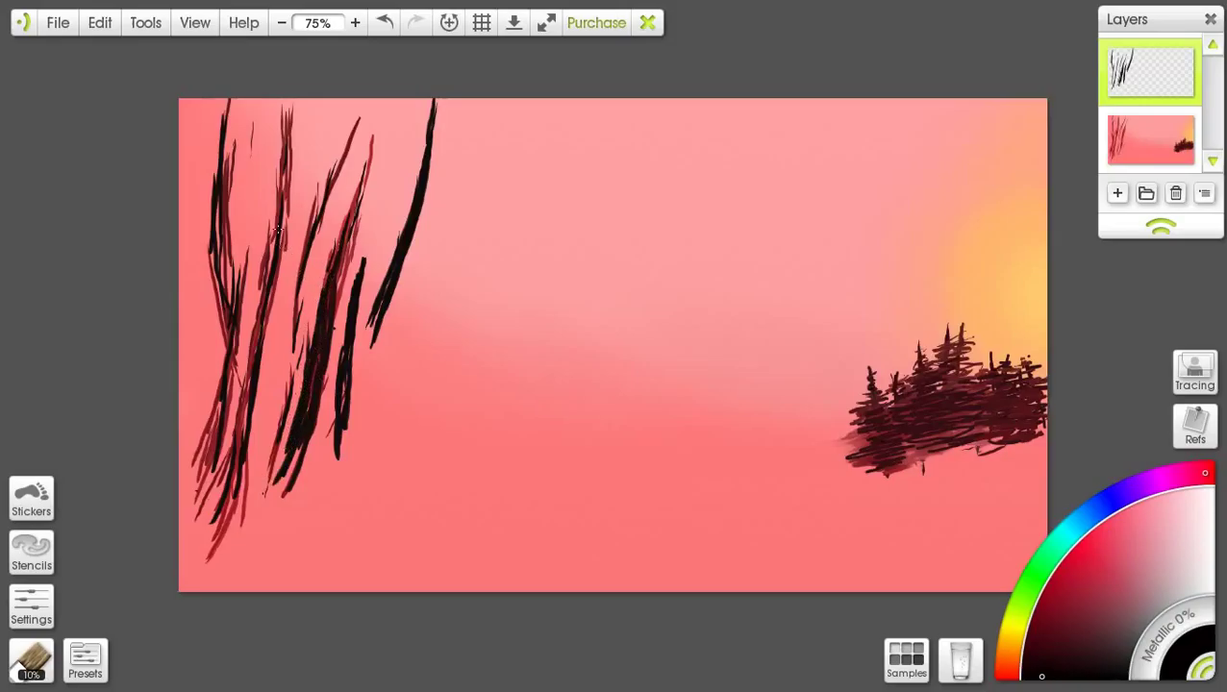
mouse_move(277, 230)
left_mouse_down()
mouse_move(255, 412)
mouse_move(229, 465)
left_mouse_up()
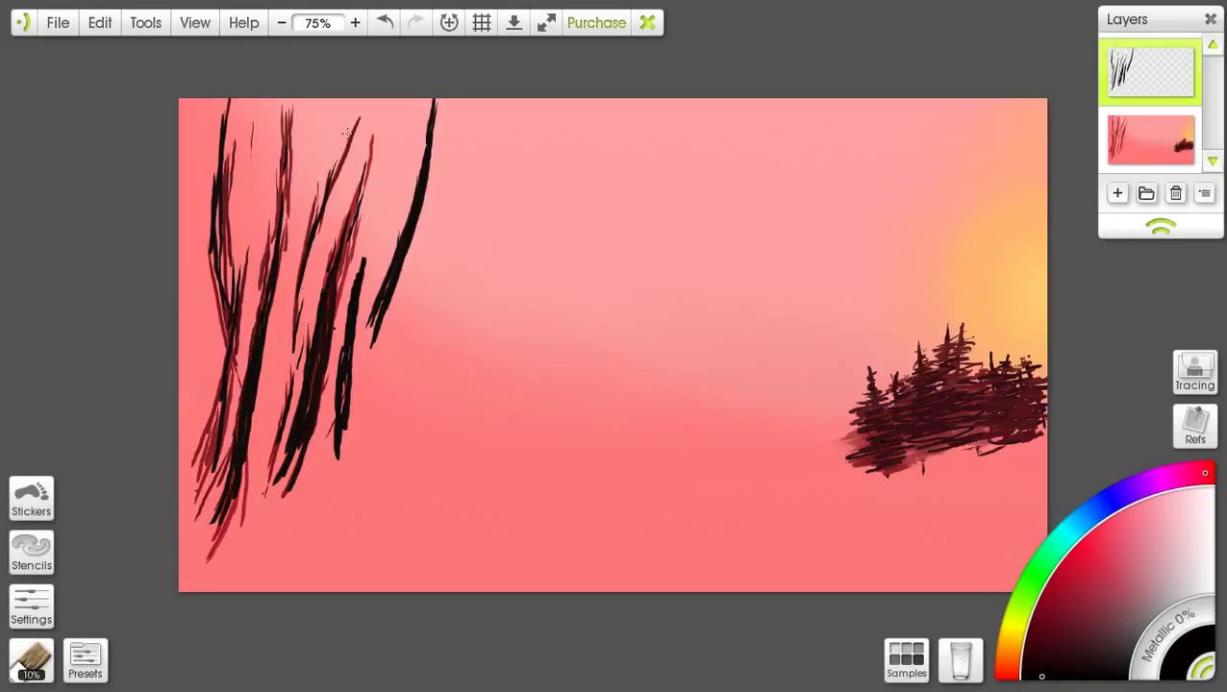
mouse_move(347, 133)
left_mouse_down()
mouse_move(296, 279)
mouse_move(289, 375)
mouse_move(271, 385)
left_mouse_up()
mouse_move(239, 308)
left_mouse_down()
mouse_move(248, 137)
mouse_move(246, 218)
left_mouse_up()
mouse_move(254, 113)
left_mouse_down()
mouse_move(240, 338)
mouse_move(219, 412)
mouse_move(231, 329)
mouse_move(200, 452)
left_mouse_up()
left_click_drag(230, 336, 202, 452)
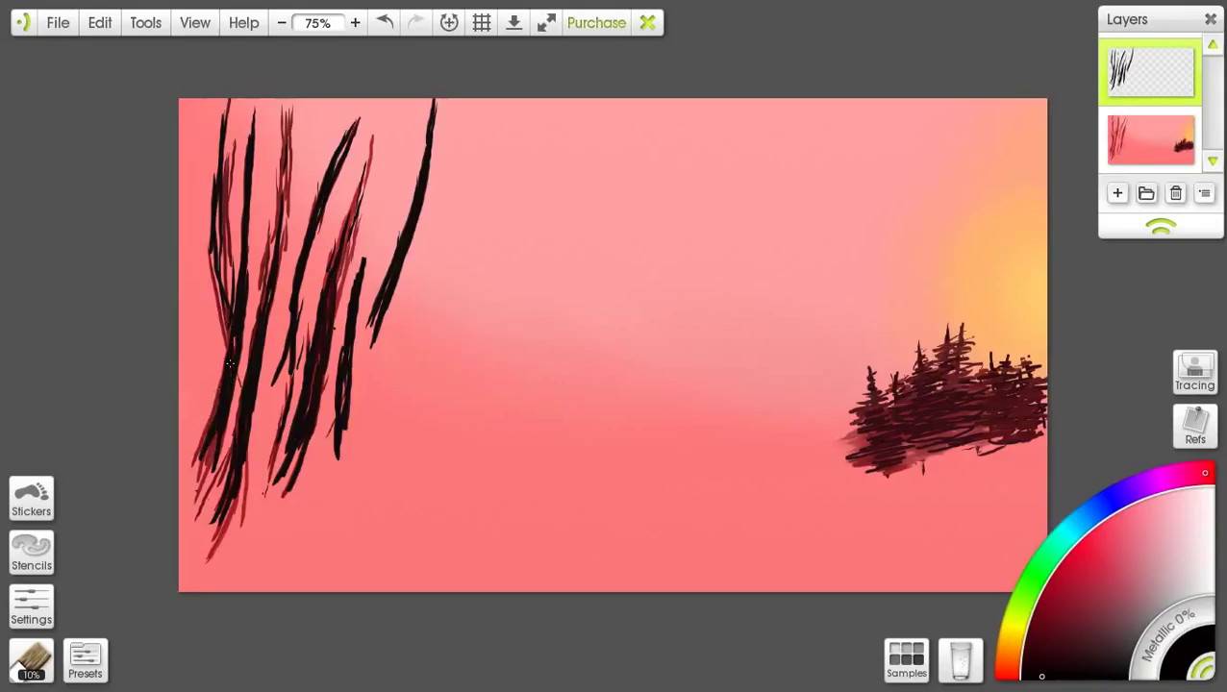
left_click_drag(228, 366, 200, 462)
mouse_move(245, 200)
left_mouse_down()
mouse_move(248, 188)
mouse_move(250, 251)
left_mouse_up()
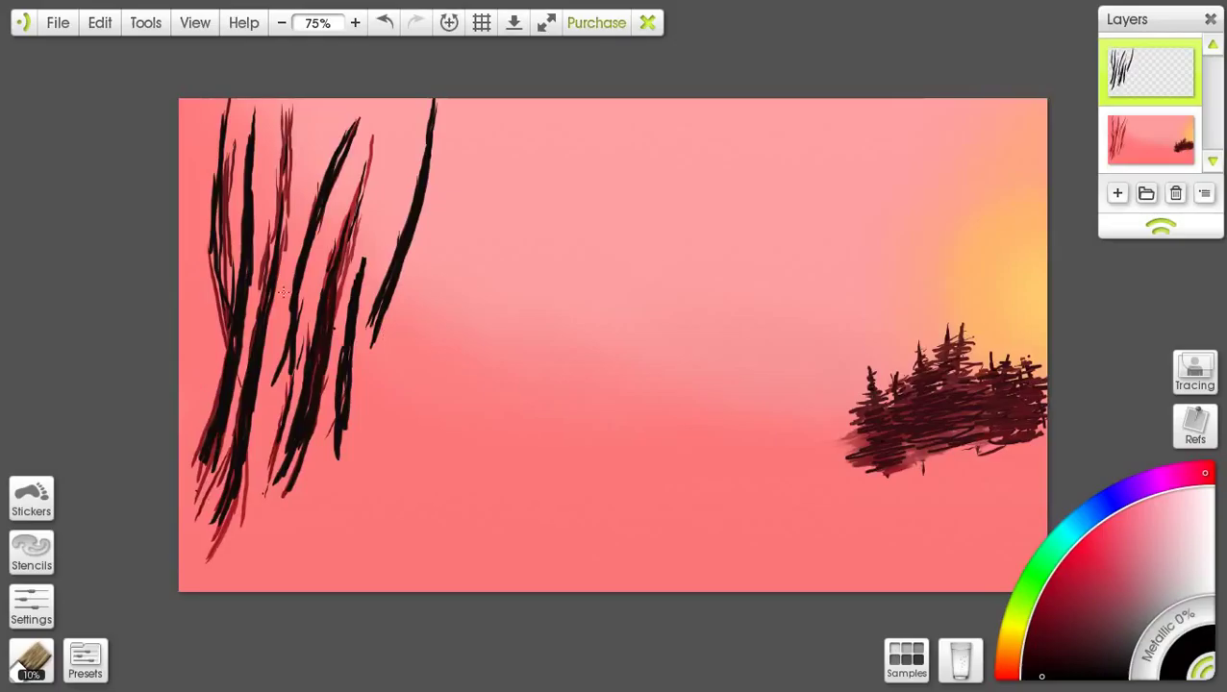
Step: Switch to the Airbrush at 200% size and choose a dark crimson colour
left_click(35, 660)
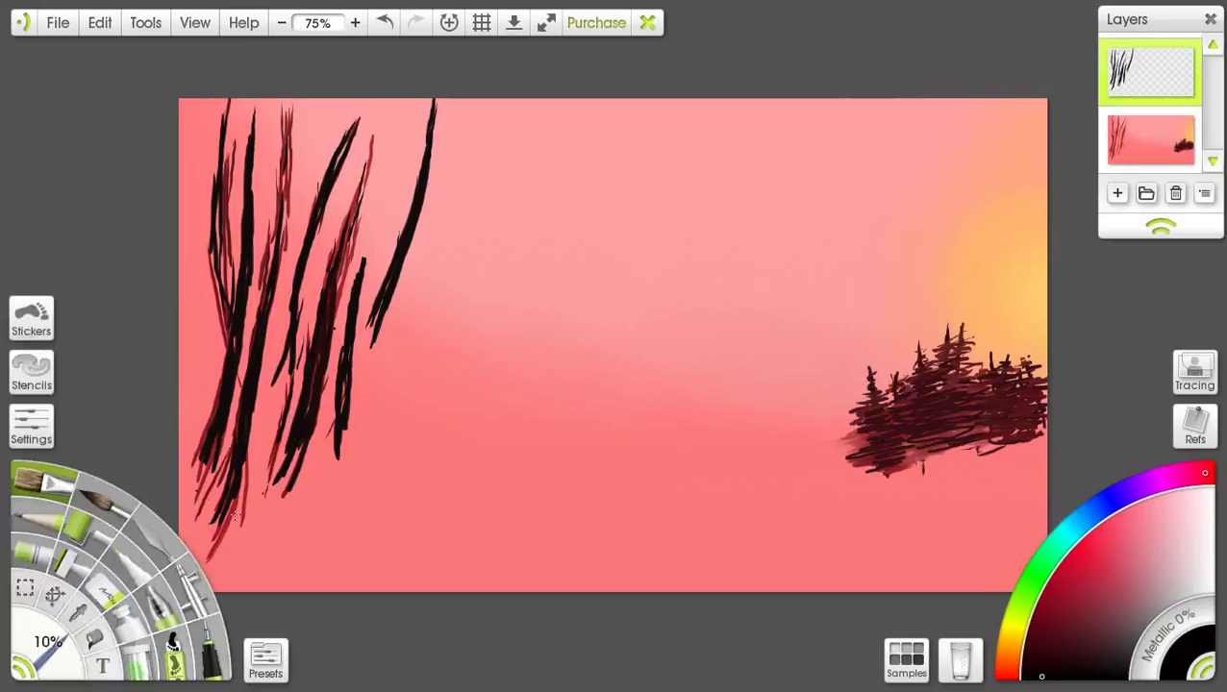
left_click(195, 586)
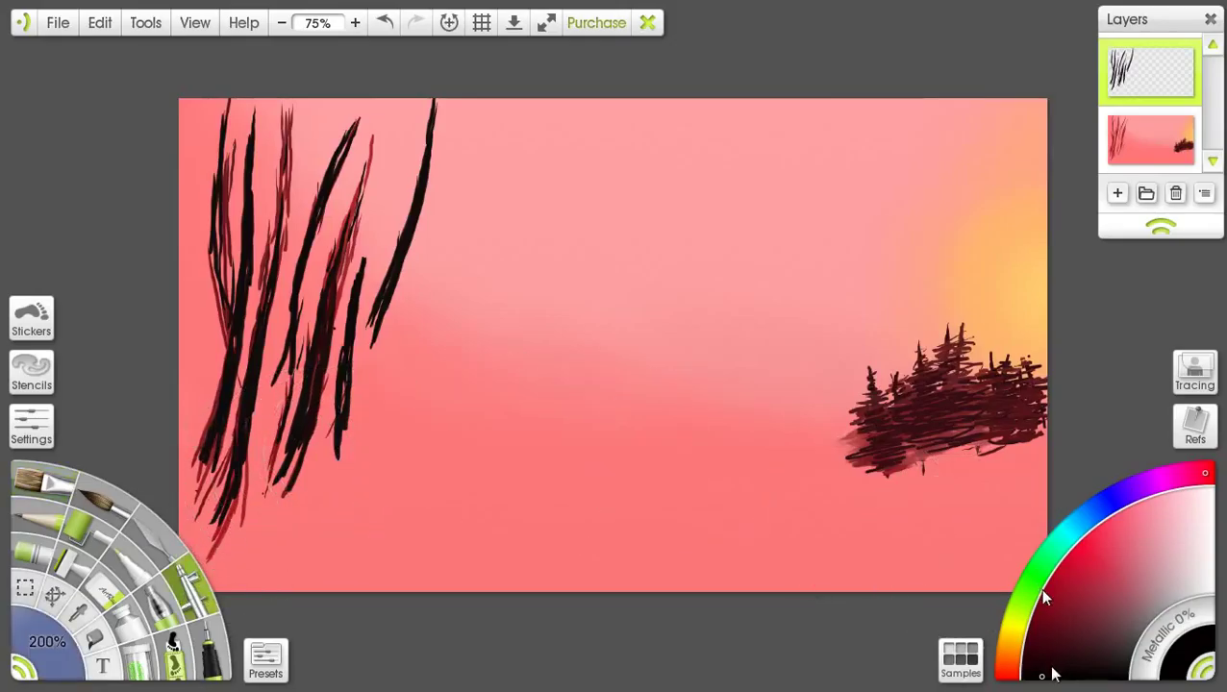
left_click(1078, 626)
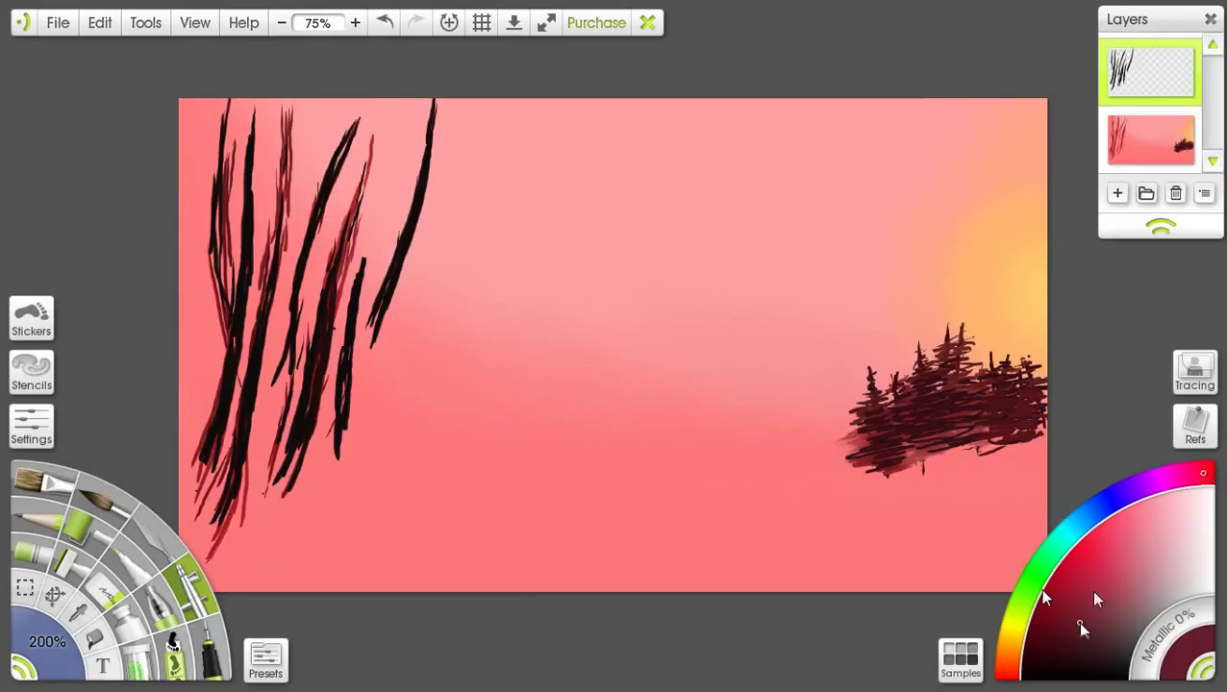
left_click(1085, 608)
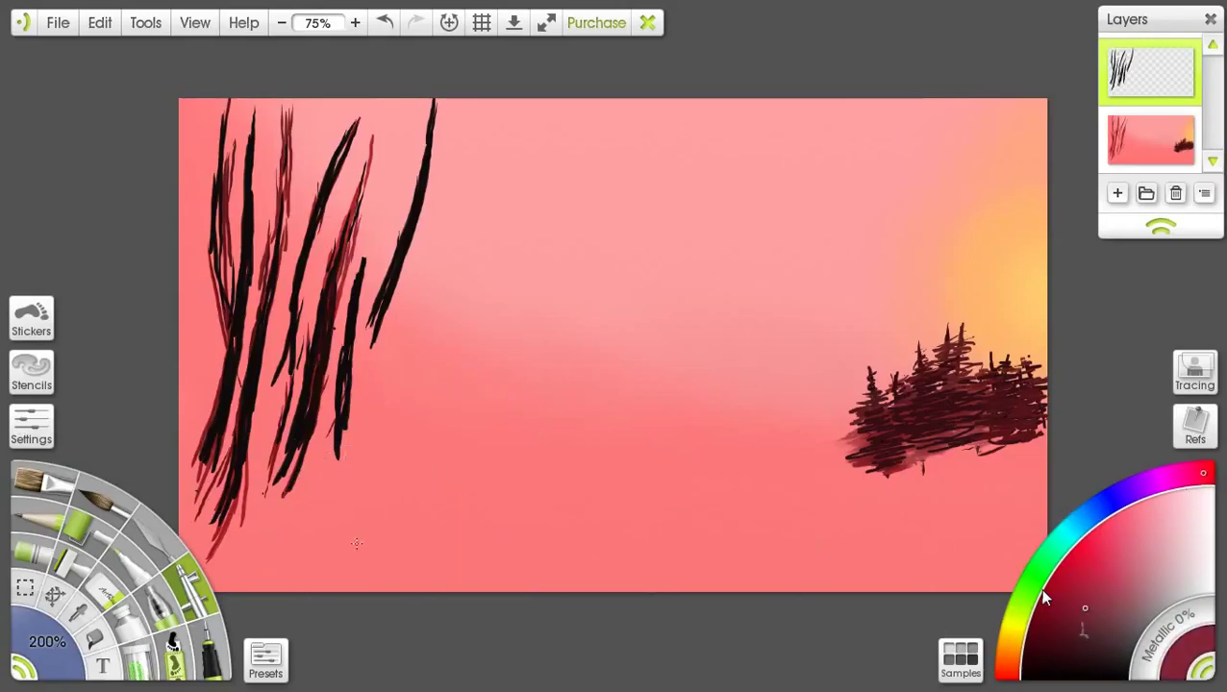
Step: Try airbrushing crimson haze over the trunk bases, and undo it back to a soft patch below them
mouse_move(360, 529)
left_mouse_down()
mouse_move(315, 489)
mouse_move(316, 507)
mouse_move(347, 463)
mouse_move(289, 502)
mouse_move(379, 414)
mouse_move(241, 539)
mouse_move(231, 507)
mouse_move(246, 496)
mouse_move(205, 510)
mouse_move(239, 494)
mouse_move(260, 511)
mouse_move(242, 539)
mouse_move(280, 521)
mouse_move(216, 562)
left_mouse_up()
key("ctrl+z")
key("ctrl+z")
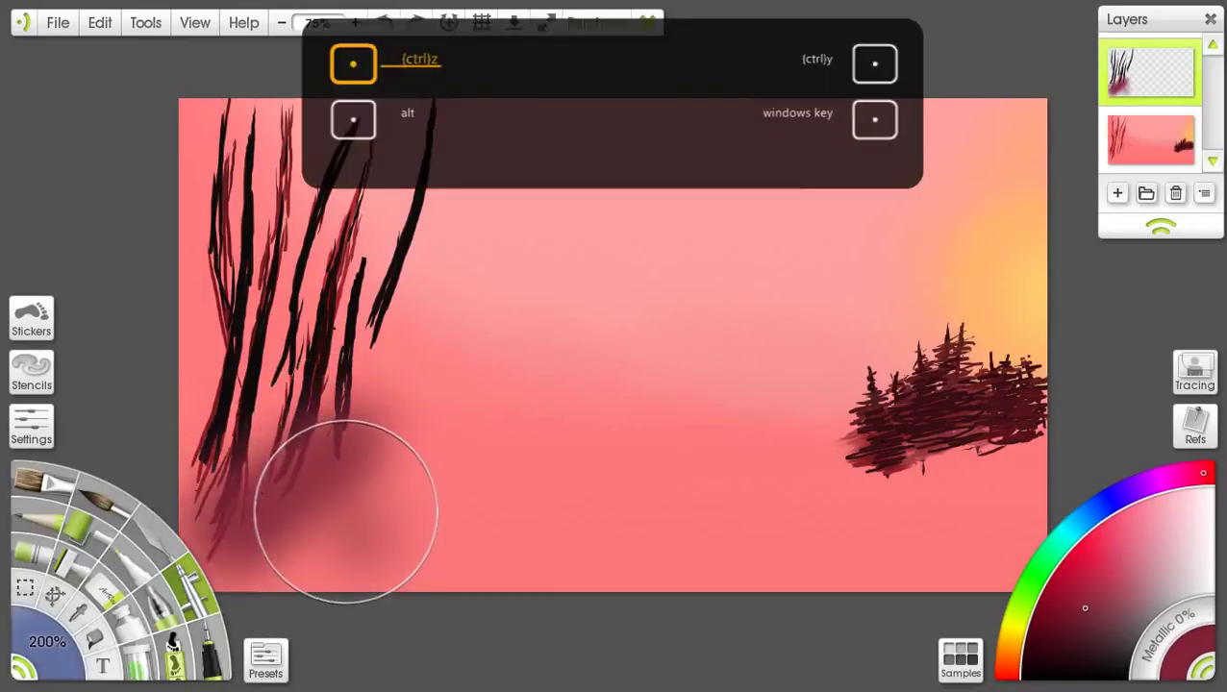
key("ctrl+z")
key("ctrl+z")
key("ctrl+z")
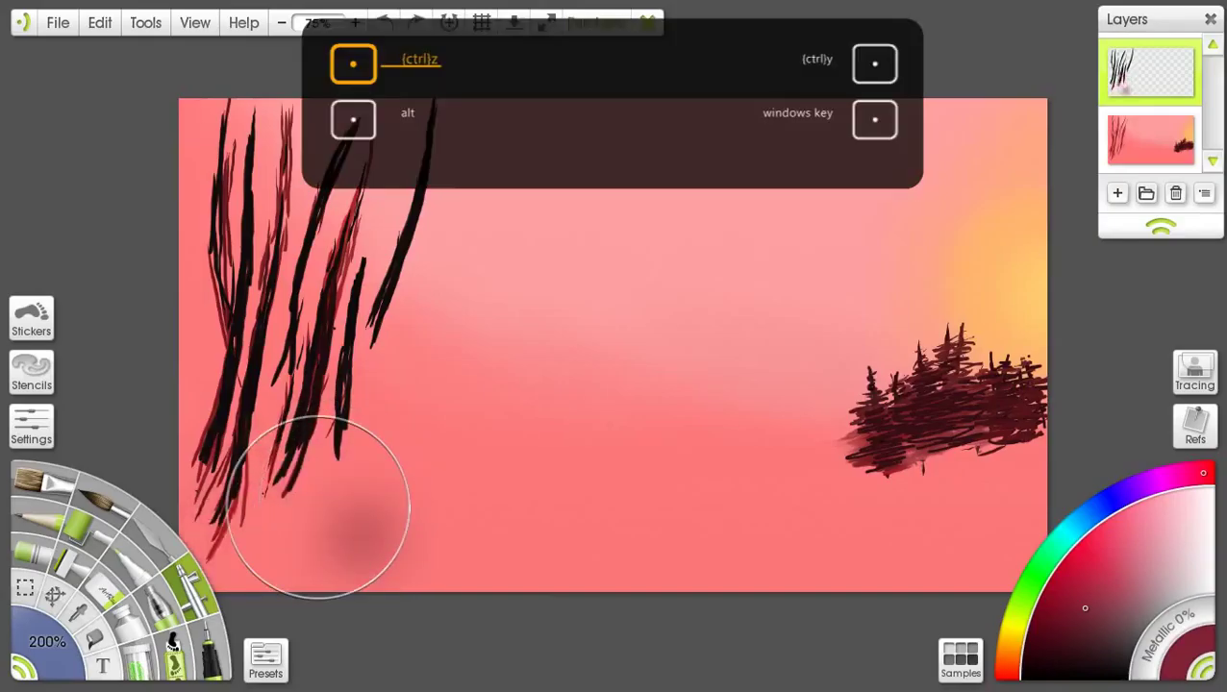
Step: Add a new layer and airbrush dark crimson haze over the bases of the foreground trunks
left_click(1118, 193)
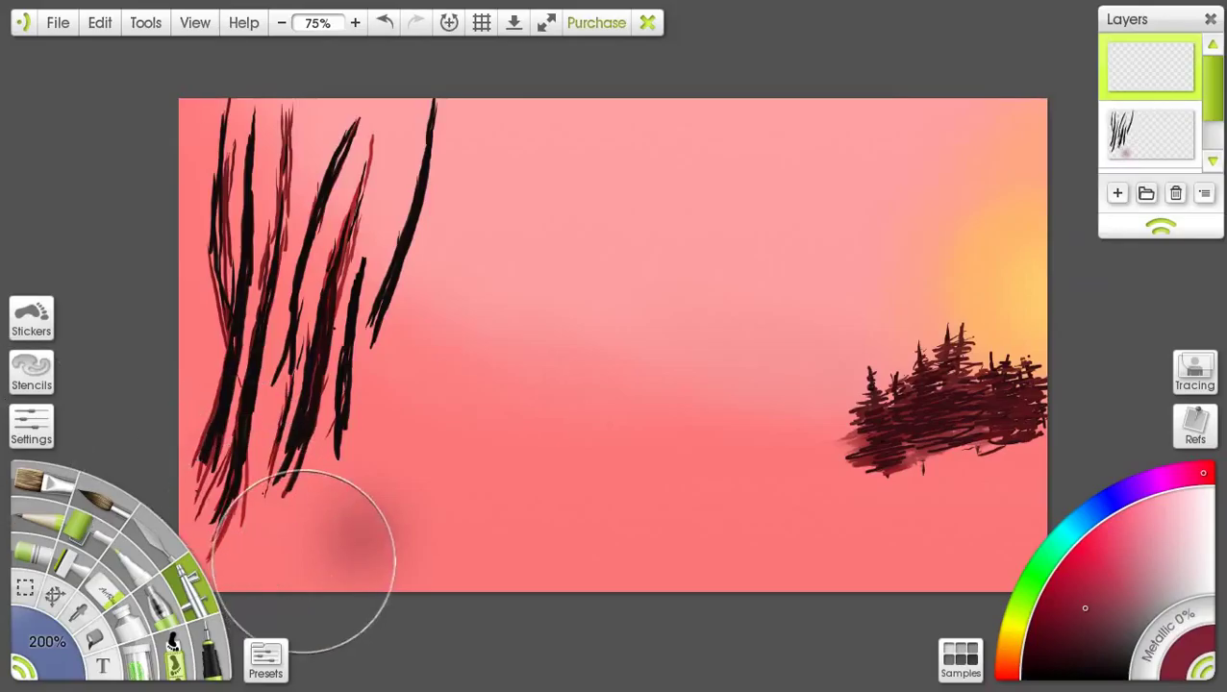
mouse_move(308, 558)
left_mouse_down()
mouse_move(334, 526)
mouse_move(218, 609)
mouse_move(223, 576)
mouse_move(295, 506)
mouse_move(235, 532)
mouse_move(305, 472)
mouse_move(261, 481)
left_mouse_up()
mouse_move(324, 430)
left_mouse_down()
mouse_move(362, 411)
mouse_move(334, 457)
mouse_move(374, 440)
left_mouse_up()
mouse_move(279, 423)
left_mouse_down()
mouse_move(231, 483)
mouse_move(204, 439)
mouse_move(198, 450)
mouse_move(205, 465)
mouse_move(255, 408)
left_mouse_up()
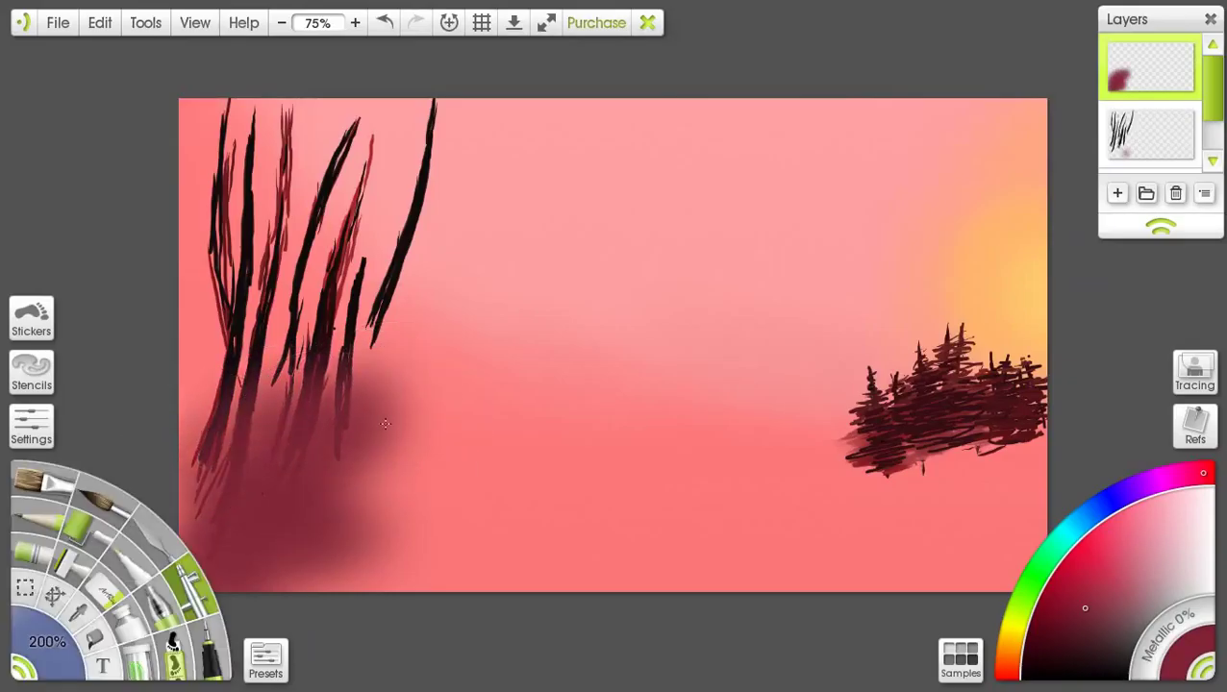
mouse_move(384, 422)
left_mouse_down()
mouse_move(367, 510)
mouse_move(378, 499)
mouse_move(432, 503)
mouse_move(423, 539)
mouse_move(428, 443)
left_mouse_up()
mouse_move(370, 395)
left_mouse_down()
mouse_move(411, 355)
mouse_move(419, 433)
left_mouse_up()
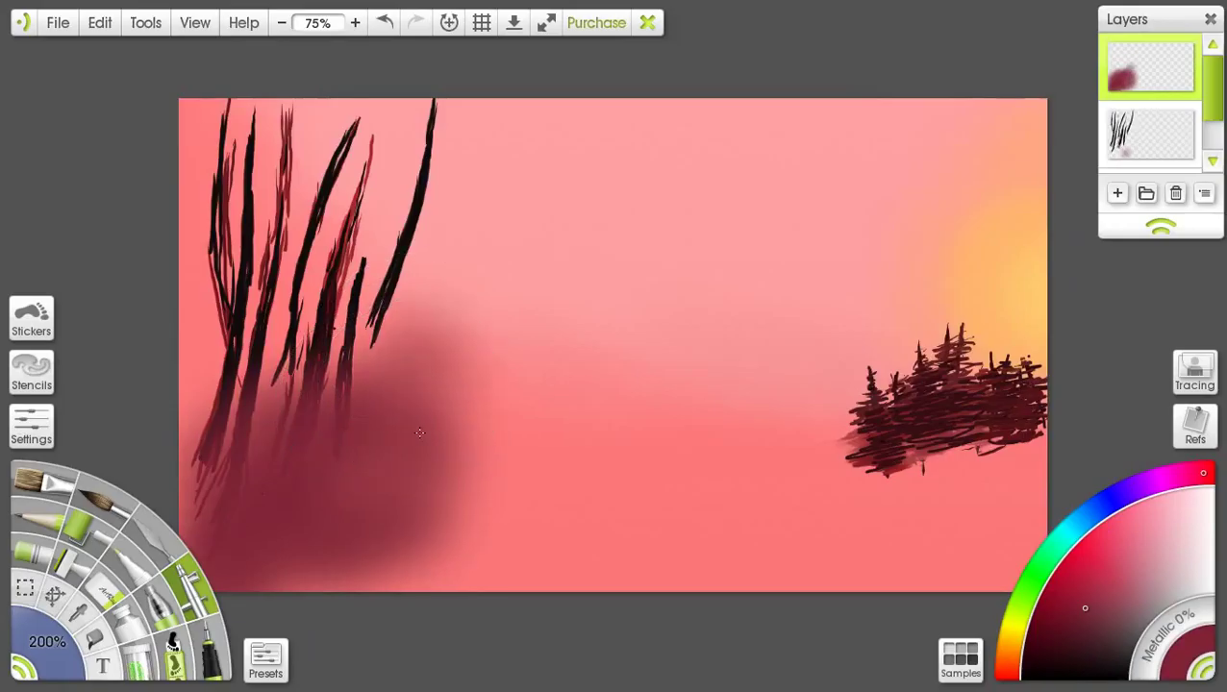
Step: Extend the crimson haze past the trunks toward the canvas centre and up along the canvas's left edge
mouse_move(412, 524)
left_mouse_down()
mouse_move(337, 562)
mouse_move(419, 550)
mouse_move(500, 428)
left_mouse_up()
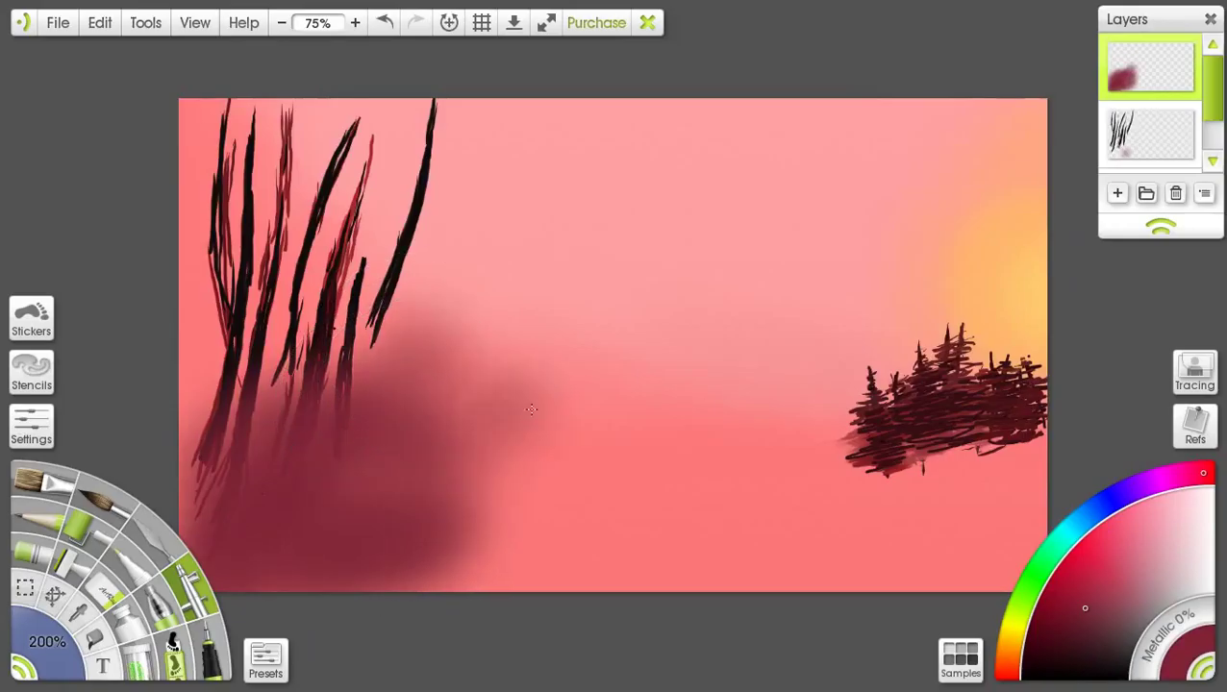
mouse_move(466, 478)
left_mouse_down()
mouse_move(352, 478)
mouse_move(326, 518)
mouse_move(340, 569)
mouse_move(427, 575)
mouse_move(421, 542)
left_mouse_up()
mouse_move(206, 493)
left_mouse_down()
mouse_move(222, 226)
mouse_move(209, 366)
mouse_move(197, 197)
mouse_move(207, 115)
mouse_move(236, 318)
mouse_move(207, 163)
mouse_move(190, 595)
left_mouse_up()
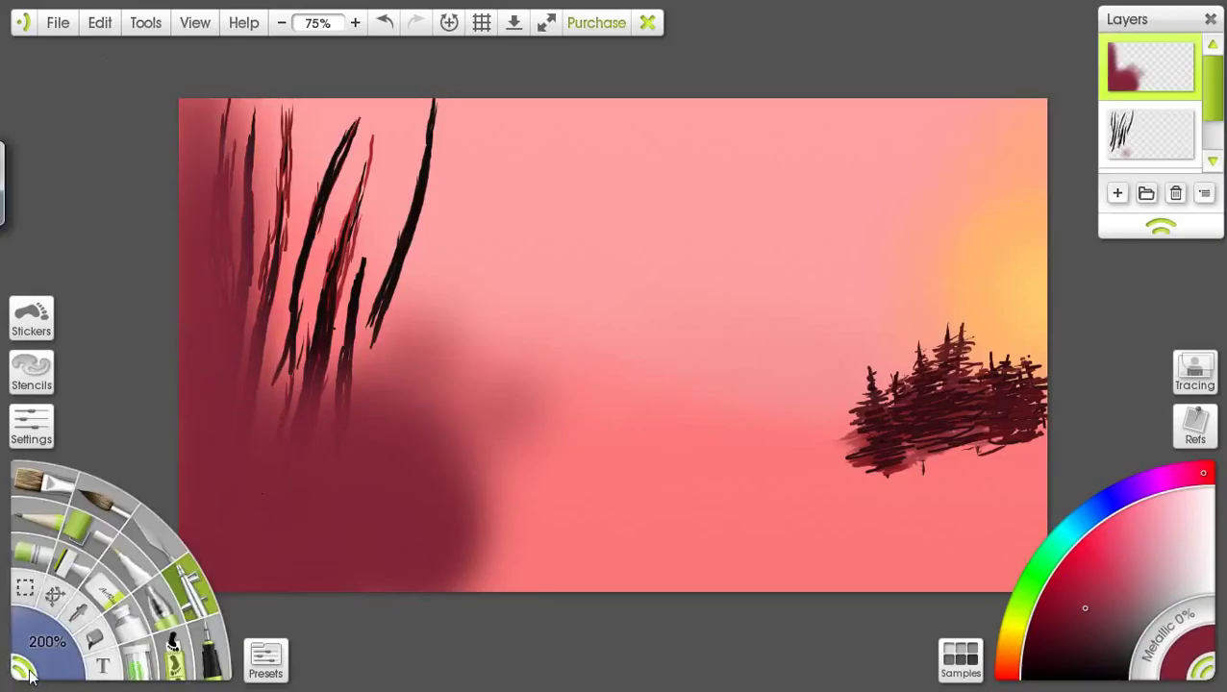
left_click(35, 676)
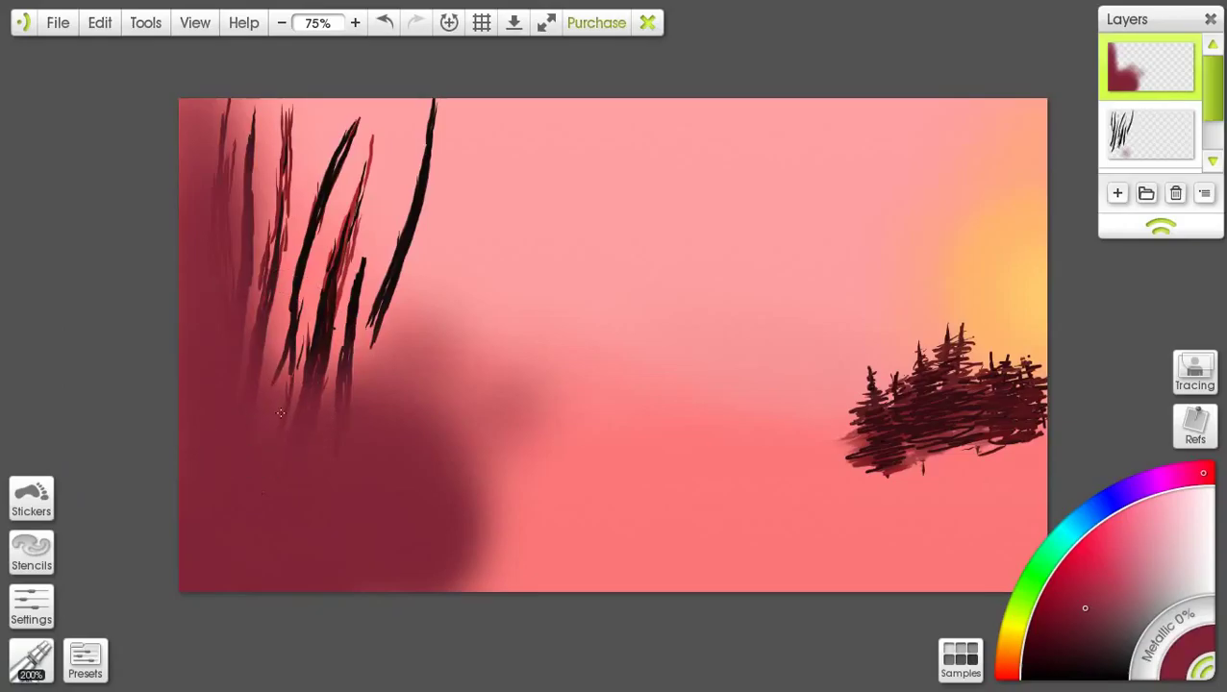
left_click_drag(281, 414, 317, 427)
left_click_drag(204, 137, 205, 173)
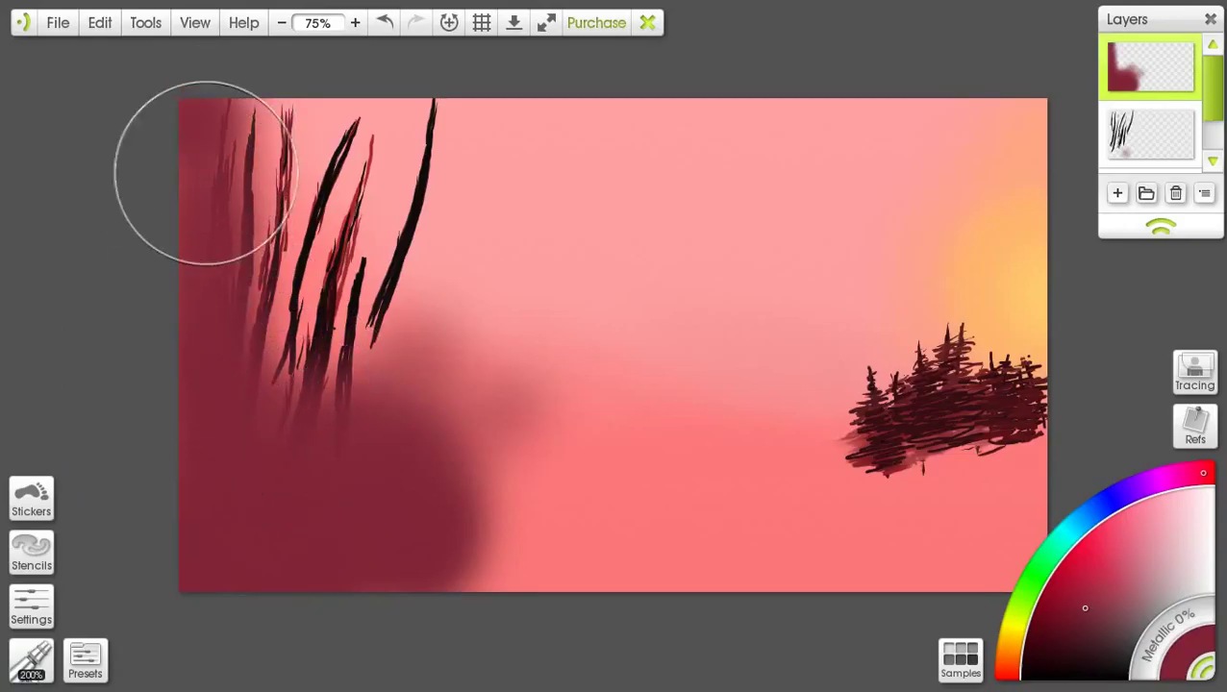
Step: On the trunk layer, use the Oil Brush at 10% to extend two trunks to the canvas's upper edge
left_click(1161, 146)
left_click(31, 660)
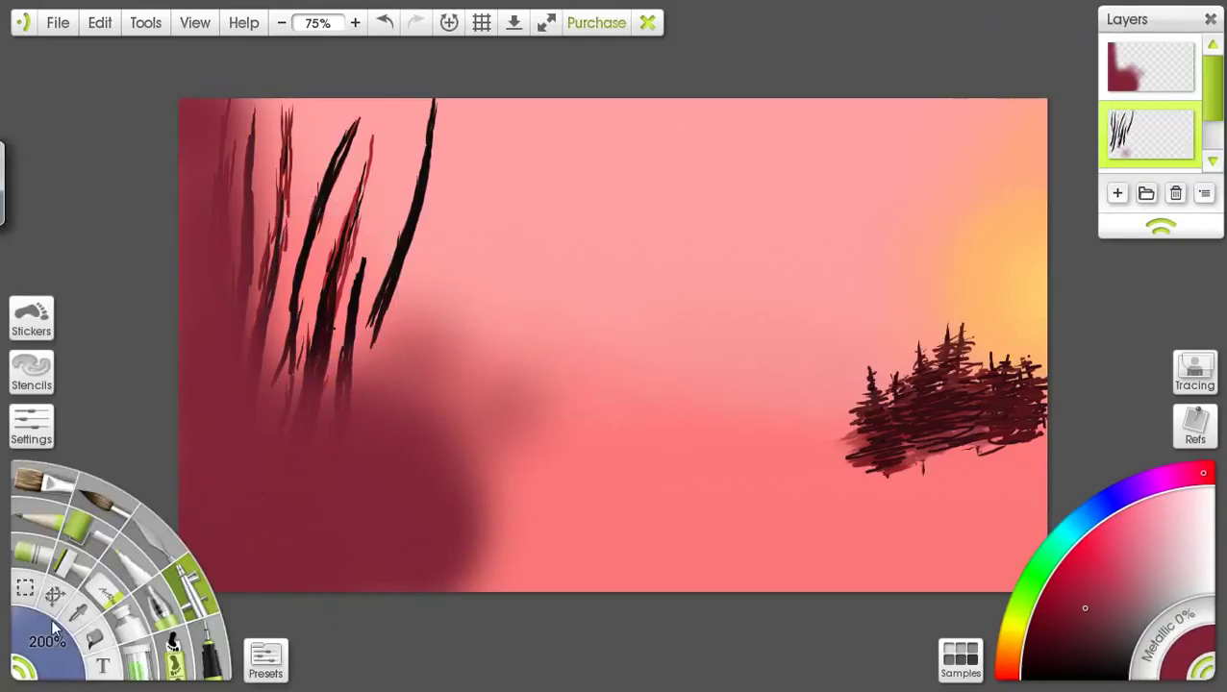
left_click(43, 480)
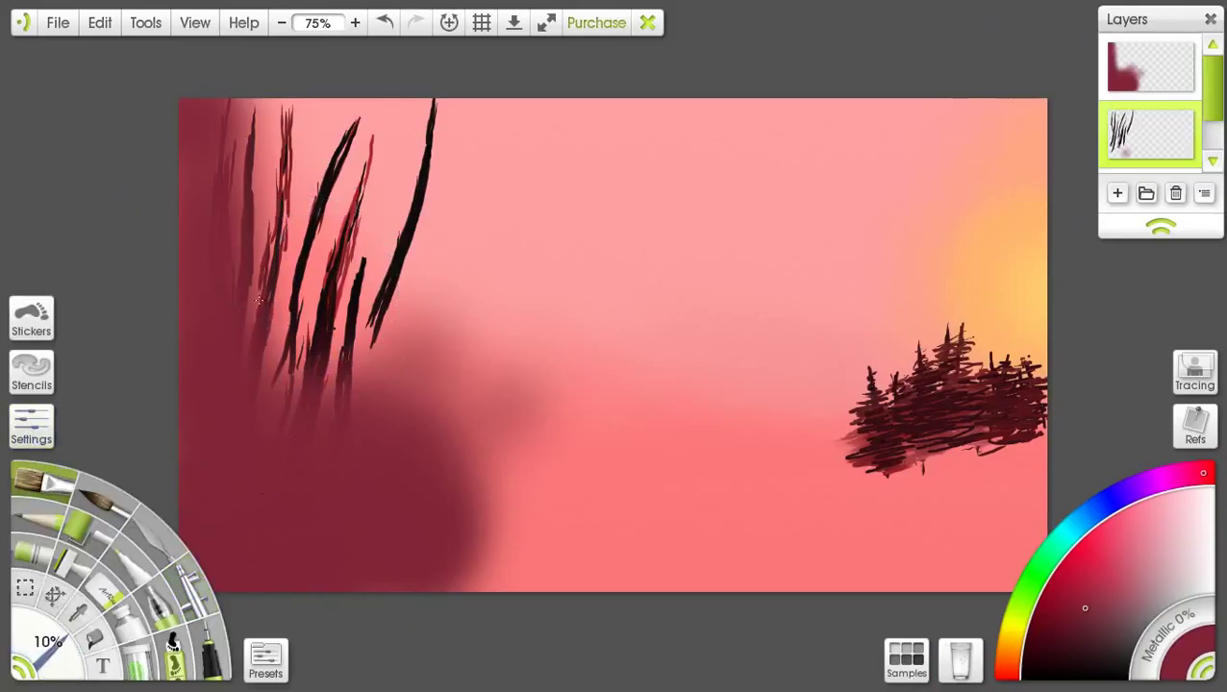
left_click_drag(257, 168, 269, 73)
left_click_drag(365, 103, 329, 316)
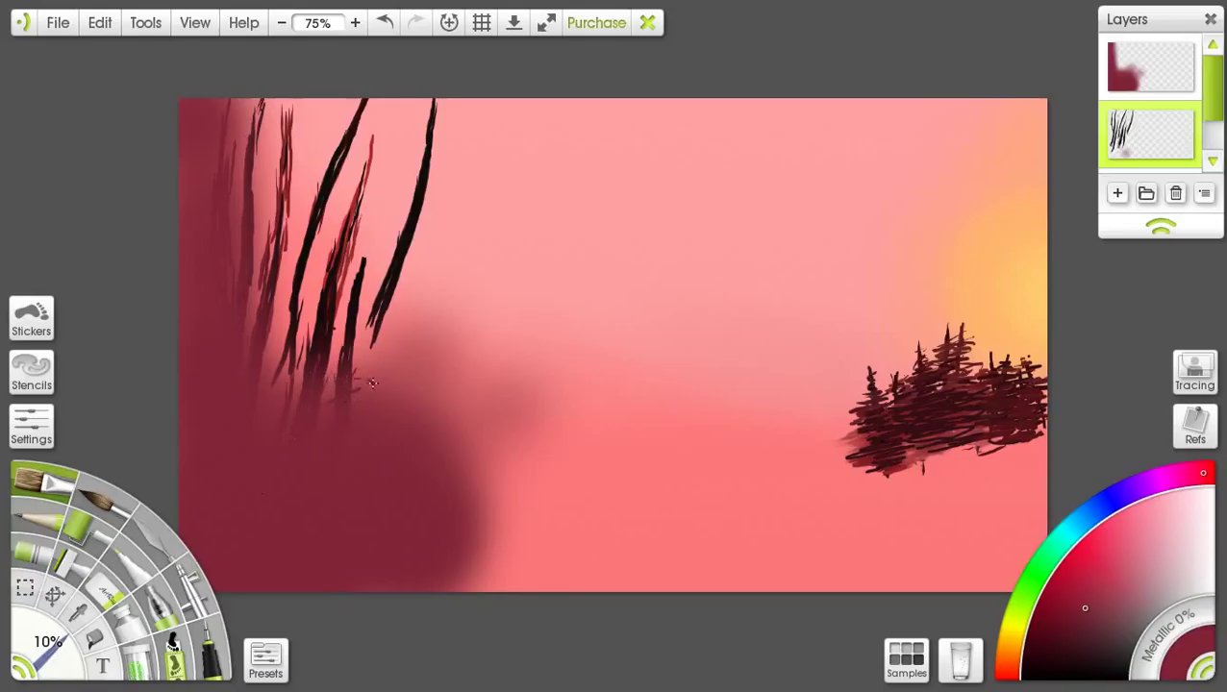
Step: Paint short dark twigs on the short black trunk and around the lower end of the long curved trunk
left_click_drag(372, 384, 355, 384)
mouse_move(333, 338)
left_mouse_down()
mouse_move(367, 355)
mouse_move(346, 344)
mouse_move(377, 343)
mouse_move(376, 359)
mouse_move(325, 336)
mouse_move(354, 309)
mouse_move(334, 293)
mouse_move(378, 293)
mouse_move(333, 297)
mouse_move(385, 274)
left_mouse_up()
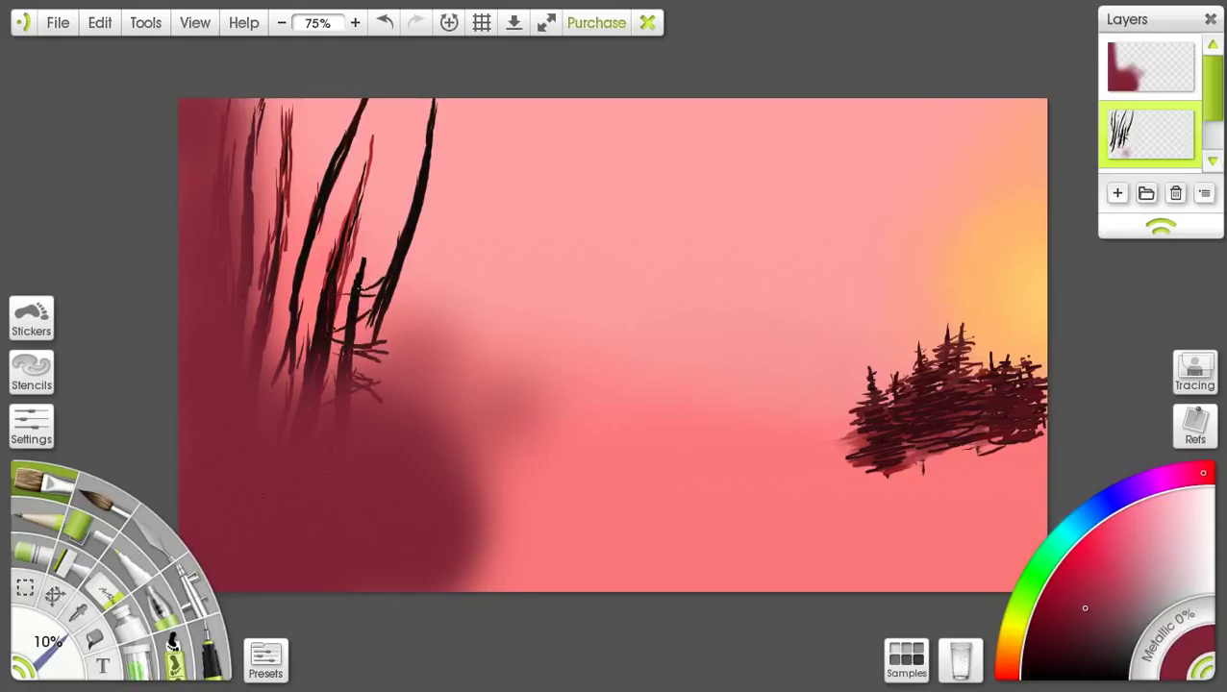
mouse_move(357, 321)
left_mouse_down()
mouse_move(379, 310)
mouse_move(388, 336)
mouse_move(419, 311)
mouse_move(406, 323)
left_mouse_up()
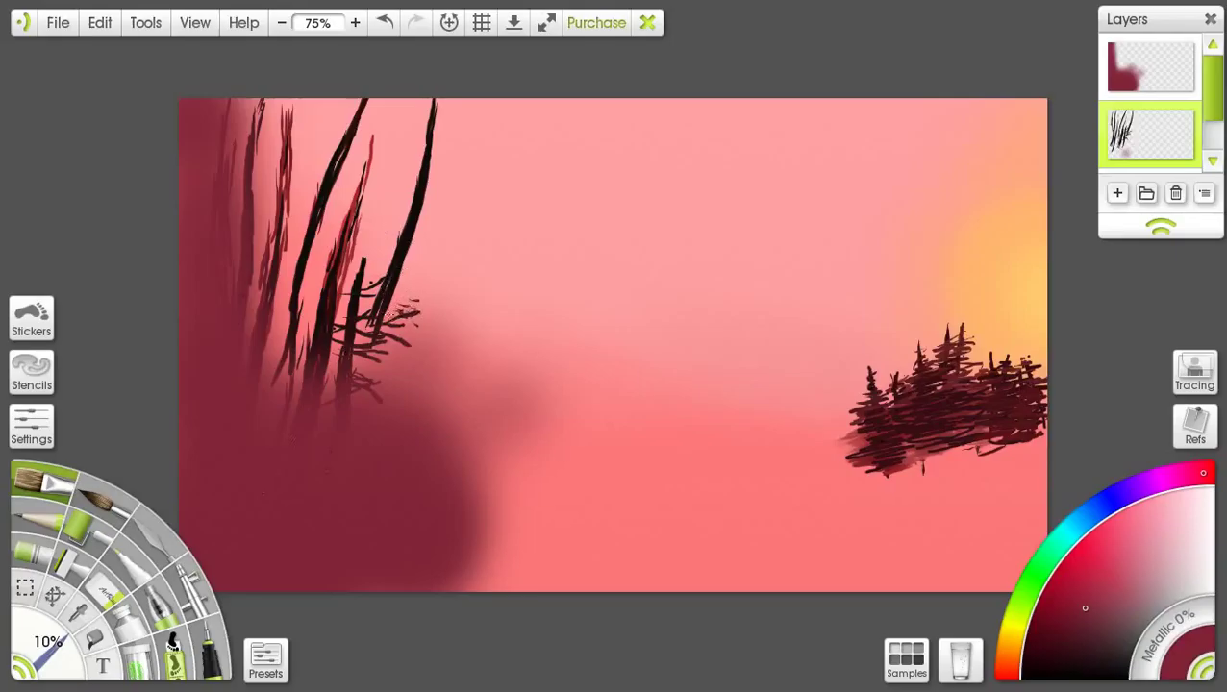
left_click_drag(390, 325, 414, 302)
mouse_move(390, 339)
left_mouse_down()
mouse_move(408, 330)
mouse_move(361, 372)
mouse_move(375, 391)
mouse_move(377, 375)
left_mouse_up()
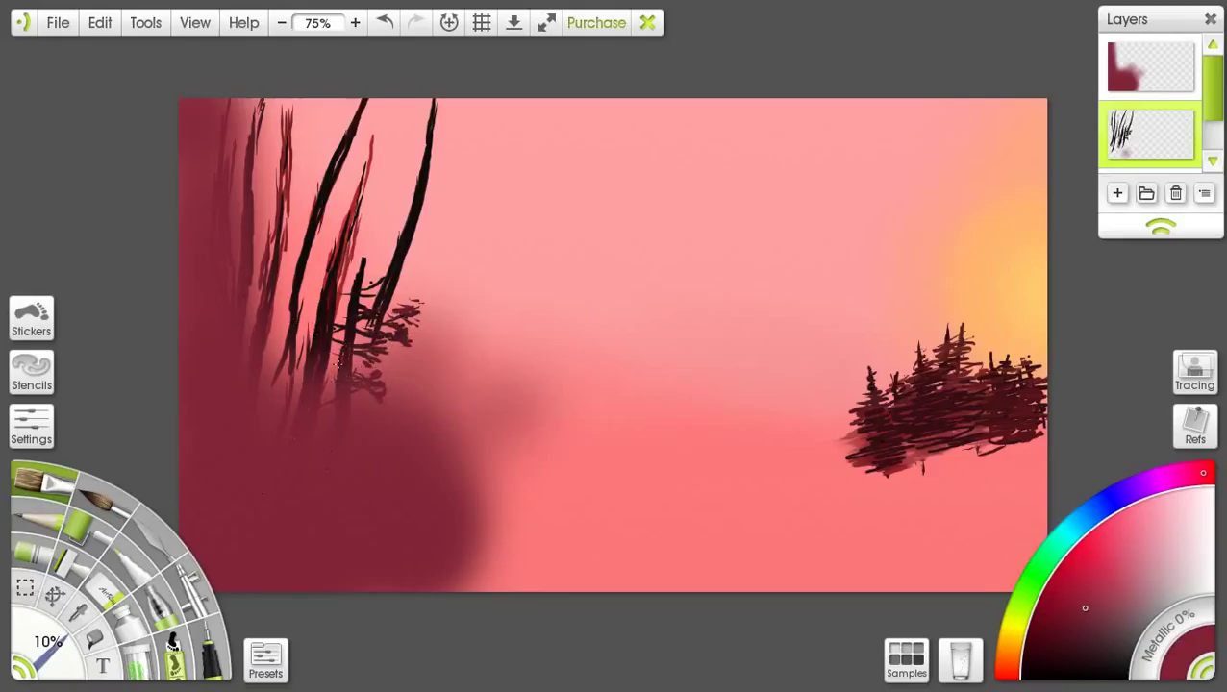
mouse_move(363, 301)
left_mouse_down()
mouse_move(377, 275)
mouse_move(361, 260)
mouse_move(341, 320)
mouse_move(352, 254)
left_mouse_up()
left_click_drag(336, 346, 329, 373)
Step: Paint dark forking branches at the top of the red trunk, spreading toward the neighbouring black trunks
left_click_drag(365, 189, 384, 156)
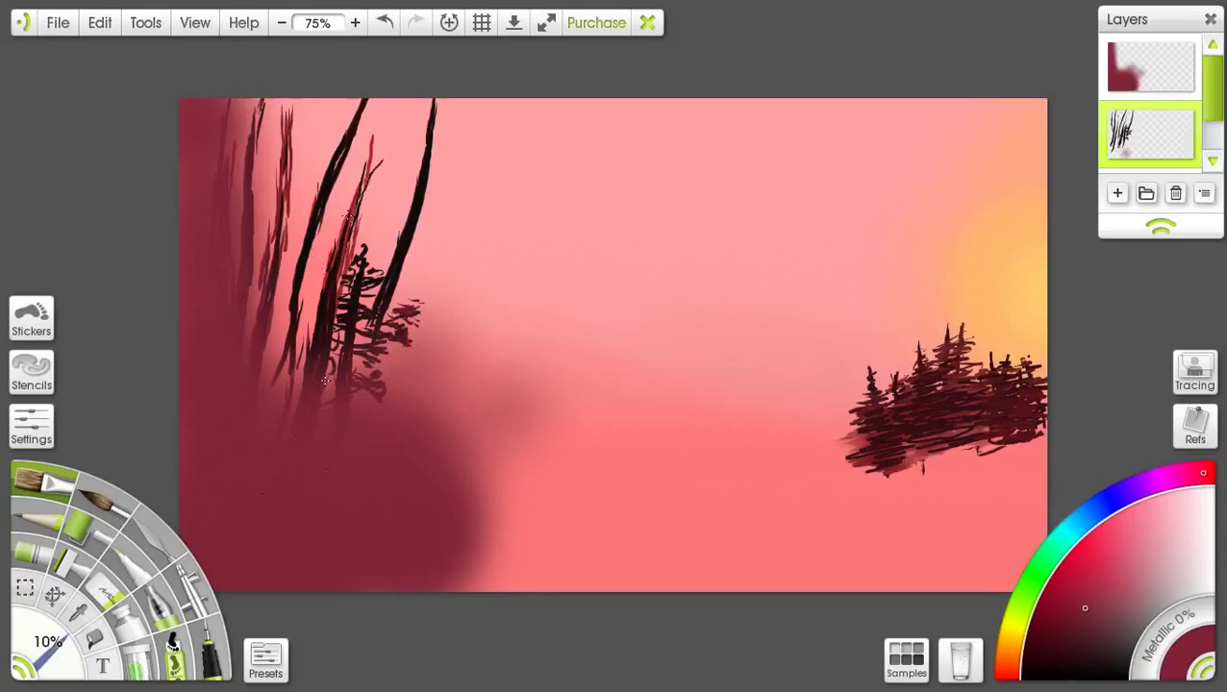
left_click_drag(347, 216, 389, 129)
left_click_drag(369, 178, 423, 113)
left_click_drag(364, 175, 371, 100)
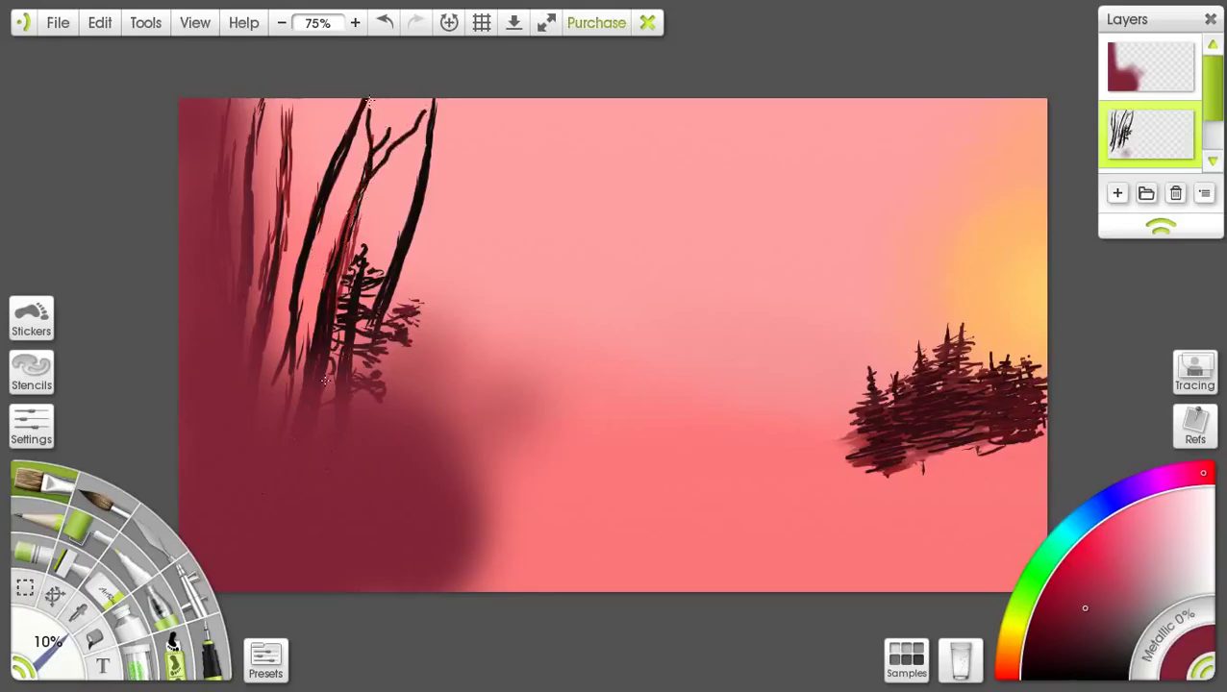
Step: Fill the gap between the middle trunks with short dark twigs and leaf strokes around mid-height
mouse_move(346, 244)
left_mouse_down()
mouse_move(409, 183)
mouse_move(412, 194)
mouse_move(390, 189)
mouse_move(412, 171)
mouse_move(440, 208)
mouse_move(395, 210)
mouse_move(400, 228)
mouse_move(397, 215)
mouse_move(384, 232)
mouse_move(390, 175)
left_mouse_up()
left_click_drag(386, 189, 364, 207)
left_click_drag(377, 204, 352, 227)
mouse_move(371, 225)
left_mouse_down()
mouse_move(353, 241)
mouse_move(402, 254)
mouse_move(329, 242)
left_mouse_up()
left_click_drag(344, 246, 362, 244)
left_click_drag(375, 200, 360, 204)
left_click_drag(361, 204, 340, 212)
mouse_move(367, 206)
left_mouse_down()
mouse_move(387, 195)
mouse_move(298, 227)
mouse_move(283, 254)
mouse_move(362, 266)
left_mouse_up()
Step: Add upper branches to the tall central black trunk and small twigs near the top of the curved trunk
mouse_move(329, 150)
left_mouse_down()
mouse_move(353, 120)
mouse_move(321, 102)
left_mouse_up()
mouse_move(304, 196)
left_mouse_down()
mouse_move(321, 114)
mouse_move(333, 135)
left_mouse_up()
left_click_drag(337, 125, 359, 106)
left_click_drag(366, 111, 400, 100)
left_click_drag(411, 137, 425, 135)
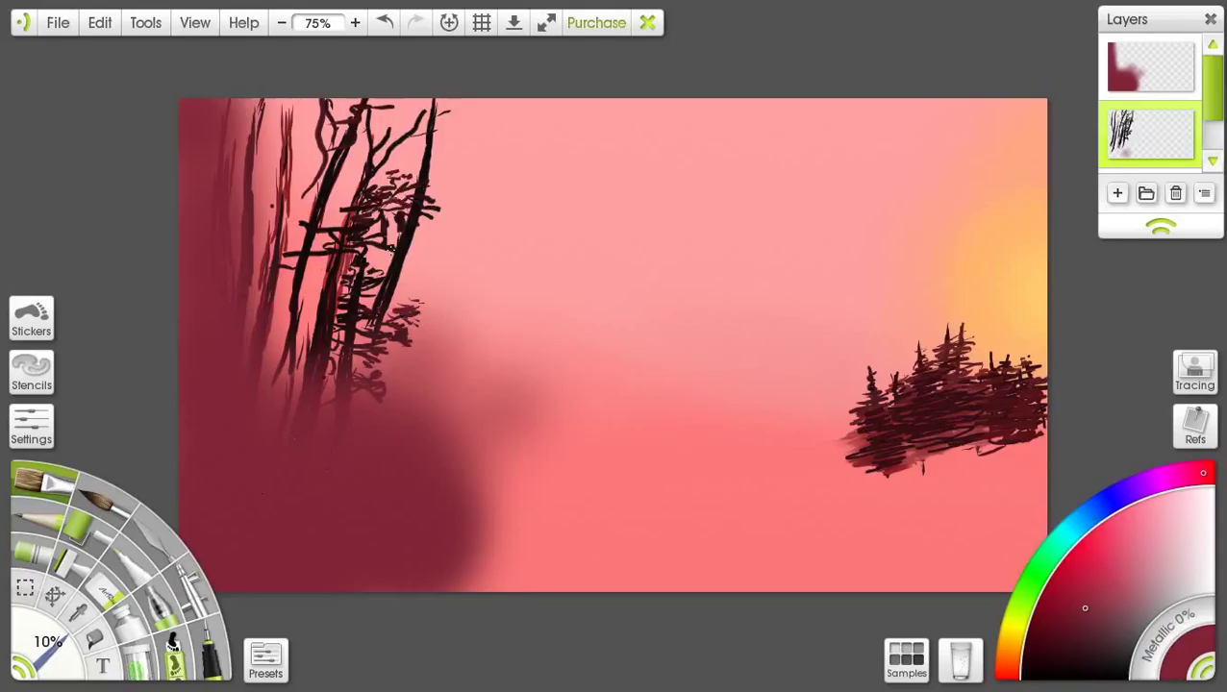
Step: Paint long dark branches and dense twigs reaching outward from the curved trunk over the pink sky
mouse_move(465, 225)
left_mouse_down()
mouse_move(454, 215)
mouse_move(526, 184)
left_mouse_up()
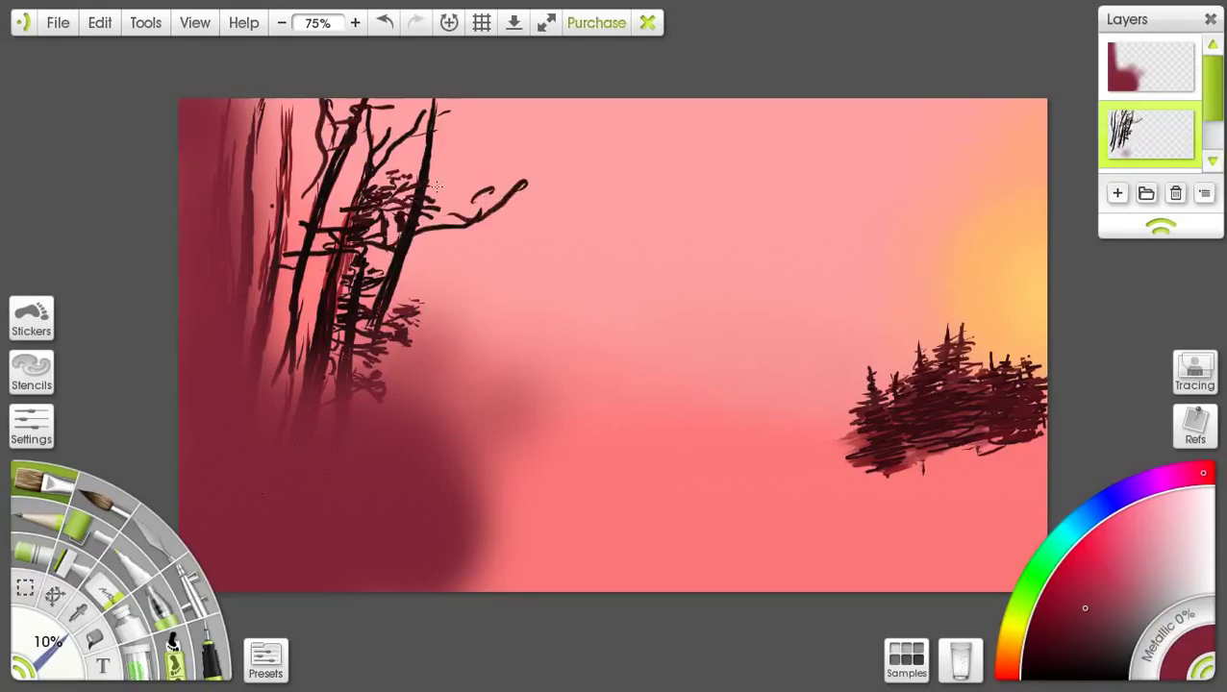
mouse_move(429, 185)
left_mouse_down()
mouse_move(470, 150)
mouse_move(479, 105)
mouse_move(438, 113)
mouse_move(404, 166)
mouse_move(444, 178)
mouse_move(470, 159)
mouse_move(455, 196)
mouse_move(412, 229)
mouse_move(428, 257)
mouse_move(453, 265)
mouse_move(493, 335)
mouse_move(448, 321)
left_mouse_up()
left_click_drag(419, 270, 458, 291)
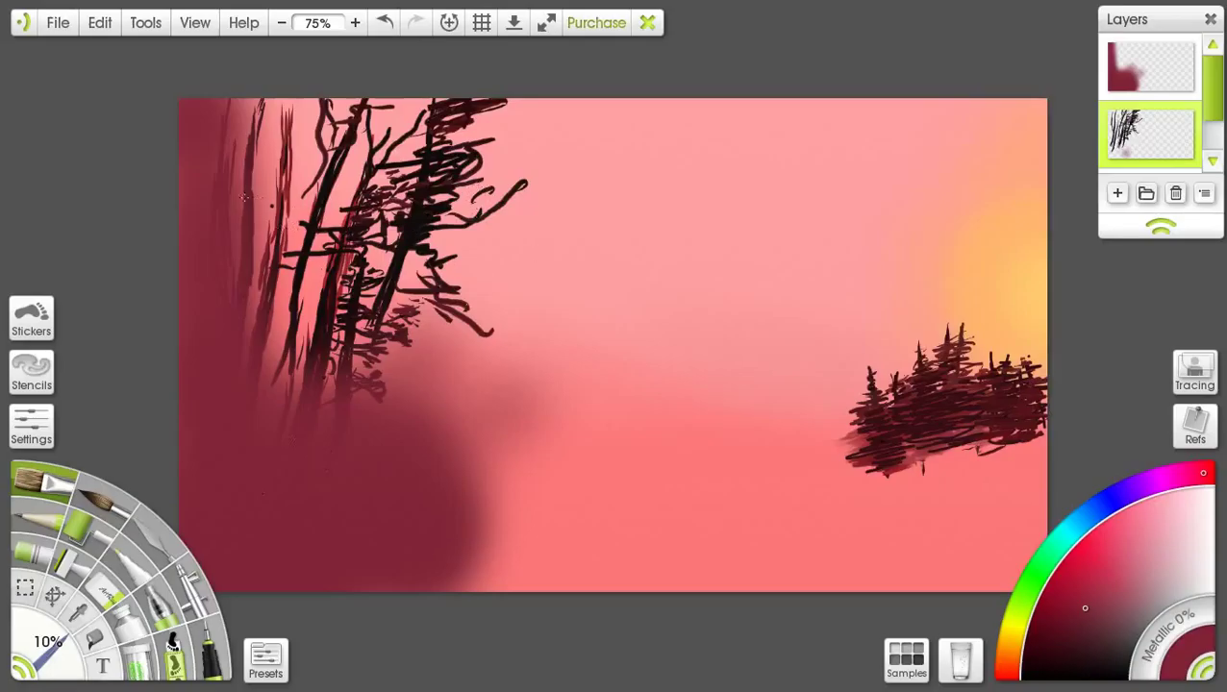
Step: Add thin twigs among the leftmost trunks and drooping branches on the outer side of the curved tree
left_click_drag(309, 128, 312, 129)
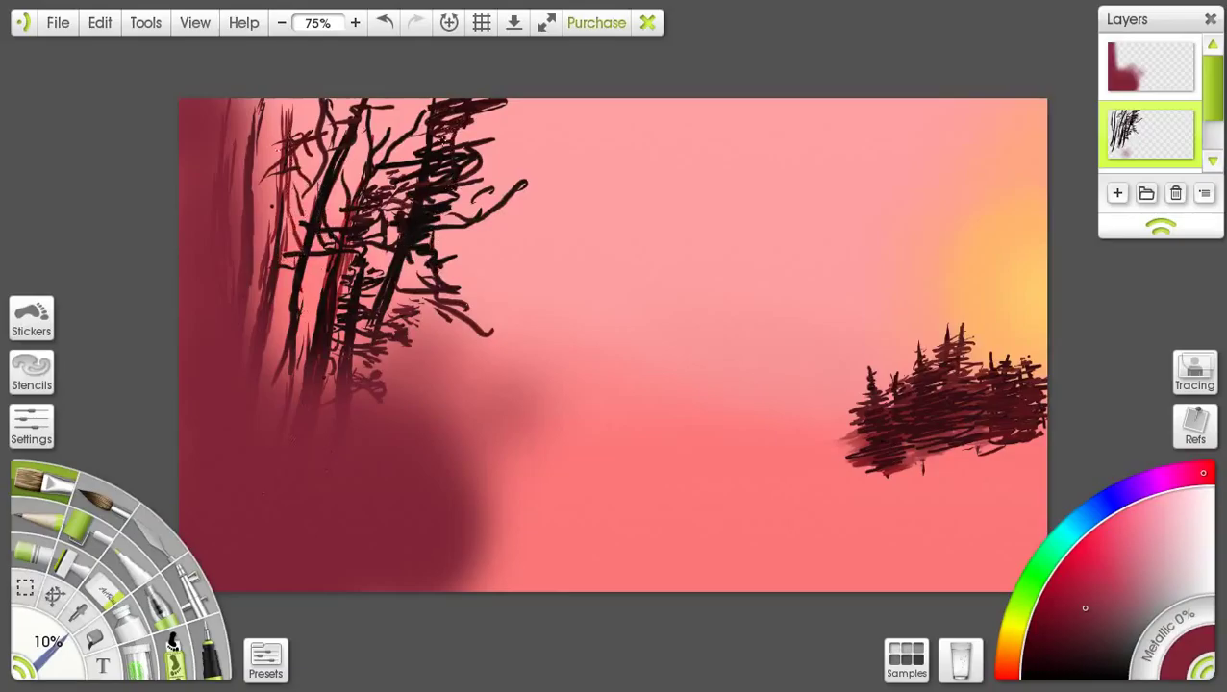
mouse_move(451, 236)
left_mouse_down()
mouse_move(454, 289)
mouse_move(440, 236)
mouse_move(458, 345)
left_mouse_up()
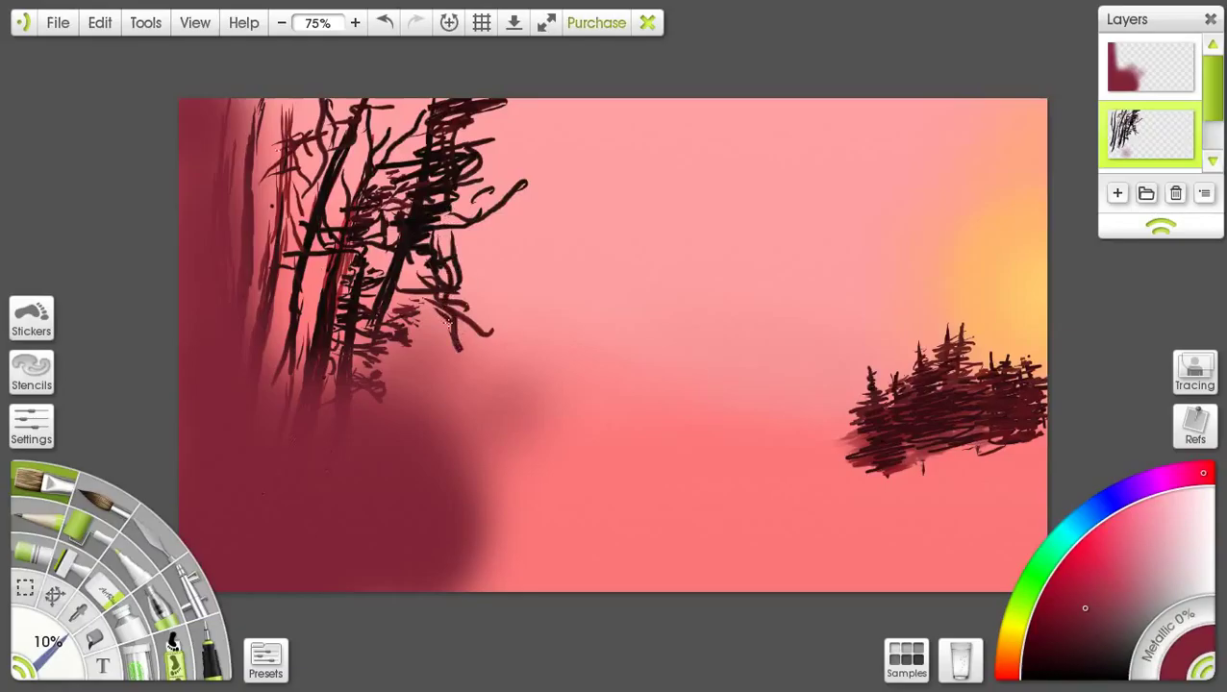
left_click_drag(463, 295, 454, 233)
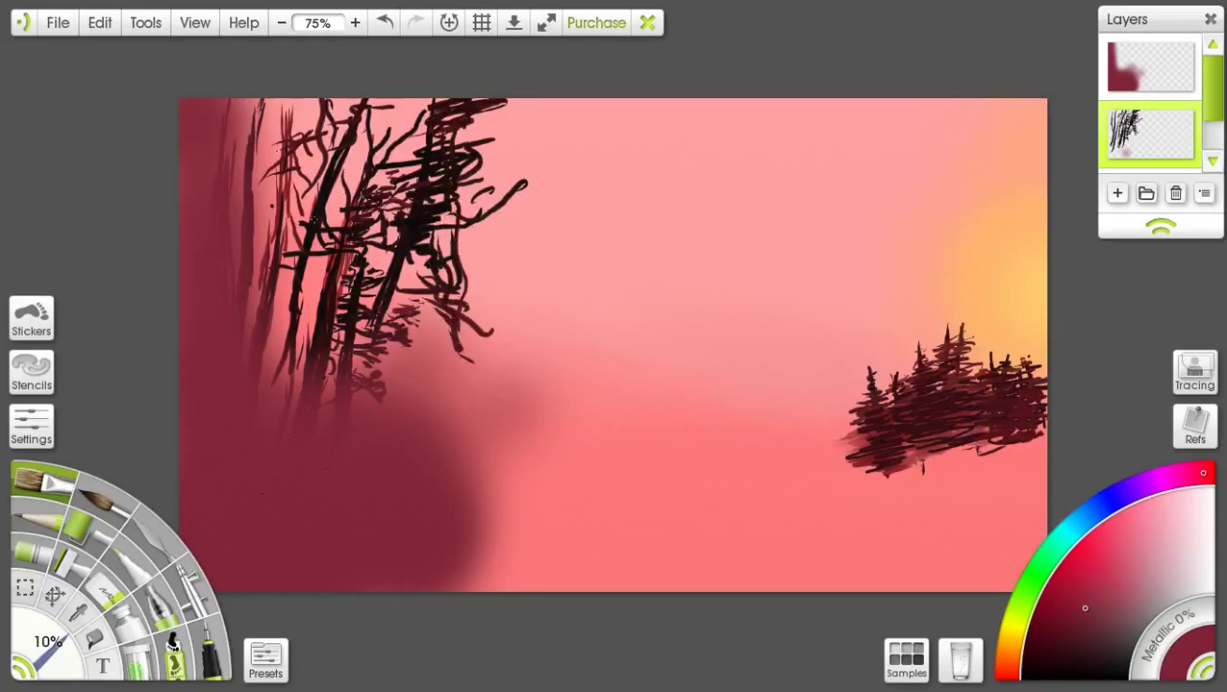
left_click_drag(280, 226, 288, 206)
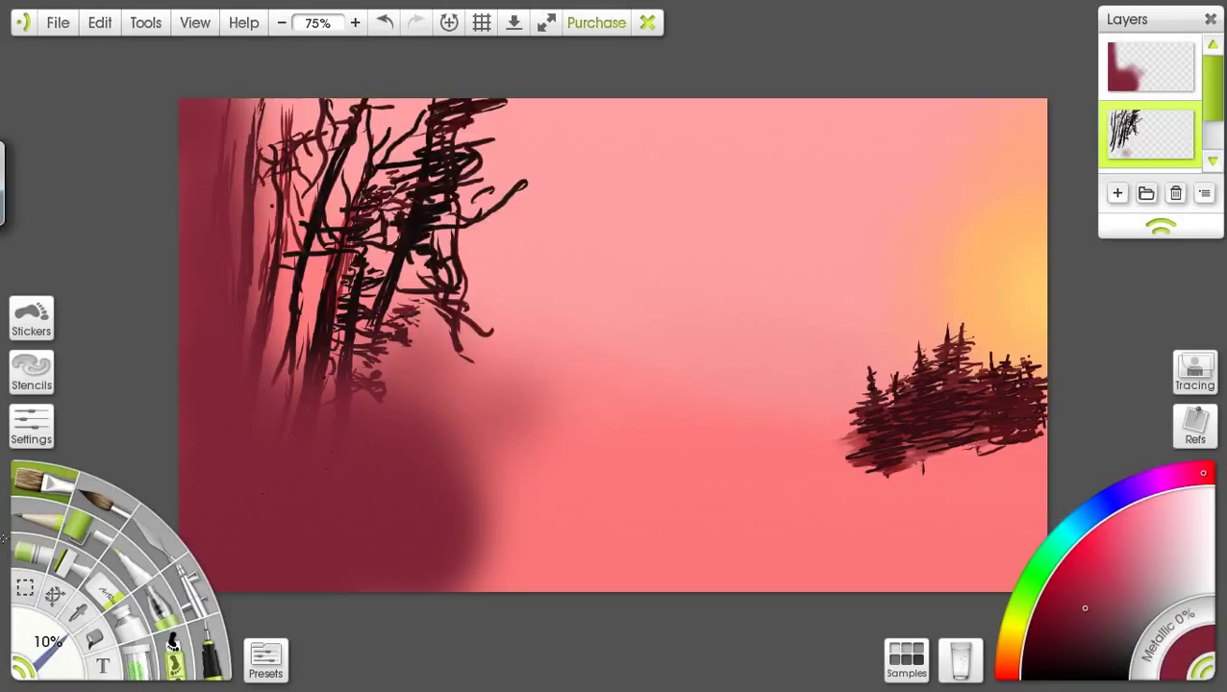
Step: Enlarge the Oil Brush to 26% and cover the trunks with dense dark foliage, undoing the last stroke
left_click_drag(30, 642, 42, 630)
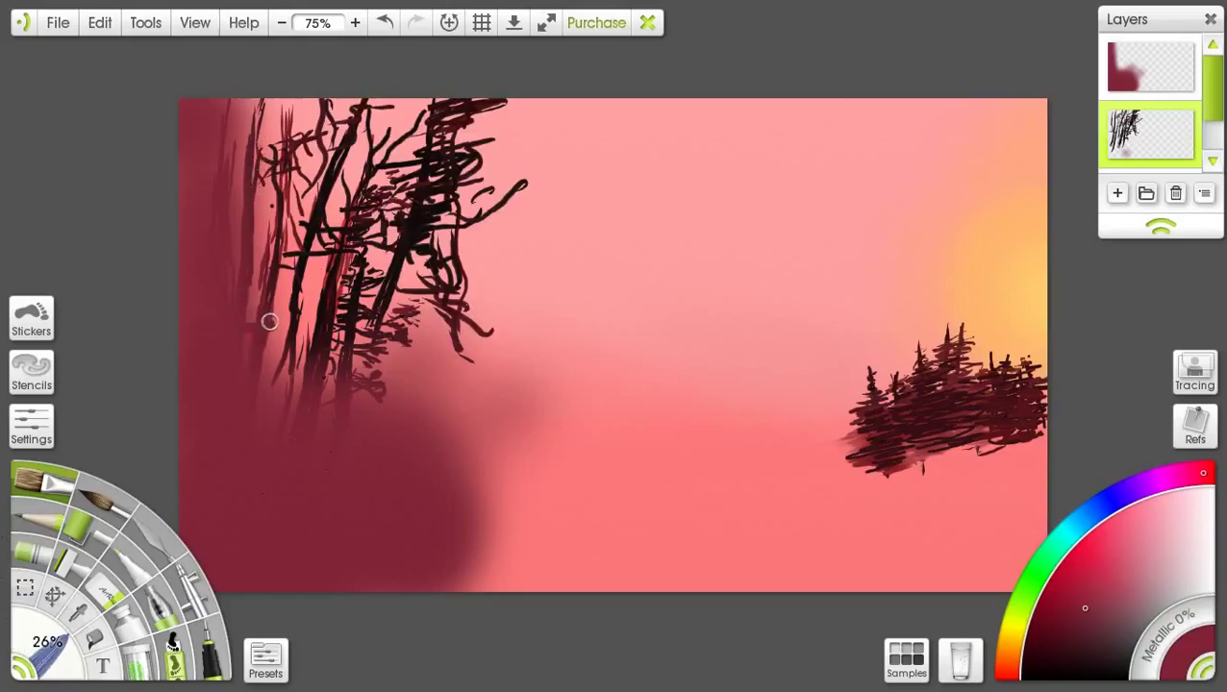
mouse_move(289, 332)
left_mouse_down()
mouse_move(265, 317)
mouse_move(343, 324)
mouse_move(300, 322)
mouse_move(236, 291)
mouse_move(281, 272)
mouse_move(300, 280)
mouse_move(219, 266)
mouse_move(247, 288)
mouse_move(210, 298)
mouse_move(299, 289)
mouse_move(209, 317)
mouse_move(294, 334)
mouse_move(246, 344)
mouse_move(259, 351)
mouse_move(231, 364)
mouse_move(229, 316)
mouse_move(369, 339)
mouse_move(273, 365)
mouse_move(356, 375)
mouse_move(357, 353)
mouse_move(405, 322)
mouse_move(340, 324)
mouse_move(409, 328)
mouse_move(302, 278)
mouse_move(358, 297)
mouse_move(344, 285)
mouse_move(364, 300)
mouse_move(301, 302)
mouse_move(374, 312)
mouse_move(250, 287)
mouse_move(295, 272)
mouse_move(361, 280)
mouse_move(297, 233)
mouse_move(265, 233)
mouse_move(305, 300)
mouse_move(298, 310)
mouse_move(235, 293)
mouse_move(312, 272)
mouse_move(300, 249)
mouse_move(255, 318)
mouse_move(268, 342)
mouse_move(351, 368)
mouse_move(315, 383)
mouse_move(321, 347)
mouse_move(298, 362)
mouse_move(314, 389)
mouse_move(355, 394)
mouse_move(349, 365)
mouse_move(433, 359)
mouse_move(373, 381)
mouse_move(399, 345)
mouse_move(417, 348)
mouse_move(402, 342)
mouse_move(449, 382)
mouse_move(398, 367)
mouse_move(399, 380)
mouse_move(449, 408)
mouse_move(401, 397)
mouse_move(422, 394)
mouse_move(395, 381)
mouse_move(394, 323)
mouse_move(407, 328)
mouse_move(398, 305)
mouse_move(411, 290)
mouse_move(392, 234)
mouse_move(408, 243)
mouse_move(381, 244)
mouse_move(370, 276)
mouse_move(430, 208)
mouse_move(442, 248)
mouse_move(438, 178)
mouse_move(418, 159)
mouse_move(336, 153)
mouse_move(327, 207)
mouse_move(259, 188)
mouse_move(238, 214)
mouse_move(256, 166)
mouse_move(243, 134)
mouse_move(274, 144)
mouse_move(225, 213)
mouse_move(259, 128)
mouse_move(264, 173)
mouse_move(255, 165)
mouse_move(277, 170)
mouse_move(302, 100)
mouse_move(277, 129)
mouse_move(300, 154)
mouse_move(277, 175)
mouse_move(303, 210)
mouse_move(243, 220)
mouse_move(316, 216)
mouse_move(381, 127)
mouse_move(317, 200)
mouse_move(356, 197)
mouse_move(330, 252)
mouse_move(390, 170)
mouse_move(362, 213)
mouse_move(496, 122)
left_mouse_up()
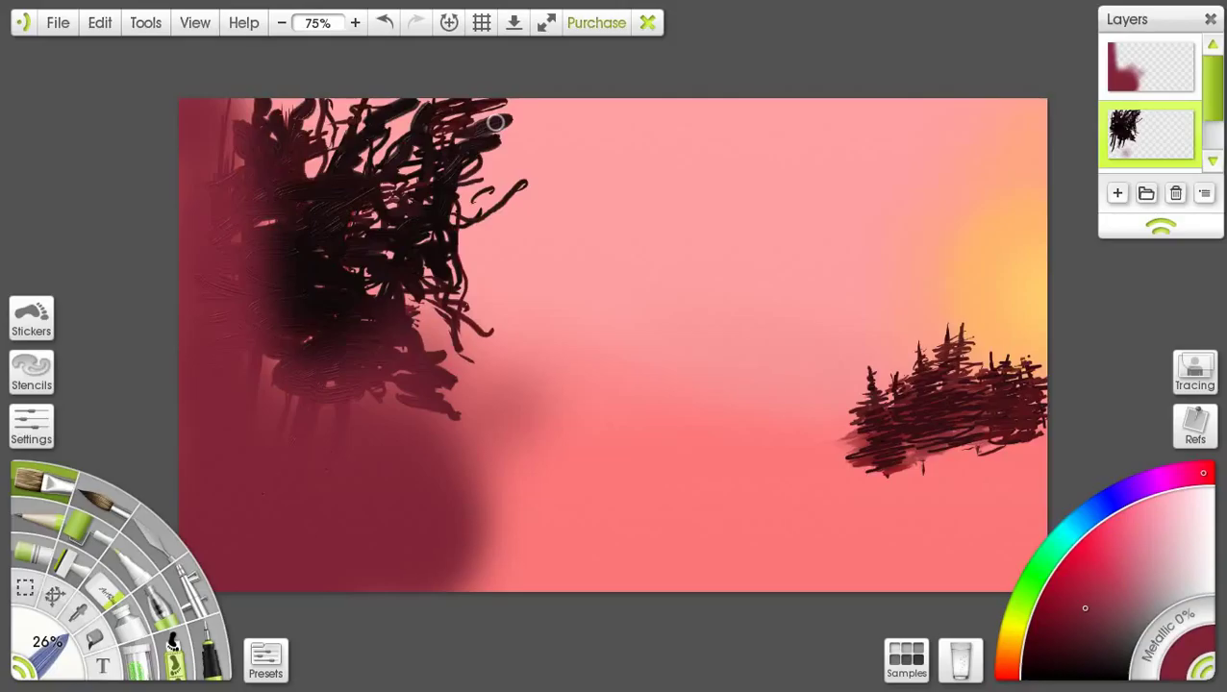
key("ctrl+z")
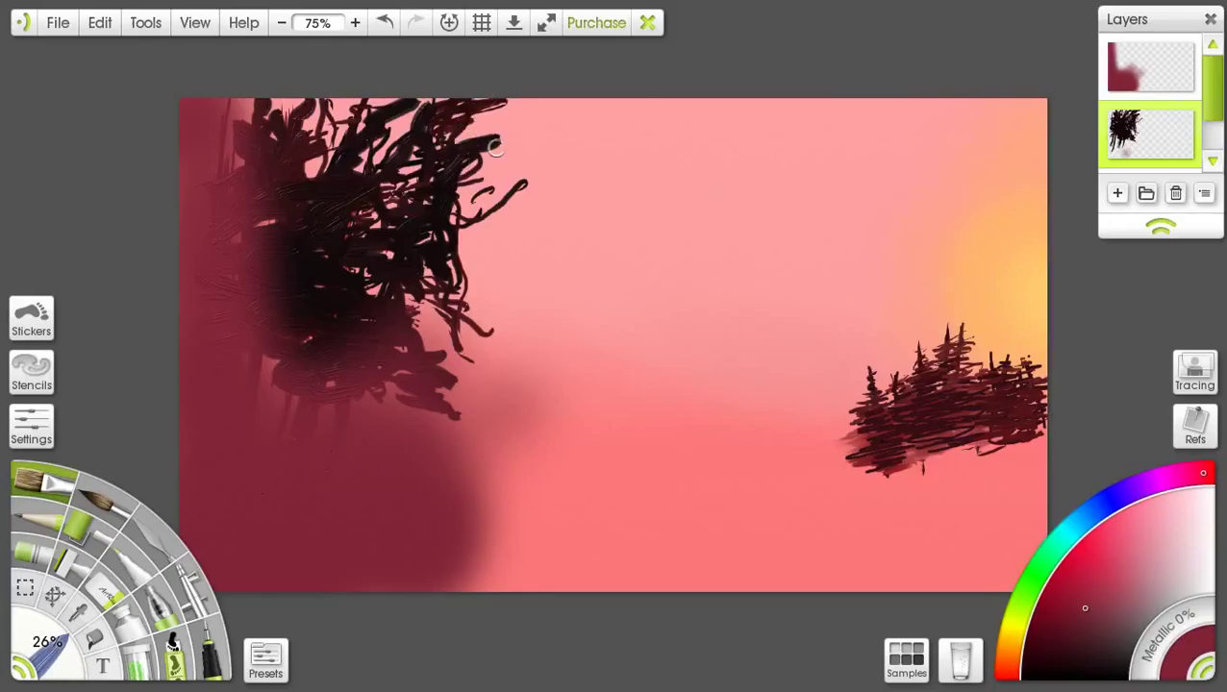
Step: Set the Eraser to 10% size and carve small gaps into the outer branches of the foliage
left_click(101, 584)
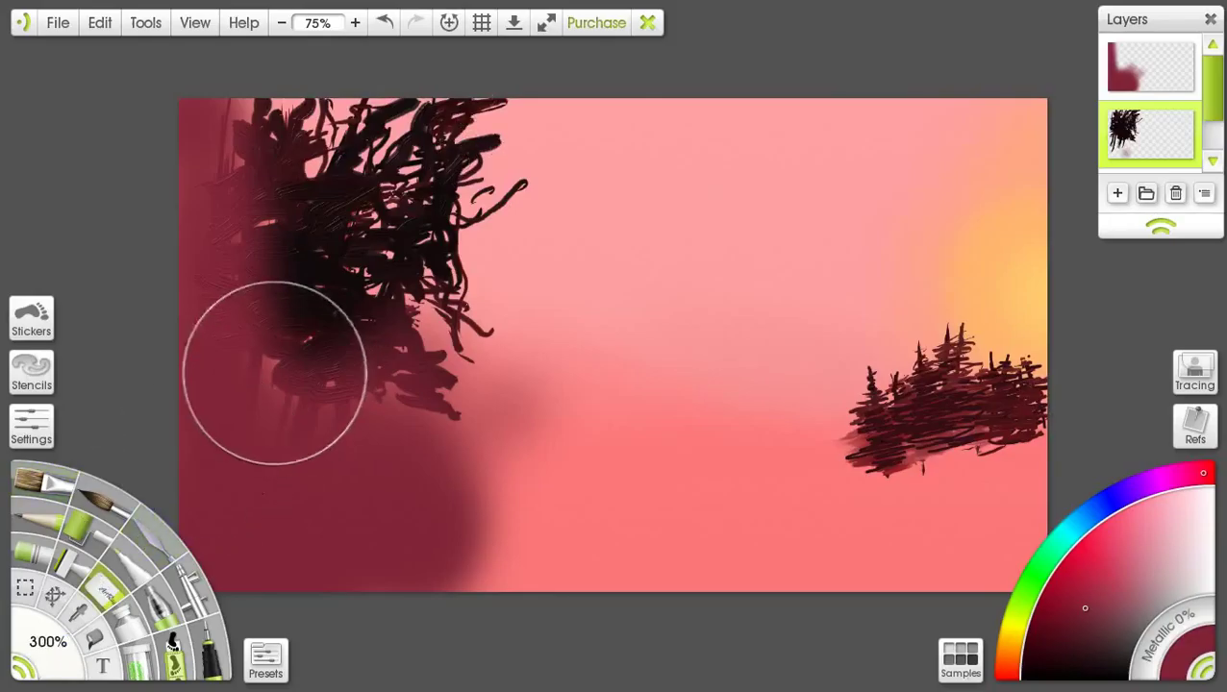
left_click(49, 644)
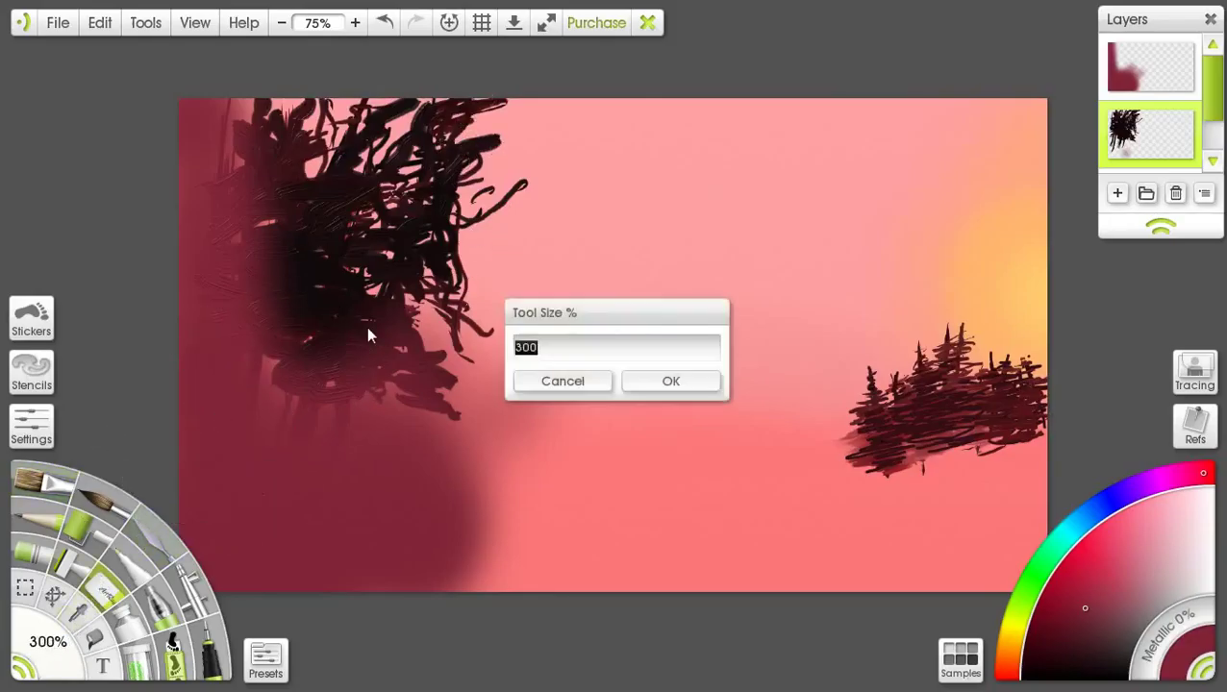
type("10")
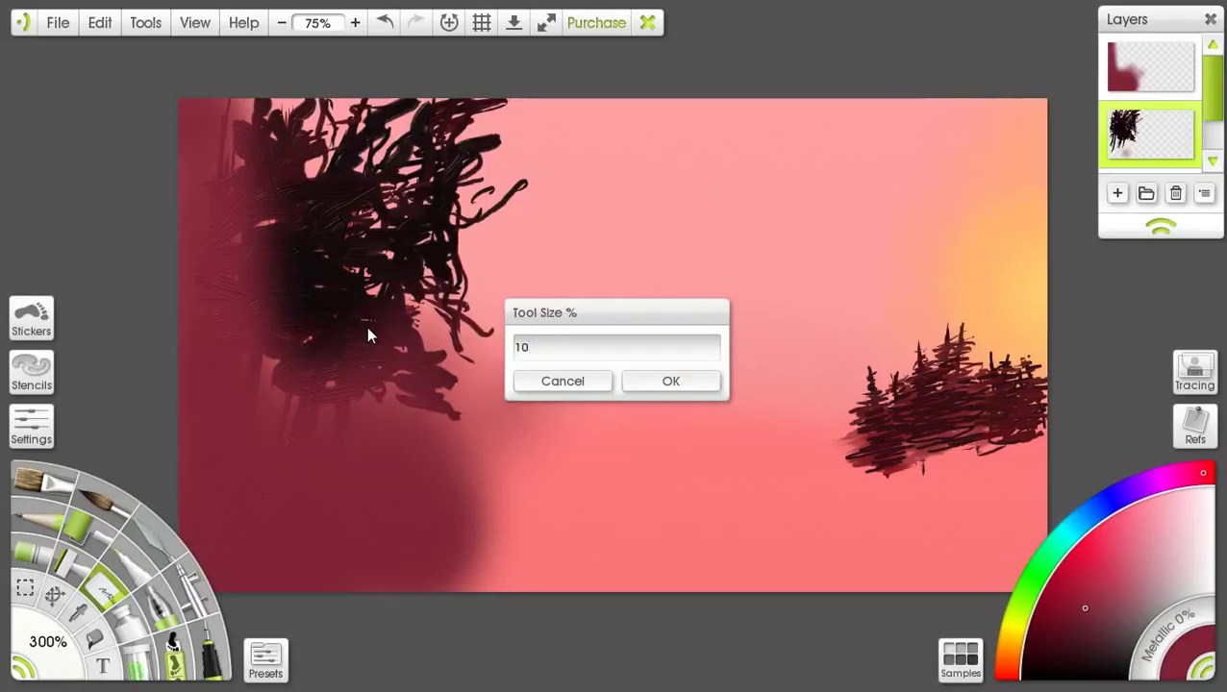
left_click(654, 381)
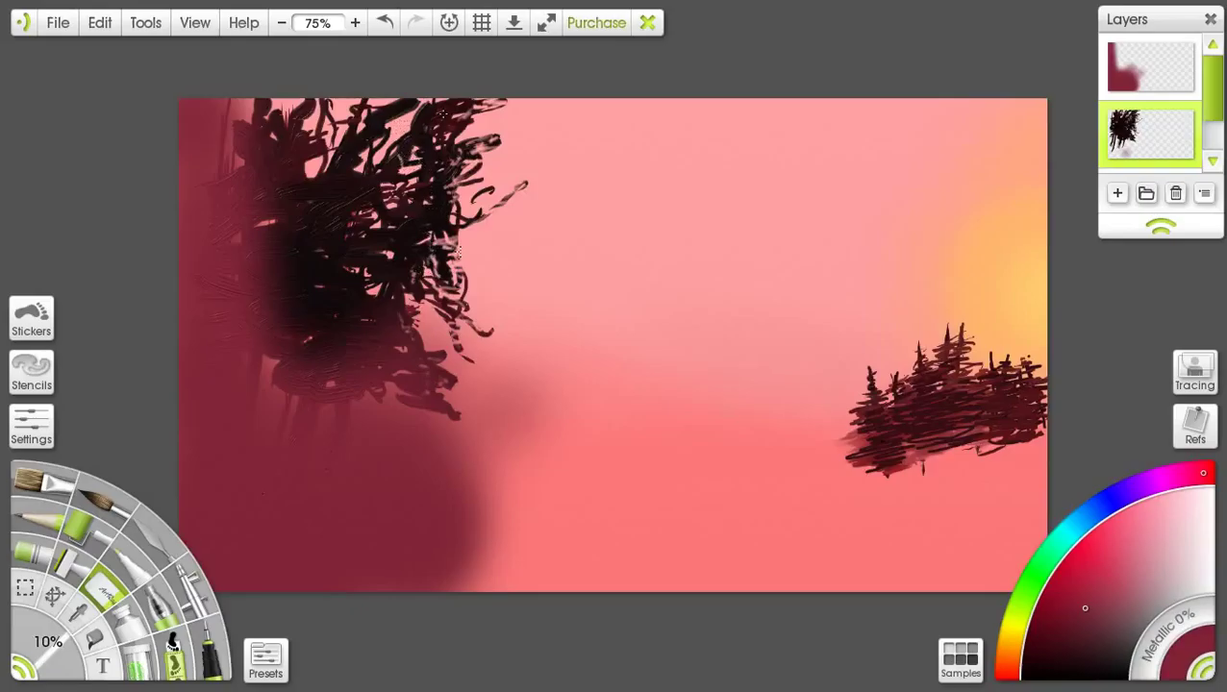
Step: With the Oil Brush at 26%, add more foliage below the dark mass and up its hazy left side
left_click(40, 481)
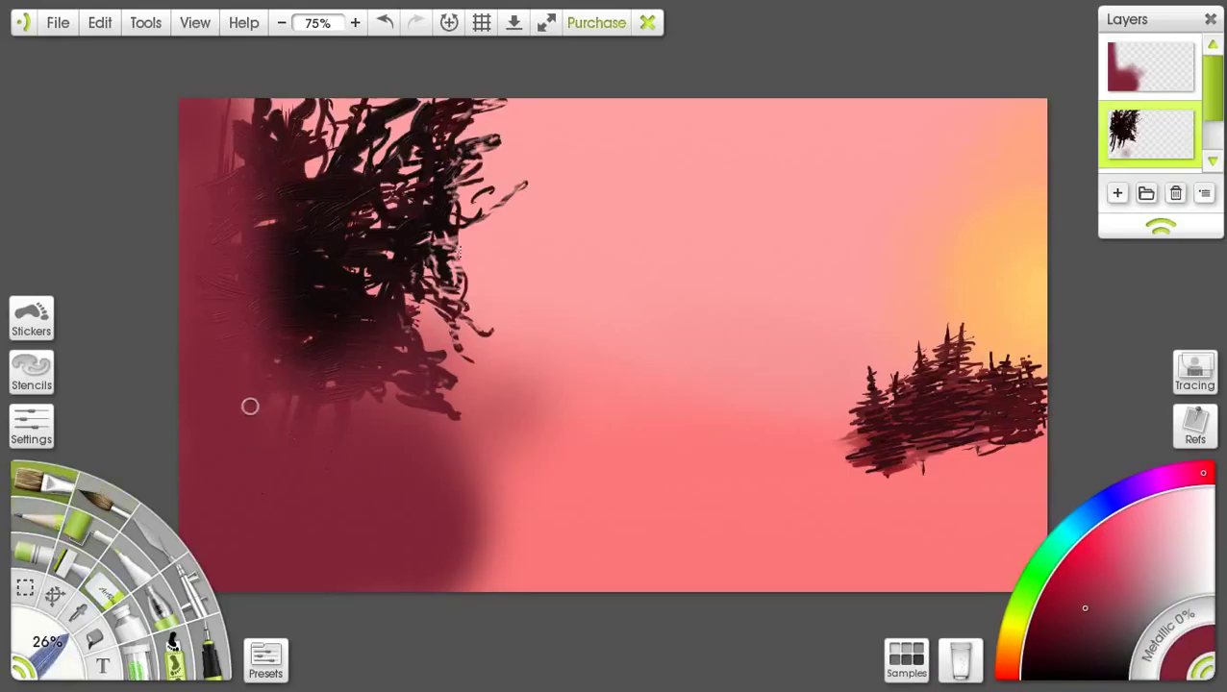
mouse_move(310, 425)
left_mouse_down()
mouse_move(342, 404)
mouse_move(304, 407)
mouse_move(334, 387)
mouse_move(333, 423)
mouse_move(259, 416)
mouse_move(308, 407)
mouse_move(370, 420)
mouse_move(354, 406)
mouse_move(375, 410)
mouse_move(373, 396)
mouse_move(401, 409)
mouse_move(395, 347)
left_mouse_up()
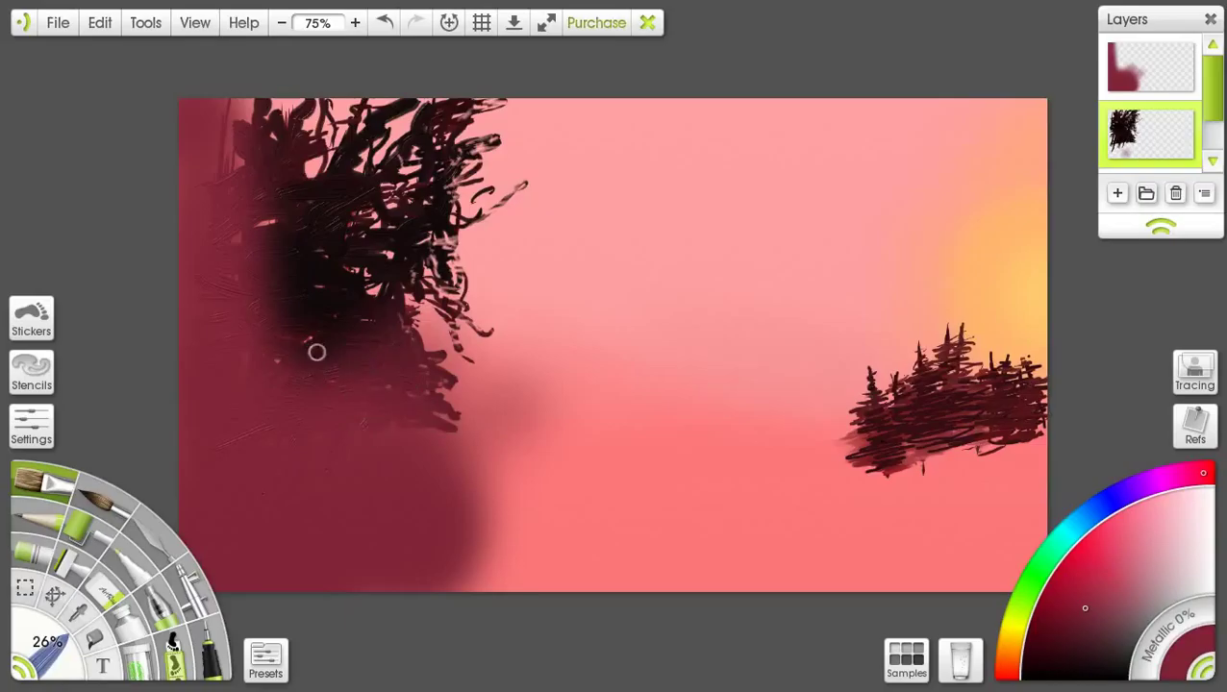
mouse_move(242, 265)
left_mouse_down()
mouse_move(237, 237)
mouse_move(263, 211)
mouse_move(220, 104)
mouse_move(230, 133)
mouse_move(260, 76)
left_mouse_up()
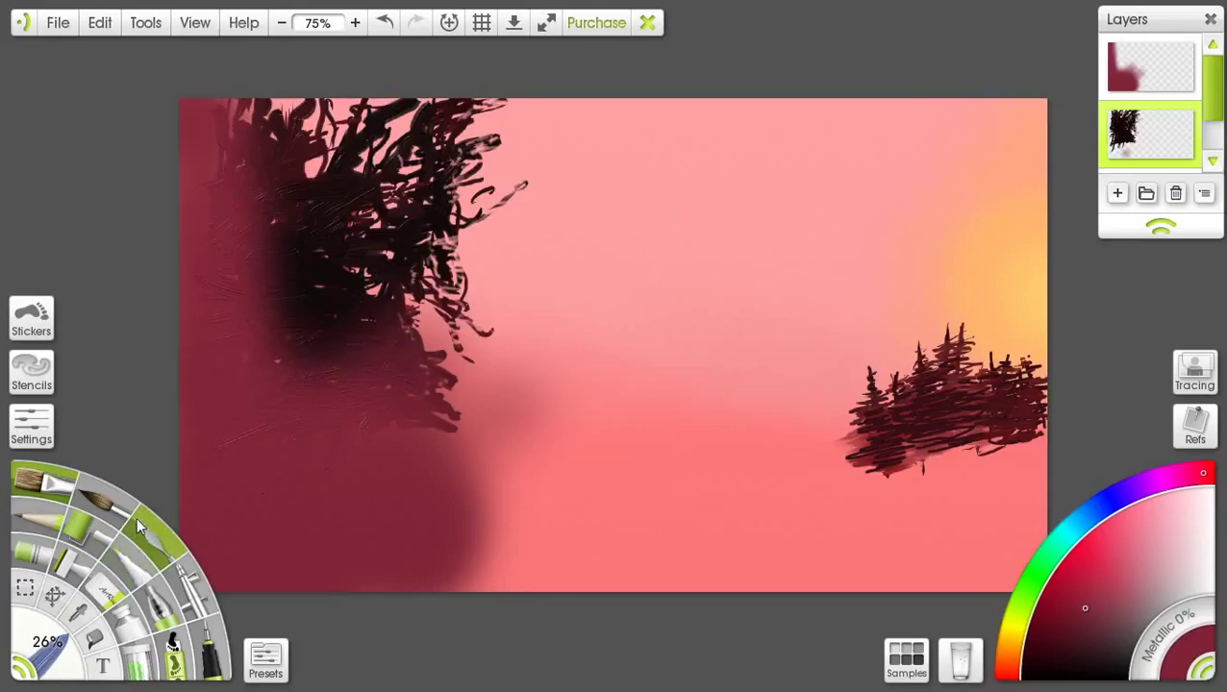
Step: Sample the yellow-orange from the sun's glow and dab Oil Brush highlights on the foliage's sun-facing edge
left_click_drag(1025, 652, 1012, 636)
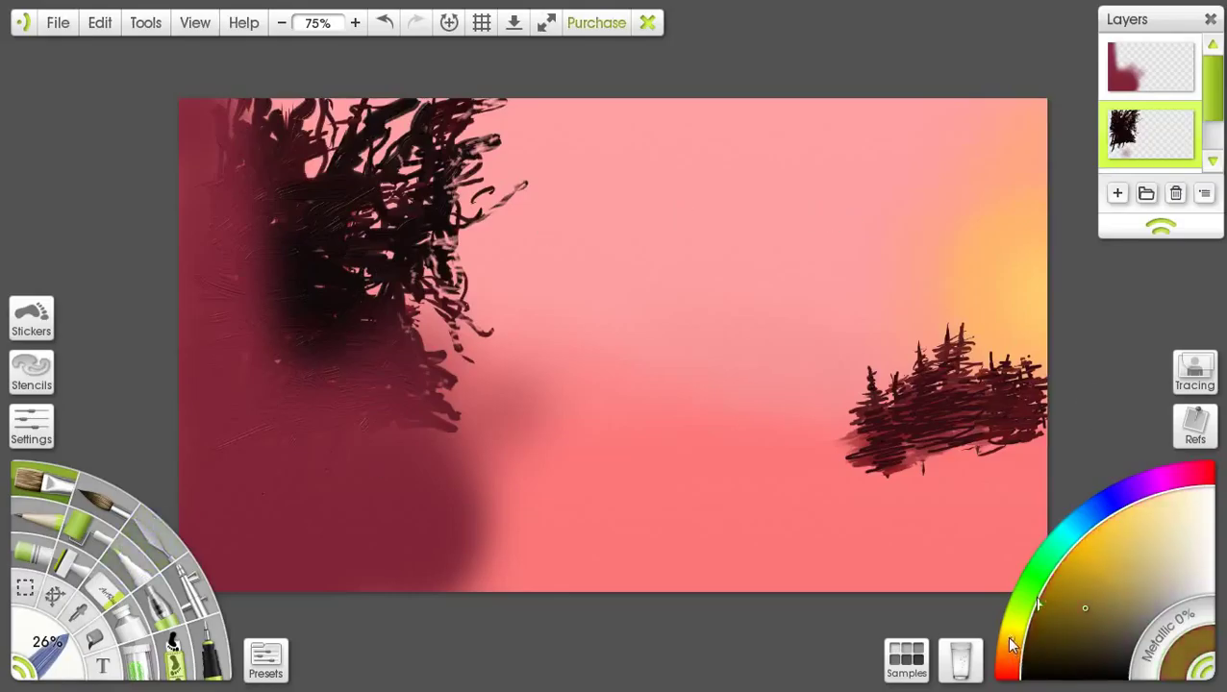
left_click(82, 617)
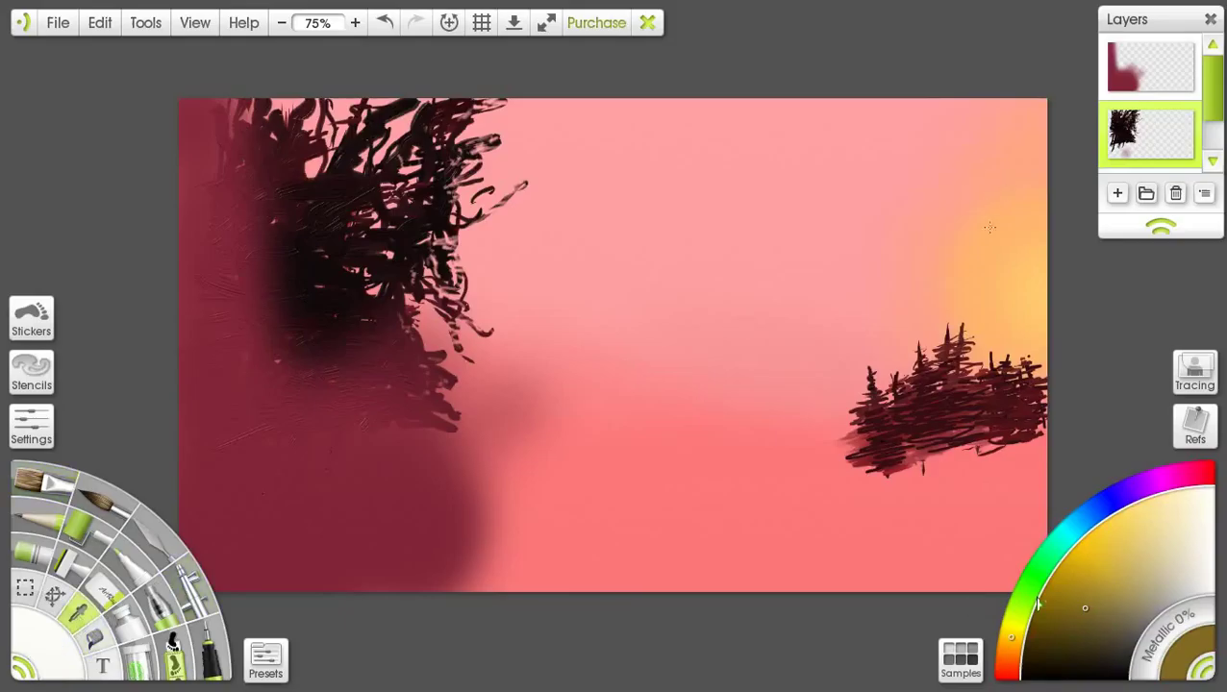
left_click_drag(989, 227, 1001, 299)
left_click(46, 495)
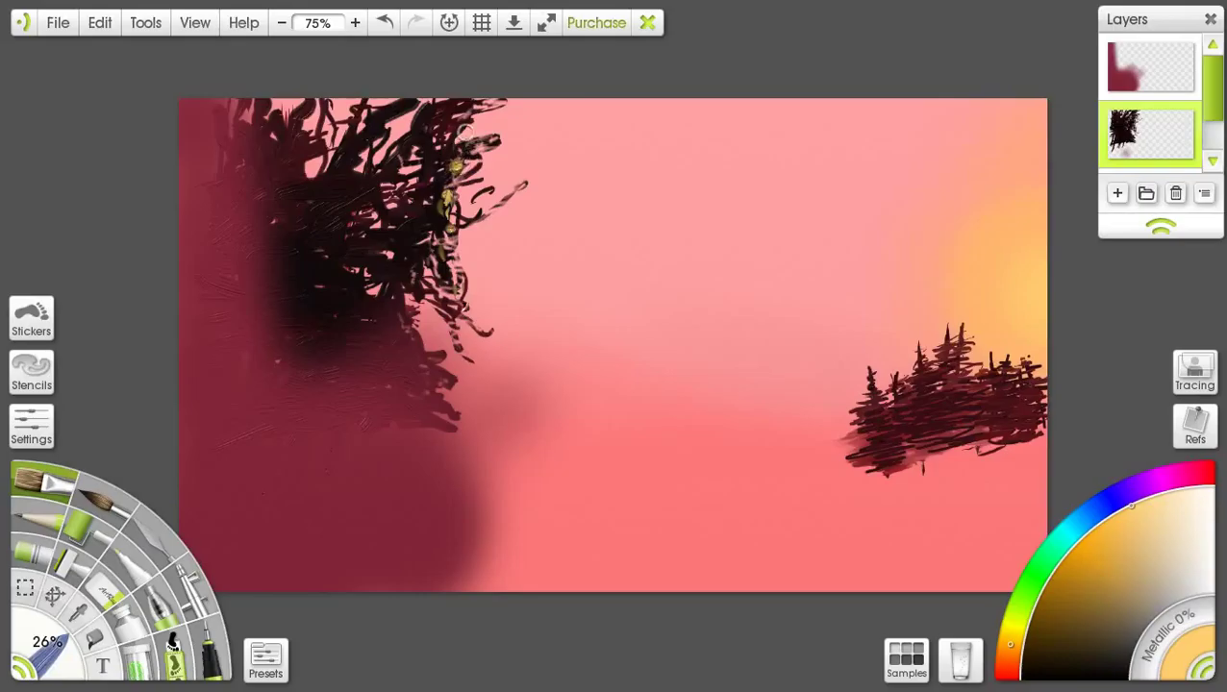
Step: Add yellow-orange Oil Brush highlights at 26% to the foliage's upper sun-facing edge and through its dark centre
left_click_drag(462, 131, 454, 134)
mouse_move(375, 198)
left_mouse_down()
mouse_move(361, 225)
mouse_move(372, 254)
left_mouse_up()
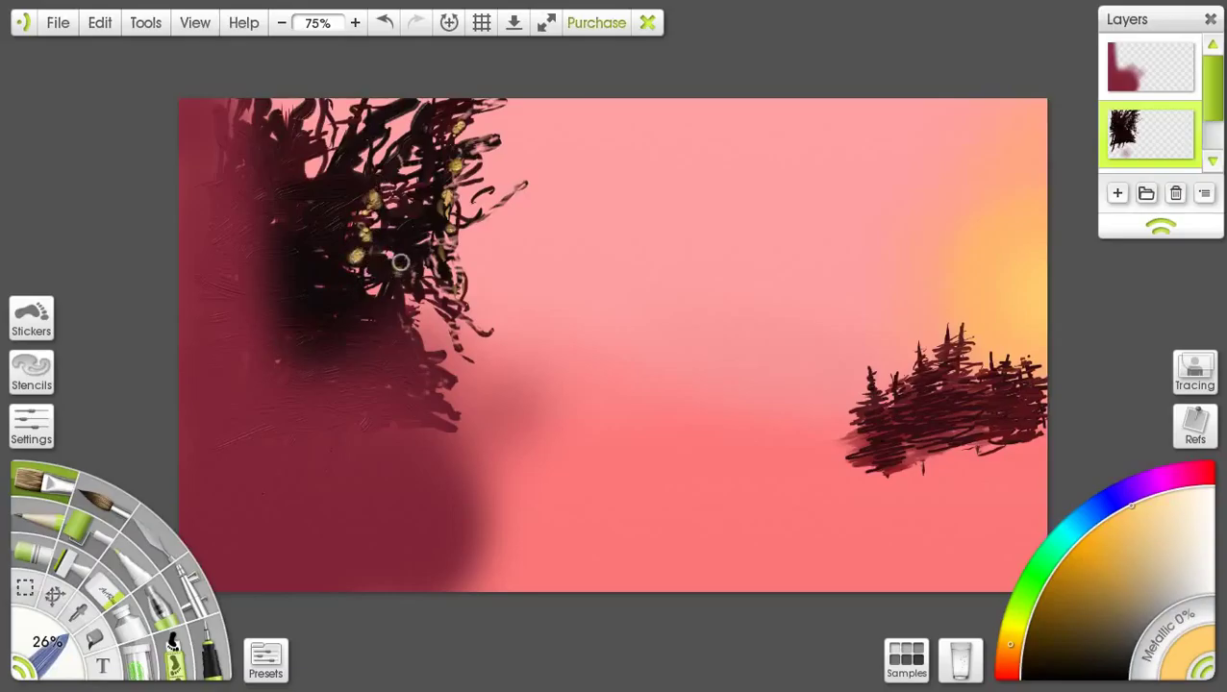
mouse_move(407, 248)
left_mouse_down()
mouse_move(400, 274)
mouse_move(417, 196)
left_mouse_up()
left_click_drag(362, 238, 375, 174)
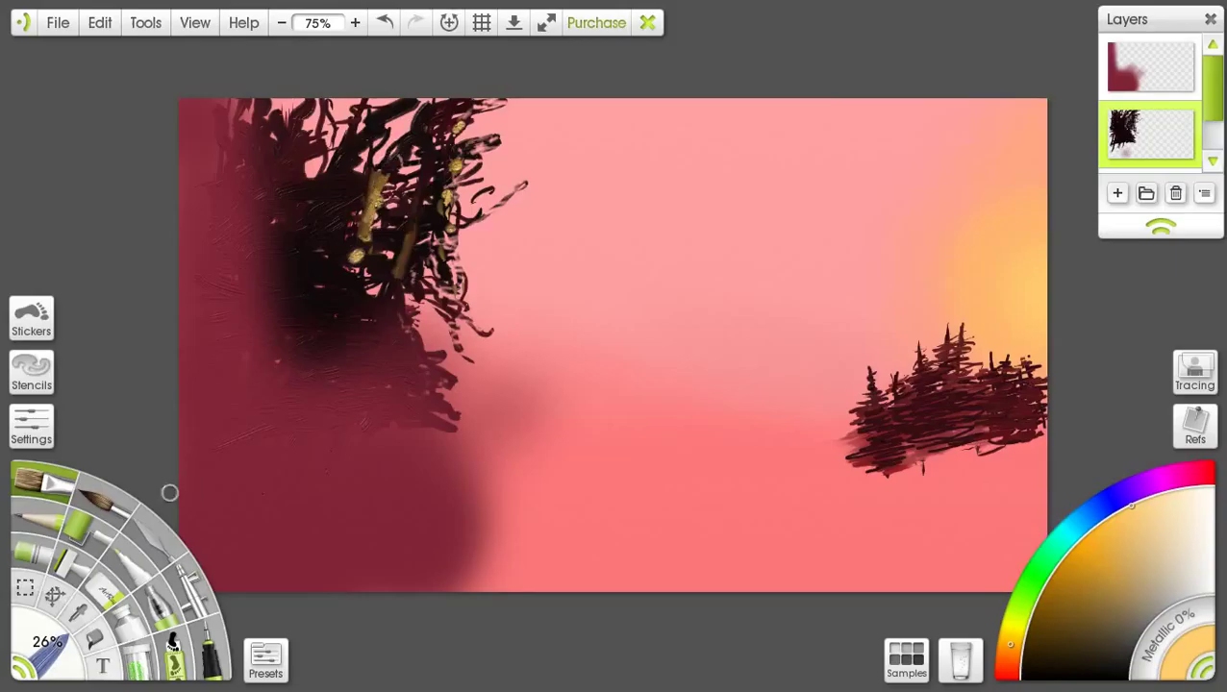
Step: Blend the yellow highlights into the dark foliage with the Palette Knife at 40%
left_click(154, 529)
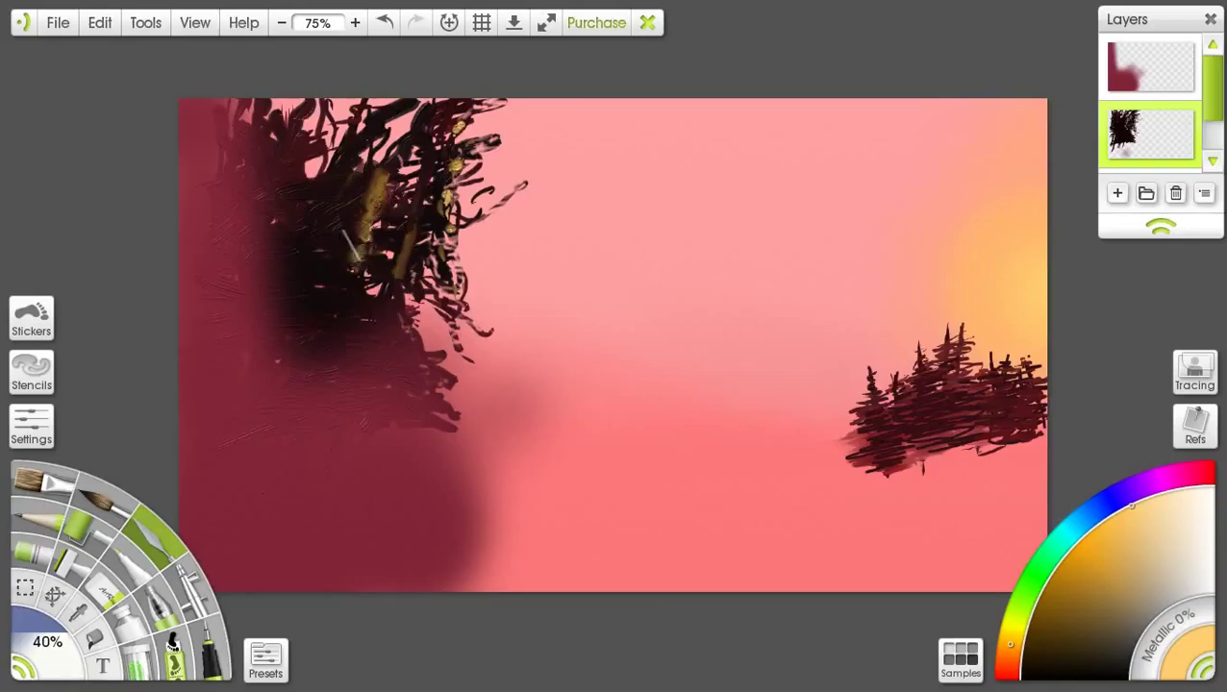
left_click_drag(358, 245, 314, 256)
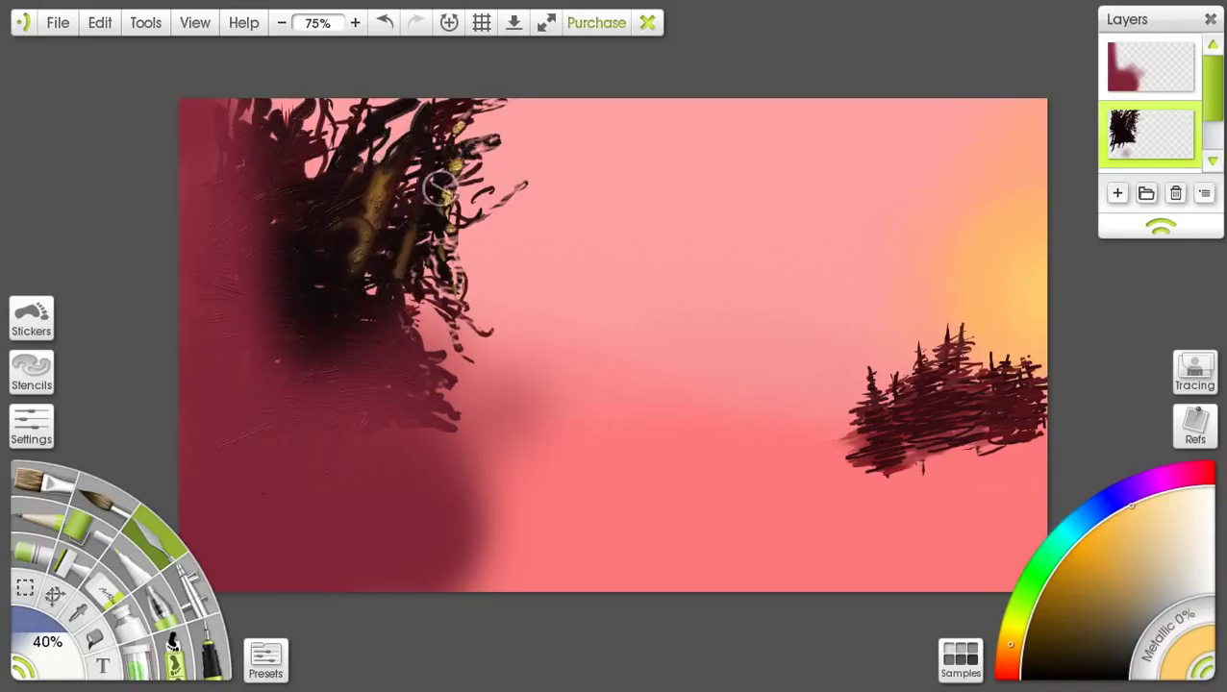
mouse_move(441, 187)
left_mouse_down()
mouse_move(445, 200)
mouse_move(460, 140)
mouse_move(451, 166)
left_mouse_up()
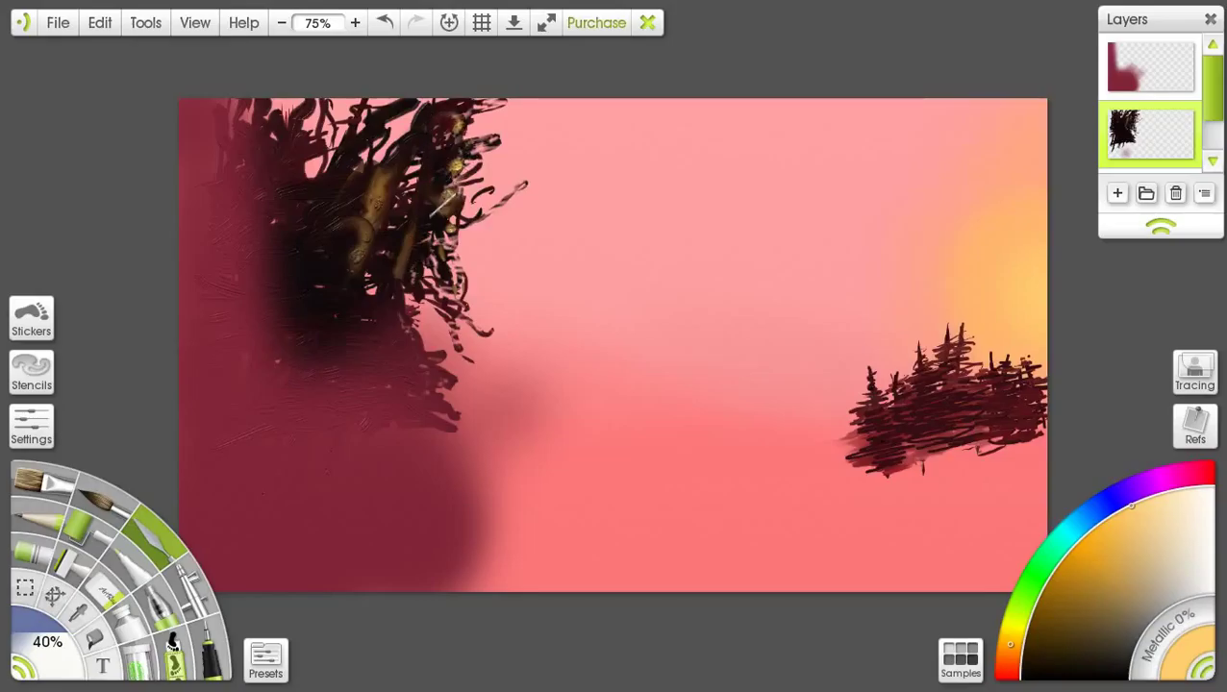
Step: Brighten the foliage's sun-facing edge with the Oil Brush at 26% and add fine highlights to the lower branches at 9%
left_click(48, 486)
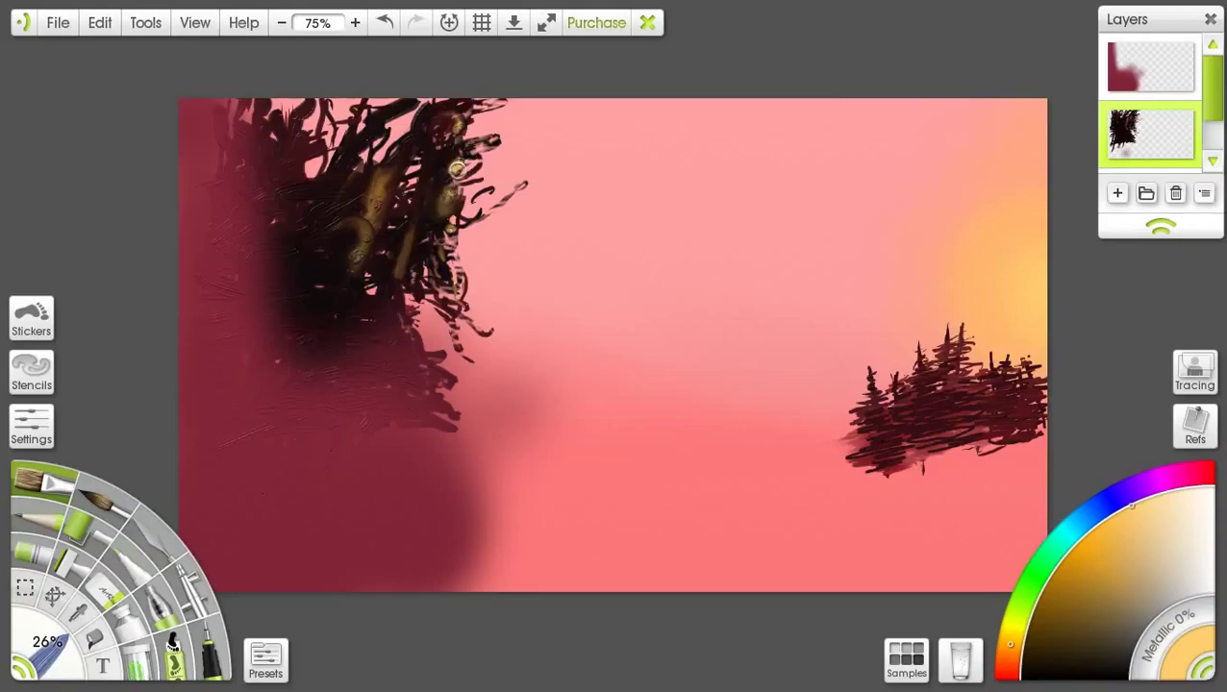
mouse_move(457, 169)
left_mouse_down()
mouse_move(462, 132)
mouse_move(451, 192)
mouse_move(470, 173)
mouse_move(442, 214)
left_mouse_up()
left_click_drag(47, 644, 59, 667)
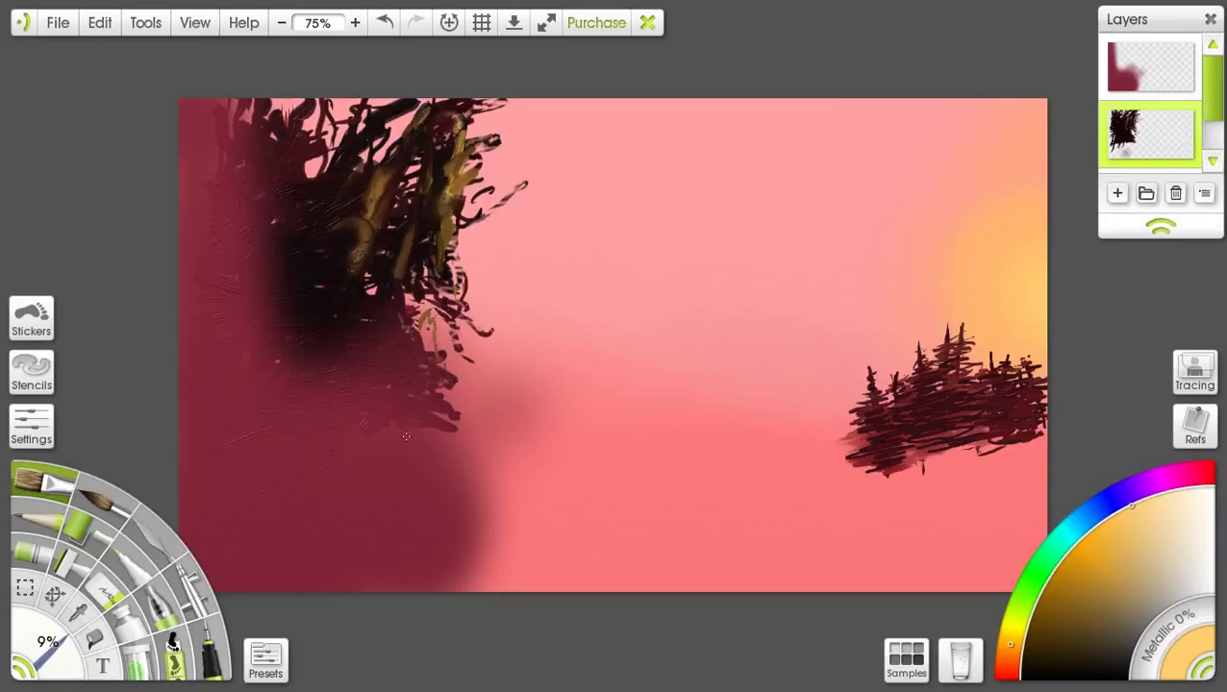
Step: Sample the muted crimson at the haze's edge and airbrush it at 200% along the foreground towards the canvas centre
left_click(188, 588)
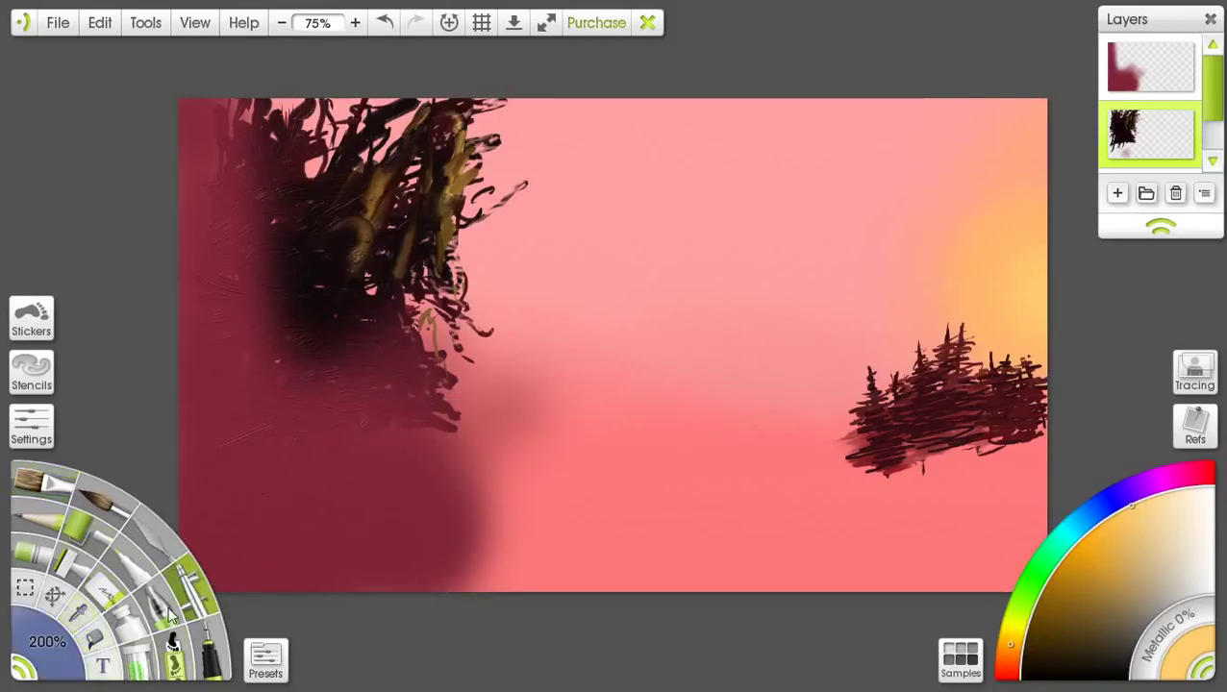
left_click(81, 617)
left_click(477, 481)
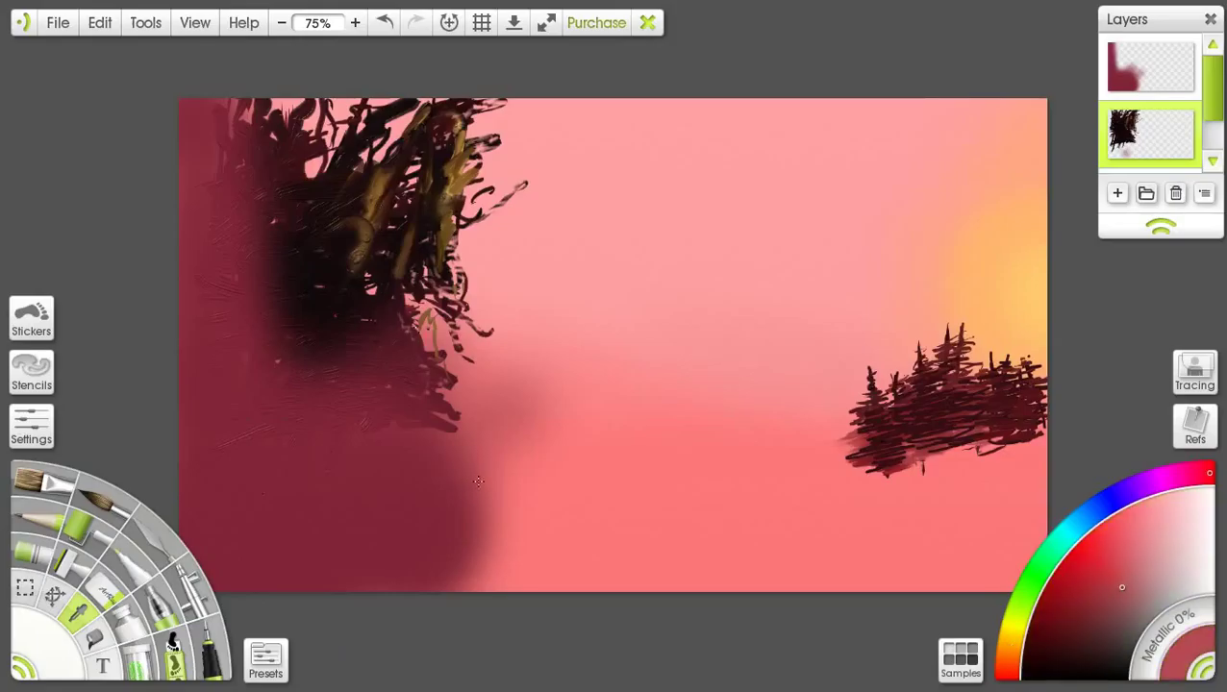
left_click(199, 589)
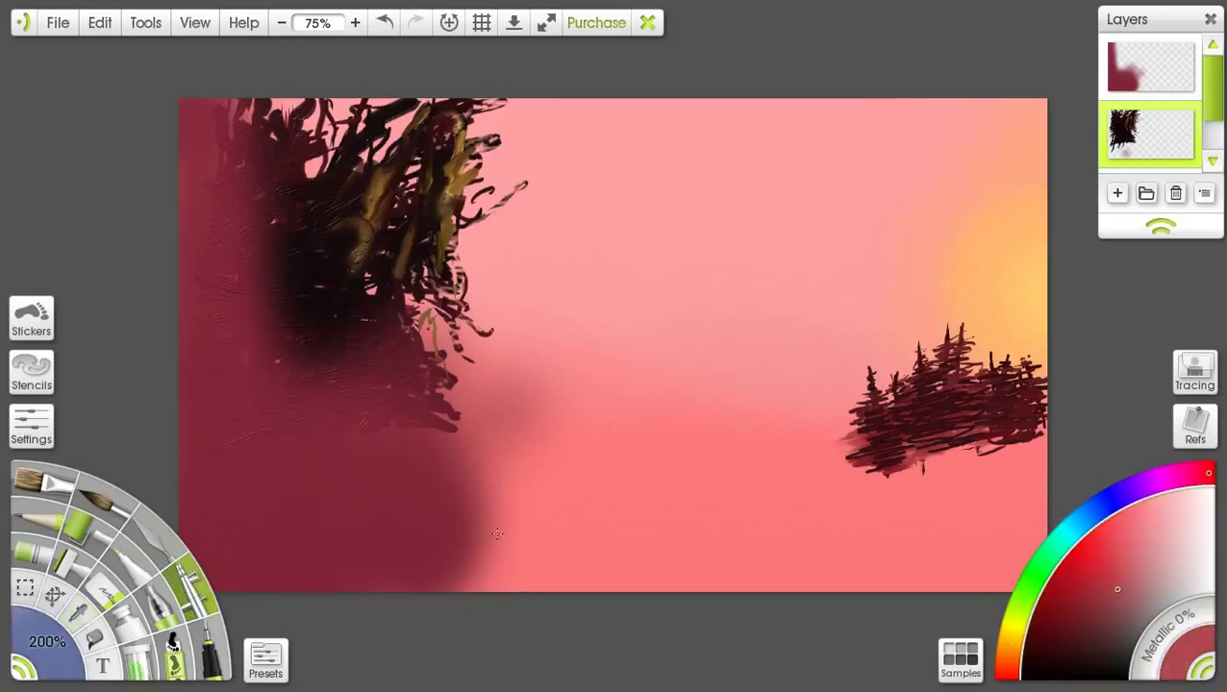
mouse_move(566, 523)
left_mouse_down()
mouse_move(490, 526)
mouse_move(509, 509)
mouse_move(476, 504)
mouse_move(520, 558)
mouse_move(482, 588)
left_mouse_up()
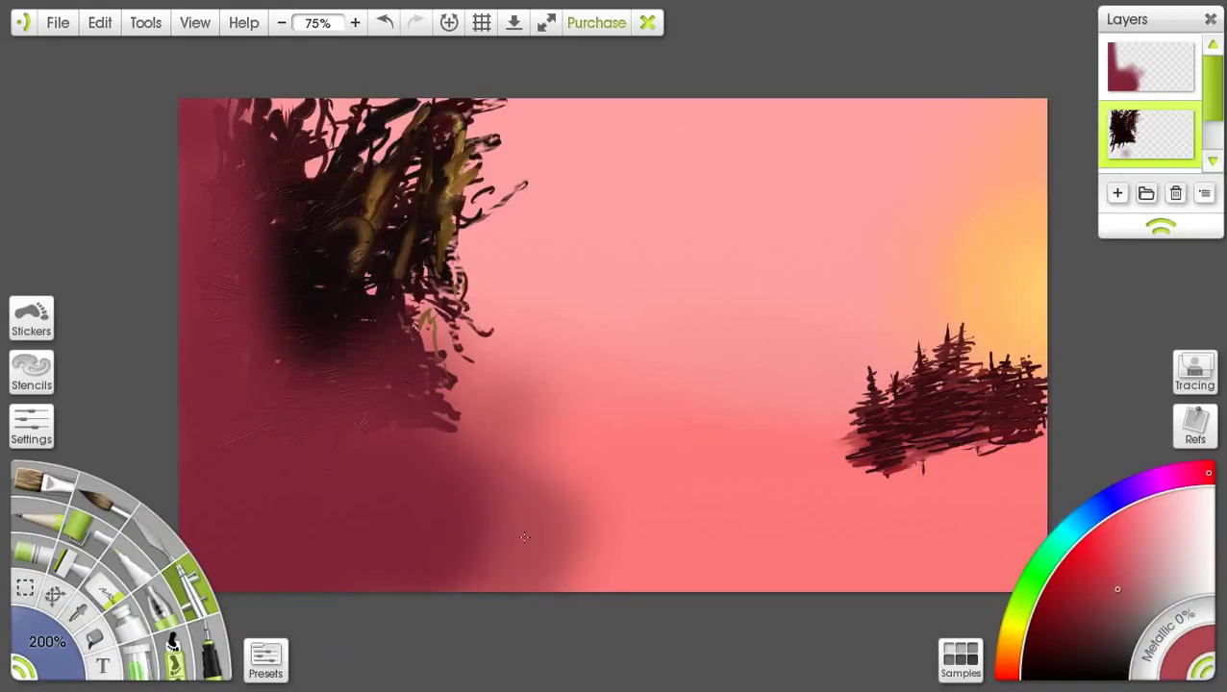
mouse_move(581, 585)
left_mouse_down()
mouse_move(625, 577)
mouse_move(488, 550)
mouse_move(643, 544)
mouse_move(596, 519)
mouse_move(756, 570)
mouse_move(673, 548)
left_mouse_up()
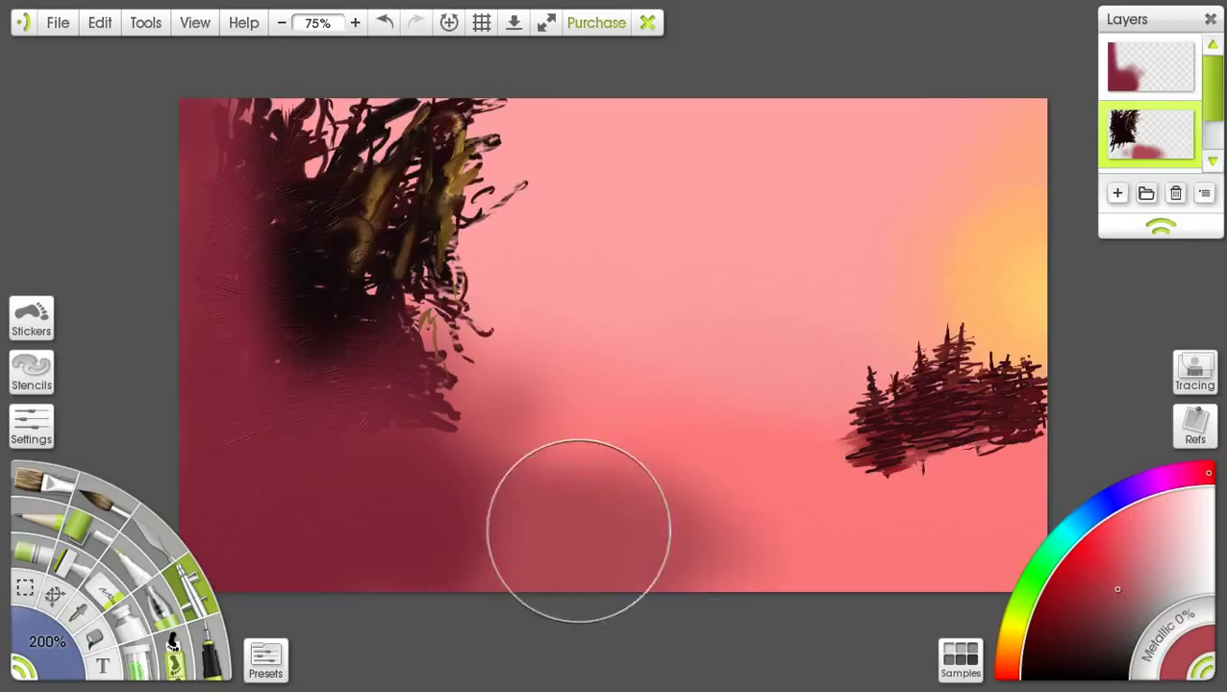
Step: Sample a deeper crimson and airbrush the haze into a slope descending from below the foliage towards the sun side
left_click(81, 610)
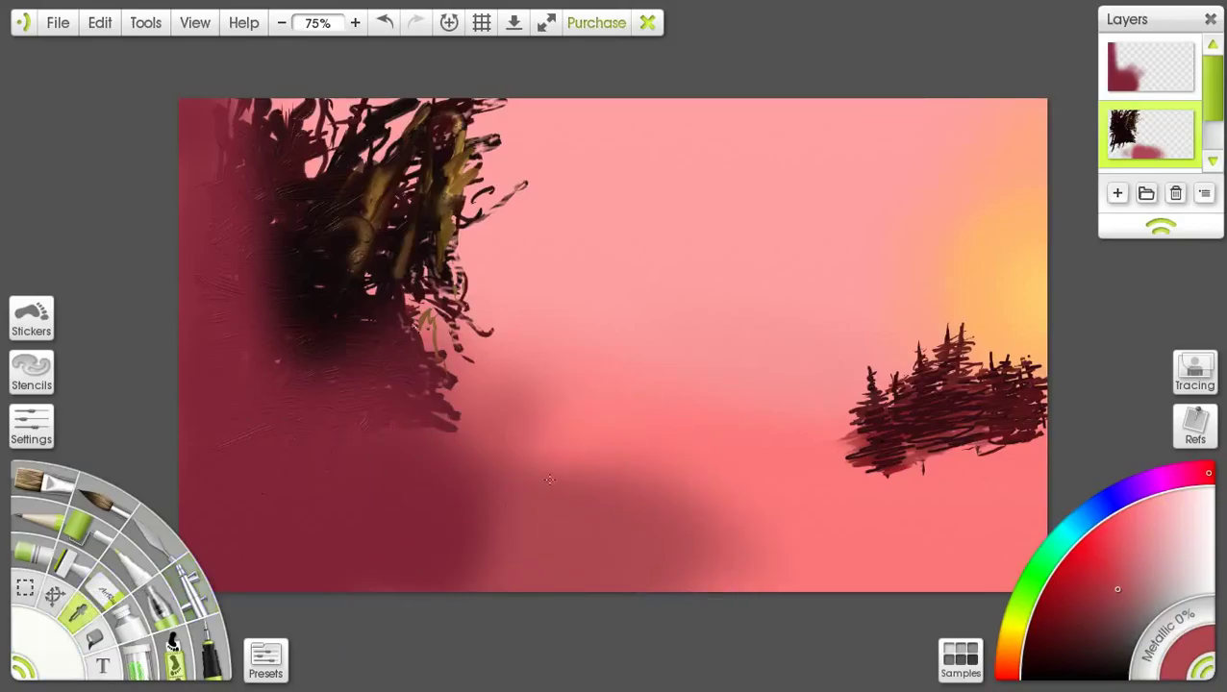
left_click(502, 493)
left_click(190, 598)
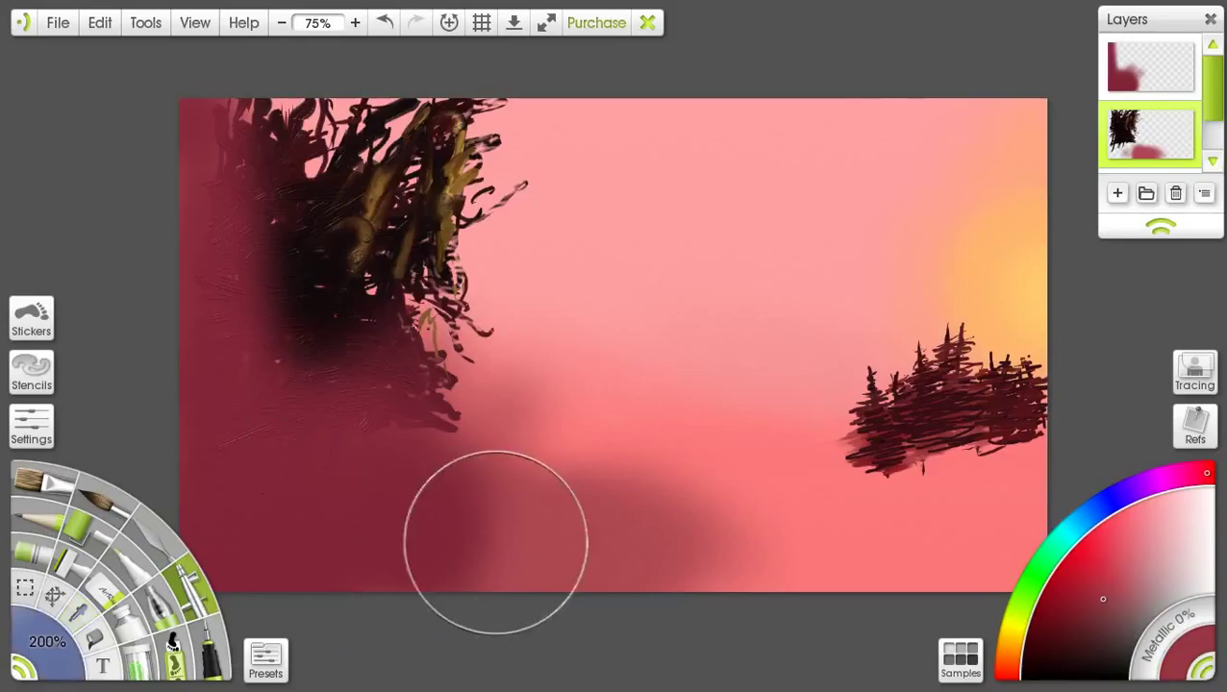
left_click_drag(530, 536, 502, 558)
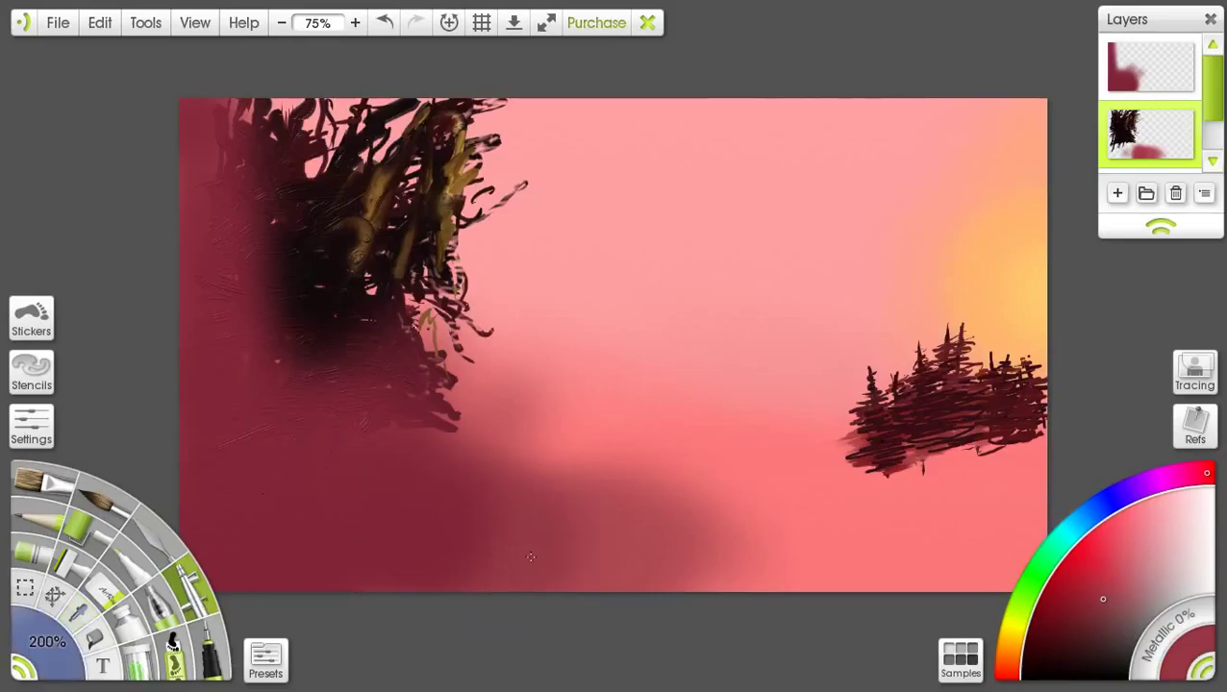
left_click_drag(514, 440, 459, 412)
key("ctrl+z")
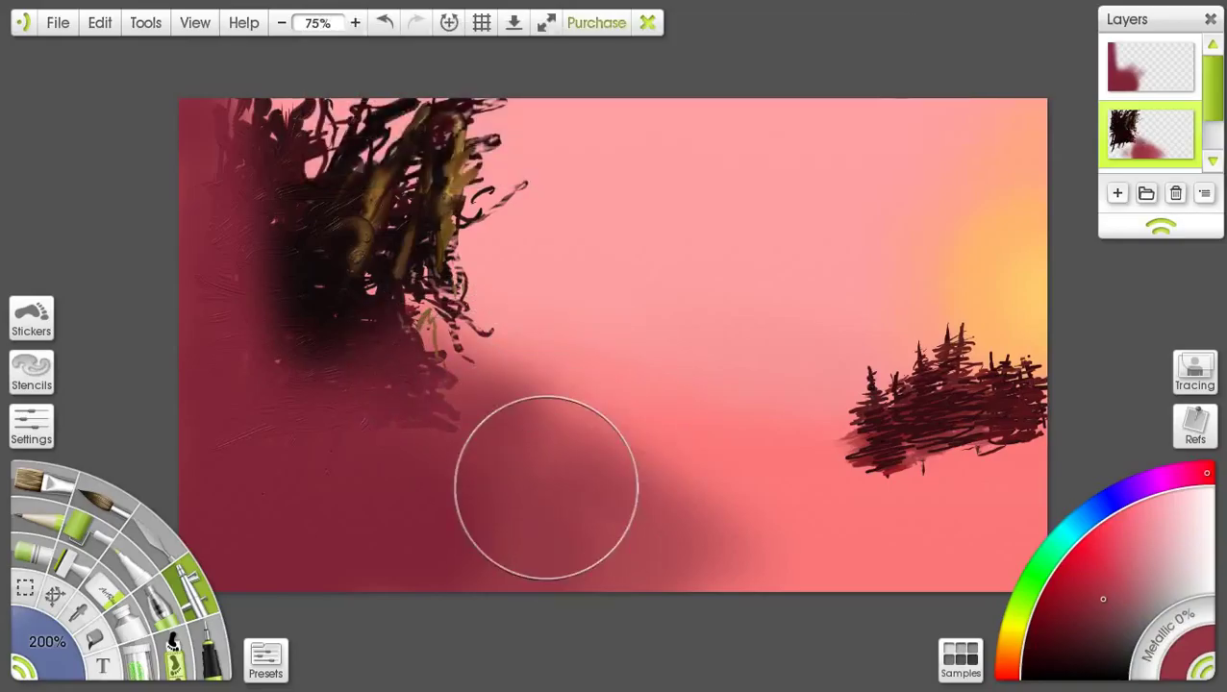
mouse_move(546, 487)
left_mouse_down()
mouse_move(606, 543)
mouse_move(791, 586)
mouse_move(747, 574)
left_mouse_up()
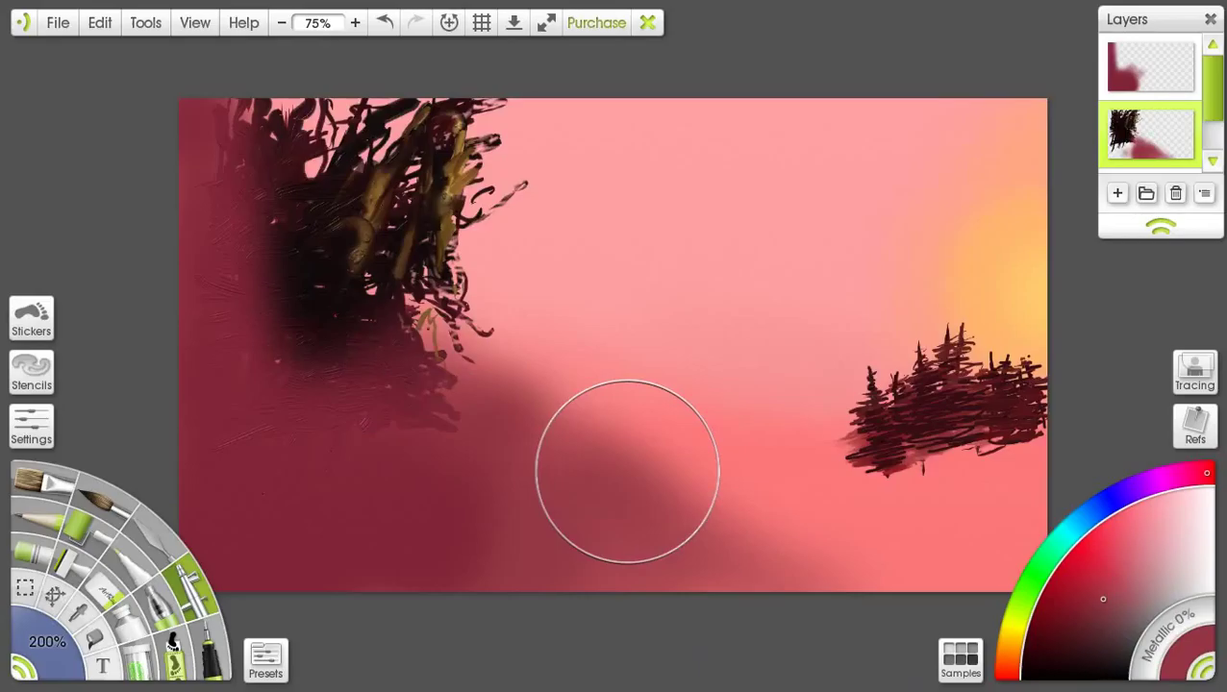
Step: Paint a crimson clump on the slope below the foliage with the Oil Brush at 37%
left_click(44, 481)
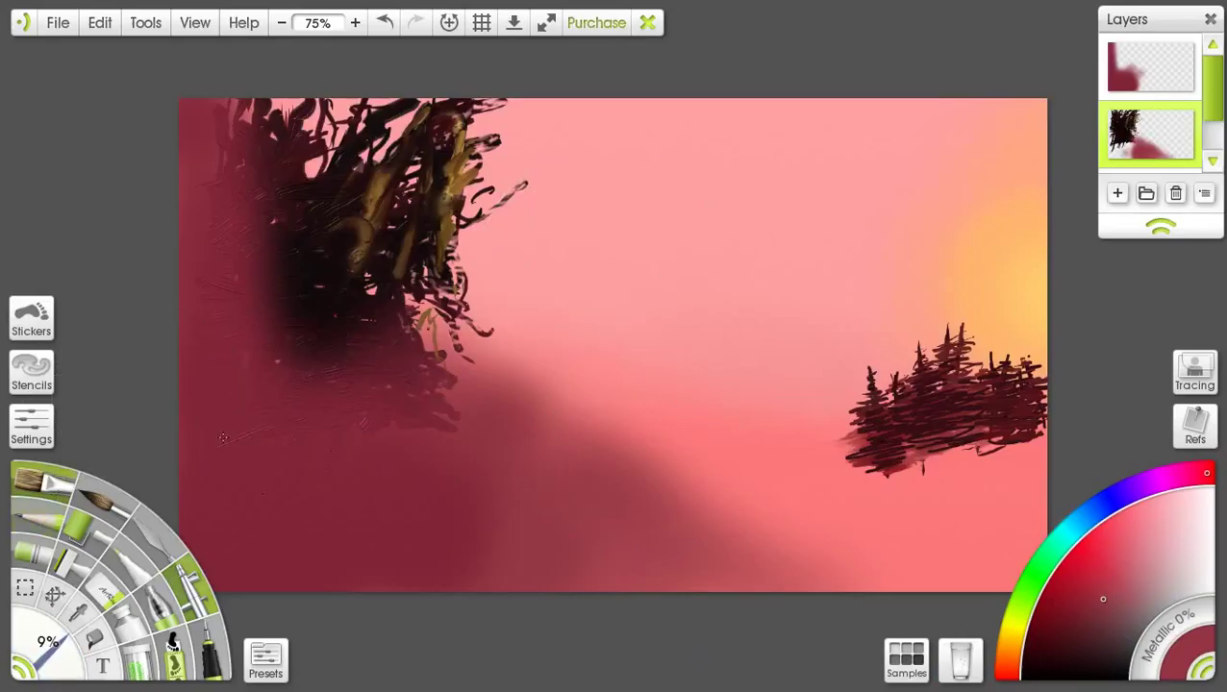
left_click_drag(46, 643, 71, 674)
mouse_move(421, 415)
left_mouse_down()
mouse_move(386, 441)
mouse_move(459, 415)
mouse_move(368, 434)
mouse_move(455, 413)
mouse_move(441, 408)
mouse_move(449, 386)
mouse_move(463, 405)
mouse_move(509, 398)
mouse_move(469, 390)
mouse_move(506, 407)
mouse_move(449, 437)
mouse_move(545, 446)
left_mouse_up()
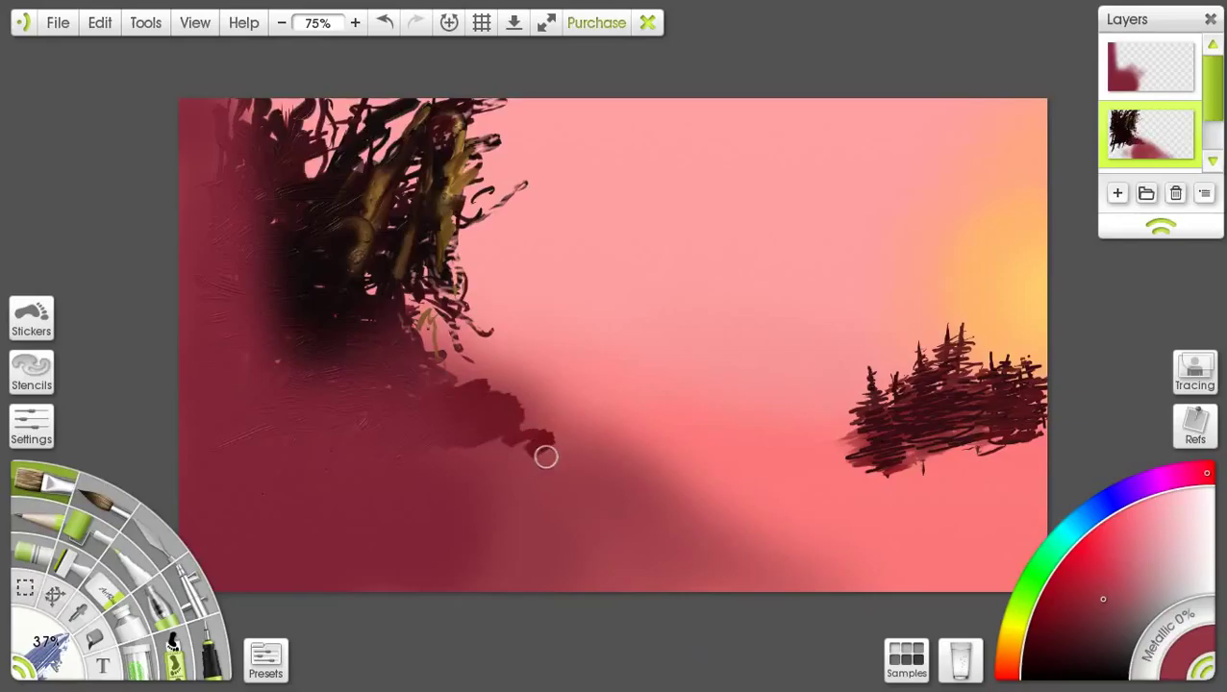
left_click(113, 519)
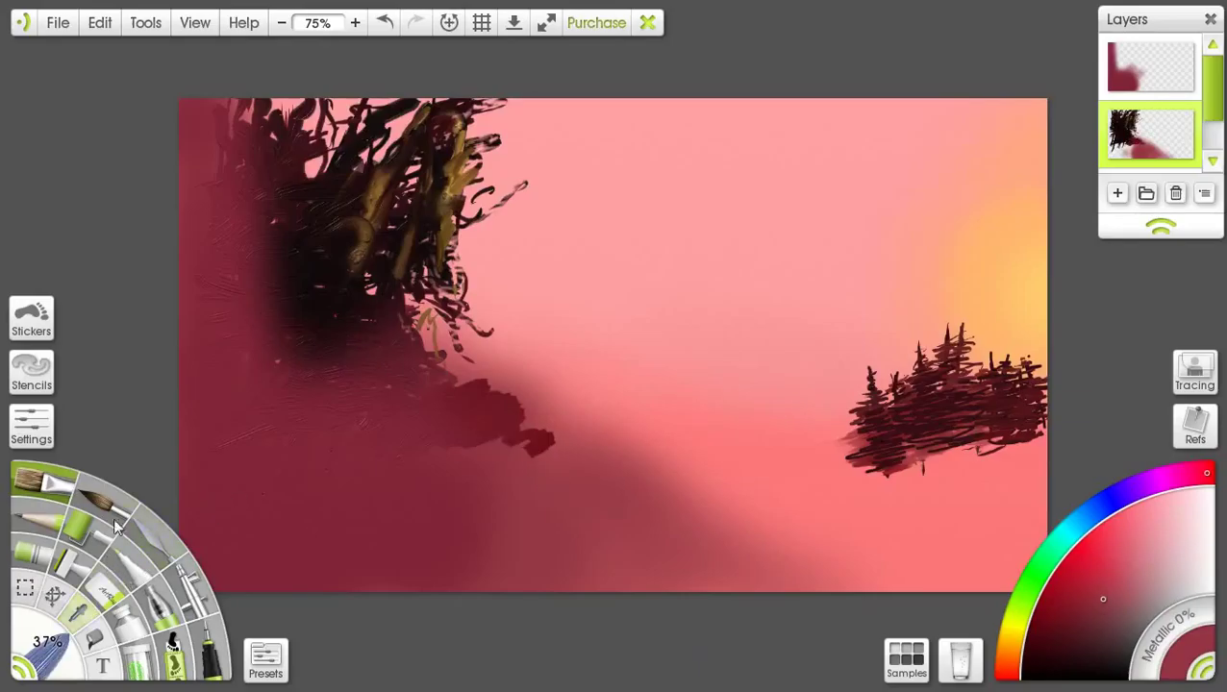
left_click(197, 588)
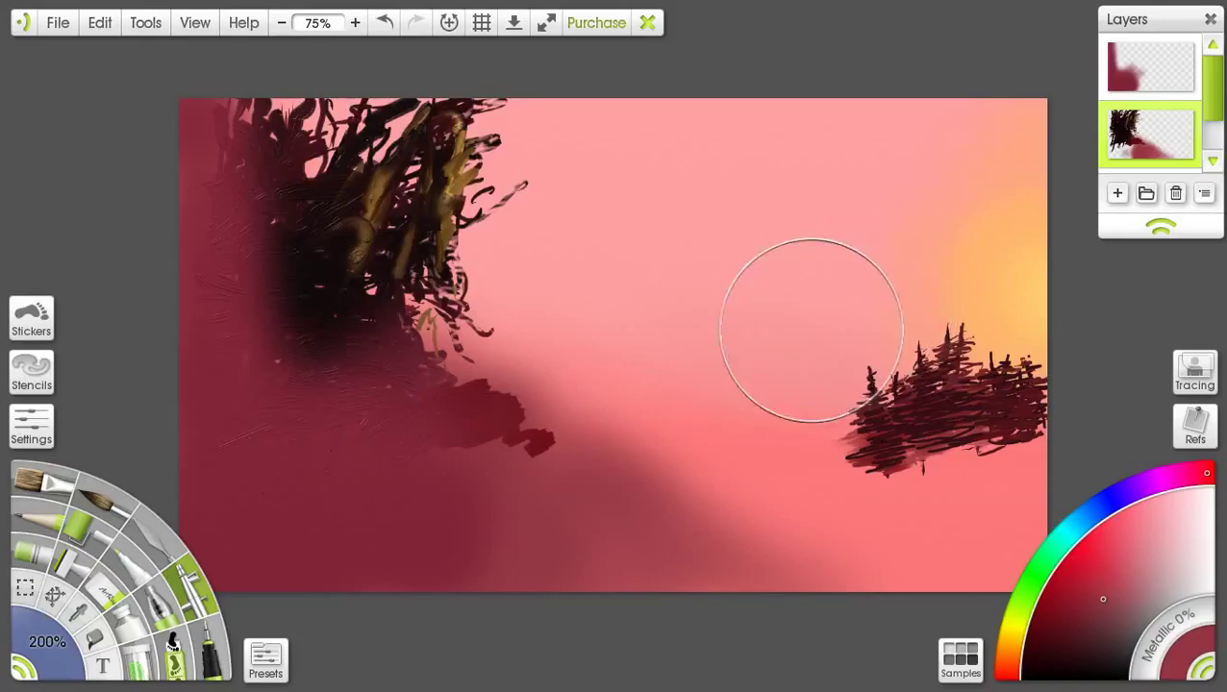
left_click_drag(873, 317, 885, 314)
key("ctrl+z")
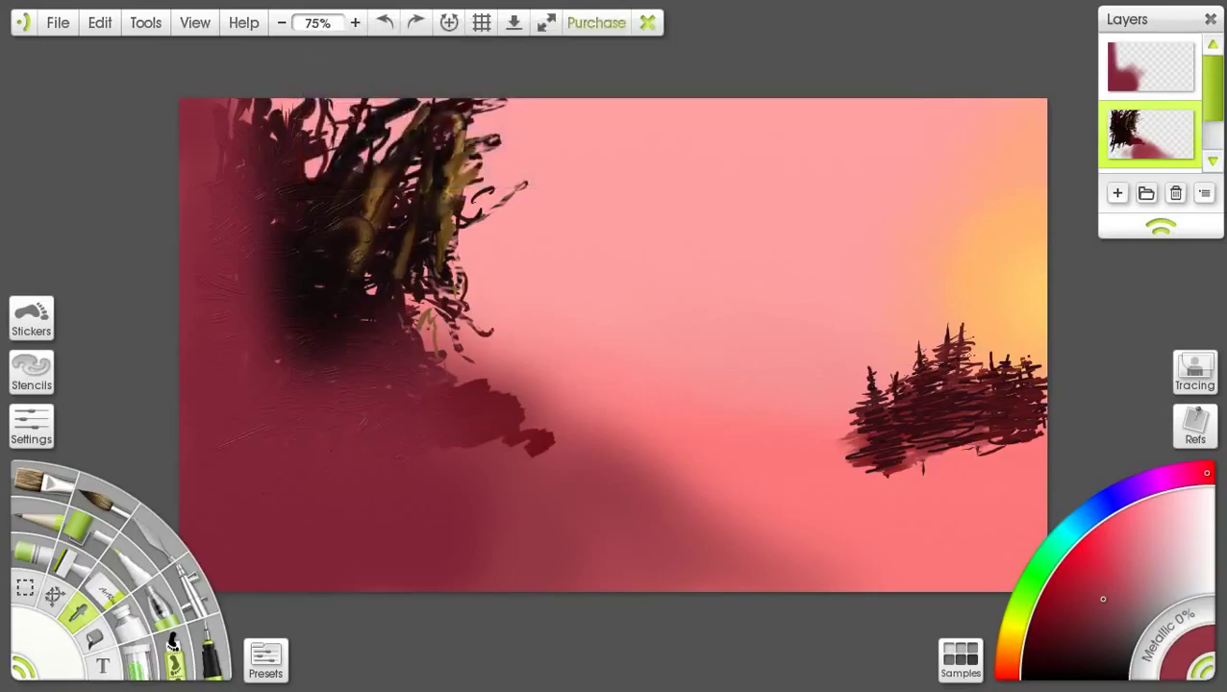
Step: Sample the orange glow by the distant pines and airbrush it at 200% over the slope's upper edge
left_click(983, 357, "alt")
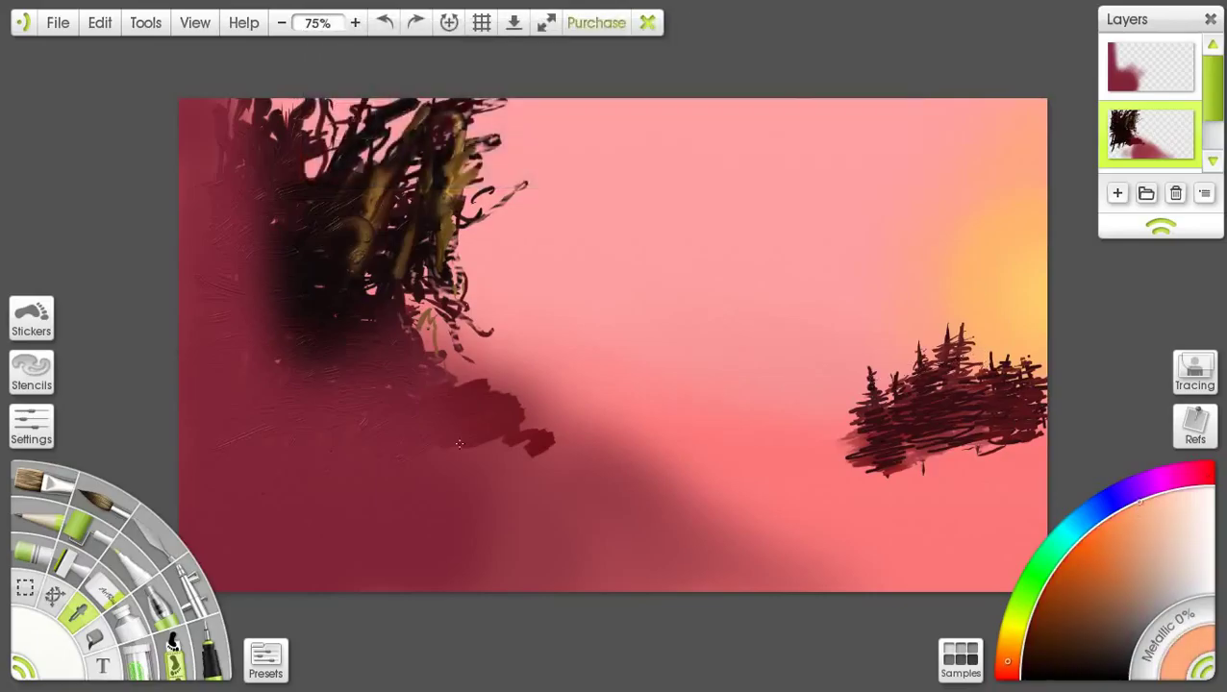
left_click(186, 589)
mouse_move(529, 424)
left_mouse_down()
mouse_move(576, 461)
mouse_move(626, 423)
mouse_move(610, 455)
mouse_move(633, 456)
mouse_move(631, 468)
mouse_move(623, 462)
mouse_move(680, 419)
mouse_move(619, 414)
mouse_move(729, 417)
mouse_move(704, 425)
mouse_move(729, 415)
mouse_move(528, 454)
left_mouse_up()
Step: Try covering the glowing slope with broad peach-orange Oil Brush strokes at 91%
left_click(43, 484)
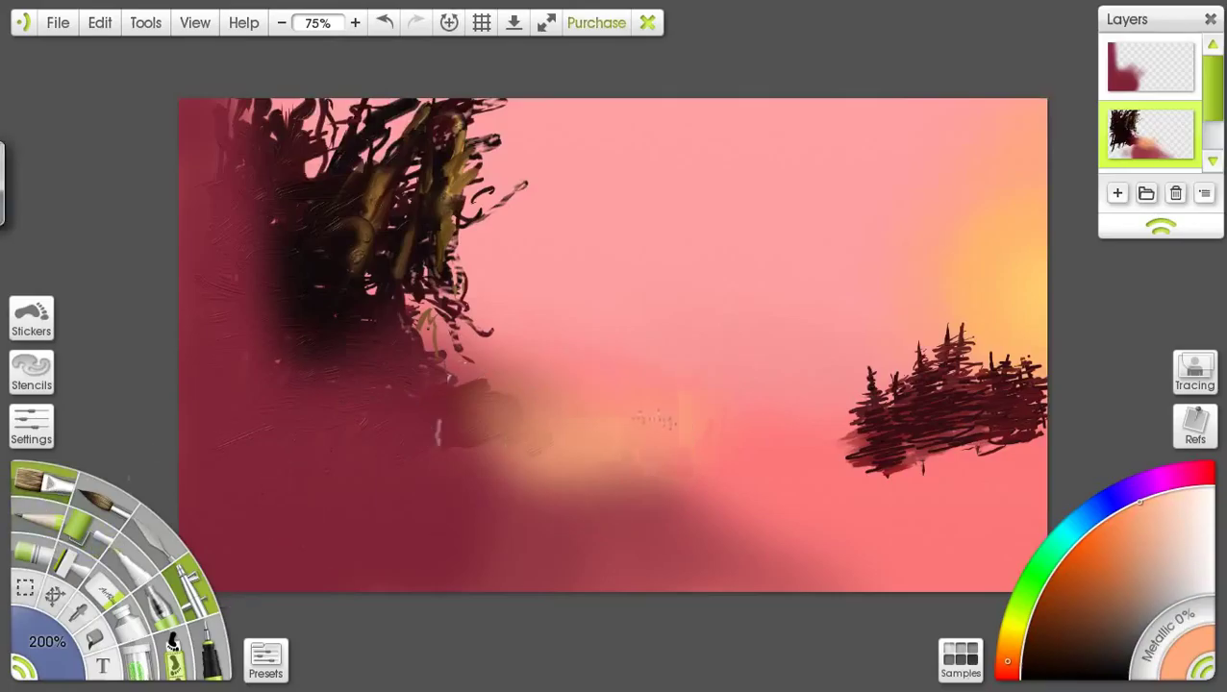
left_click_drag(29, 642, 52, 636)
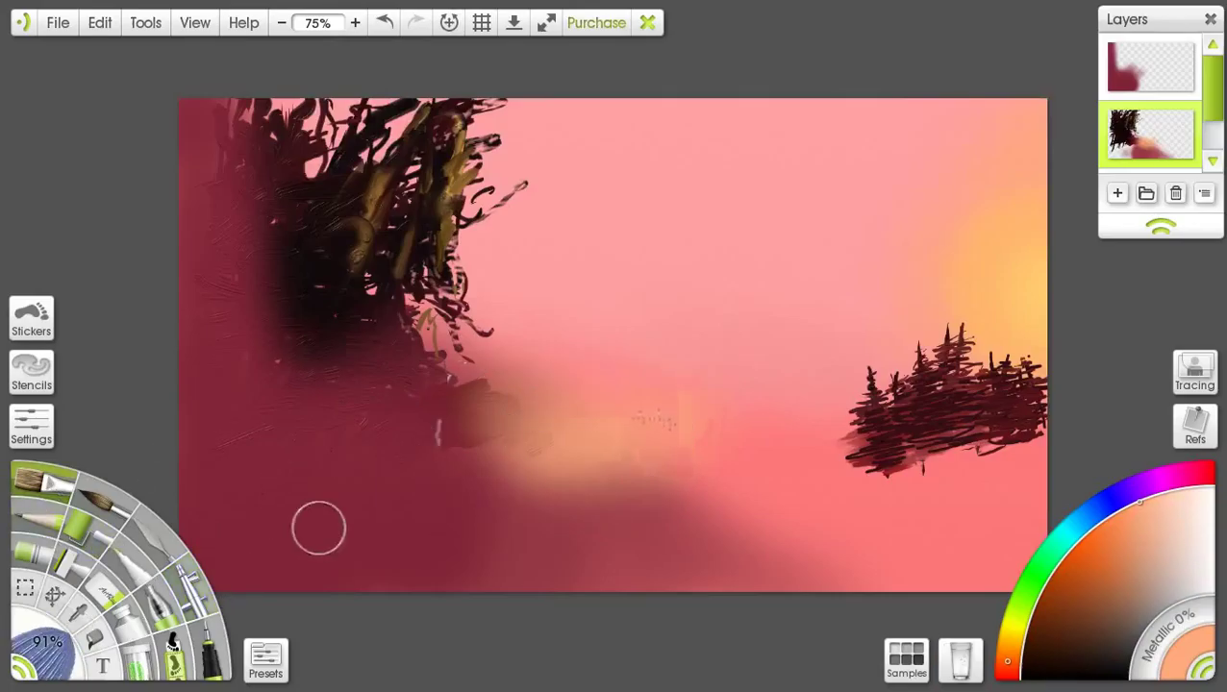
mouse_move(551, 403)
left_mouse_down()
mouse_move(464, 415)
mouse_move(508, 386)
mouse_move(497, 388)
mouse_move(550, 430)
mouse_move(525, 435)
mouse_move(564, 459)
mouse_move(509, 475)
mouse_move(549, 477)
mouse_move(495, 510)
mouse_move(591, 473)
mouse_move(519, 498)
mouse_move(511, 486)
mouse_move(530, 462)
mouse_move(442, 494)
mouse_move(649, 435)
mouse_move(664, 437)
mouse_move(607, 486)
mouse_move(665, 468)
mouse_move(472, 535)
mouse_move(601, 515)
mouse_move(545, 550)
mouse_move(681, 539)
mouse_move(576, 595)
mouse_move(520, 539)
left_mouse_up()
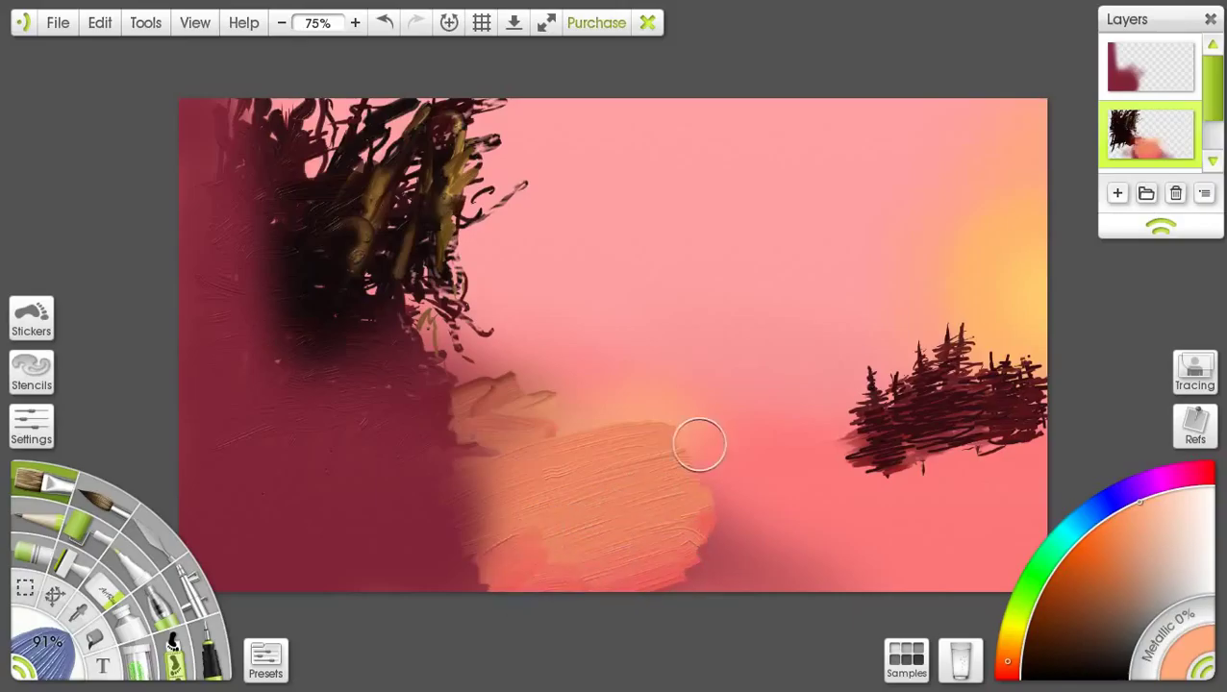
key("ctrl+z")
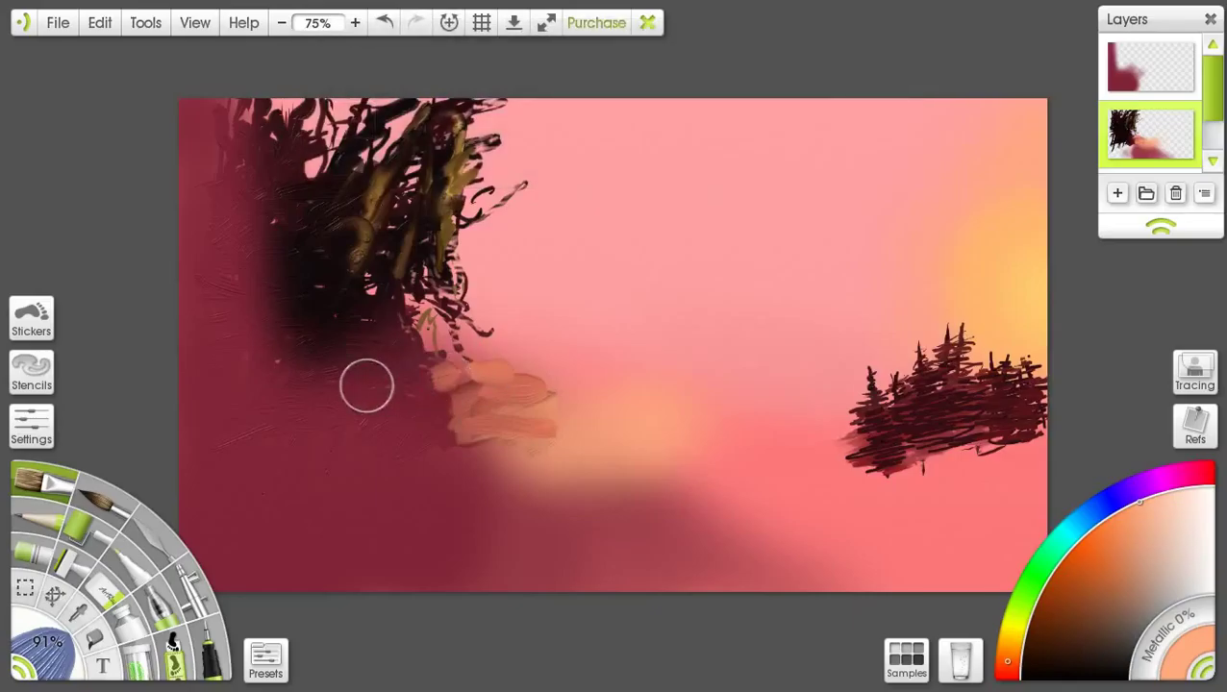
mouse_move(400, 393)
left_mouse_down()
mouse_move(471, 375)
mouse_move(370, 374)
mouse_move(485, 372)
mouse_move(396, 389)
mouse_move(529, 405)
mouse_move(402, 401)
mouse_move(478, 416)
mouse_move(409, 395)
mouse_move(567, 416)
mouse_move(424, 408)
mouse_move(491, 424)
mouse_move(416, 429)
mouse_move(567, 456)
mouse_move(462, 448)
mouse_move(557, 458)
mouse_move(509, 470)
mouse_move(581, 473)
mouse_move(485, 475)
mouse_move(590, 468)
left_mouse_up()
Step: Undo all the broad peach-orange Oil Brush strokes on the slope
key("ctrl+z")
key("ctrl+z")
key("ctrl+z")
key("ctrl+z")
key("ctrl+z")
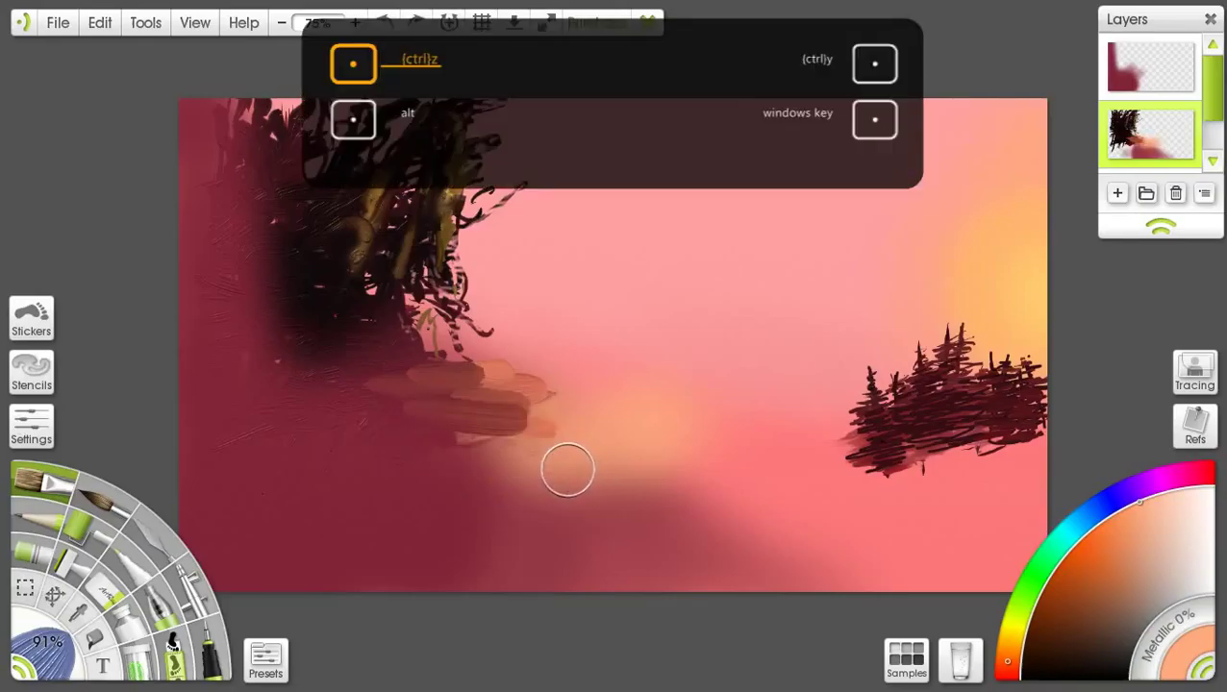
key("ctrl+z")
key("ctrl+z")
key("ctrl+z")
key("ctrl+z")
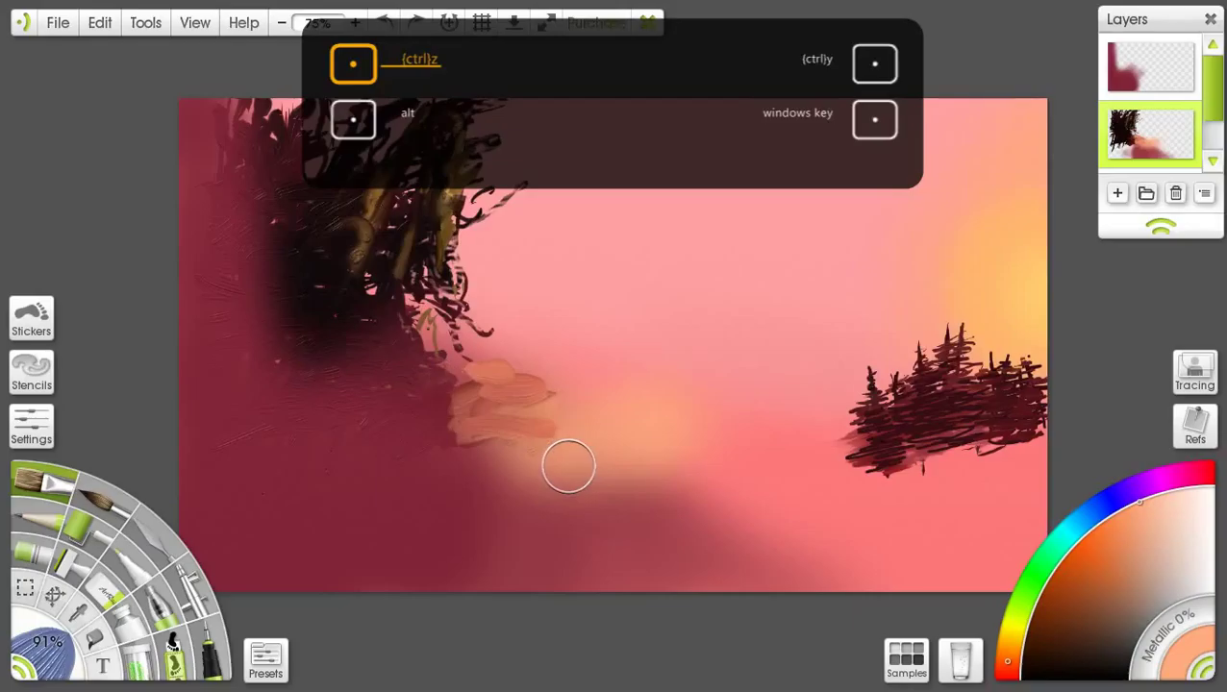
key("ctrl+z")
key("ctrl+z")
key("ctrl+z")
key("ctrl+z")
key("ctrl+z")
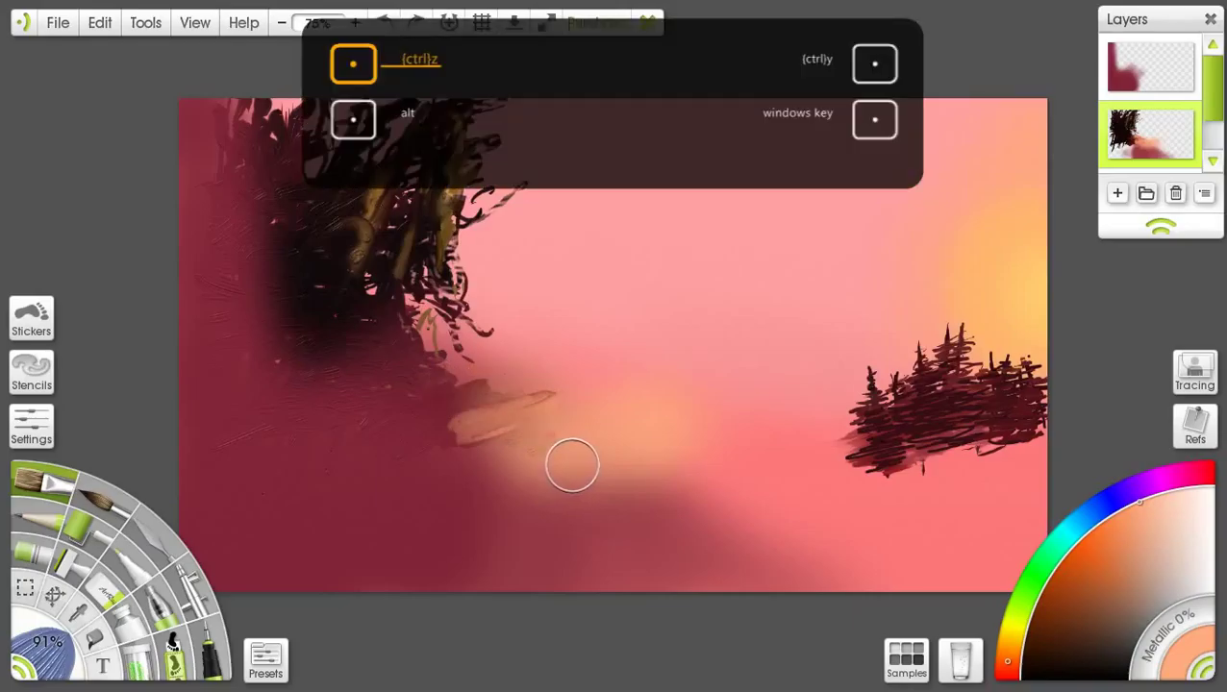
key("ctrl+z")
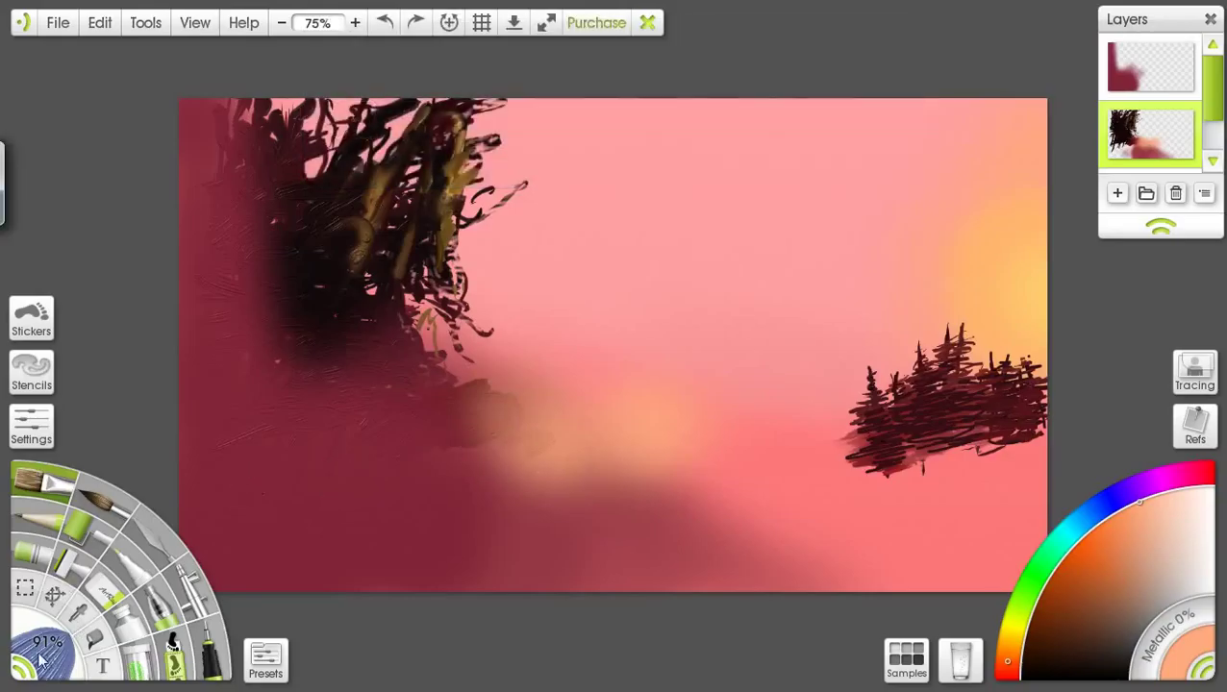
Step: Reduce the Oil Brush to 24% and dab peach-orange where the dark clump meets the glow, undoing the last dab
mouse_move(40, 660)
left_mouse_down()
mouse_move(16, 619)
mouse_move(38, 634)
left_mouse_up()
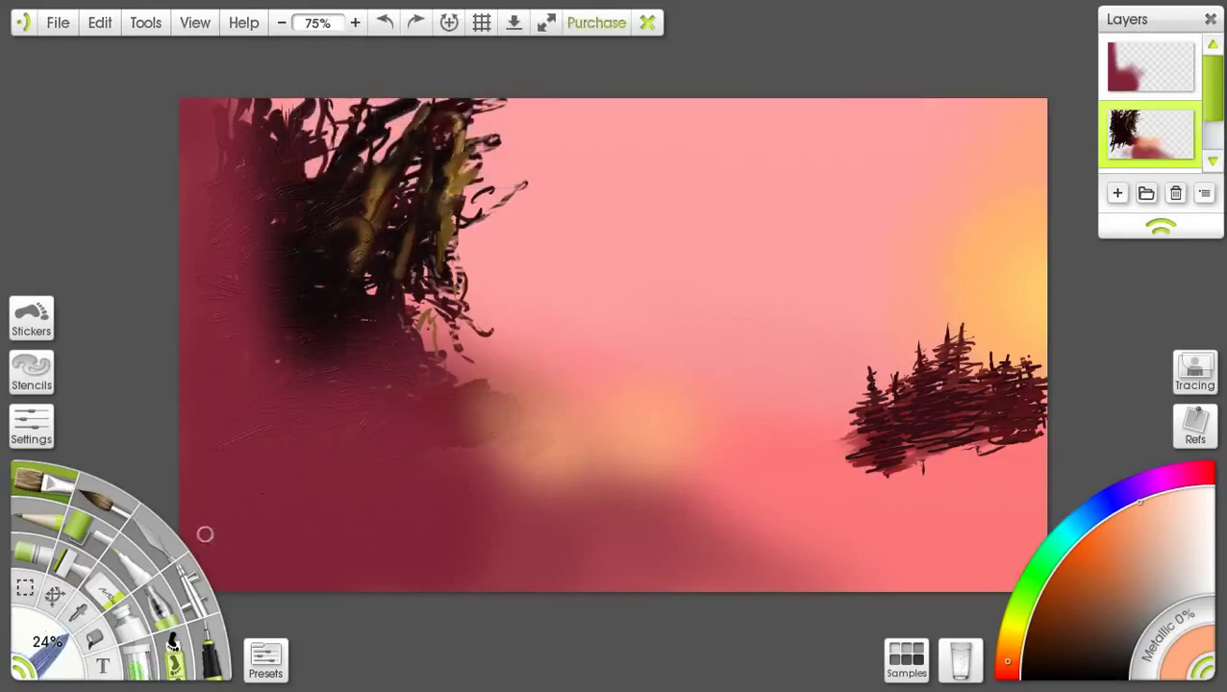
mouse_move(494, 443)
left_mouse_down()
mouse_move(513, 446)
mouse_move(504, 452)
left_mouse_up()
key("ctrl+z")
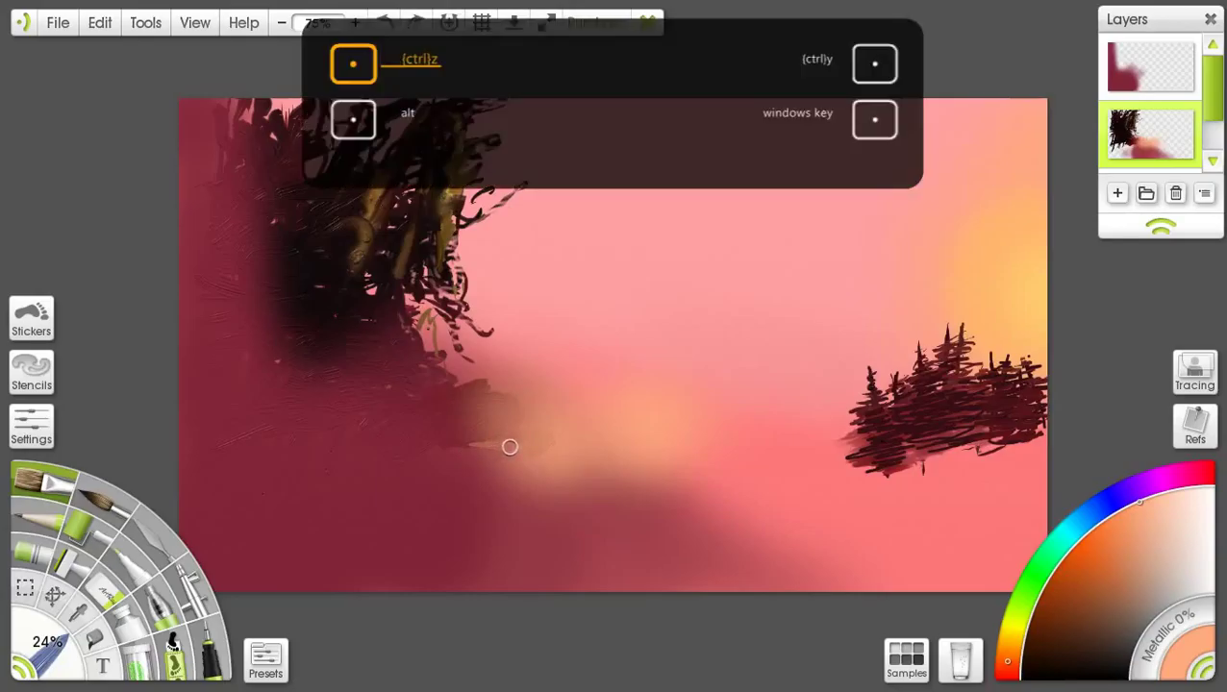
Step: Try dabbing peach-orange on the top layer, undo the dabs, and return to the layer holding the large dark tree
left_click(1145, 91)
left_click_drag(471, 446, 513, 442)
key("ctrl+z")
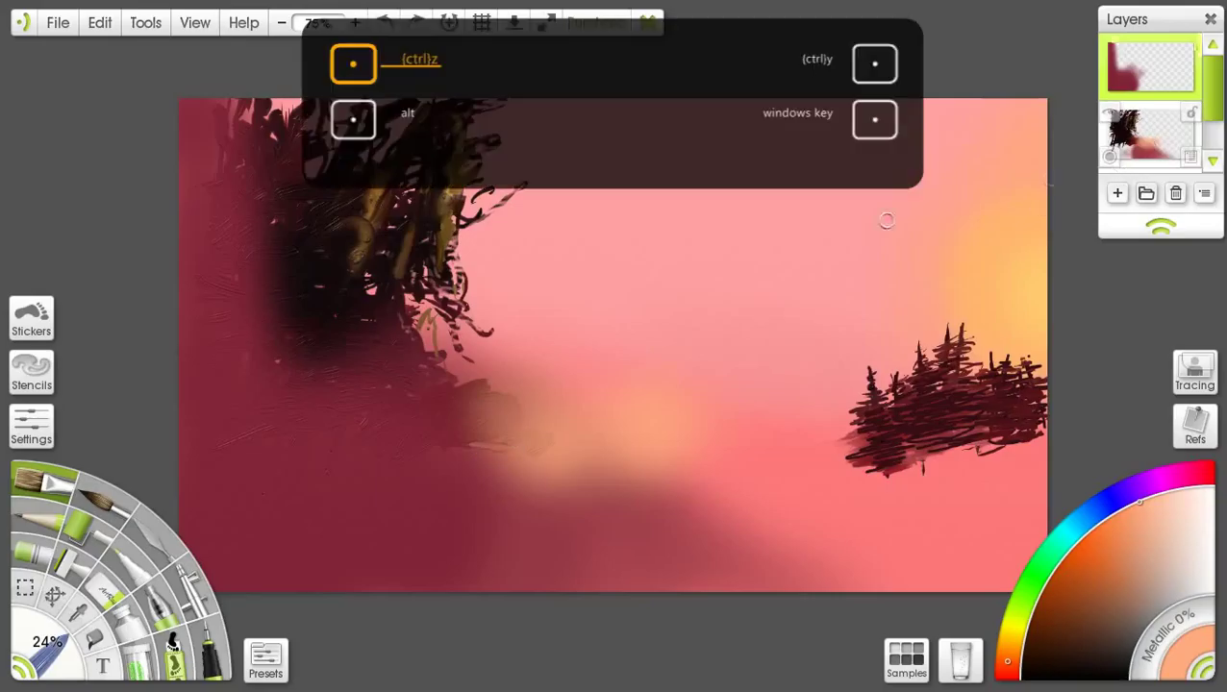
left_click_drag(424, 437, 417, 435)
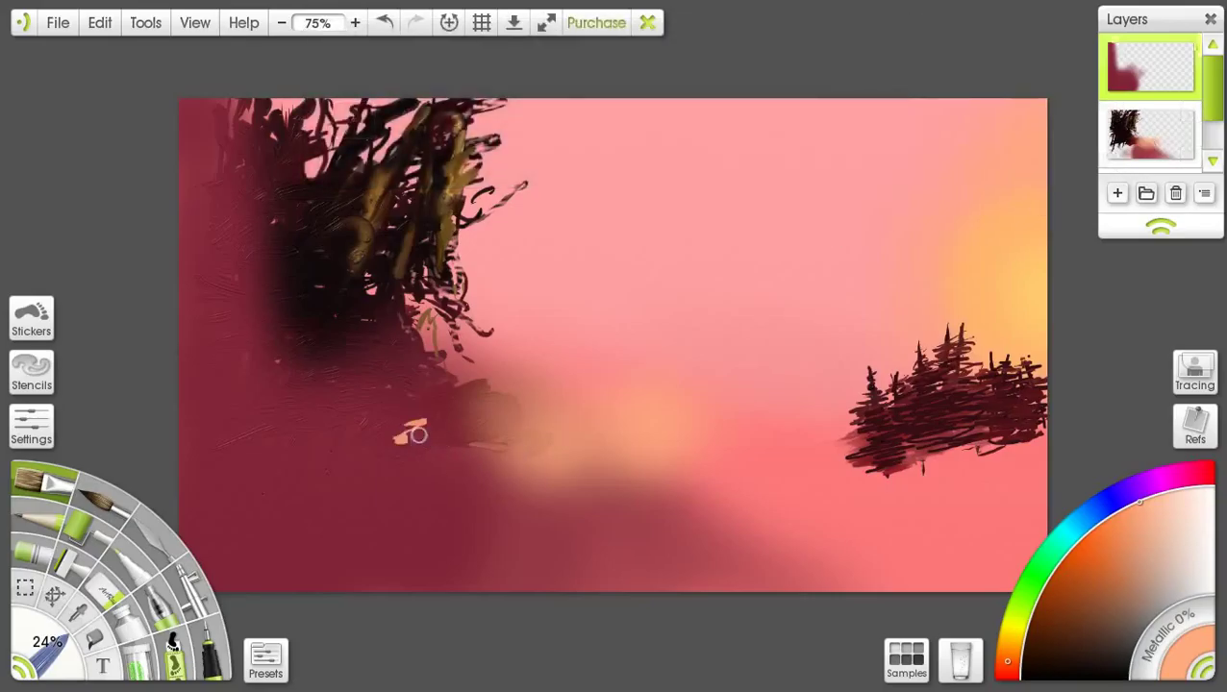
key("ctrl+z")
left_click(1154, 141)
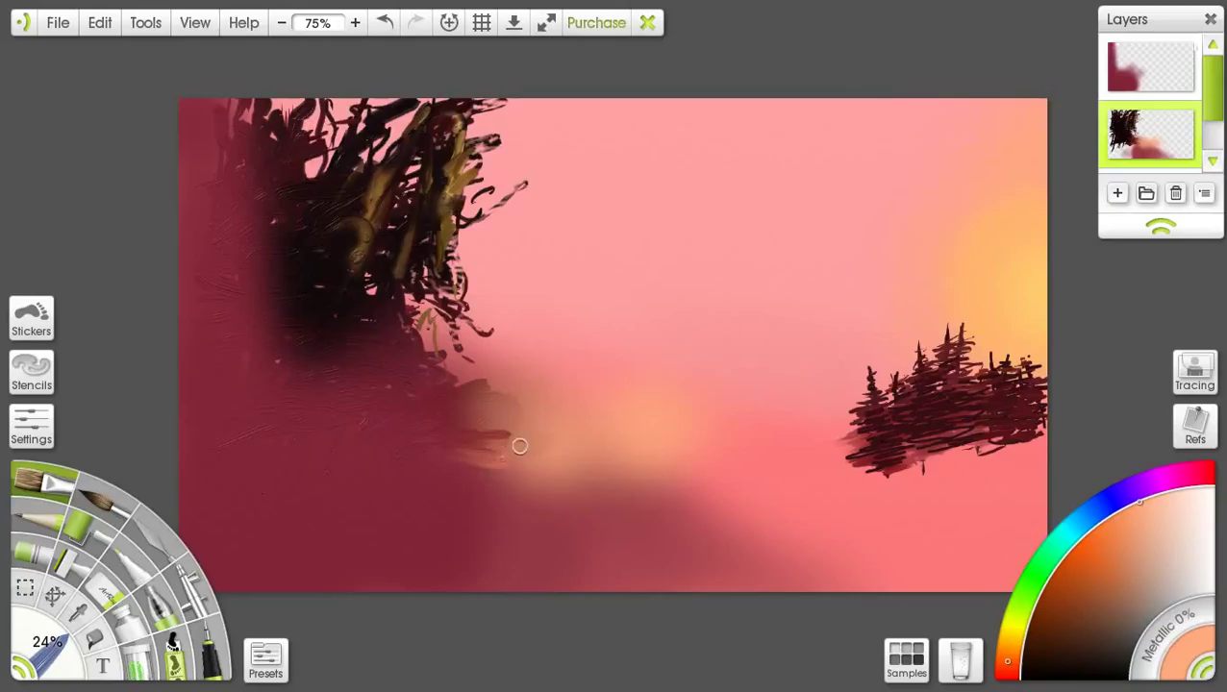
Step: Paint peach-orange Oil Brush strokes at 24% from the large tree's base across the glow and down the slope
left_click_drag(493, 411, 530, 442)
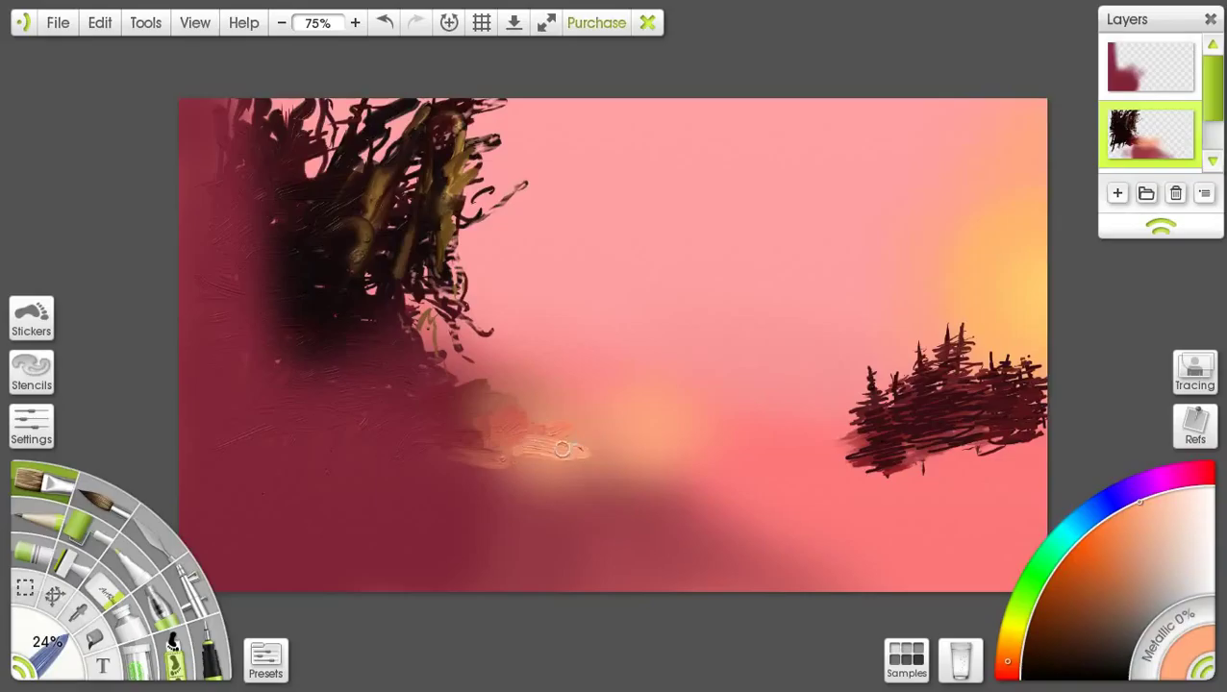
mouse_move(535, 438)
left_mouse_down()
mouse_move(572, 446)
mouse_move(552, 459)
mouse_move(557, 469)
mouse_move(549, 446)
mouse_move(541, 471)
mouse_move(582, 466)
left_mouse_up()
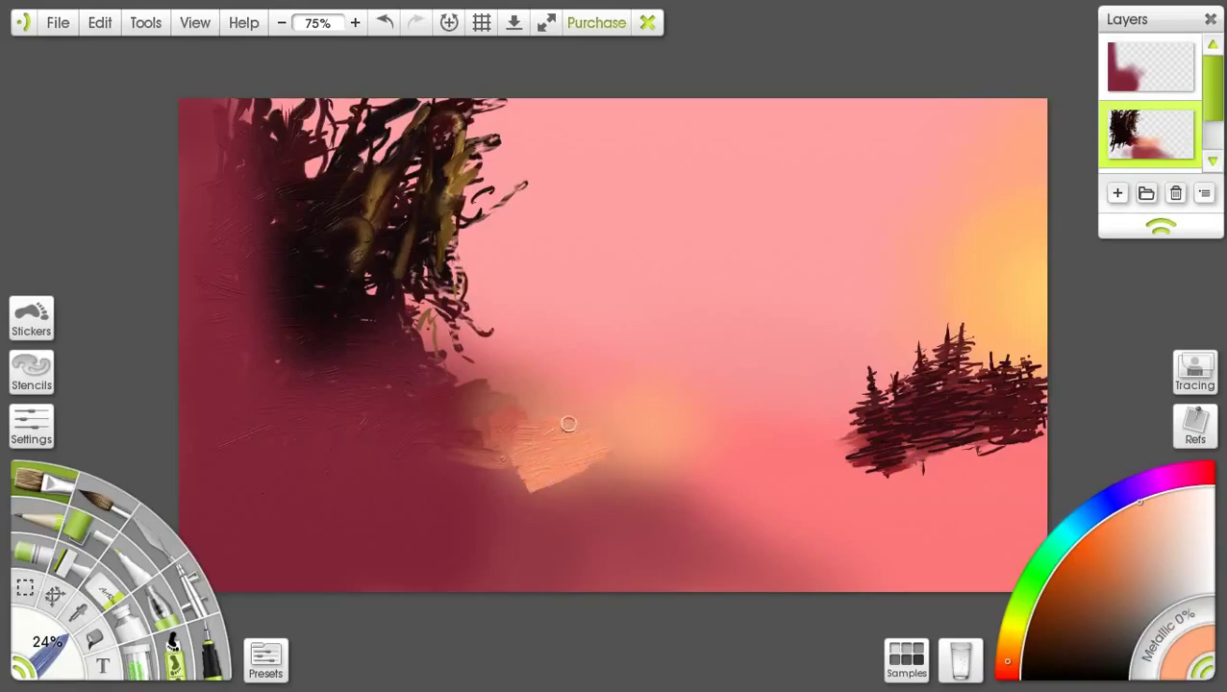
mouse_move(569, 424)
left_mouse_down()
mouse_move(582, 451)
mouse_move(565, 483)
mouse_move(501, 490)
mouse_move(507, 457)
mouse_move(556, 482)
mouse_move(532, 501)
mouse_move(581, 498)
mouse_move(527, 534)
mouse_move(528, 558)
mouse_move(497, 591)
mouse_move(548, 560)
mouse_move(574, 485)
mouse_move(624, 446)
mouse_move(563, 482)
mouse_move(597, 486)
mouse_move(632, 462)
mouse_move(632, 435)
mouse_move(504, 397)
mouse_move(634, 442)
left_mouse_up()
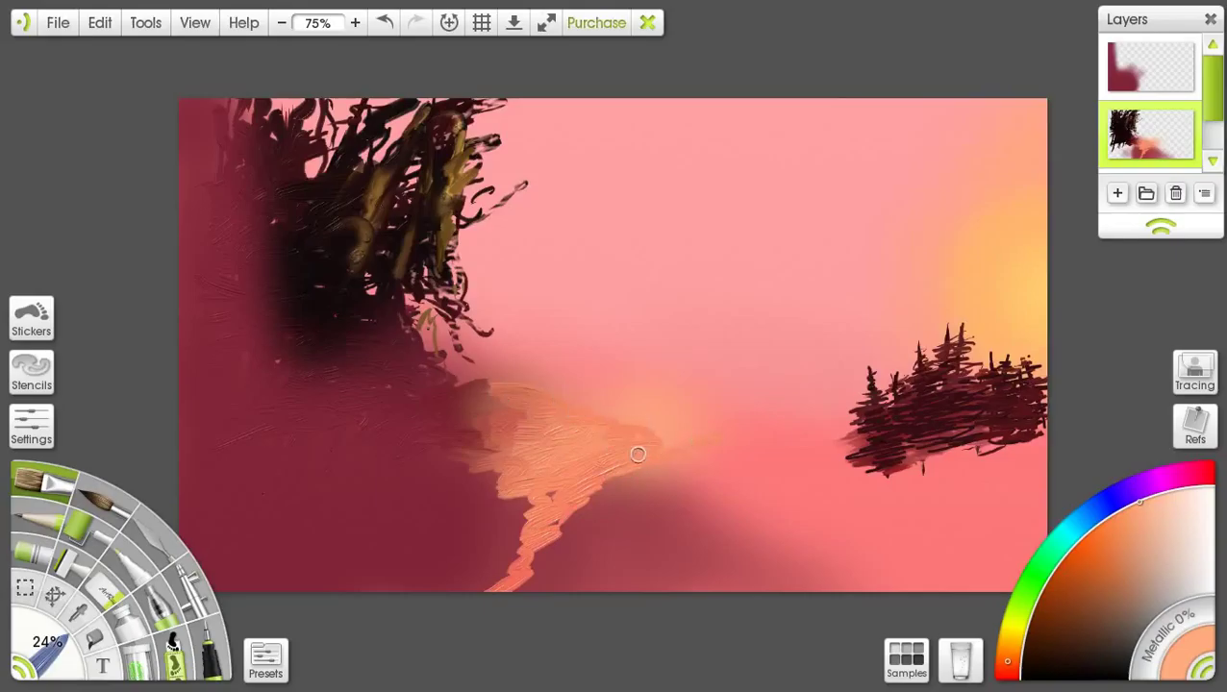
mouse_move(680, 432)
left_mouse_down()
mouse_move(651, 451)
mouse_move(690, 465)
mouse_move(652, 462)
left_mouse_up()
Step: Undo the peach strokes reaching toward the distant pines and paint short peach-orange strokes along the slope's lower edge
mouse_move(584, 495)
left_mouse_down()
mouse_move(681, 464)
mouse_move(573, 523)
mouse_move(616, 516)
mouse_move(536, 554)
mouse_move(574, 540)
mouse_move(548, 562)
mouse_move(584, 555)
mouse_move(576, 569)
mouse_move(539, 574)
mouse_move(588, 508)
mouse_move(534, 547)
mouse_move(625, 487)
mouse_move(645, 492)
mouse_move(562, 580)
mouse_move(643, 518)
mouse_move(645, 486)
mouse_move(746, 415)
mouse_move(595, 395)
left_mouse_up()
mouse_move(751, 405)
left_mouse_down()
mouse_move(791, 375)
mouse_move(803, 394)
left_mouse_up()
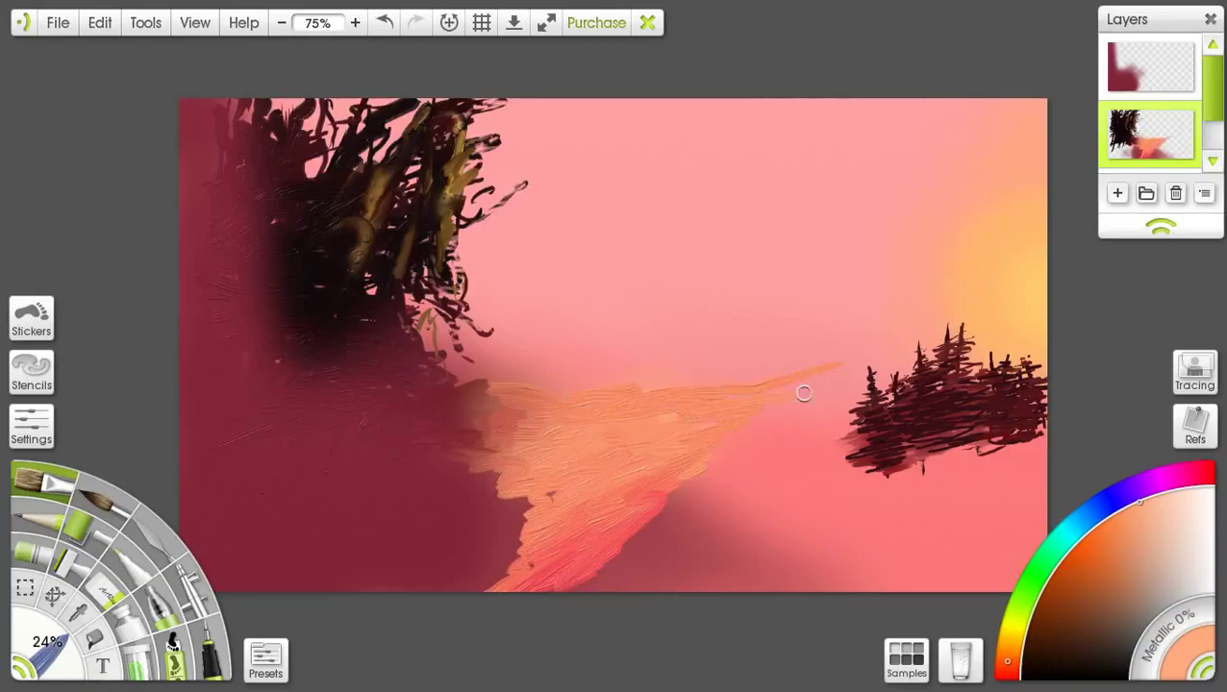
key("ctrl+z")
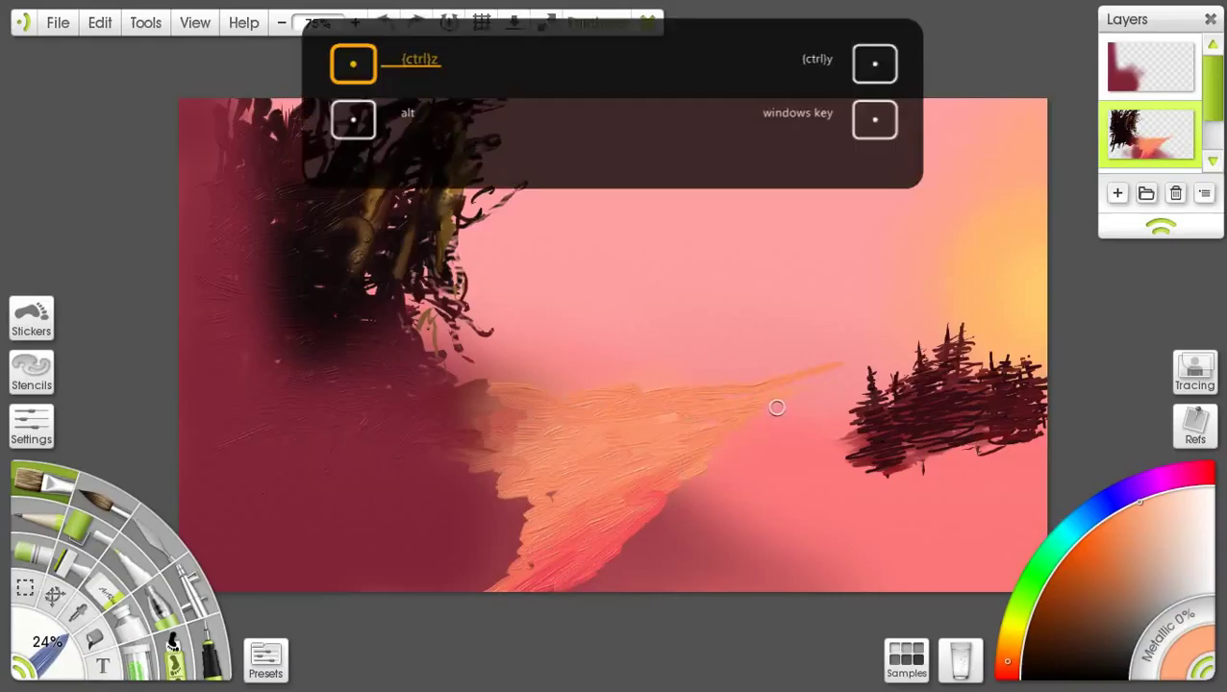
key("ctrl+z")
mouse_move(690, 471)
left_mouse_down()
mouse_move(715, 492)
mouse_move(596, 534)
mouse_move(615, 534)
mouse_move(587, 552)
mouse_move(542, 550)
mouse_move(582, 577)
left_mouse_up()
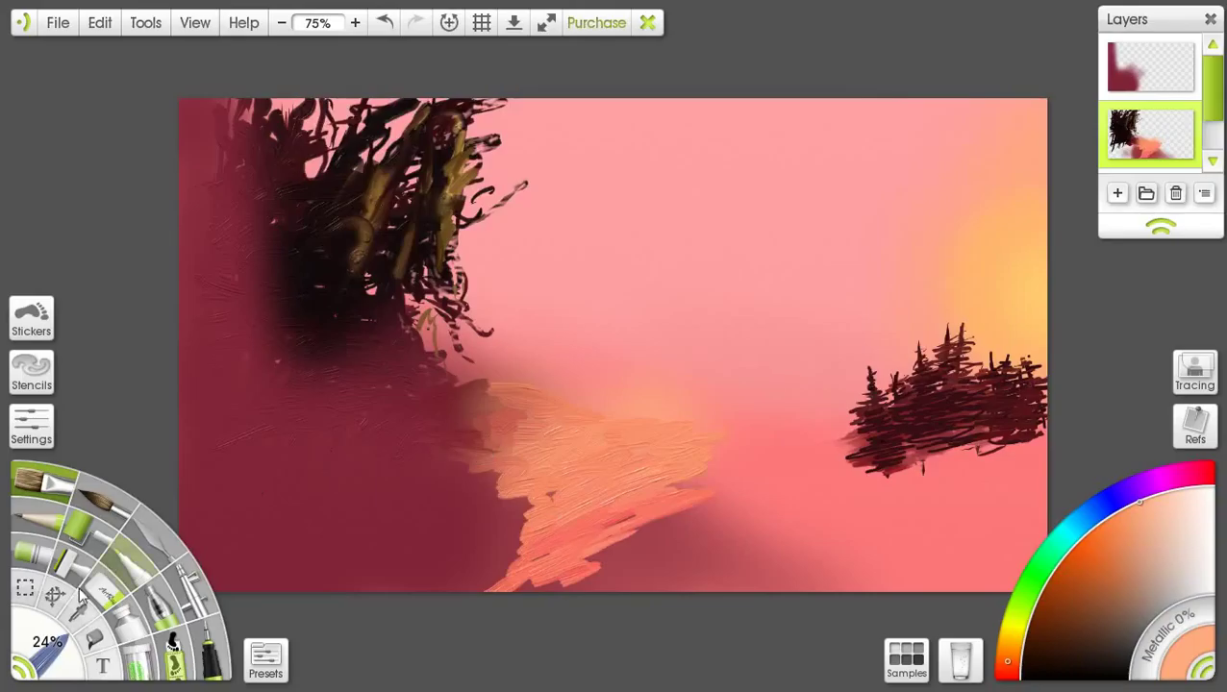
Step: Sample the slope's dark crimson and airbrush it at 200% over the peach patch's shaded edge, undoing the last strokes
left_click(196, 587)
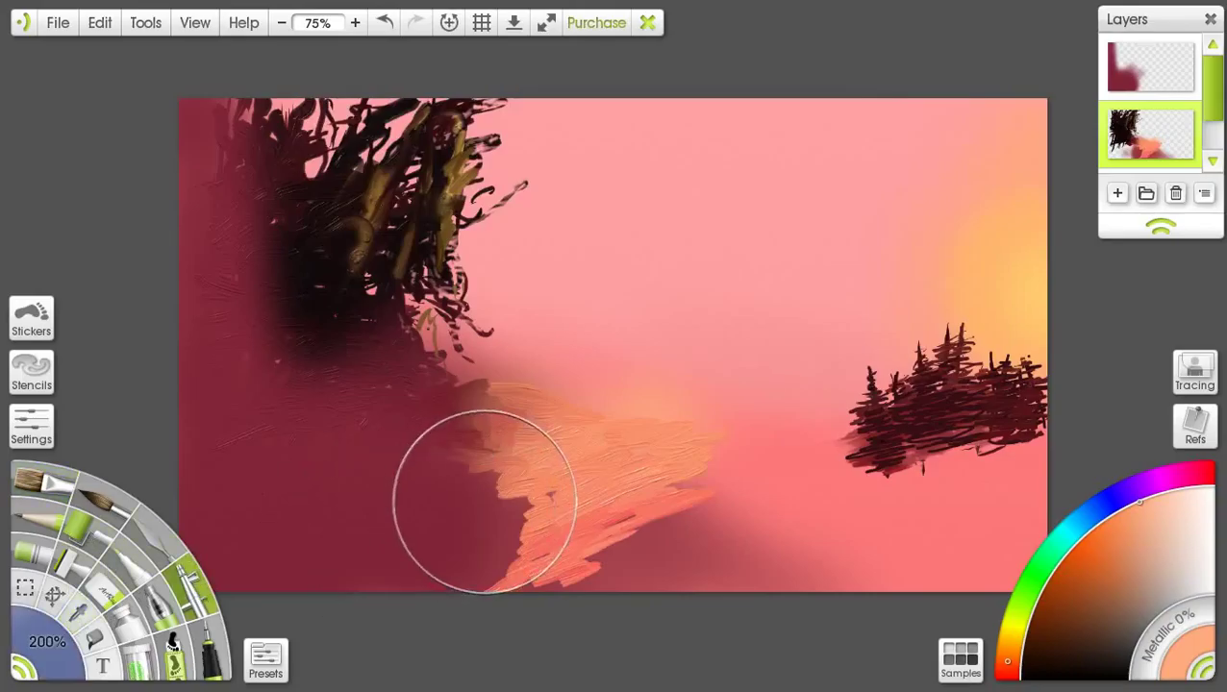
key("ctrl+z")
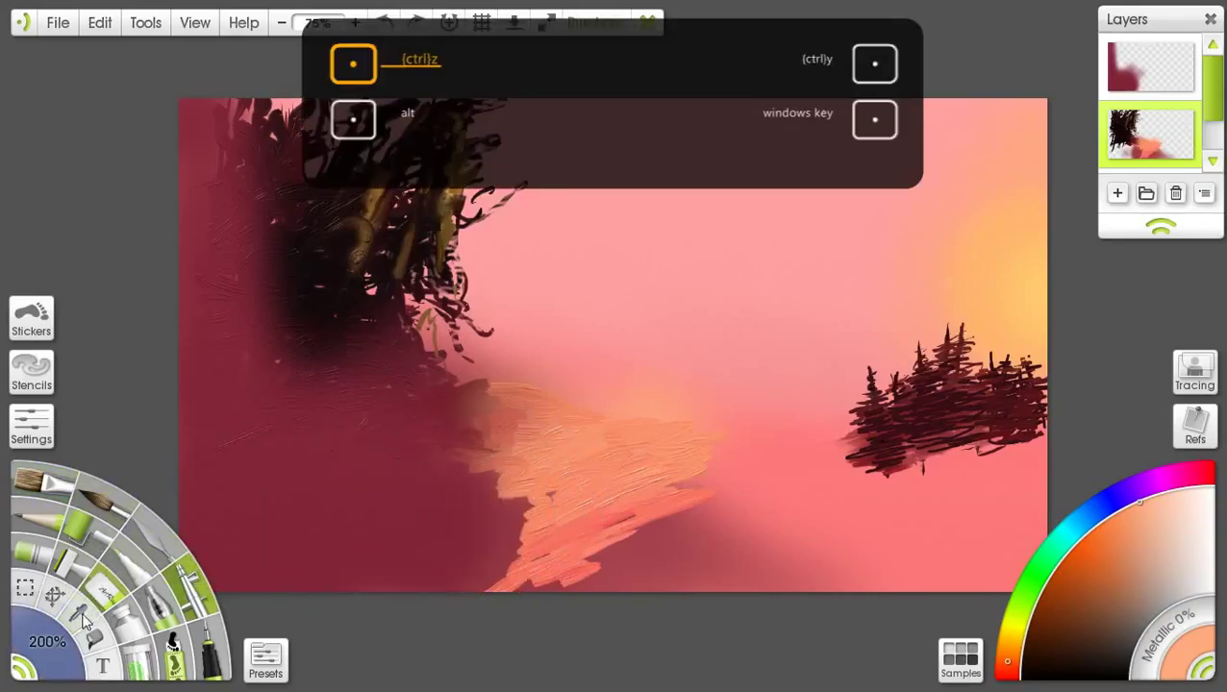
left_click(525, 520, "alt")
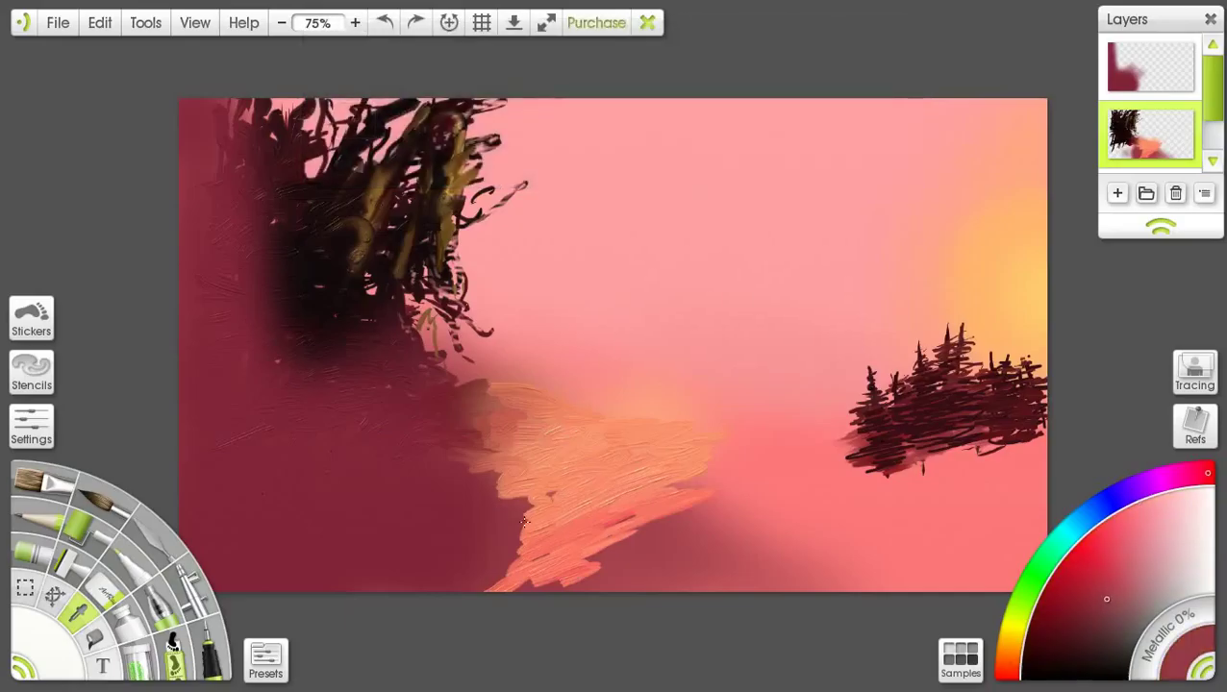
left_click_drag(526, 520, 490, 521)
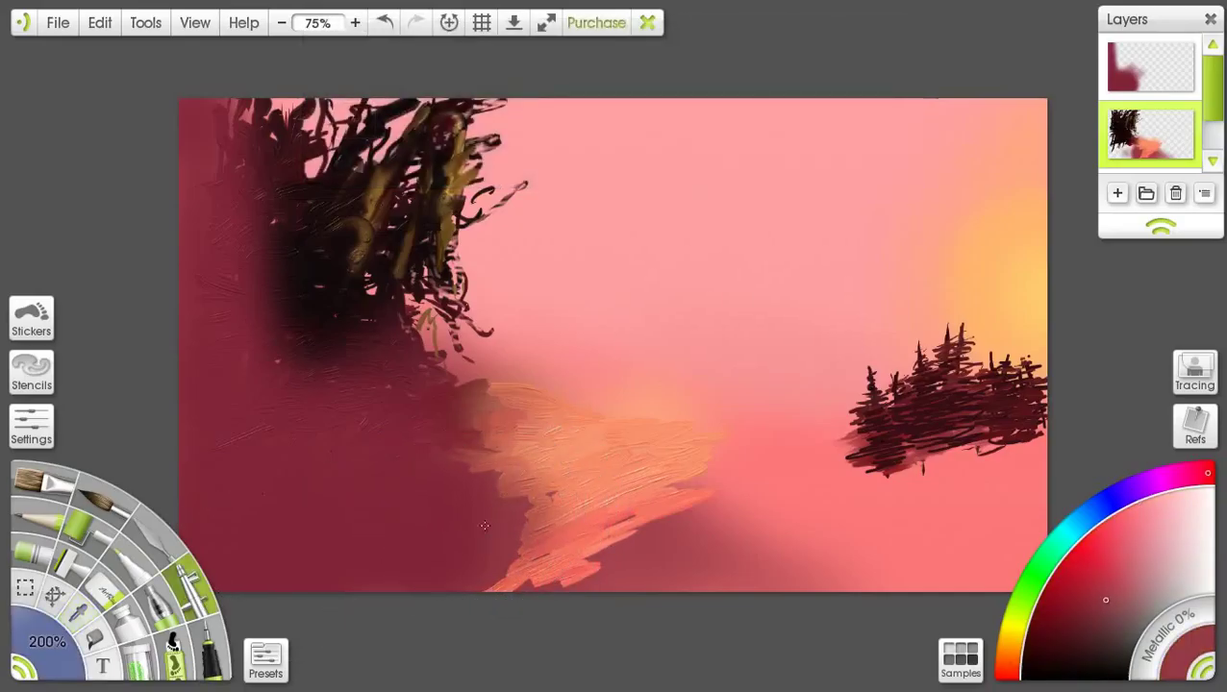
left_click_drag(479, 569, 465, 569)
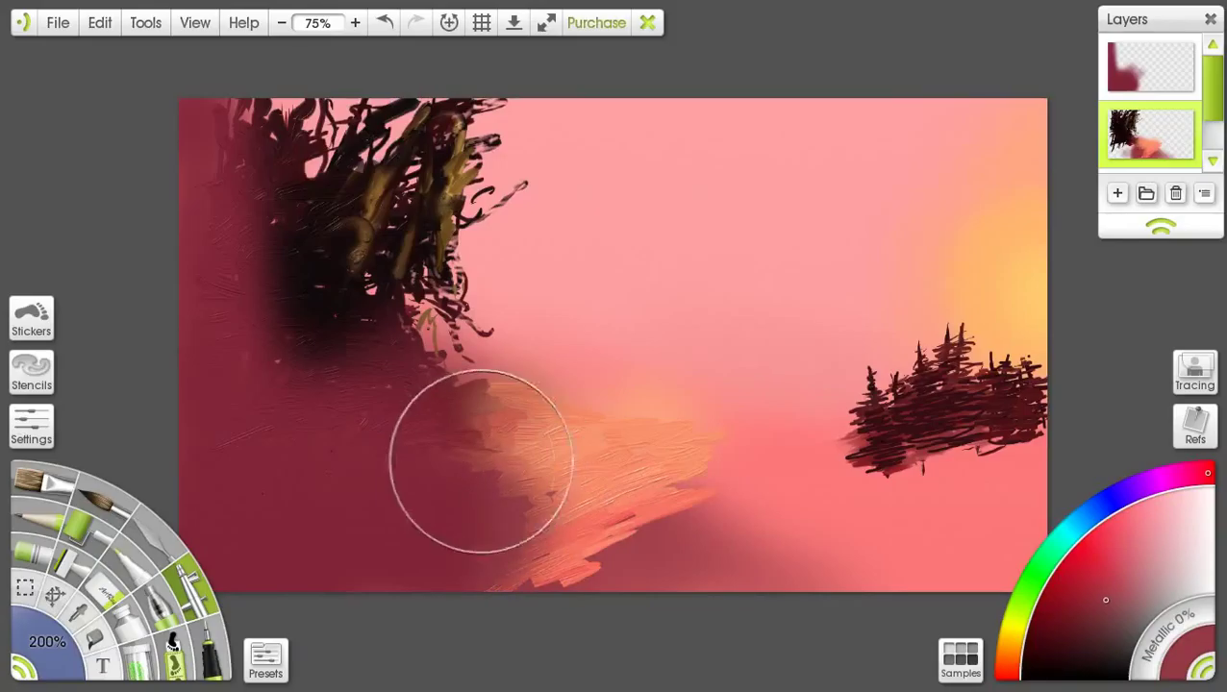
mouse_move(482, 465)
left_mouse_down()
mouse_move(623, 427)
mouse_move(465, 446)
mouse_move(509, 425)
mouse_move(462, 453)
mouse_move(489, 432)
left_mouse_up()
mouse_move(489, 432)
left_mouse_down()
mouse_move(491, 402)
mouse_move(513, 392)
left_mouse_up()
key("ctrl+z")
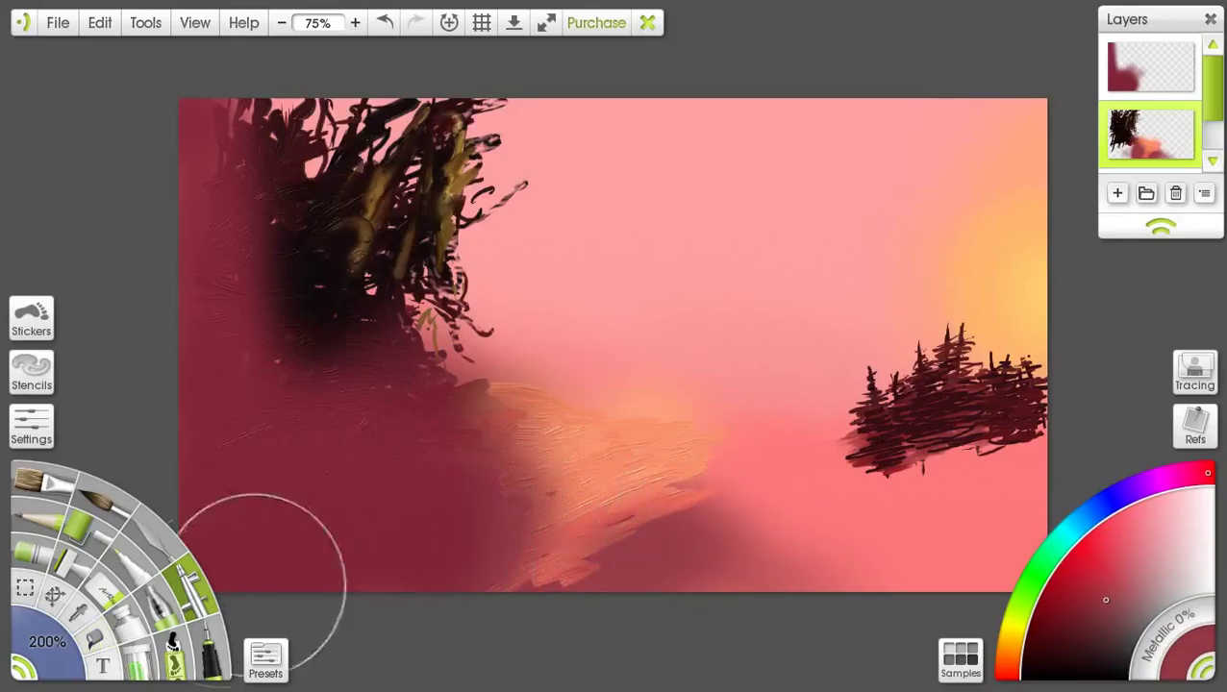
key("ctrl+z")
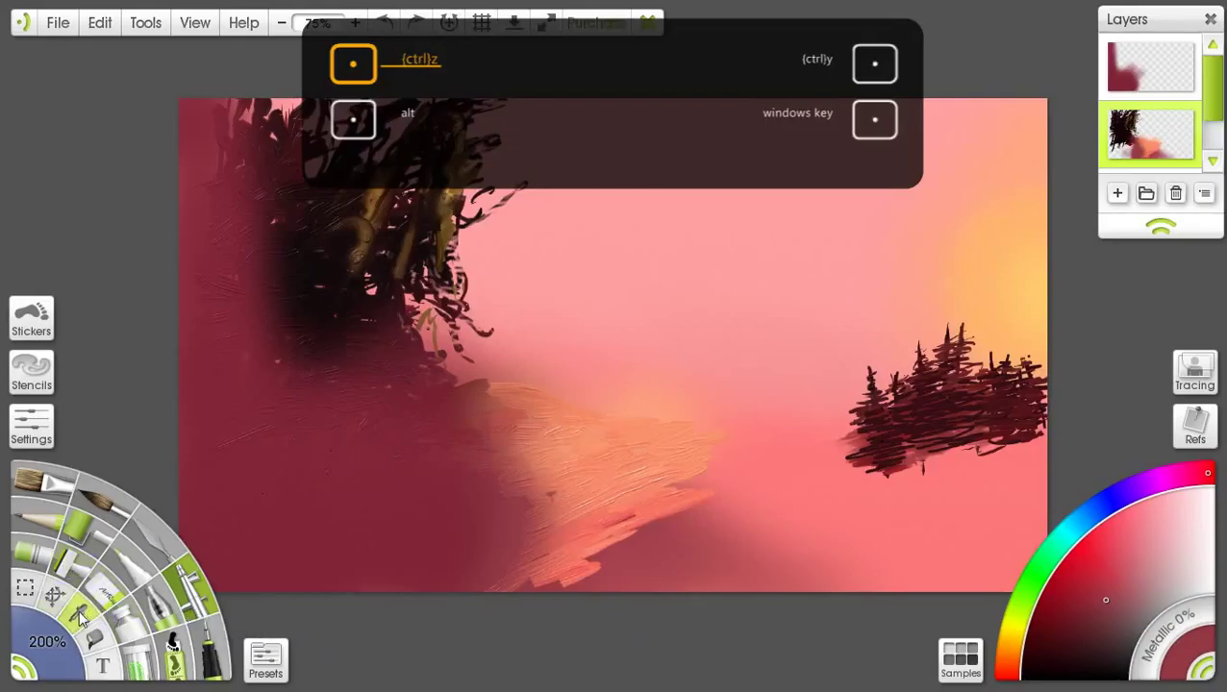
Step: Sample a muted red from the slope and airbrush it at 200% across the foreground below the distant pines
left_click(80, 620)
left_click(785, 512)
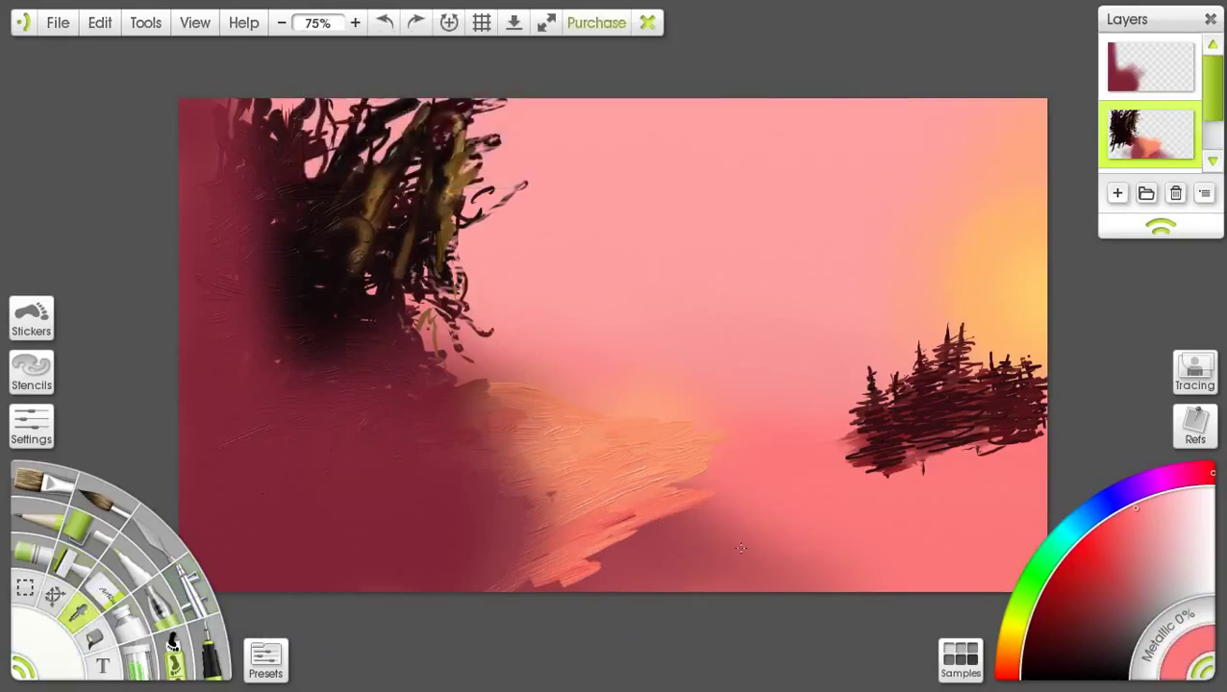
left_click(559, 572)
left_click(204, 588)
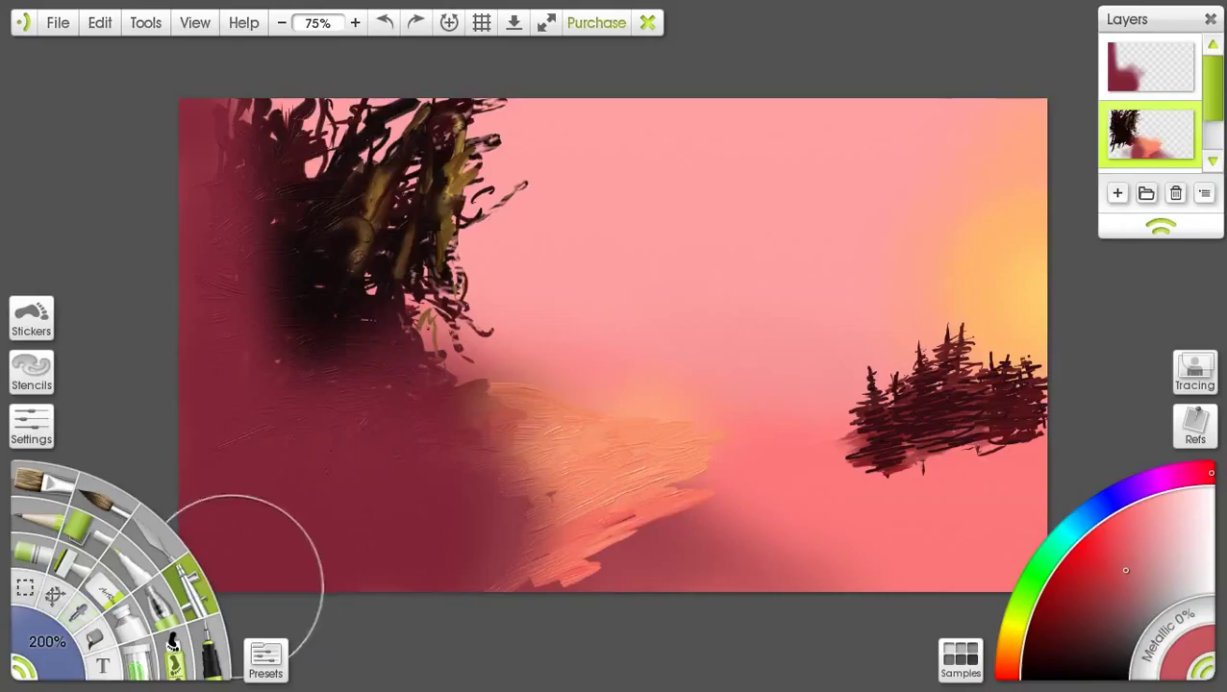
mouse_move(616, 579)
left_mouse_down()
mouse_move(685, 563)
mouse_move(648, 562)
mouse_move(671, 517)
mouse_move(734, 476)
mouse_move(616, 522)
mouse_move(632, 511)
mouse_move(545, 570)
mouse_move(653, 488)
mouse_move(597, 504)
mouse_move(684, 479)
mouse_move(765, 481)
mouse_move(735, 503)
mouse_move(752, 516)
mouse_move(711, 532)
mouse_move(864, 546)
mouse_move(784, 561)
mouse_move(947, 577)
mouse_move(787, 553)
mouse_move(970, 539)
mouse_move(845, 542)
mouse_move(939, 536)
mouse_move(1019, 498)
mouse_move(943, 502)
mouse_move(942, 524)
mouse_move(898, 562)
left_mouse_up()
left_click(631, 512)
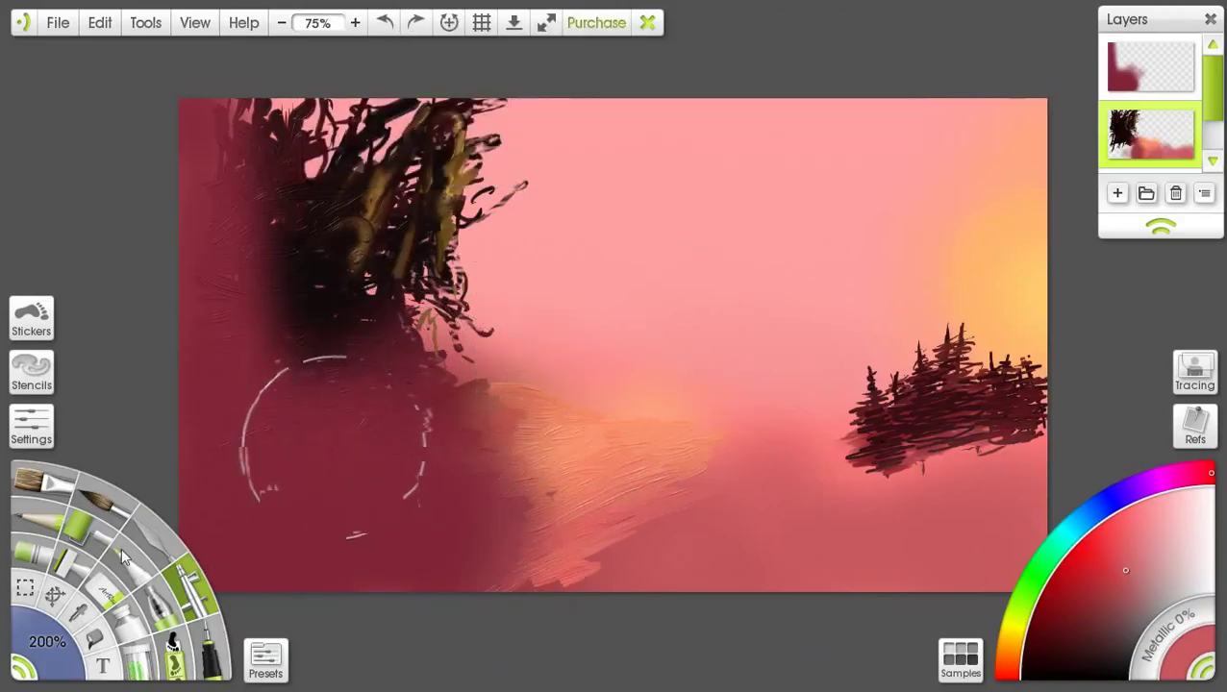
Step: Stroke muted red and dark maroon under the distant pines with the Oil Brush at 24%
left_click(46, 487)
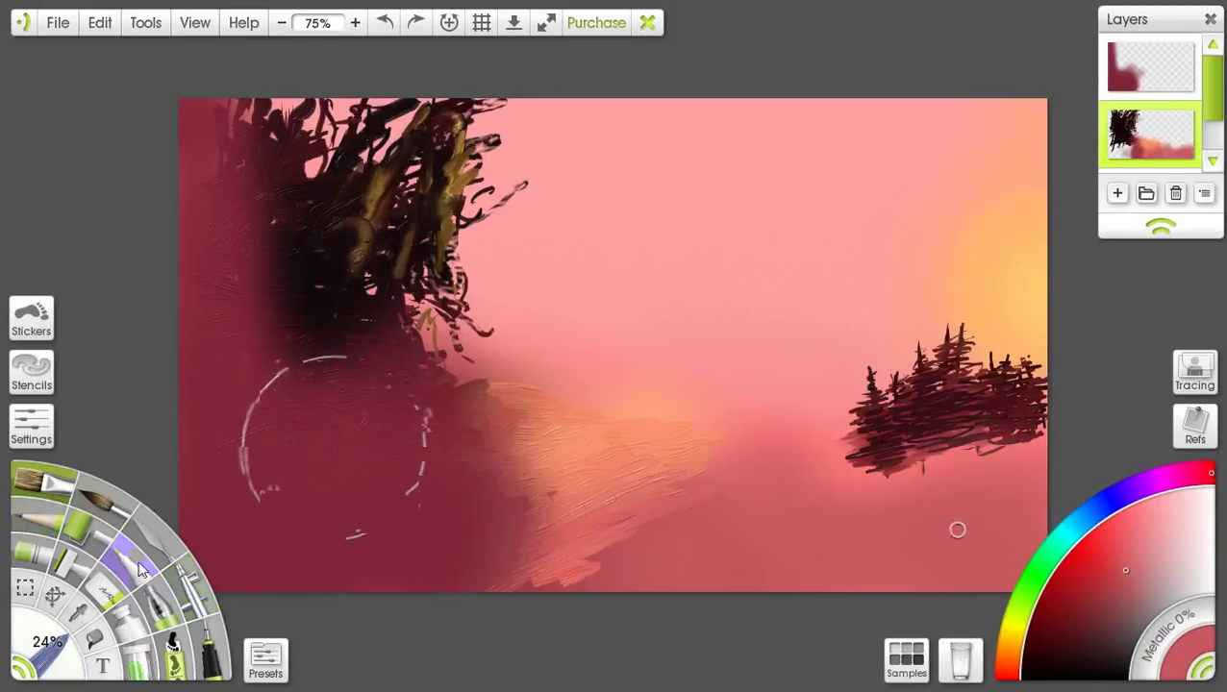
left_click_drag(926, 471, 968, 455)
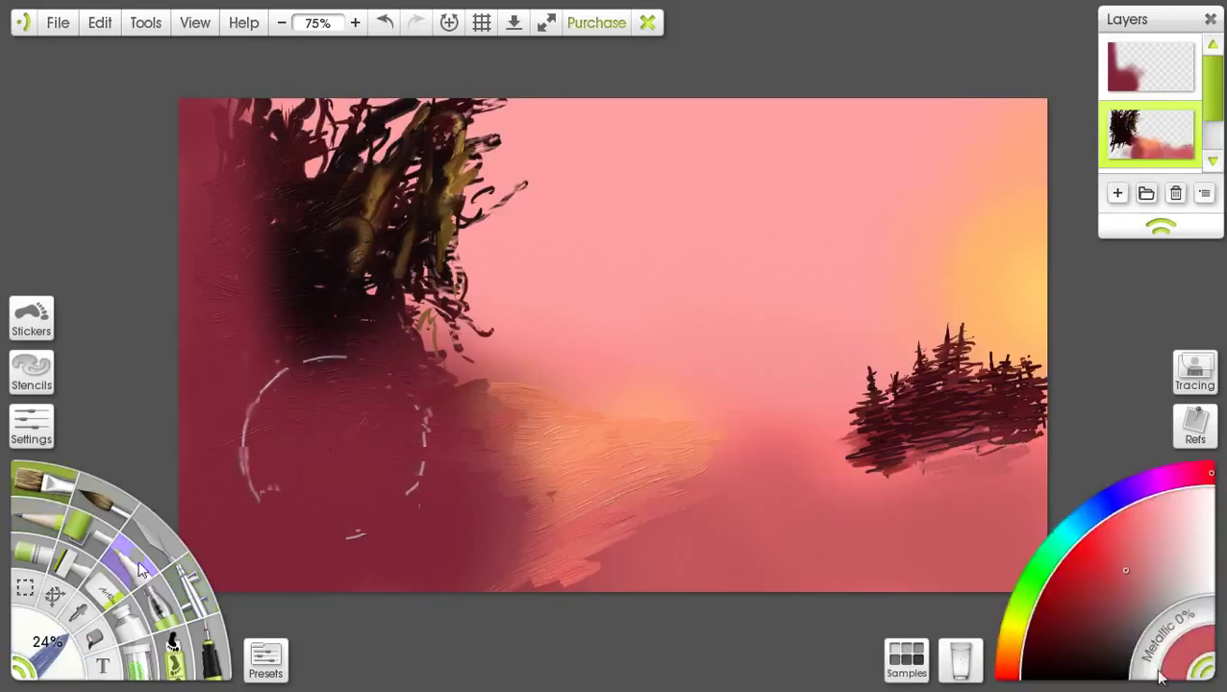
left_click(1083, 636)
left_click_drag(1013, 471, 959, 461)
Step: Switch to the top layer and paint dark maroon strokes along the base of the distant pines
mouse_move(1161, 72)
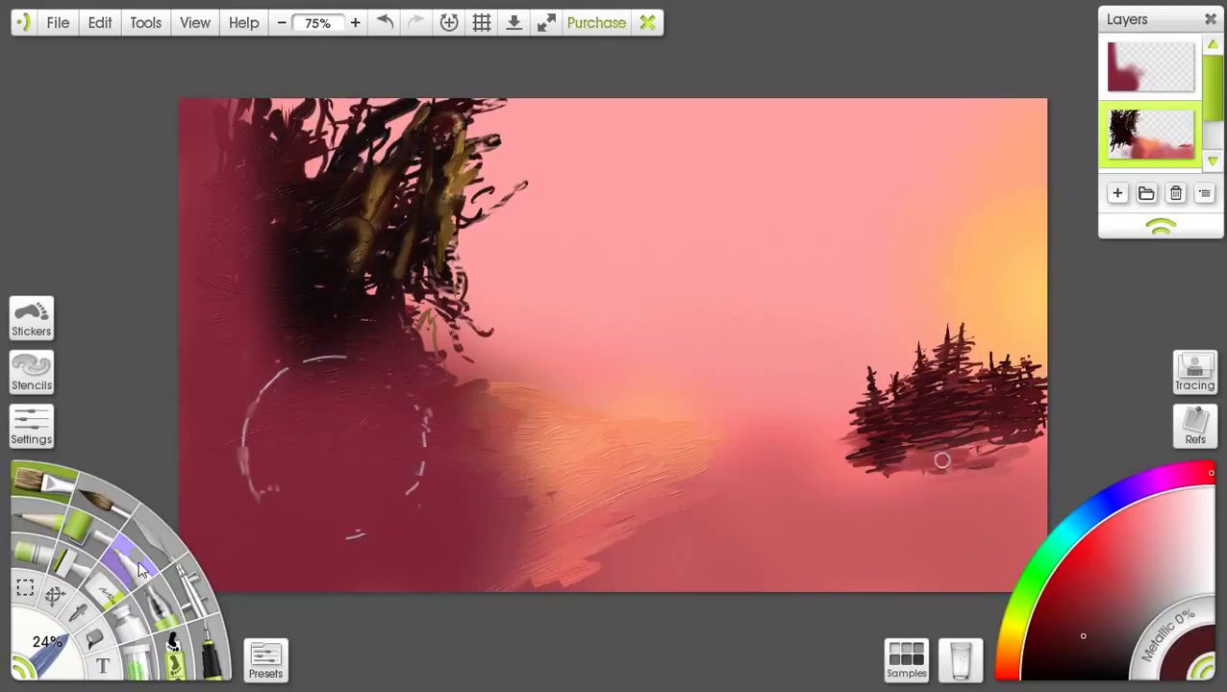
left_click(1144, 73)
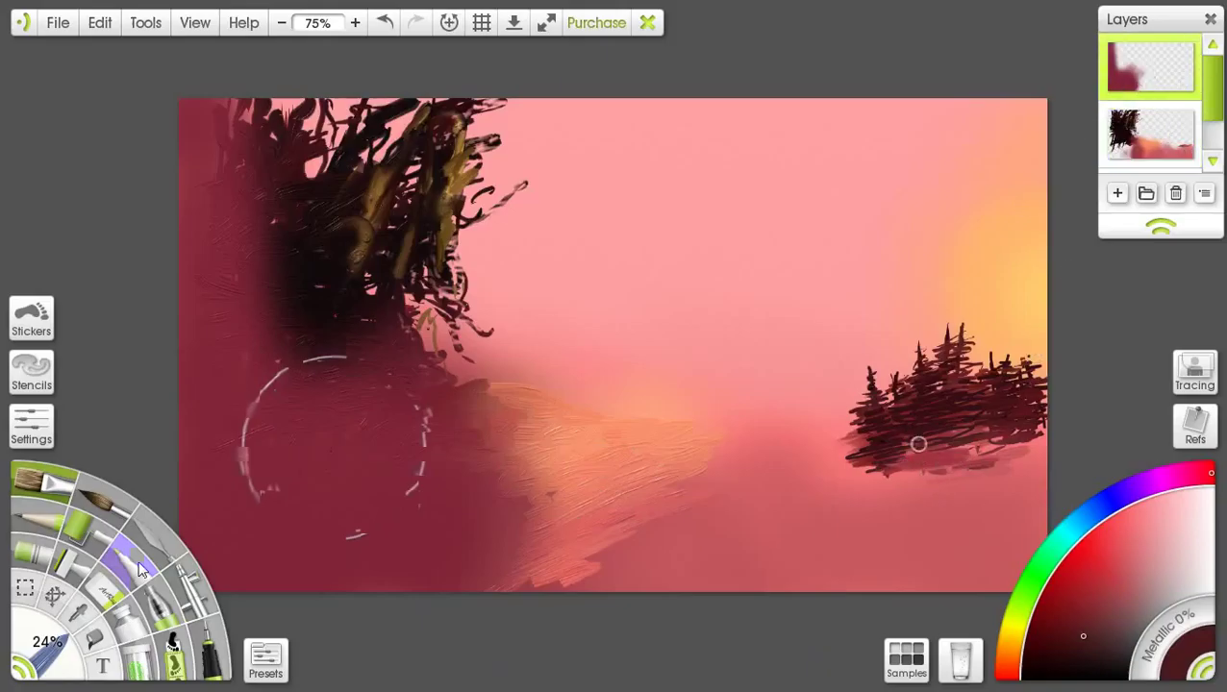
mouse_move(918, 445)
left_mouse_down()
mouse_move(913, 480)
mouse_move(987, 448)
mouse_move(941, 459)
mouse_move(1020, 475)
left_mouse_up()
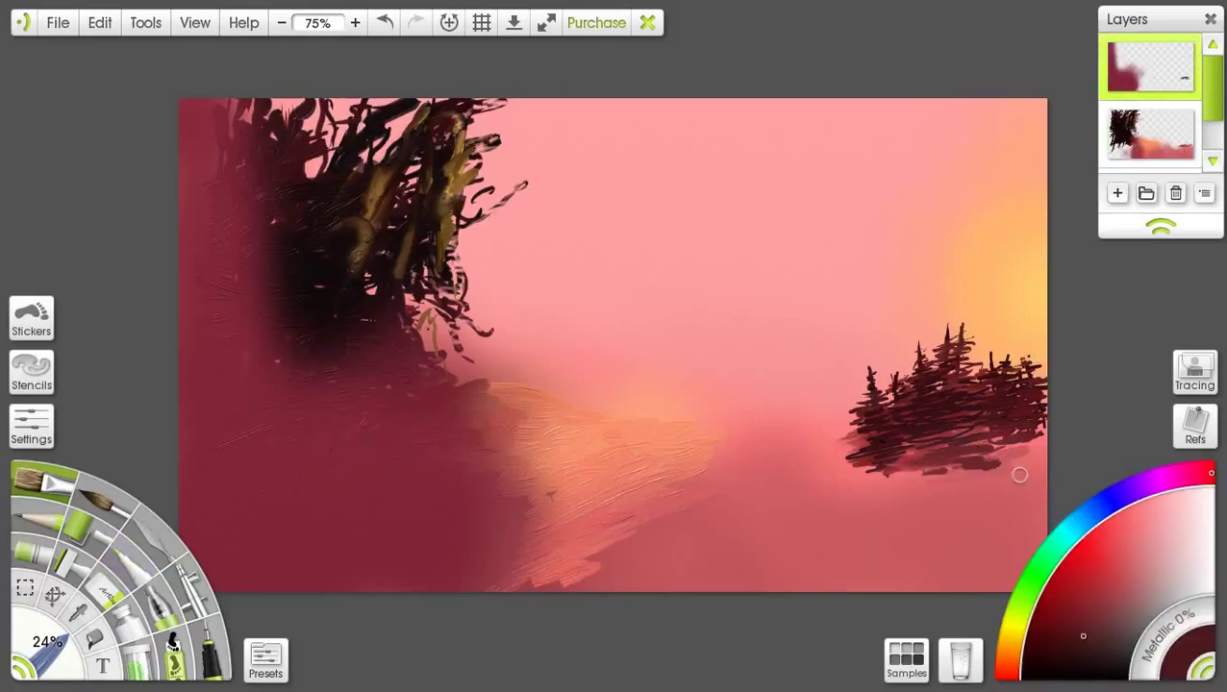
Step: Pick a near-black maroon and paint slanting and downward tree shapes beneath the near end of the pine clump
left_click(1086, 659)
mouse_move(924, 445)
left_mouse_down()
mouse_move(989, 447)
mouse_move(927, 471)
mouse_move(895, 470)
mouse_move(887, 455)
mouse_move(830, 485)
mouse_move(861, 450)
mouse_move(875, 463)
mouse_move(845, 492)
mouse_move(886, 485)
mouse_move(847, 495)
mouse_move(834, 475)
mouse_move(851, 492)
mouse_move(826, 502)
mouse_move(825, 522)
mouse_move(829, 478)
mouse_move(831, 549)
left_mouse_up()
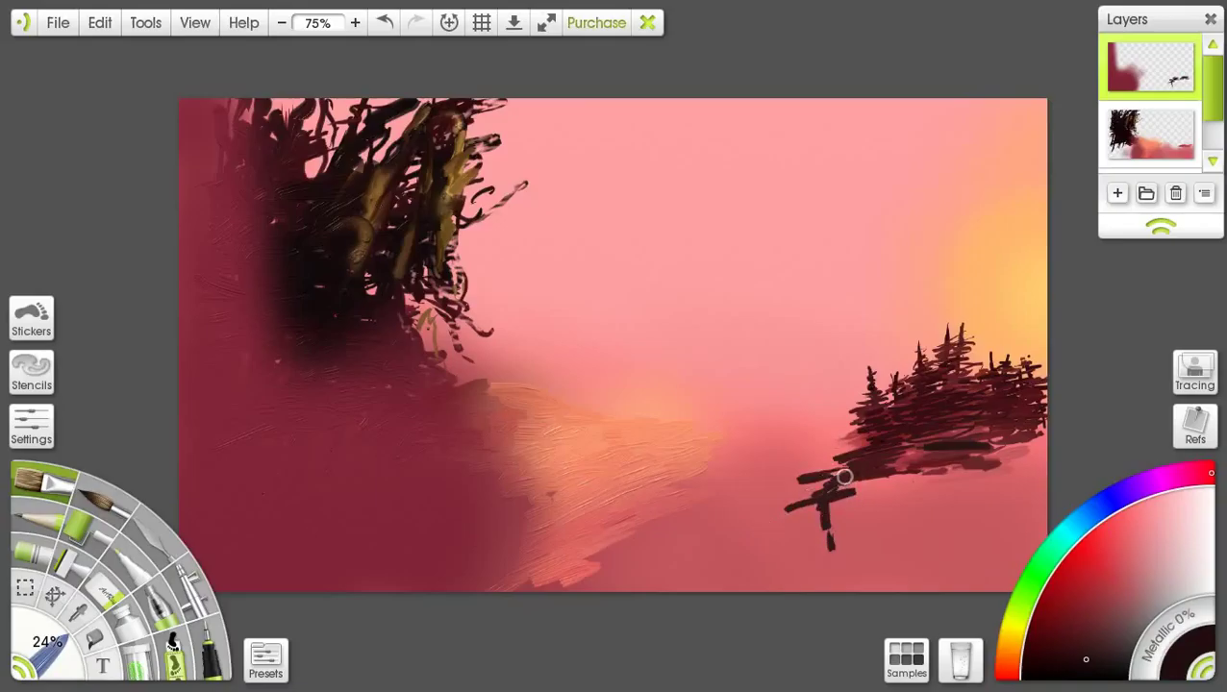
left_click_drag(824, 476, 813, 517)
left_click_drag(871, 474, 866, 562)
mouse_move(864, 479)
left_mouse_down()
mouse_move(878, 509)
mouse_move(856, 533)
mouse_move(880, 534)
mouse_move(845, 500)
mouse_move(817, 514)
left_mouse_up()
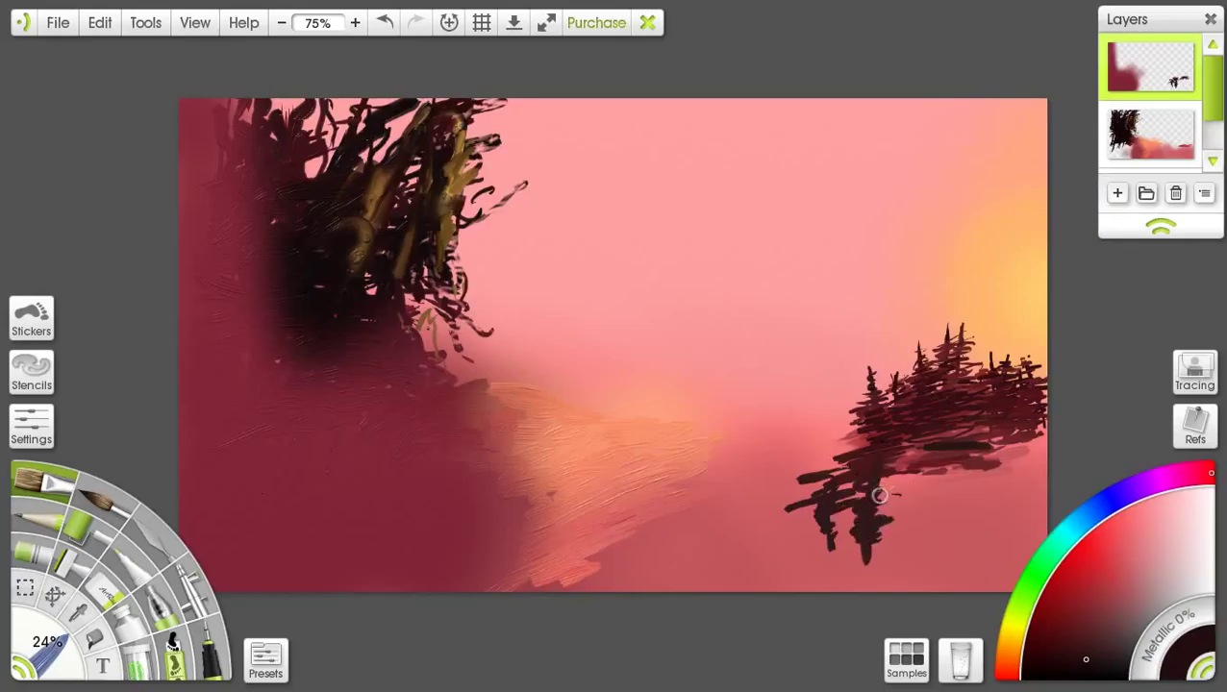
Step: Extend the near-black tree shapes to the canvas edge and fill the gap beneath the distant pines
mouse_move(880, 492)
left_mouse_down()
mouse_move(1036, 480)
mouse_move(896, 486)
mouse_move(952, 470)
mouse_move(918, 481)
mouse_move(1023, 480)
mouse_move(938, 511)
mouse_move(991, 526)
mouse_move(970, 538)
mouse_move(903, 516)
mouse_move(937, 511)
mouse_move(906, 503)
mouse_move(915, 546)
mouse_move(914, 498)
mouse_move(888, 517)
mouse_move(921, 532)
mouse_move(909, 550)
mouse_move(958, 541)
mouse_move(958, 511)
mouse_move(973, 506)
mouse_move(1004, 526)
mouse_move(1010, 569)
left_mouse_up()
mouse_move(1020, 466)
left_mouse_down()
mouse_move(1027, 541)
mouse_move(1031, 523)
mouse_move(1007, 543)
left_mouse_up()
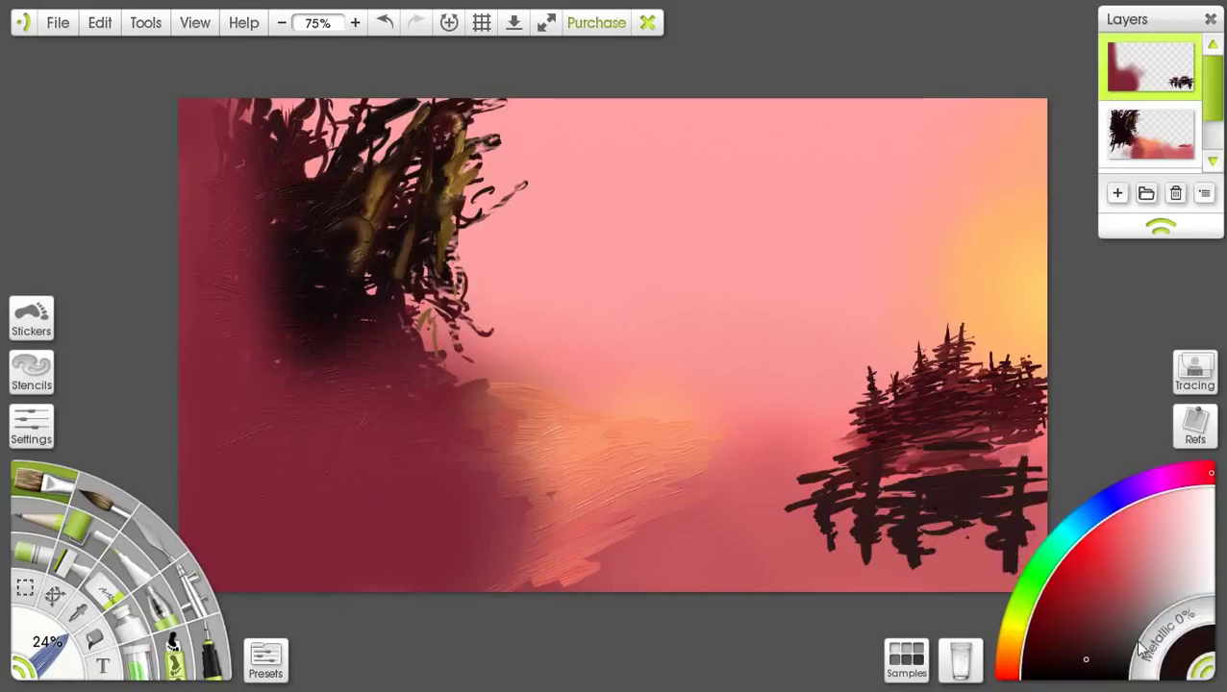
left_click(1208, 679)
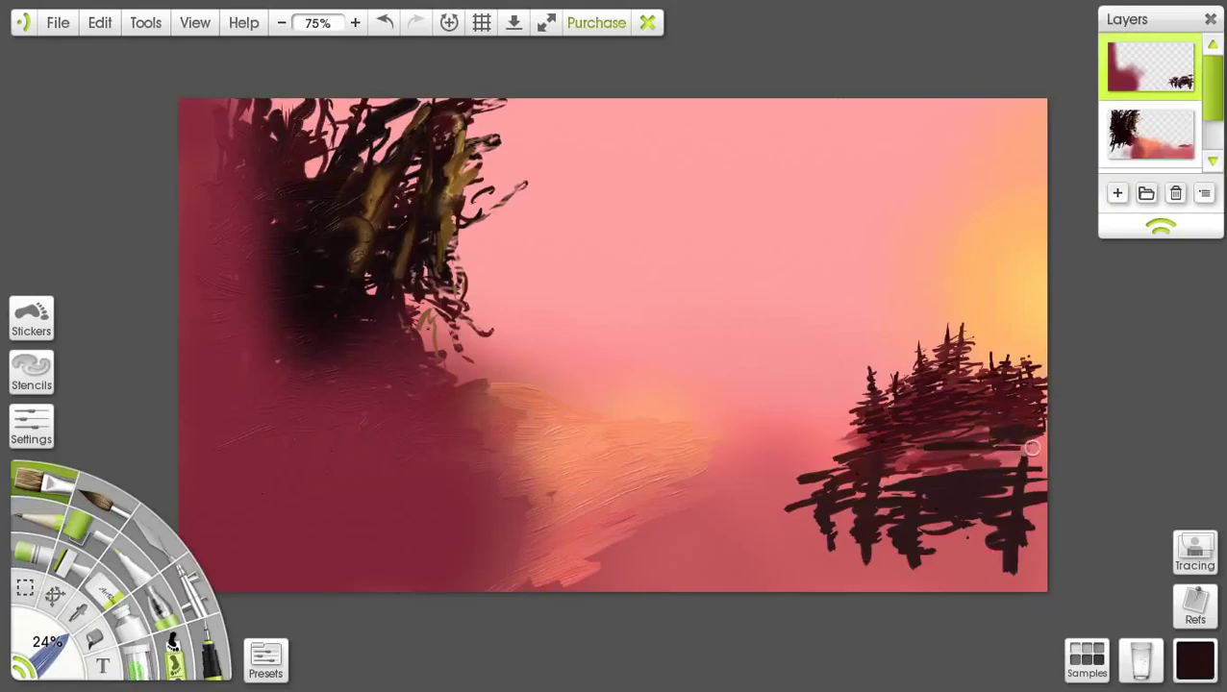
mouse_move(878, 463)
left_mouse_down()
mouse_move(962, 438)
mouse_move(949, 433)
mouse_move(979, 462)
mouse_move(941, 466)
mouse_move(1026, 421)
mouse_move(1017, 476)
left_mouse_up()
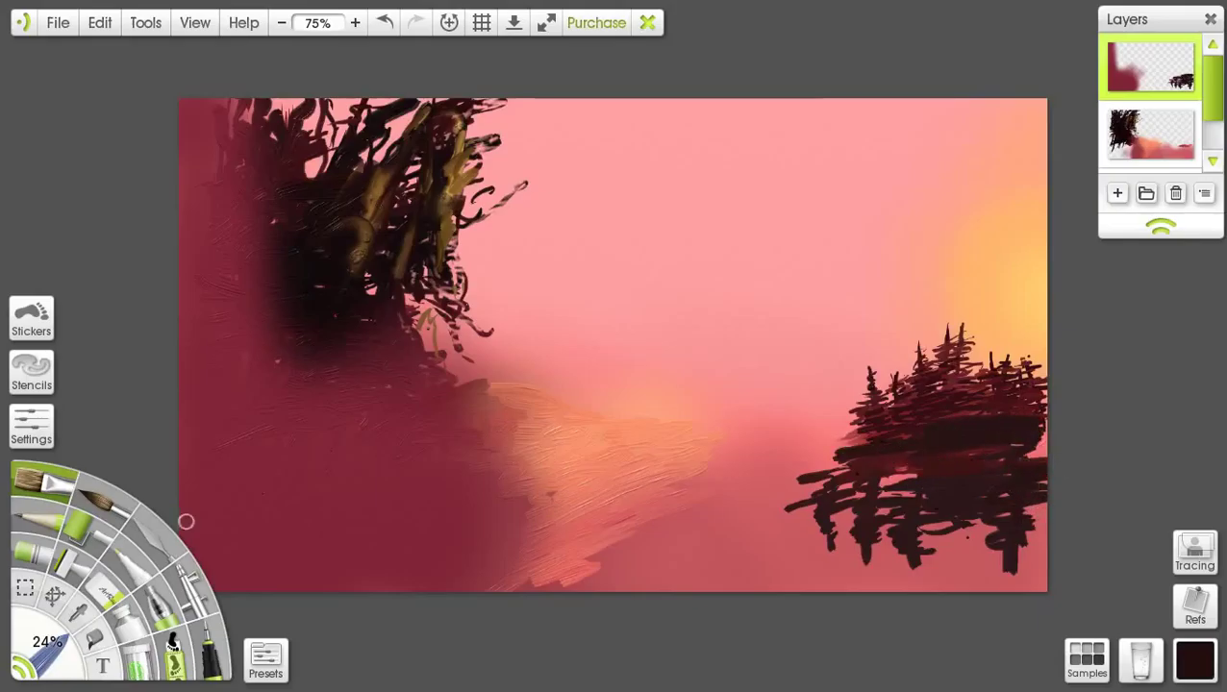
Step: Reduce the Oil Brush to 9% and add thin trunks and branches around the near-black tree shapes
mouse_move(70, 652)
left_mouse_down()
mouse_move(59, 664)
mouse_move(62, 642)
left_mouse_up()
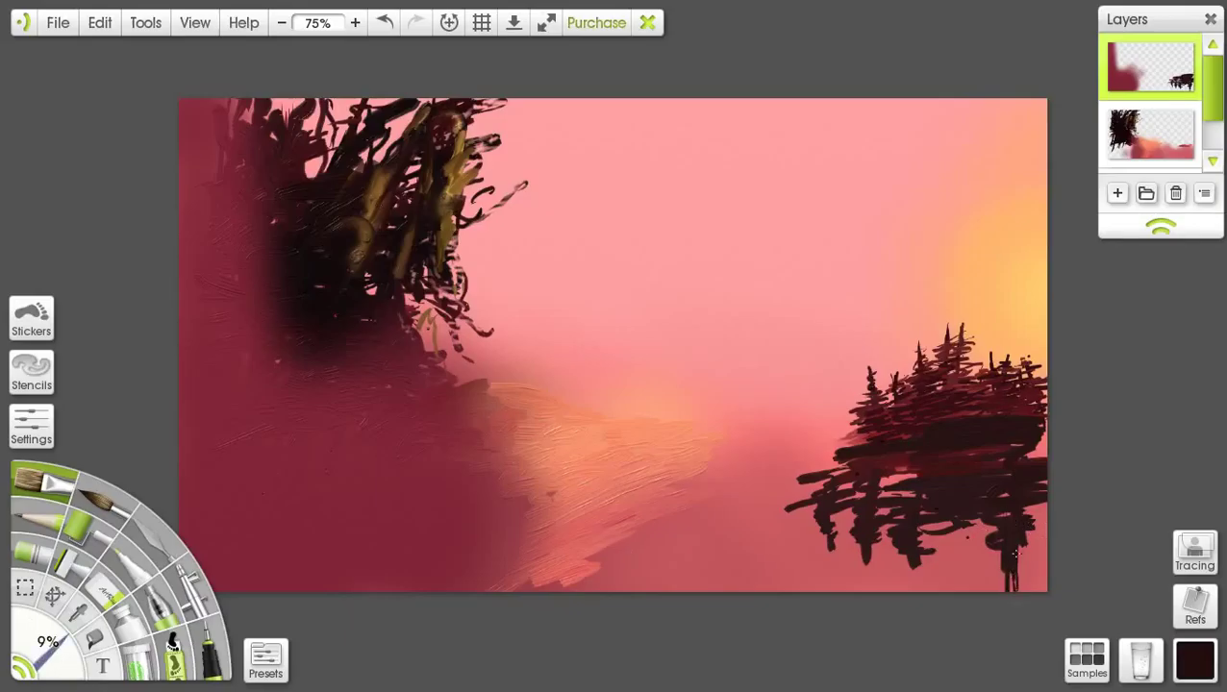
left_click_drag(1008, 569, 974, 567)
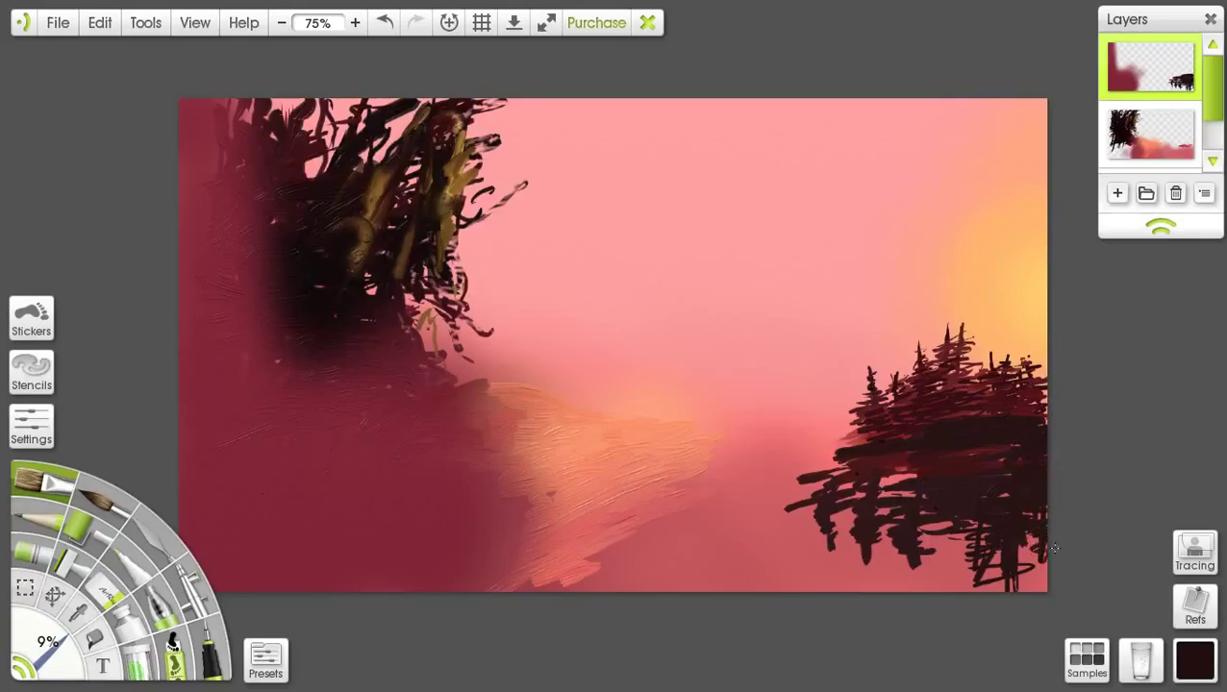
mouse_move(870, 477)
left_mouse_down()
mouse_move(927, 479)
mouse_move(882, 509)
left_mouse_up()
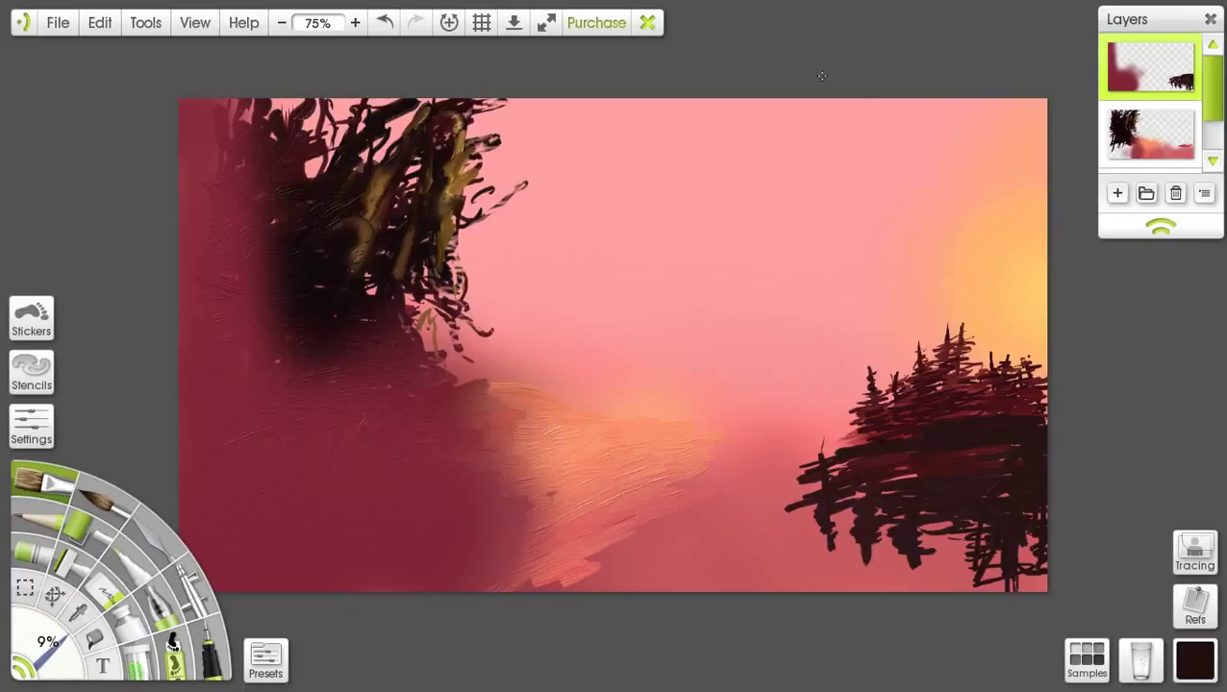
Step: On the second layer, sample the slope's crimson and airbrush it at 200% behind the near-black trees and across the bottom of the valley
left_click(1145, 135)
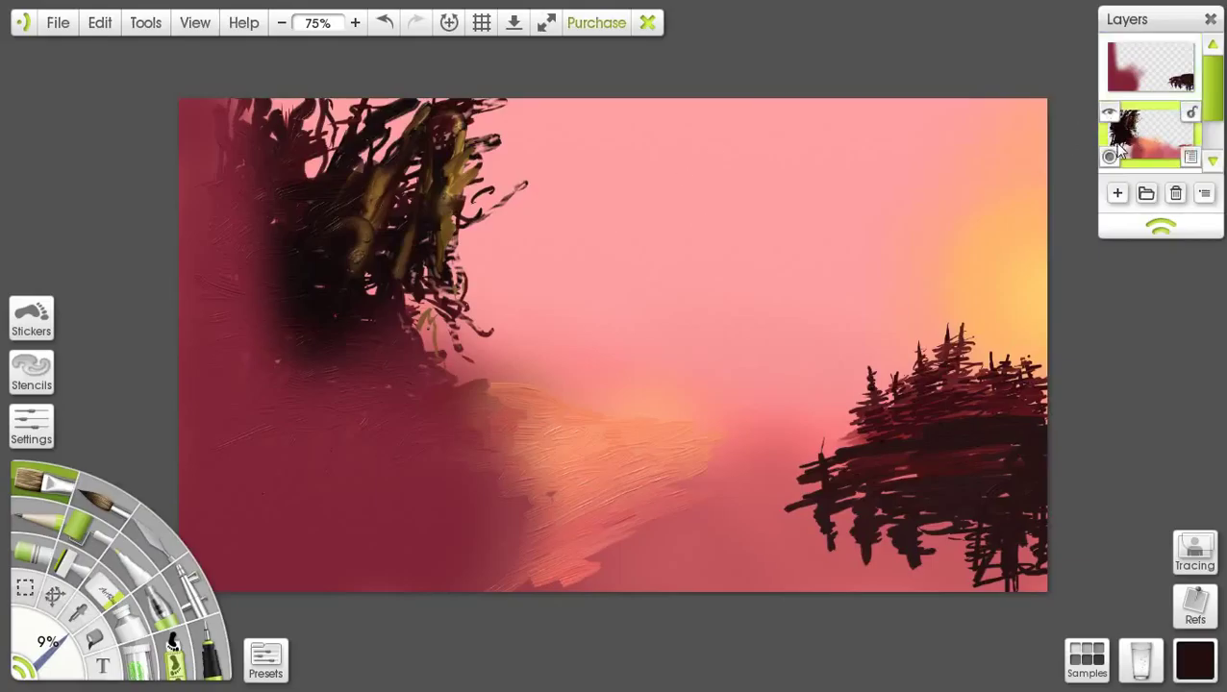
left_click(79, 611)
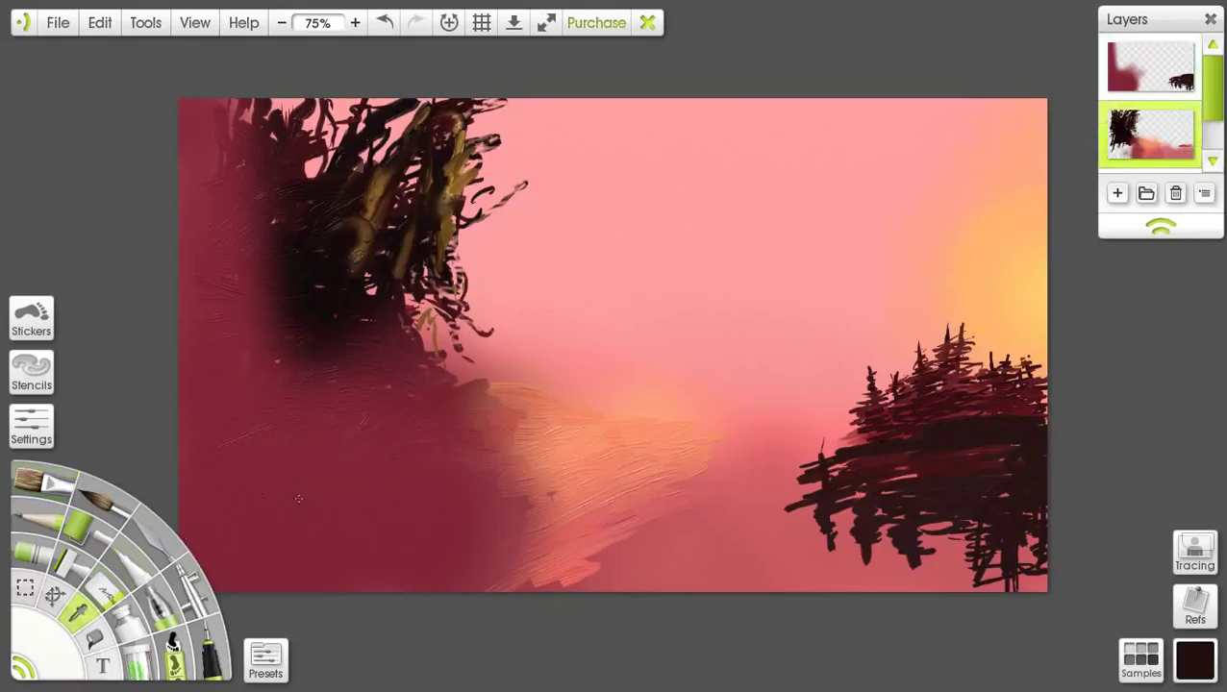
left_click(235, 588)
left_click(197, 588)
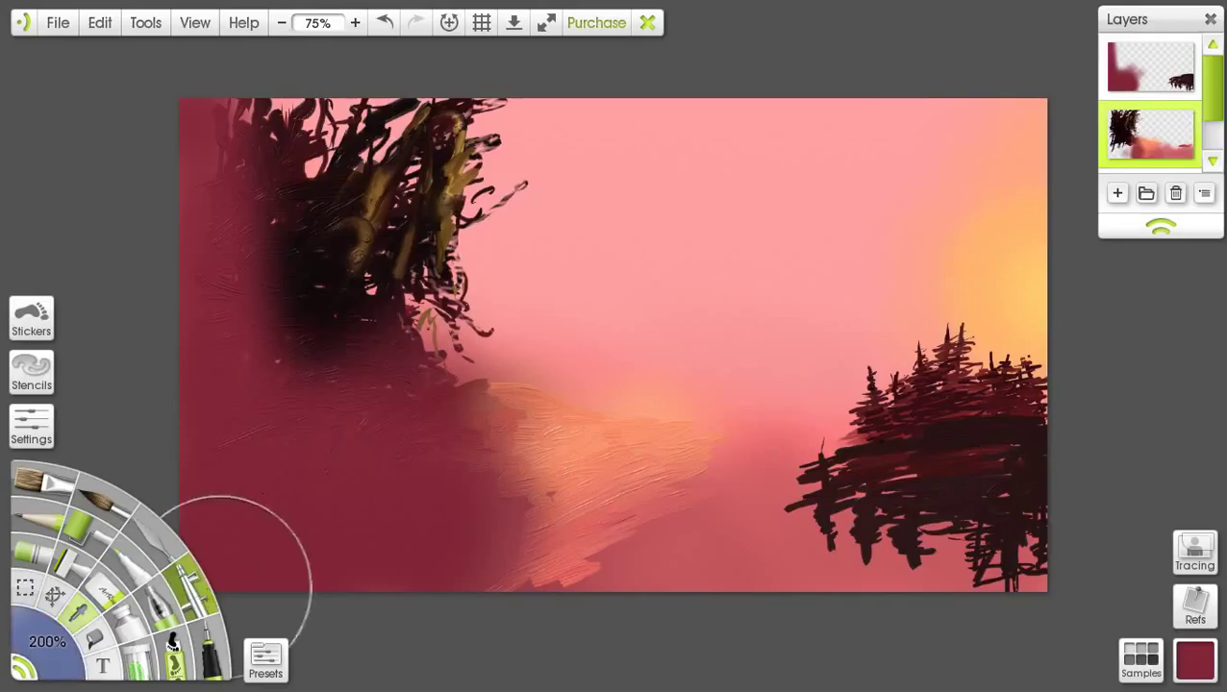
mouse_move(993, 545)
left_mouse_down()
mouse_move(904, 560)
mouse_move(974, 566)
mouse_move(865, 574)
mouse_move(990, 566)
mouse_move(897, 564)
mouse_move(987, 554)
left_mouse_up()
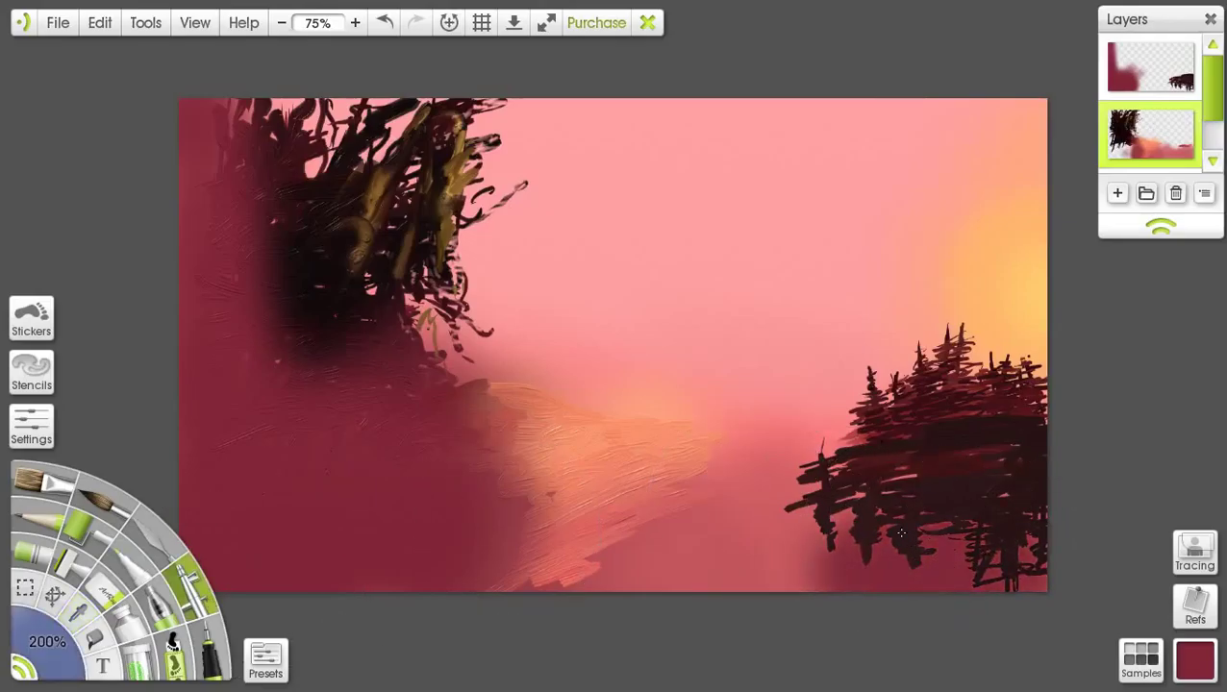
mouse_move(901, 532)
left_mouse_down()
mouse_move(905, 476)
mouse_move(848, 498)
mouse_move(905, 485)
mouse_move(959, 516)
left_mouse_up()
left_click_drag(962, 466, 823, 567)
mouse_move(921, 539)
left_mouse_down()
mouse_move(782, 579)
mouse_move(854, 538)
left_mouse_up()
mouse_move(750, 514)
left_mouse_down()
mouse_move(712, 568)
mouse_move(760, 528)
left_mouse_up()
mouse_move(593, 604)
left_mouse_down()
mouse_move(550, 611)
mouse_move(695, 551)
mouse_move(596, 576)
mouse_move(765, 533)
mouse_move(558, 586)
mouse_move(578, 561)
mouse_move(565, 542)
mouse_move(730, 513)
left_mouse_up()
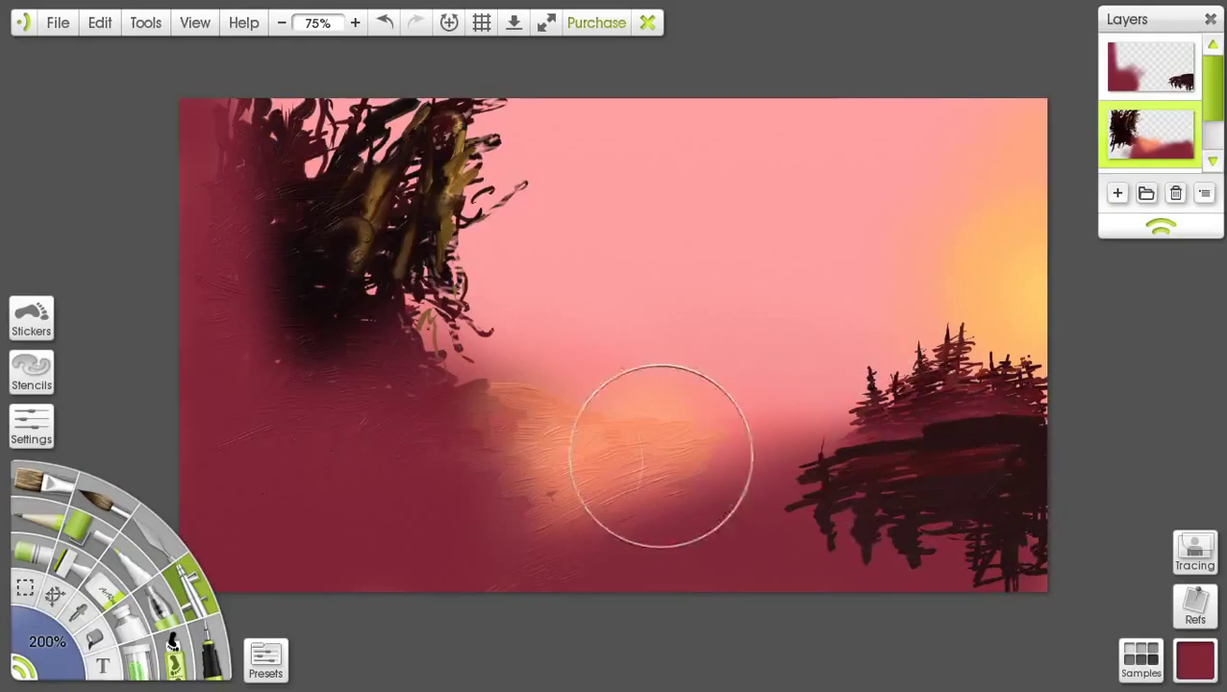
Step: Return to the Oil Brush on the top layer, pick a near-black red, and fill the gaps within the dark trees beneath the pines
left_click(40, 492)
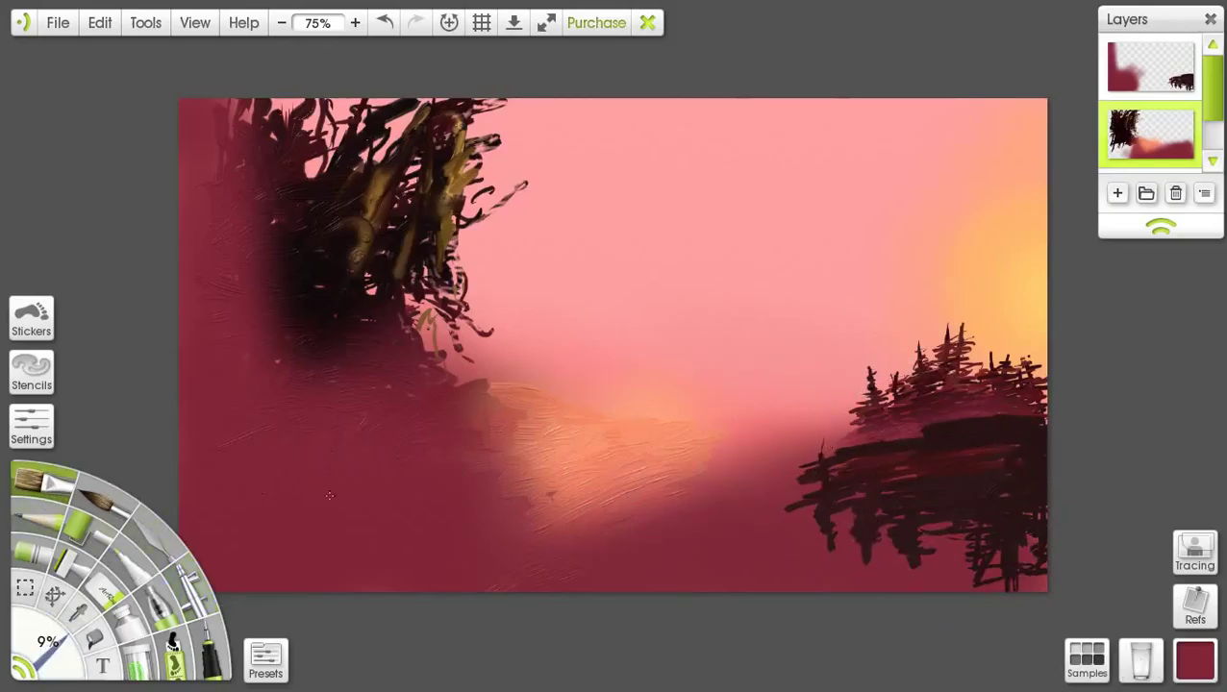
left_click(1149, 66)
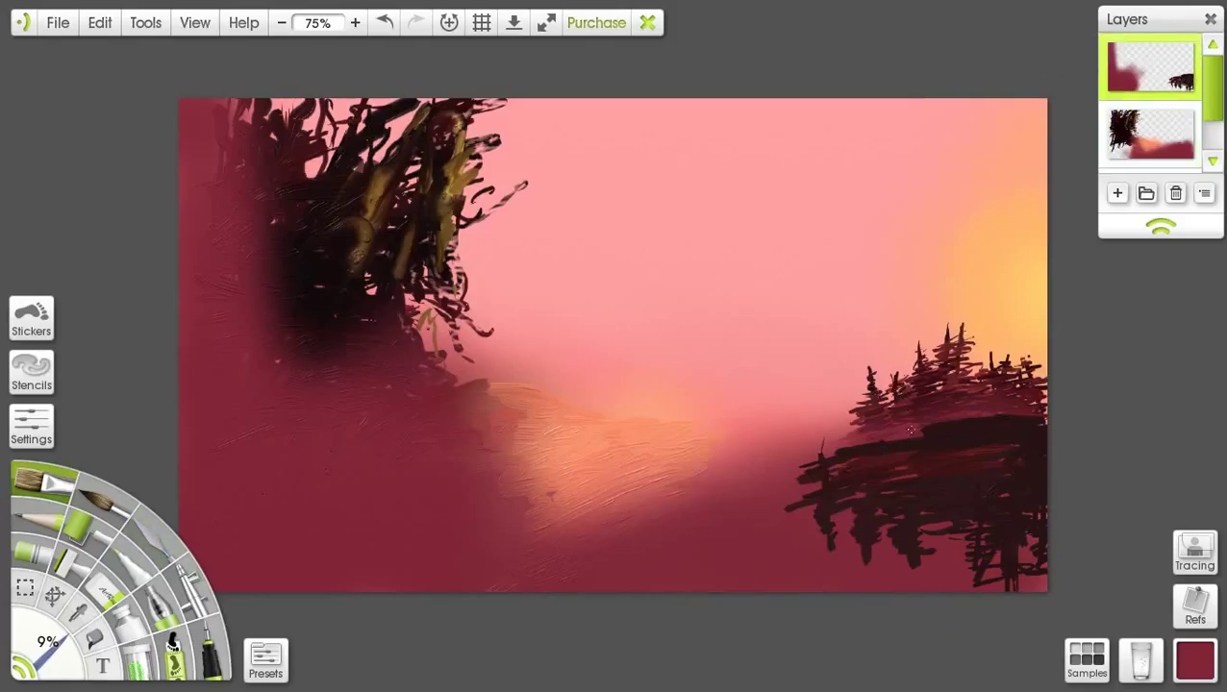
right_click(1193, 647)
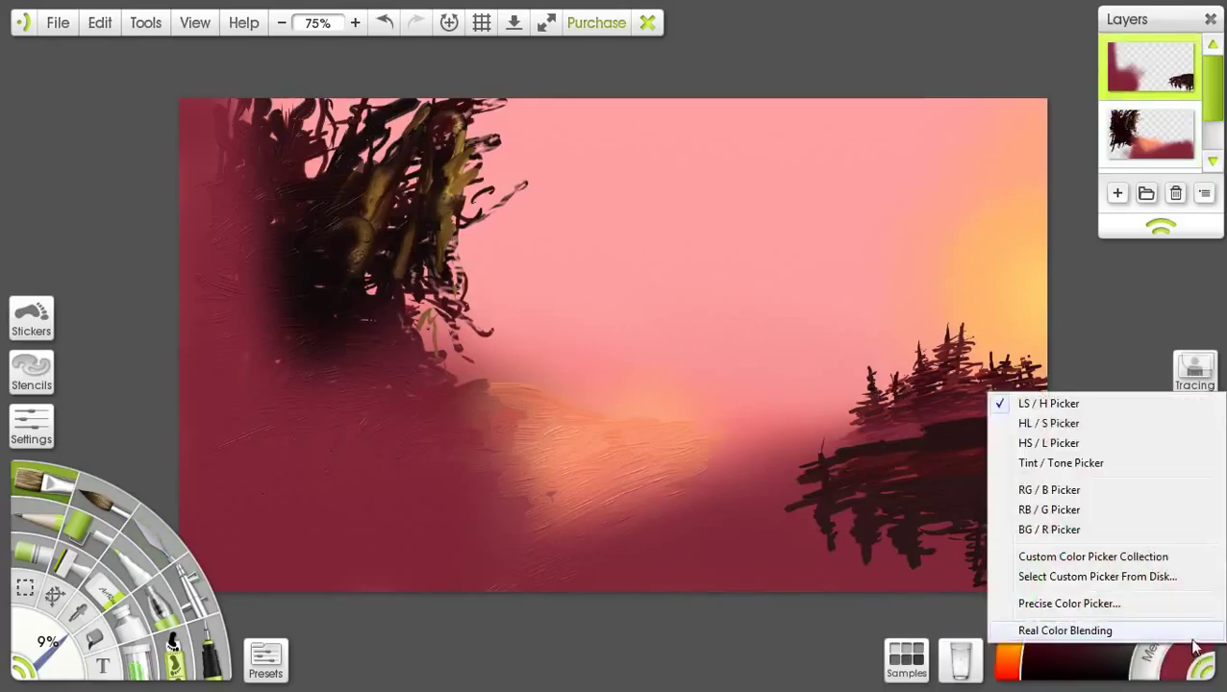
left_click(1075, 662)
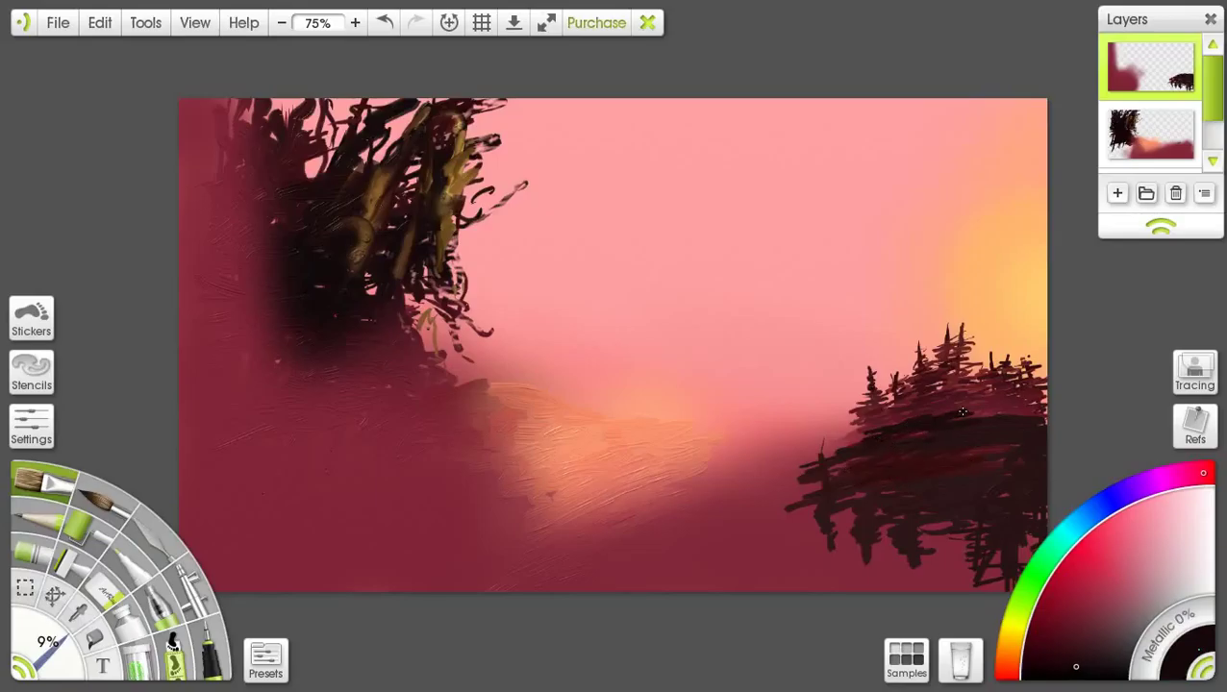
left_click_drag(989, 412, 955, 392)
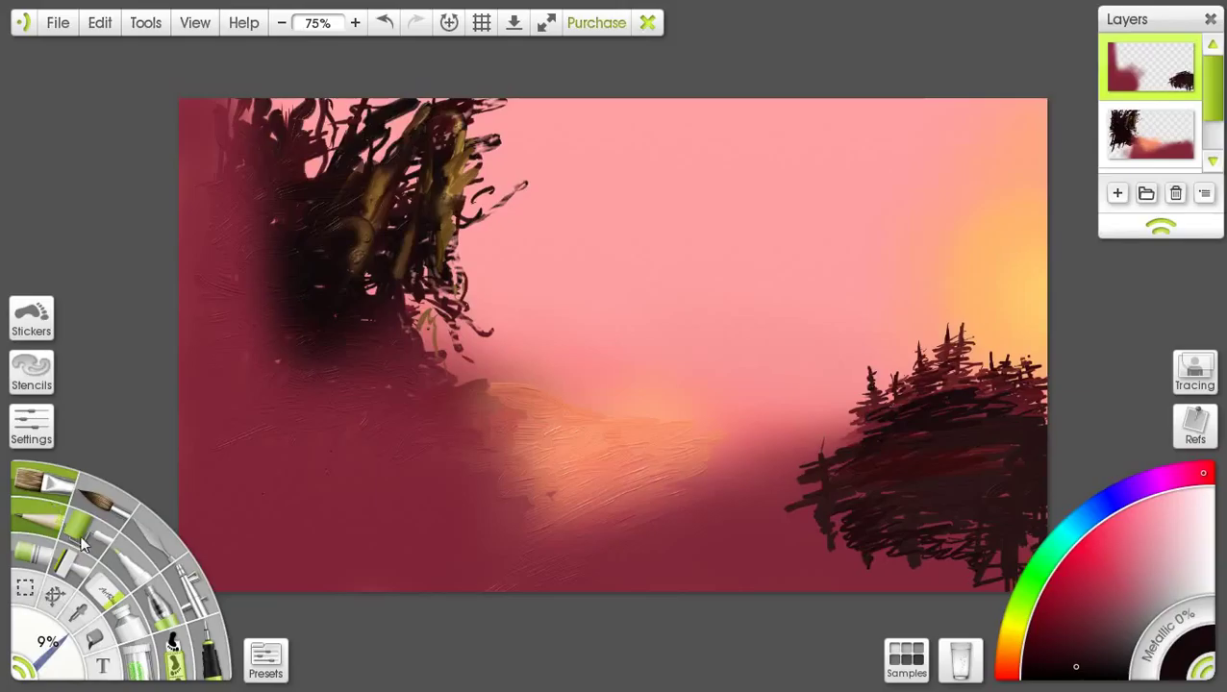
Step: Airbrush soft near-black shadow at 200% around the base of the dark trees and down into the valley
left_click(190, 587)
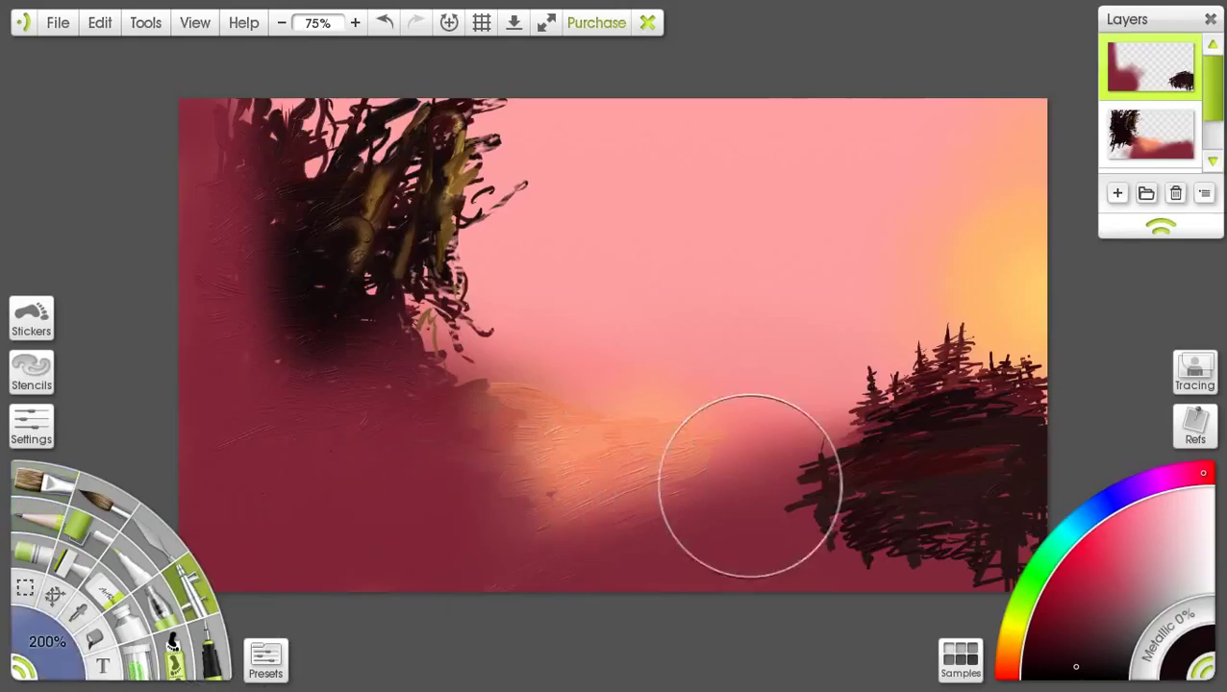
mouse_move(817, 577)
left_mouse_down()
mouse_move(955, 573)
mouse_move(941, 539)
mouse_move(831, 533)
left_mouse_up()
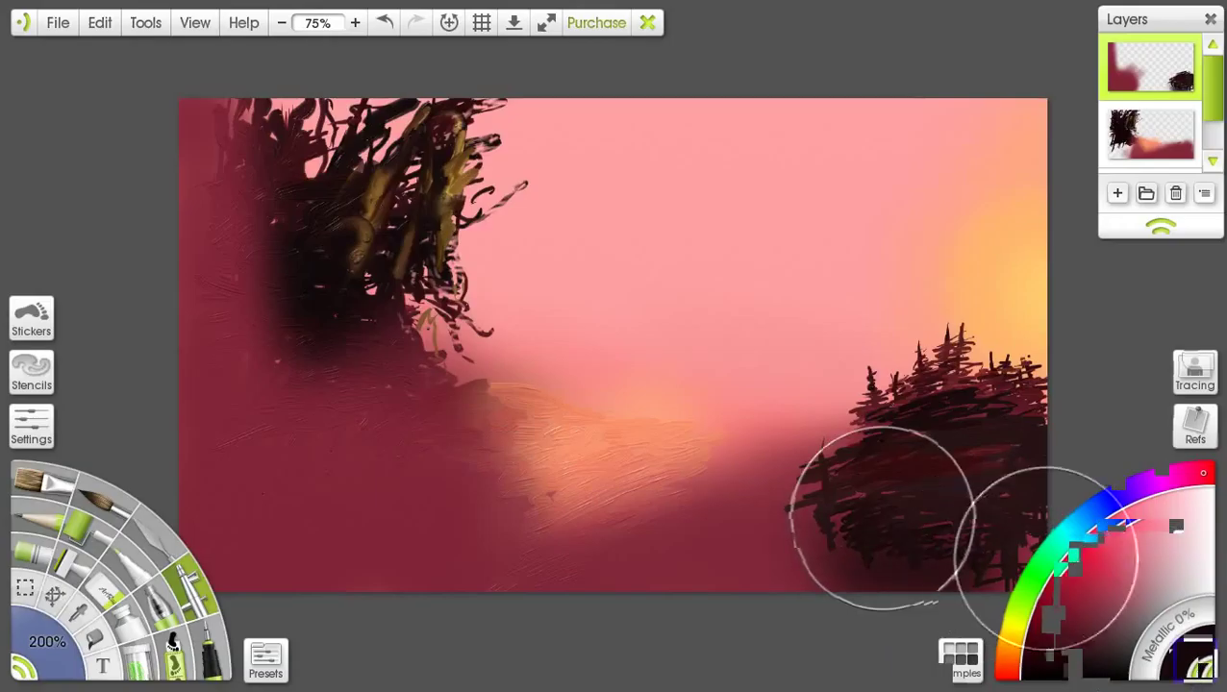
mouse_move(1047, 561)
left_mouse_down()
mouse_move(957, 561)
mouse_move(1036, 581)
left_mouse_up()
mouse_move(971, 518)
left_mouse_down()
mouse_move(801, 528)
mouse_move(871, 510)
mouse_move(804, 547)
mouse_move(863, 527)
mouse_move(836, 513)
mouse_move(752, 559)
mouse_move(788, 542)
mouse_move(817, 501)
mouse_move(731, 551)
mouse_move(809, 559)
mouse_move(769, 577)
mouse_move(863, 532)
mouse_move(795, 529)
mouse_move(858, 486)
mouse_move(791, 511)
mouse_move(897, 441)
mouse_move(855, 457)
mouse_move(734, 555)
mouse_move(795, 557)
mouse_move(807, 572)
mouse_move(711, 606)
mouse_move(781, 588)
mouse_move(625, 611)
mouse_move(802, 600)
mouse_move(881, 580)
mouse_move(797, 591)
mouse_move(1023, 584)
left_mouse_up()
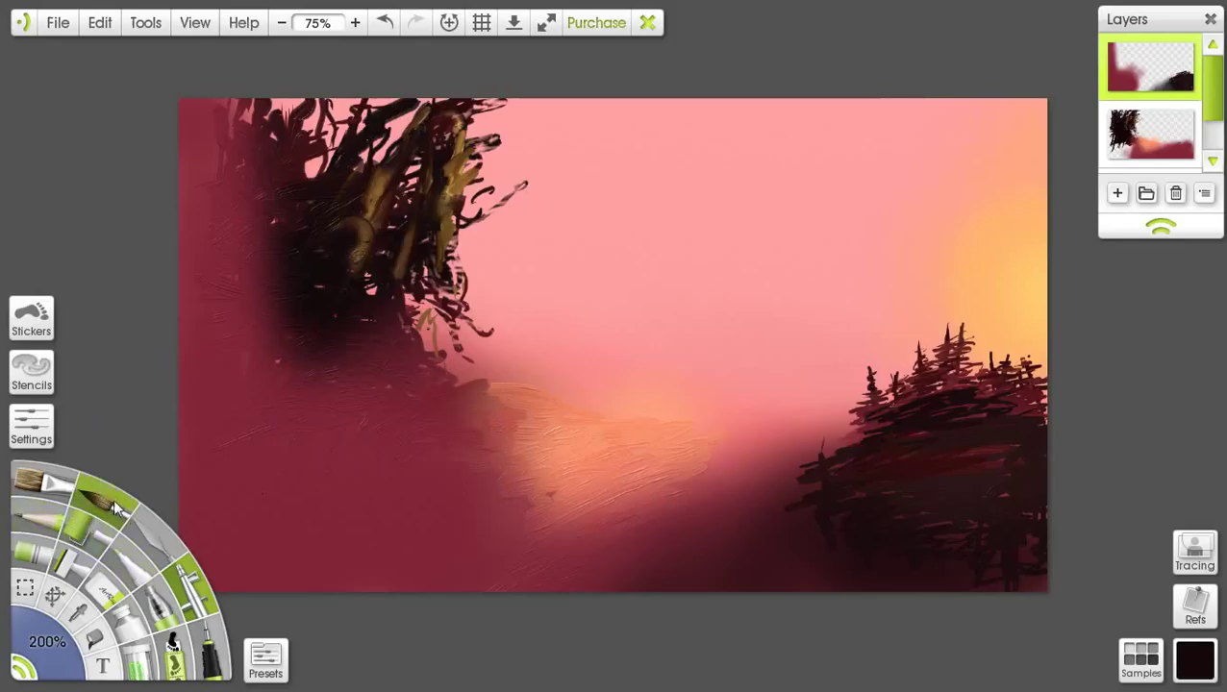
Step: Smear the peach slope highlights on the second layer with diagonal Palette Knife strokes at 40%
left_click(152, 534)
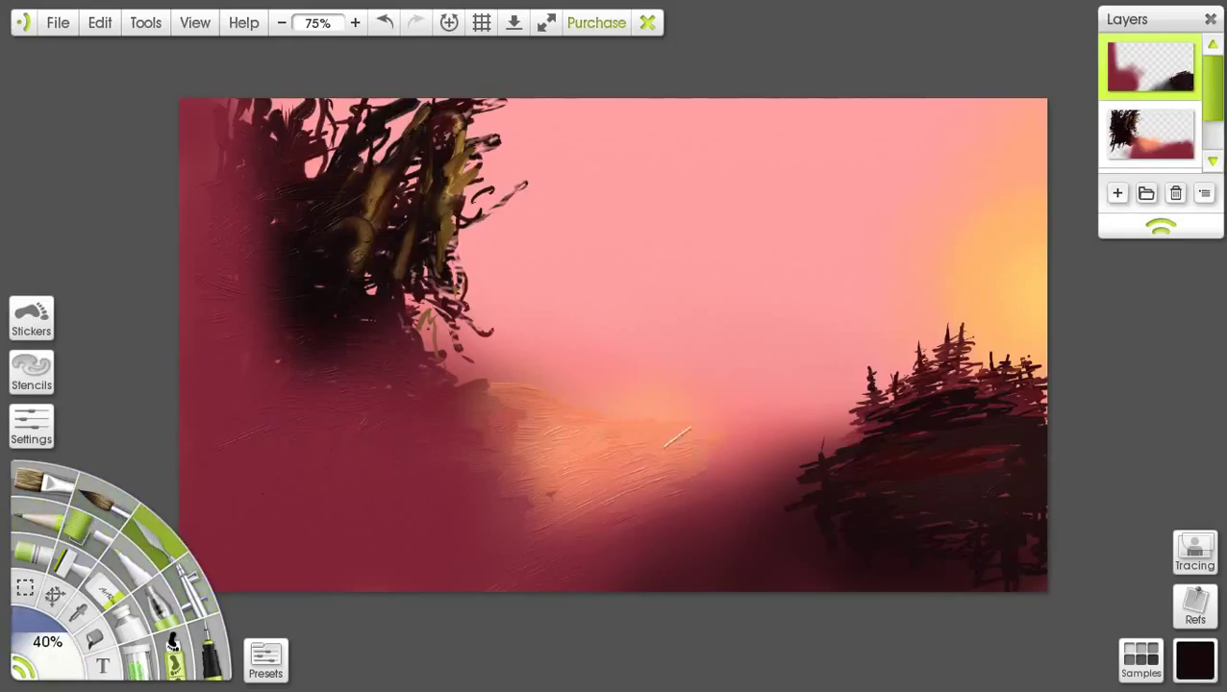
left_click(1150, 131)
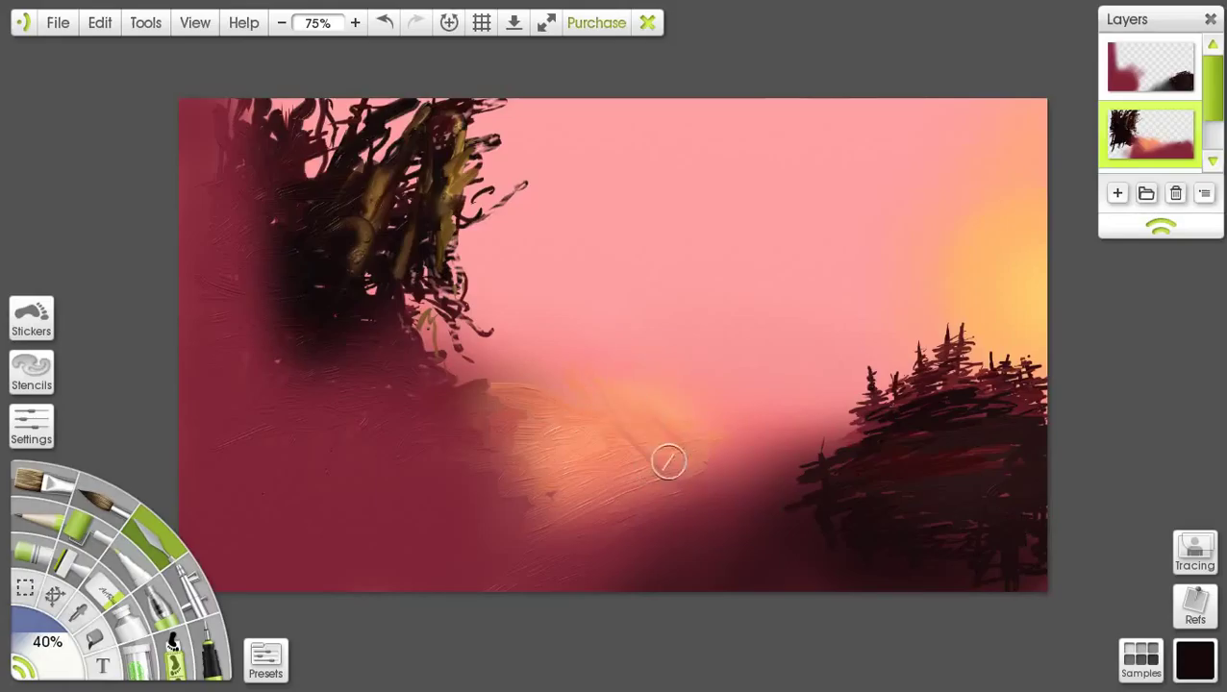
mouse_move(668, 462)
left_mouse_down()
mouse_move(625, 443)
mouse_move(605, 452)
mouse_move(547, 385)
left_mouse_up()
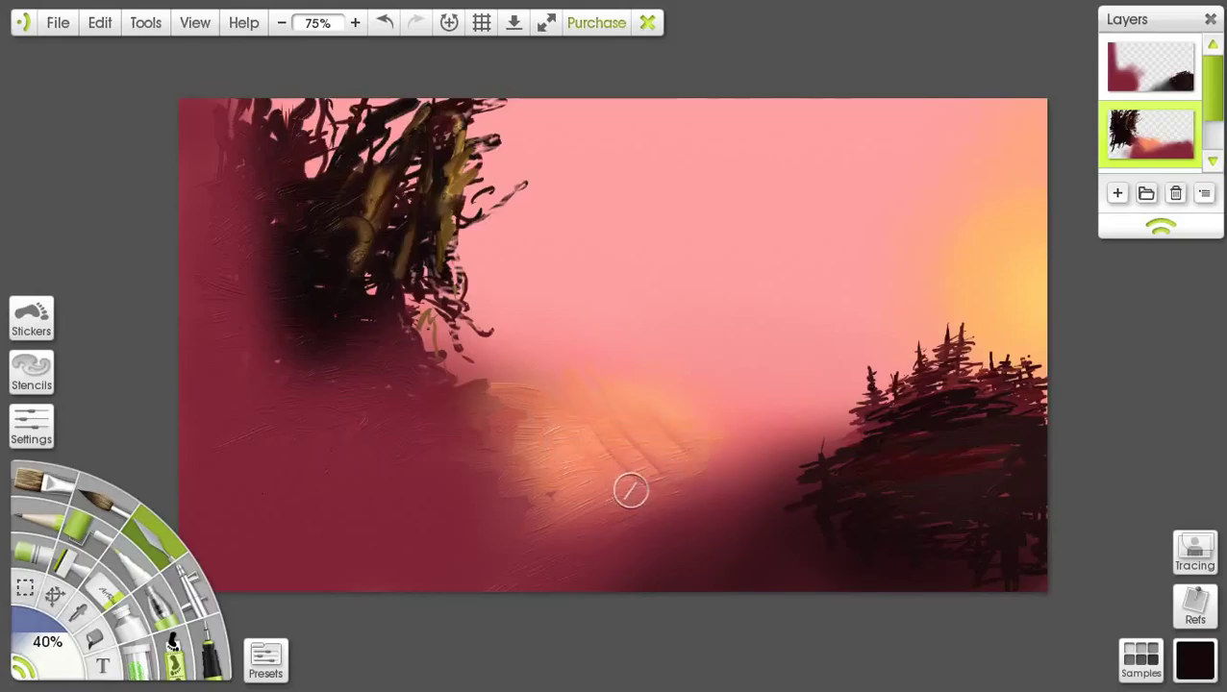
mouse_move(628, 485)
left_mouse_down()
mouse_move(570, 389)
mouse_move(525, 380)
left_mouse_up()
left_click_drag(597, 469, 522, 402)
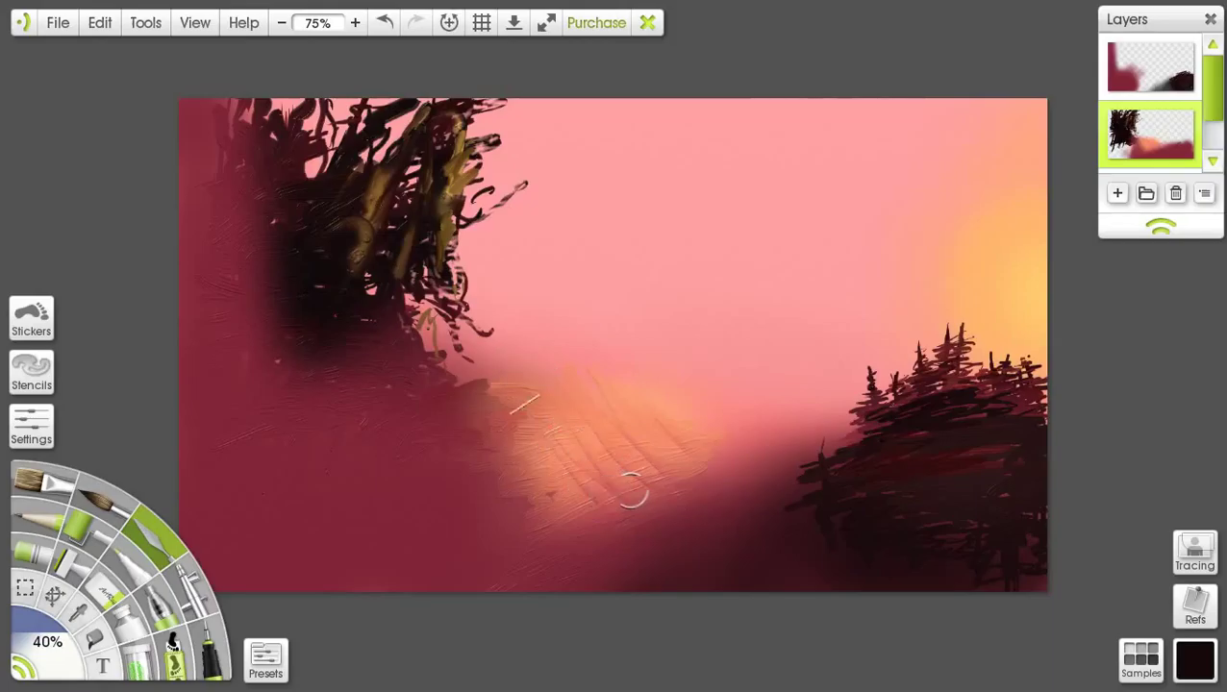
left_click_drag(560, 466, 497, 372)
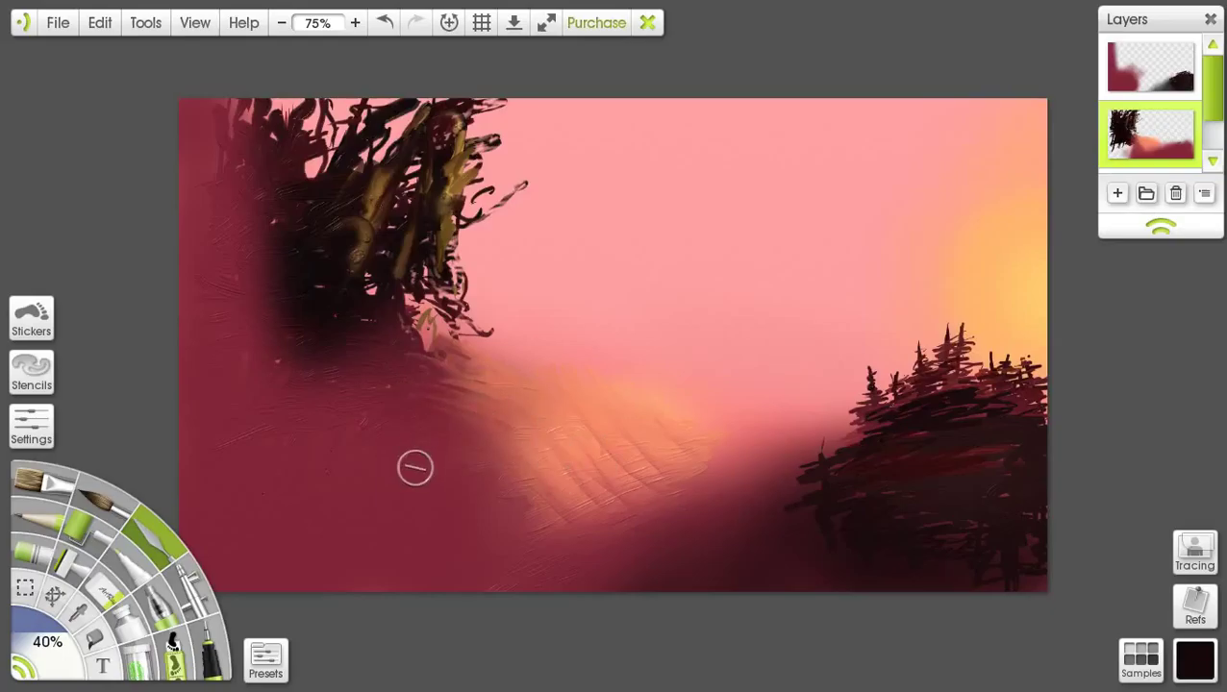
Step: Set the Oil Brush to 21% and paint the first near-black strokes beside the large foreground tree on the top layer
left_click(52, 496)
mouse_move(1131, 142)
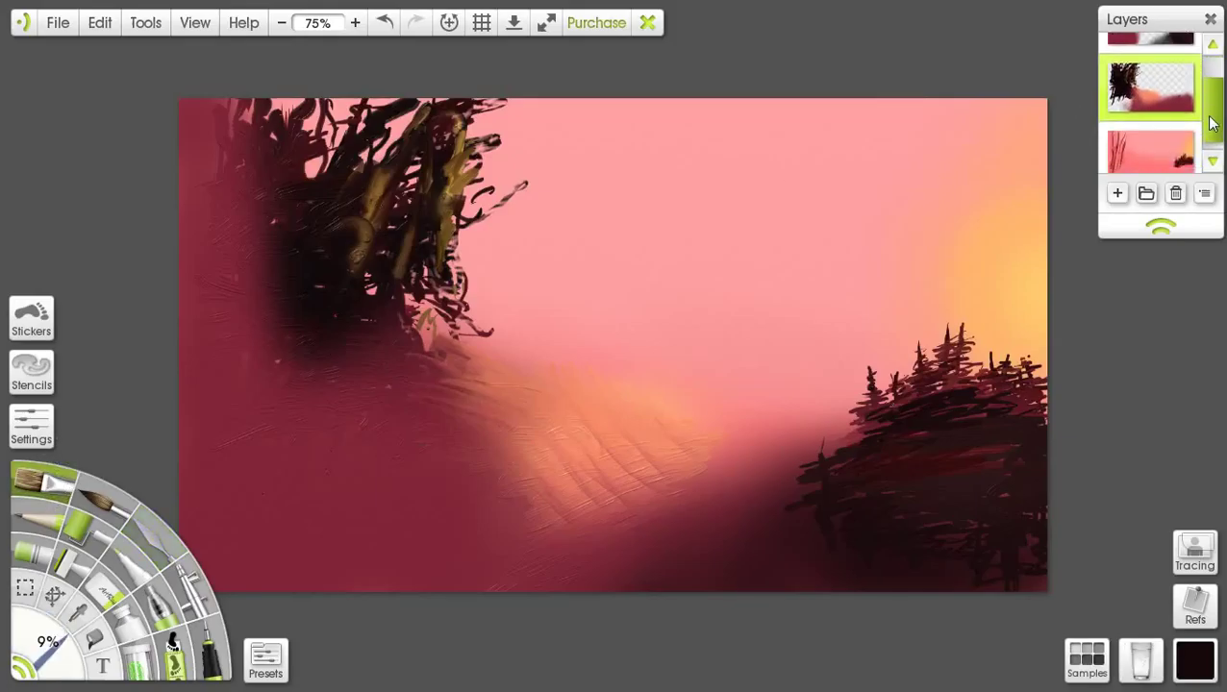
left_click(1150, 68)
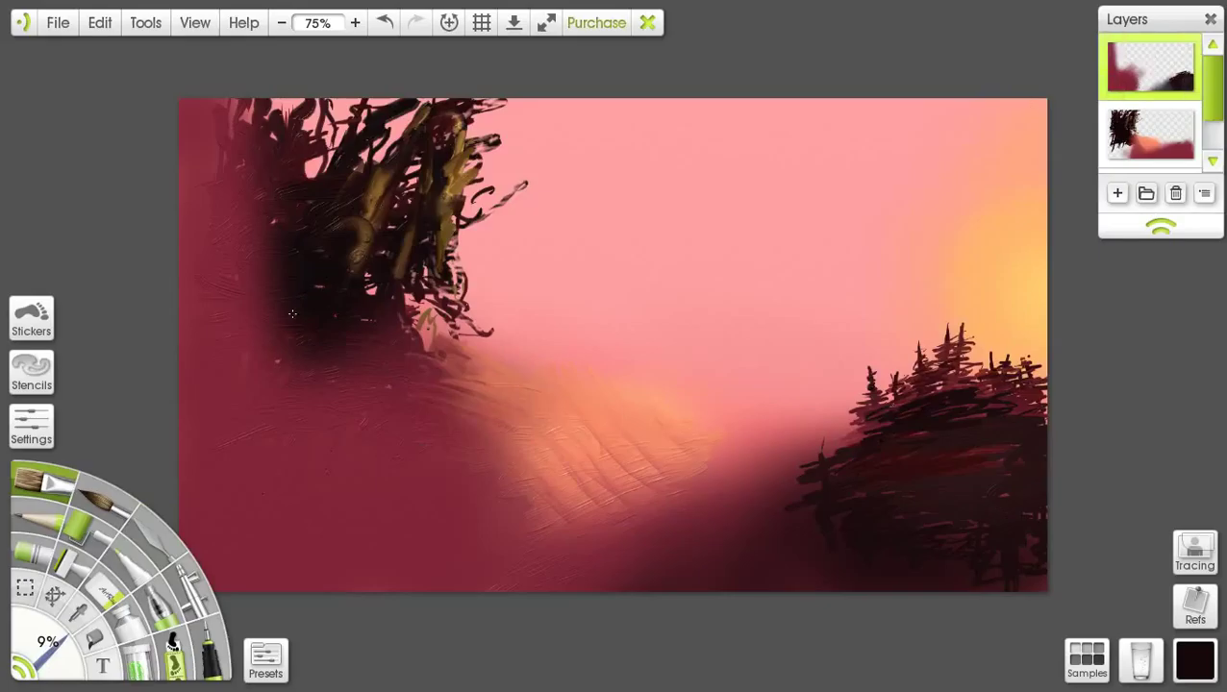
left_click_drag(46, 642, 76, 661)
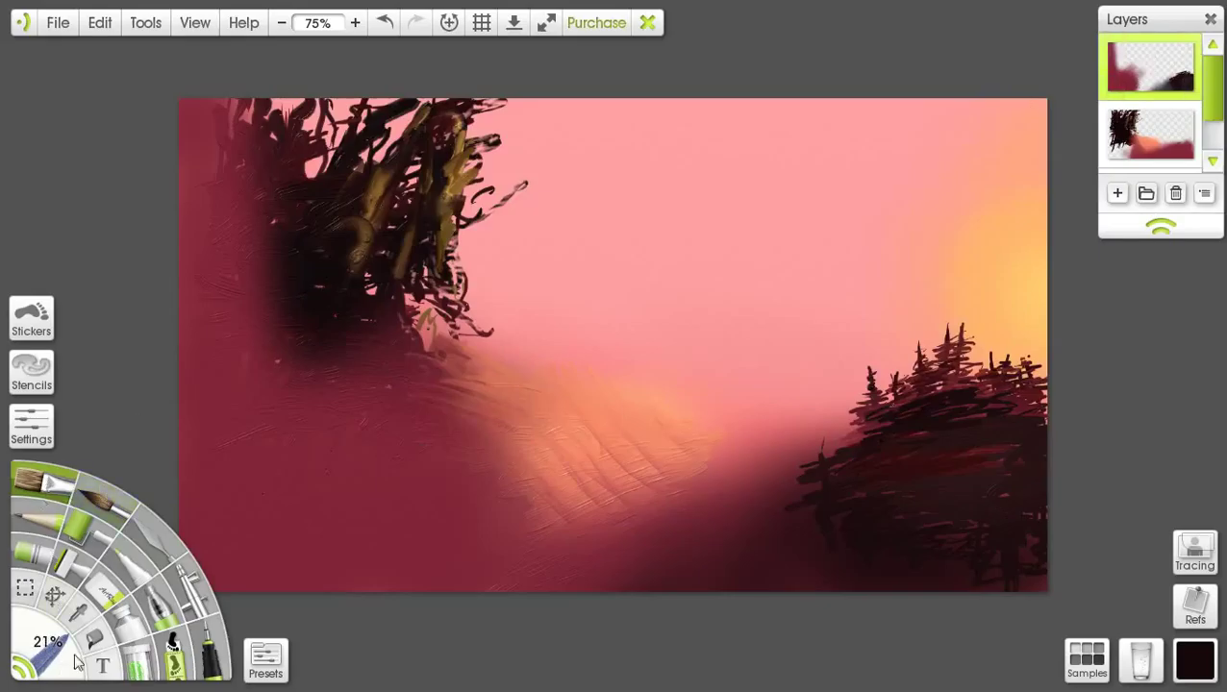
left_click_drag(255, 280, 214, 254)
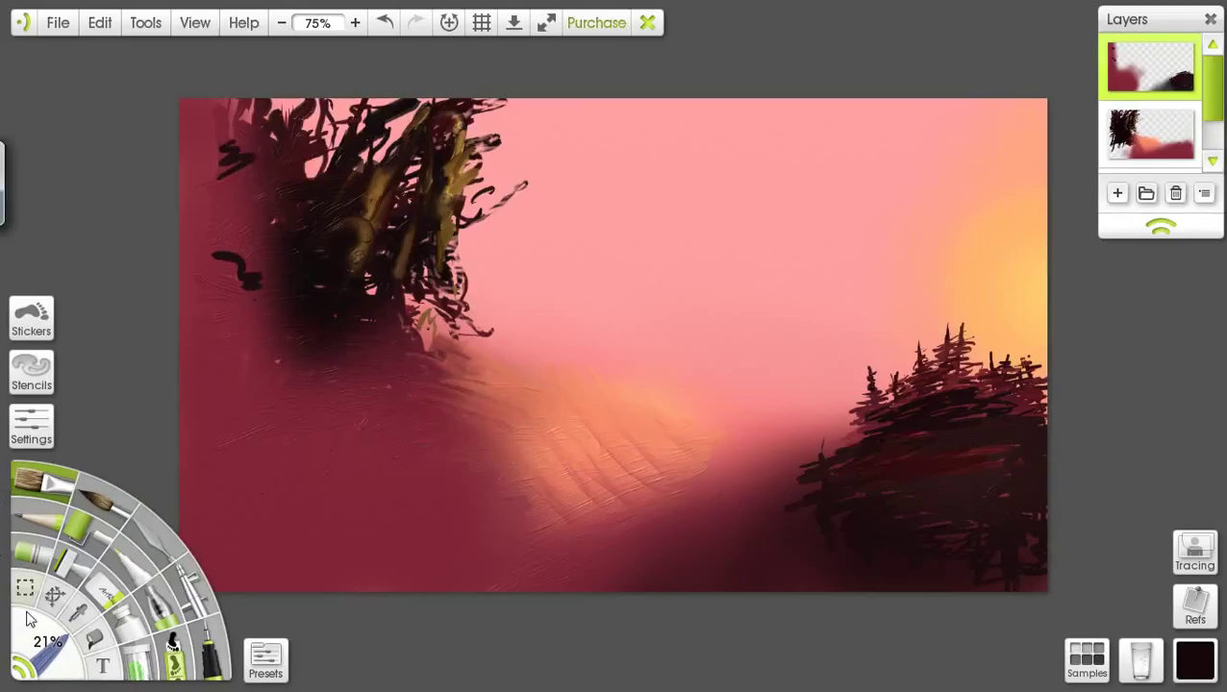
Step: Enlarge the Oil Brush to 68% and block in a near-black mass down the canvas's left side, over the crimson slope
mouse_move(36, 626)
left_mouse_down()
mouse_move(62, 660)
mouse_move(29, 634)
mouse_move(27, 654)
left_mouse_up()
mouse_move(202, 191)
left_mouse_down()
mouse_move(301, 164)
mouse_move(267, 152)
mouse_move(279, 169)
mouse_move(196, 173)
mouse_move(221, 127)
mouse_move(208, 147)
mouse_move(243, 174)
mouse_move(183, 151)
mouse_move(179, 104)
mouse_move(252, 183)
mouse_move(226, 191)
mouse_move(279, 176)
mouse_move(206, 202)
mouse_move(200, 231)
mouse_move(237, 225)
mouse_move(251, 262)
mouse_move(240, 281)
mouse_move(189, 190)
mouse_move(260, 291)
mouse_move(245, 339)
mouse_move(266, 342)
mouse_move(273, 382)
mouse_move(319, 367)
mouse_move(299, 382)
mouse_move(332, 373)
mouse_move(357, 385)
mouse_move(365, 314)
mouse_move(307, 423)
mouse_move(364, 384)
mouse_move(300, 460)
mouse_move(222, 485)
mouse_move(268, 433)
mouse_move(229, 421)
mouse_move(203, 273)
mouse_move(234, 483)
mouse_move(175, 293)
mouse_move(329, 420)
mouse_move(216, 575)
mouse_move(225, 543)
mouse_move(206, 499)
mouse_move(216, 345)
left_mouse_up()
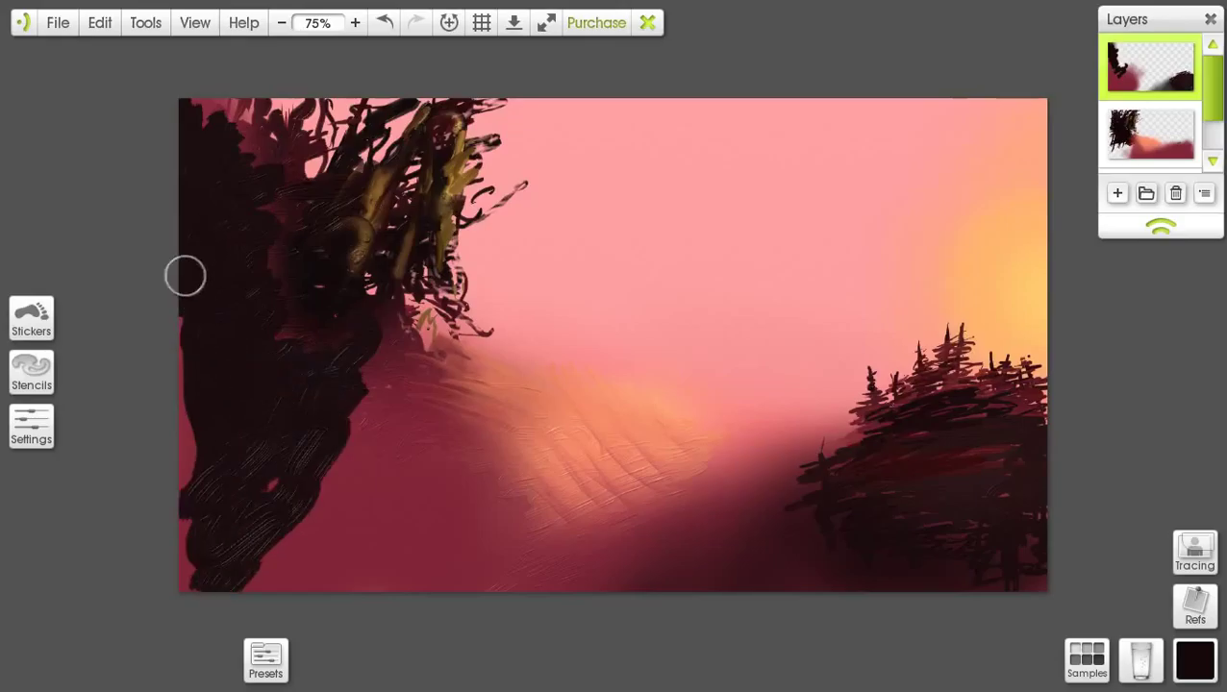
mouse_move(185, 276)
left_mouse_down()
mouse_move(201, 505)
mouse_move(182, 486)
mouse_move(180, 404)
mouse_move(255, 511)
mouse_move(367, 393)
mouse_move(354, 423)
mouse_move(370, 446)
mouse_move(338, 466)
left_mouse_up()
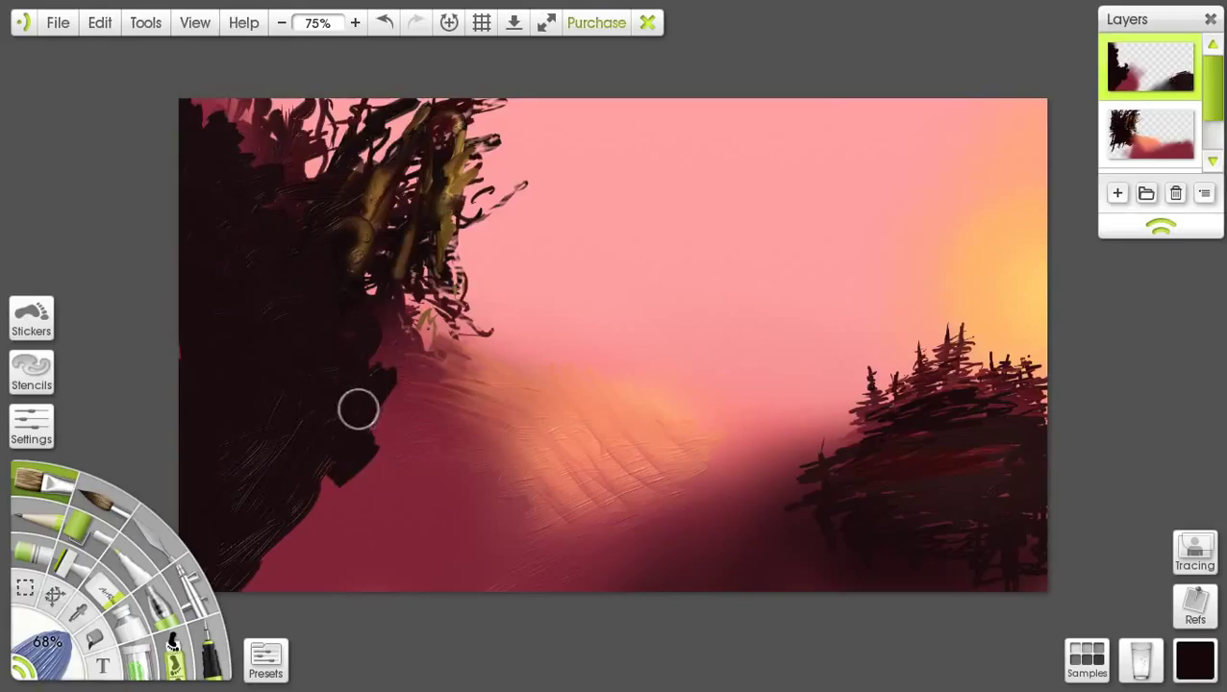
mouse_move(358, 410)
left_mouse_down()
mouse_move(345, 436)
mouse_move(375, 431)
mouse_move(307, 472)
mouse_move(356, 470)
mouse_move(286, 441)
left_mouse_up()
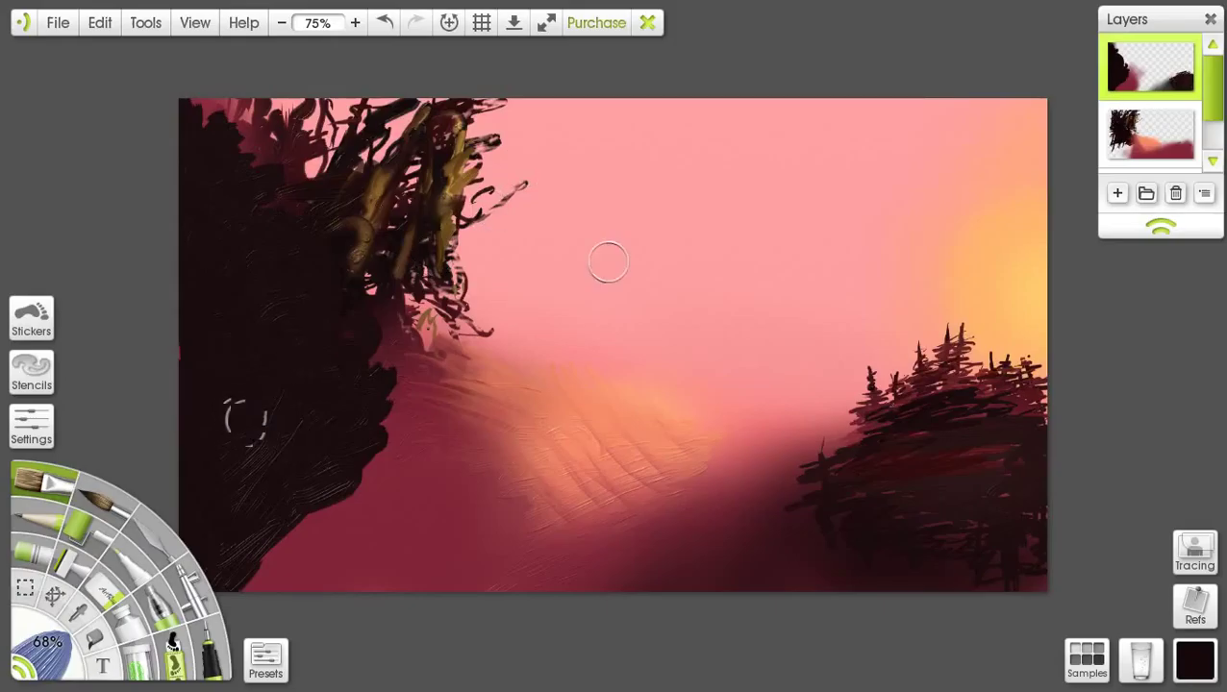
Step: Airbrush near-black at 200% to soften the foreground mass's edge and extend the shadow across the bottom of the valley
left_click(192, 589)
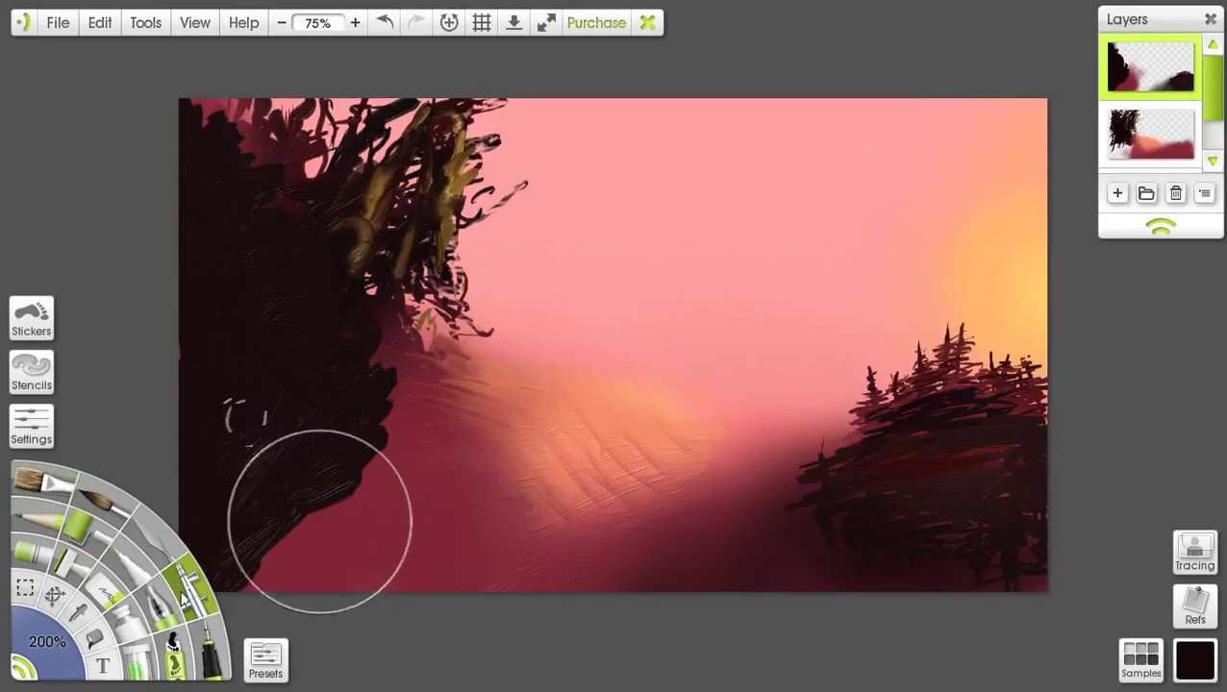
mouse_move(317, 522)
left_mouse_down()
mouse_move(348, 493)
mouse_move(274, 563)
mouse_move(216, 590)
left_mouse_up()
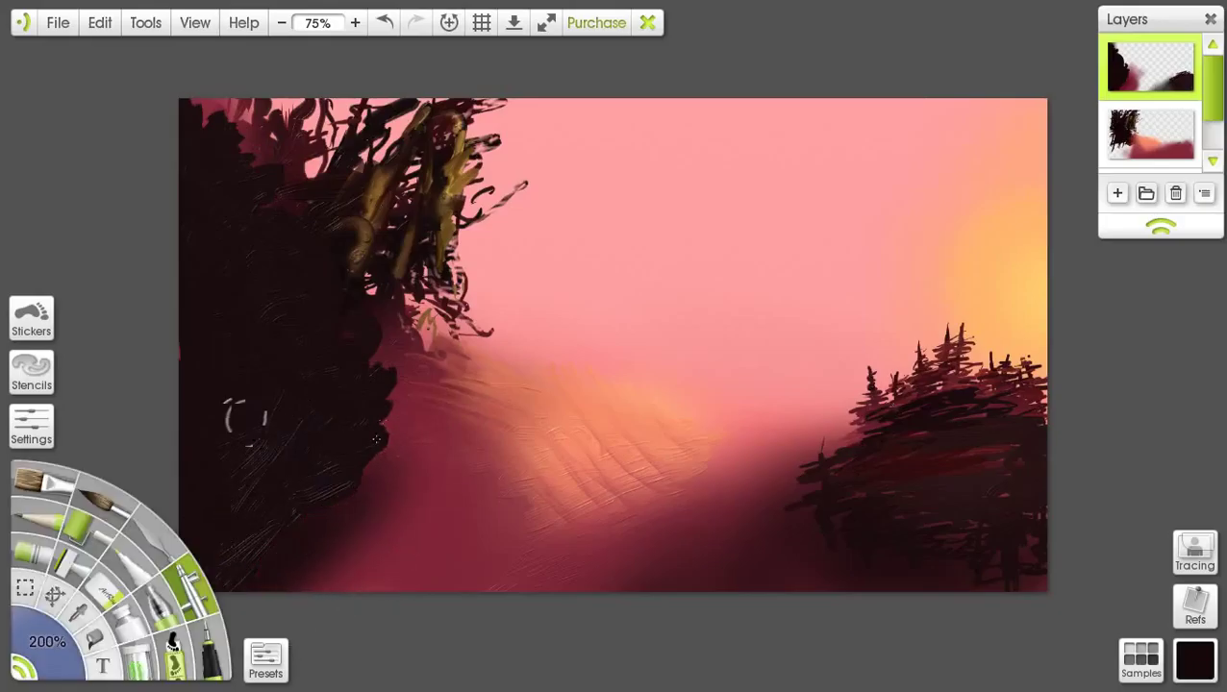
left_click_drag(376, 440, 389, 375)
left_click_drag(325, 569, 400, 534)
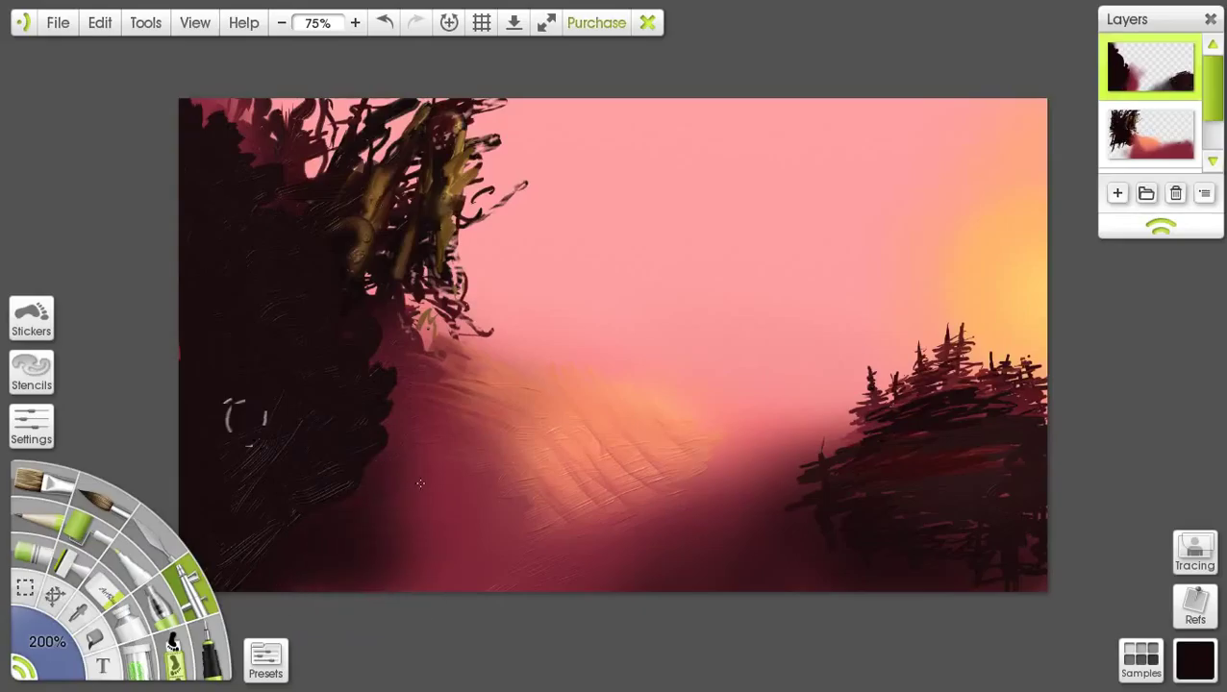
mouse_move(420, 483)
left_mouse_down()
mouse_move(423, 539)
mouse_move(385, 469)
left_mouse_up()
left_click_drag(380, 415, 423, 504)
left_click_drag(379, 411, 456, 565)
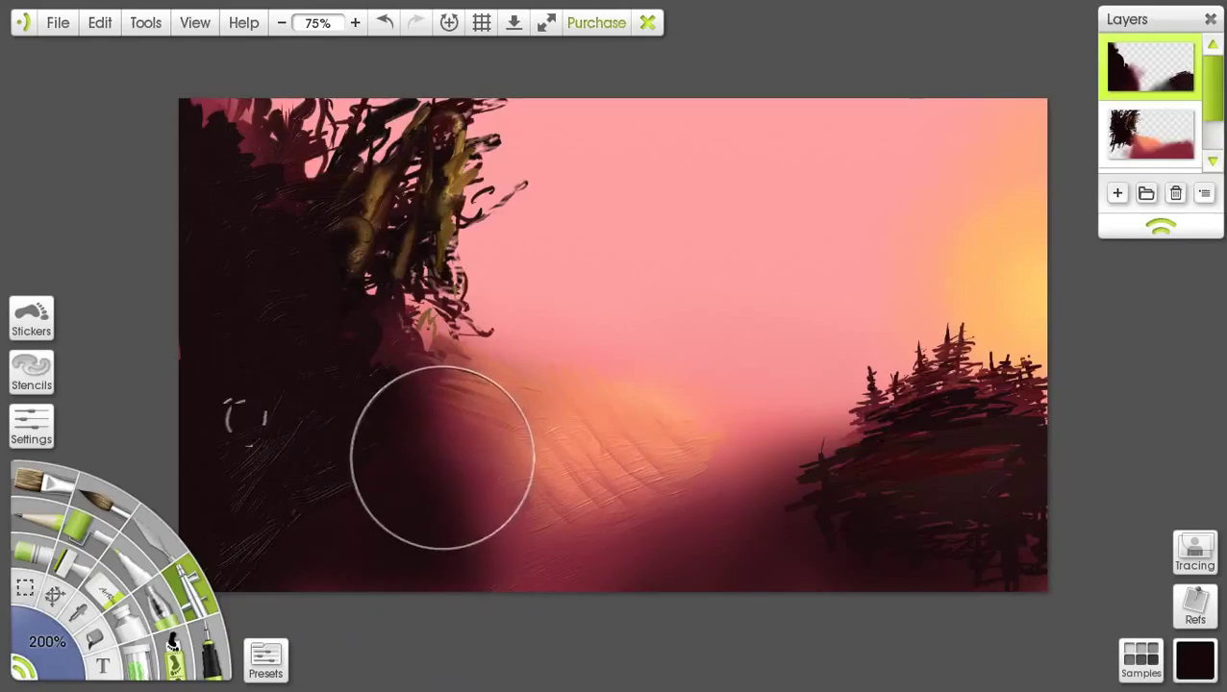
mouse_move(458, 456)
left_mouse_down()
mouse_move(459, 569)
mouse_move(303, 579)
mouse_move(513, 607)
mouse_move(512, 582)
mouse_move(566, 608)
mouse_move(463, 545)
mouse_move(521, 530)
mouse_move(603, 584)
mouse_move(788, 580)
mouse_move(631, 642)
left_mouse_up()
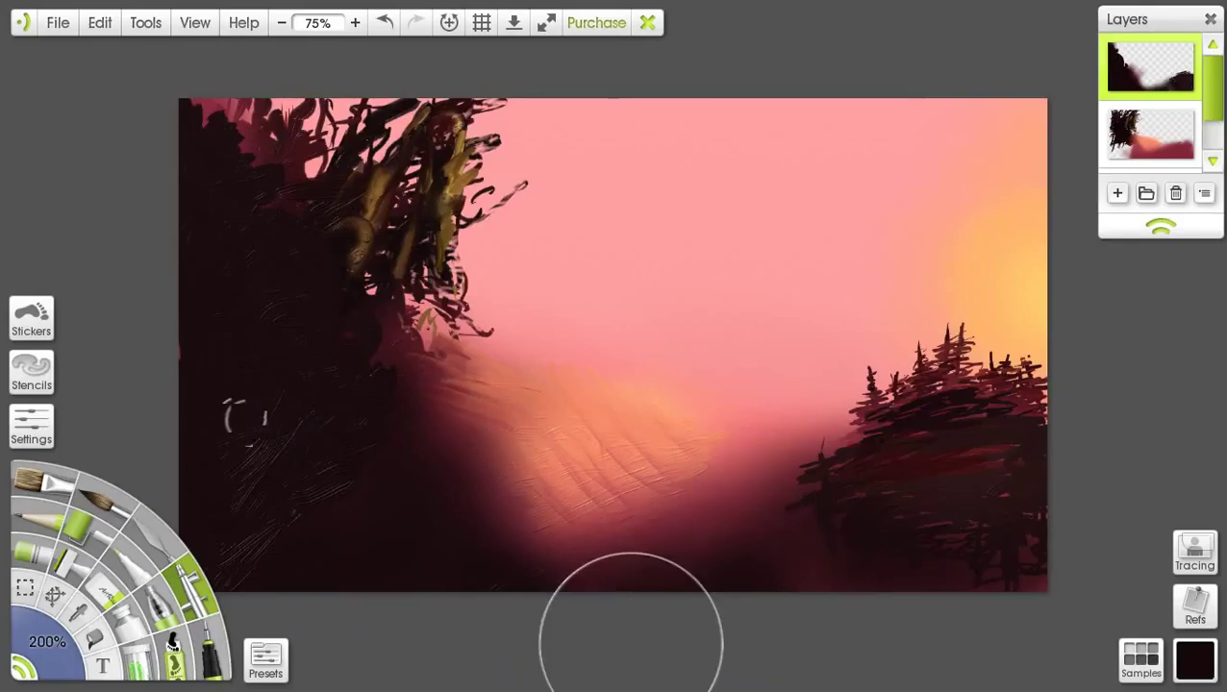
Step: Set the Oil Brush to 22% and paint near-black branches along the edge of the foreground mass below the large tree
left_click(58, 486)
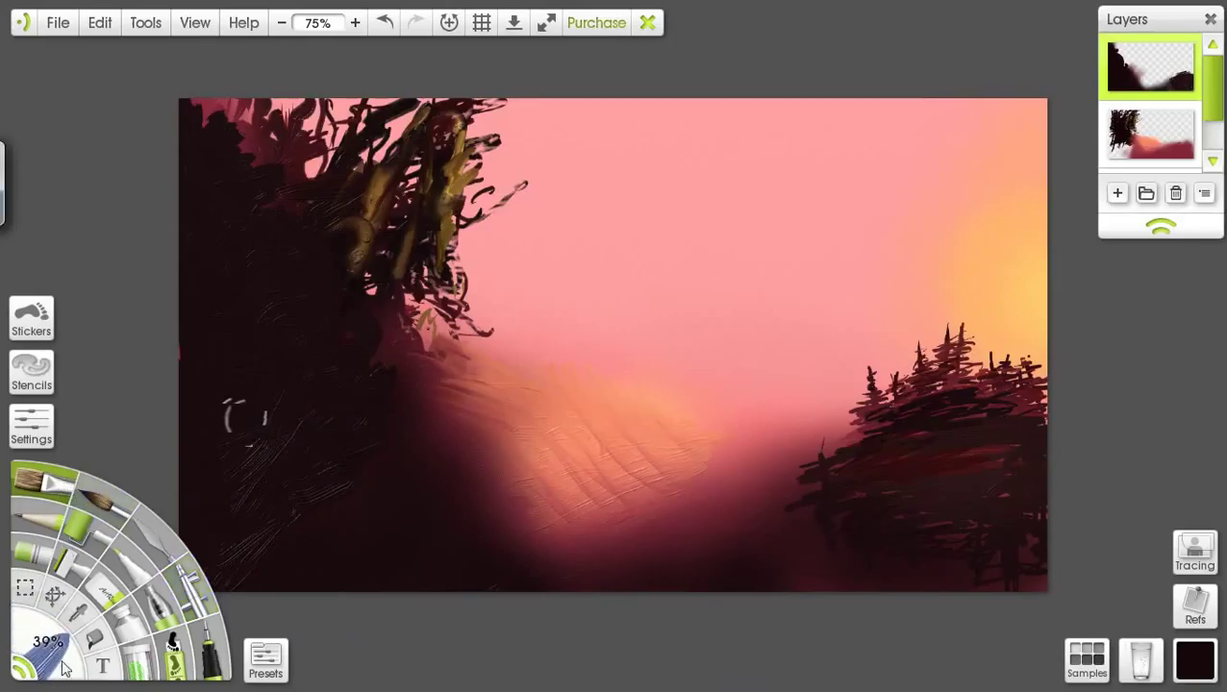
mouse_move(64, 669)
left_mouse_down()
mouse_move(29, 625)
mouse_move(46, 652)
left_mouse_up()
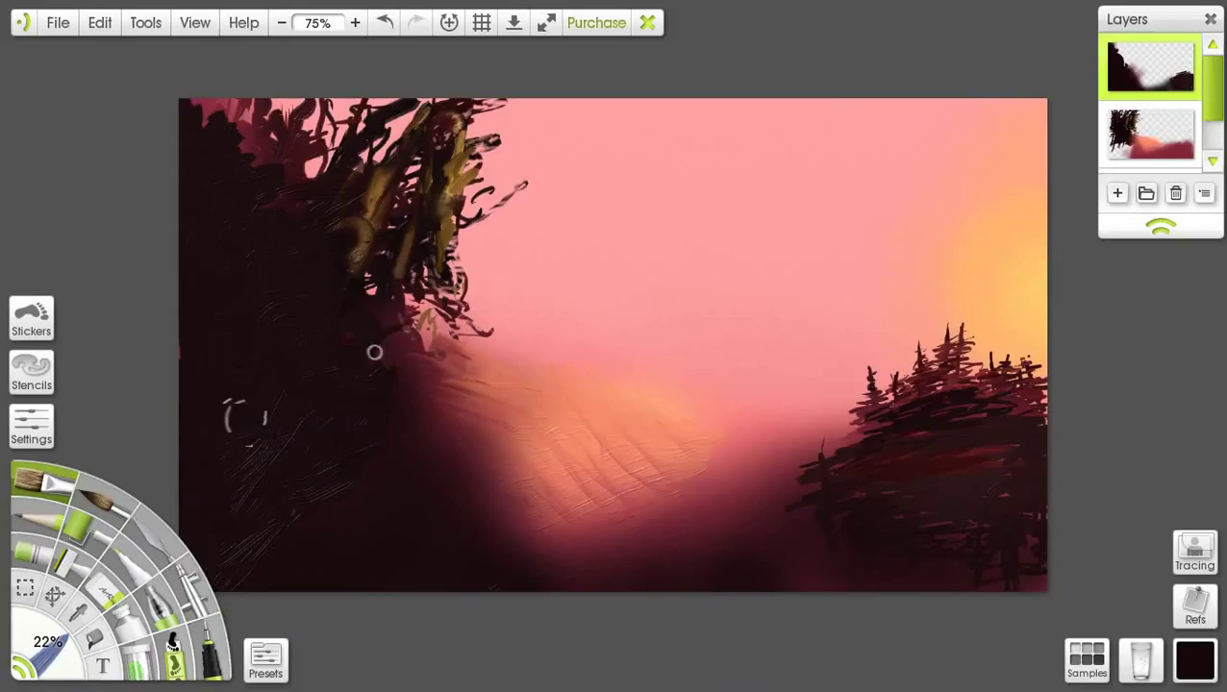
mouse_move(375, 353)
left_mouse_down()
mouse_move(433, 305)
mouse_move(441, 332)
mouse_move(426, 273)
left_mouse_up()
left_click_drag(410, 334, 395, 354)
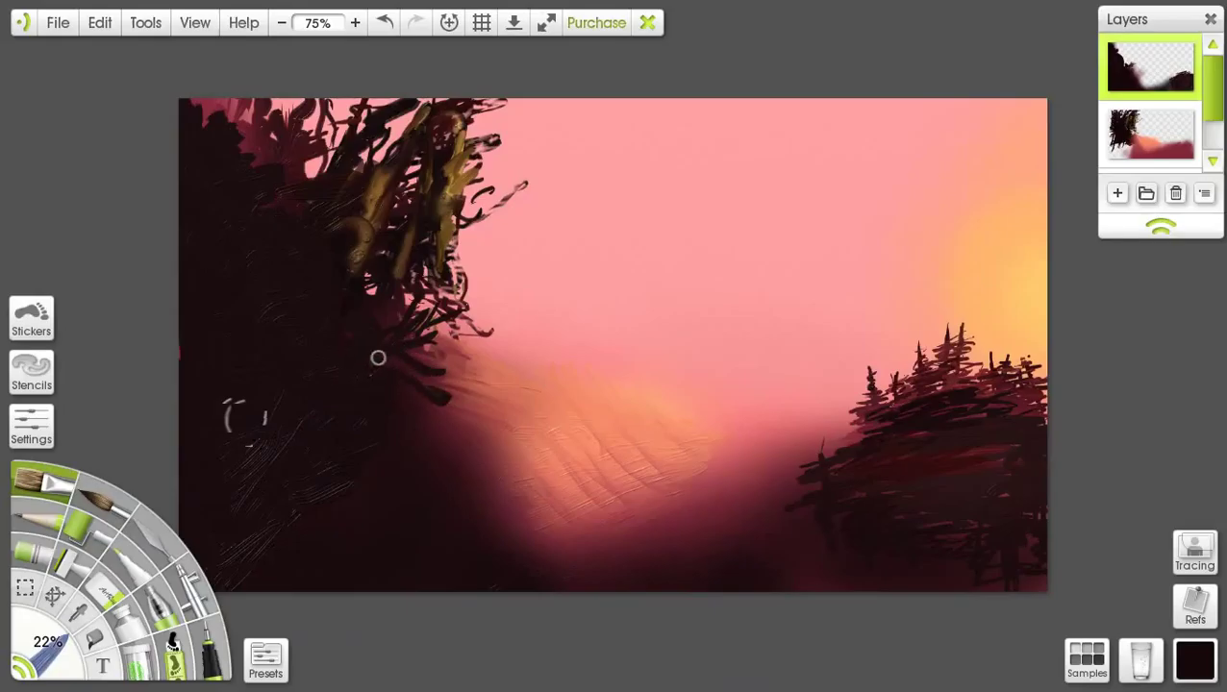
left_click_drag(378, 357, 441, 365)
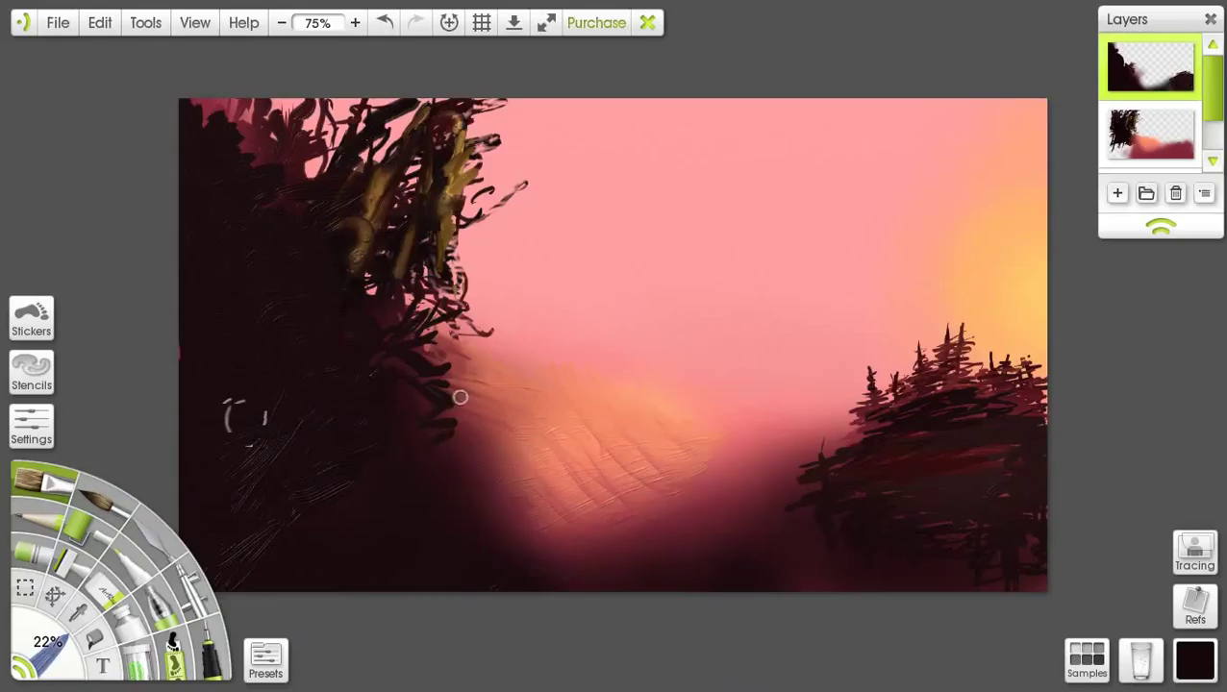
left_click_drag(476, 352, 452, 406)
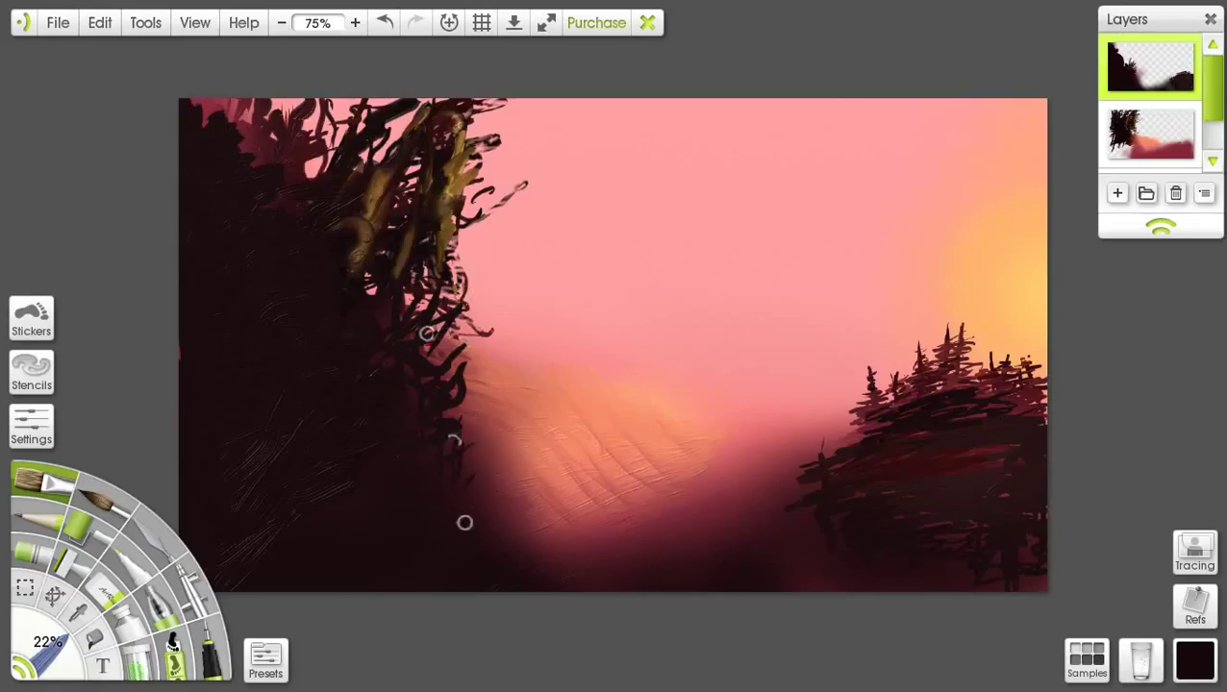
Step: Paint near-black branches down the valley-facing edge of the pine hill, reducing the Oil Brush to 8% for the finer ones
left_click_drag(785, 541, 802, 481)
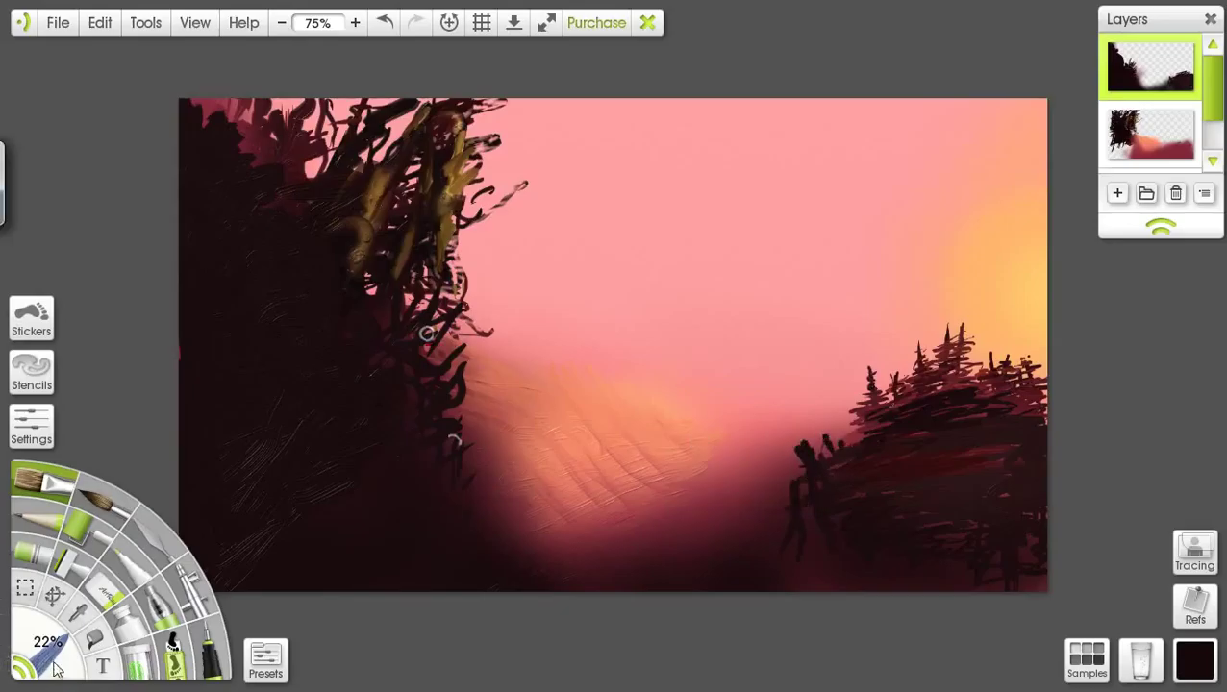
left_click_drag(55, 671, 30, 639)
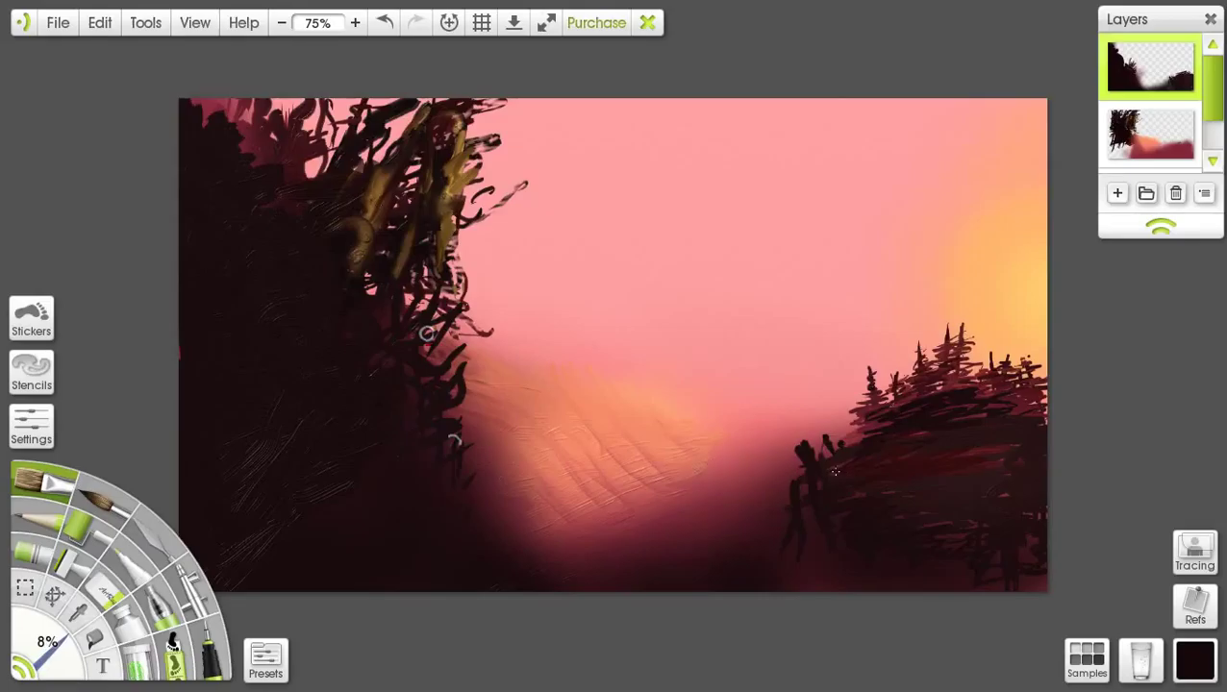
mouse_move(833, 459)
left_mouse_down()
mouse_move(835, 428)
mouse_move(839, 453)
mouse_move(856, 438)
mouse_move(851, 412)
mouse_move(818, 436)
mouse_move(826, 412)
mouse_move(828, 435)
mouse_move(822, 426)
mouse_move(794, 463)
mouse_move(789, 510)
mouse_move(820, 495)
mouse_move(797, 477)
mouse_move(814, 490)
mouse_move(840, 468)
mouse_move(827, 469)
mouse_move(834, 501)
mouse_move(801, 509)
left_mouse_up()
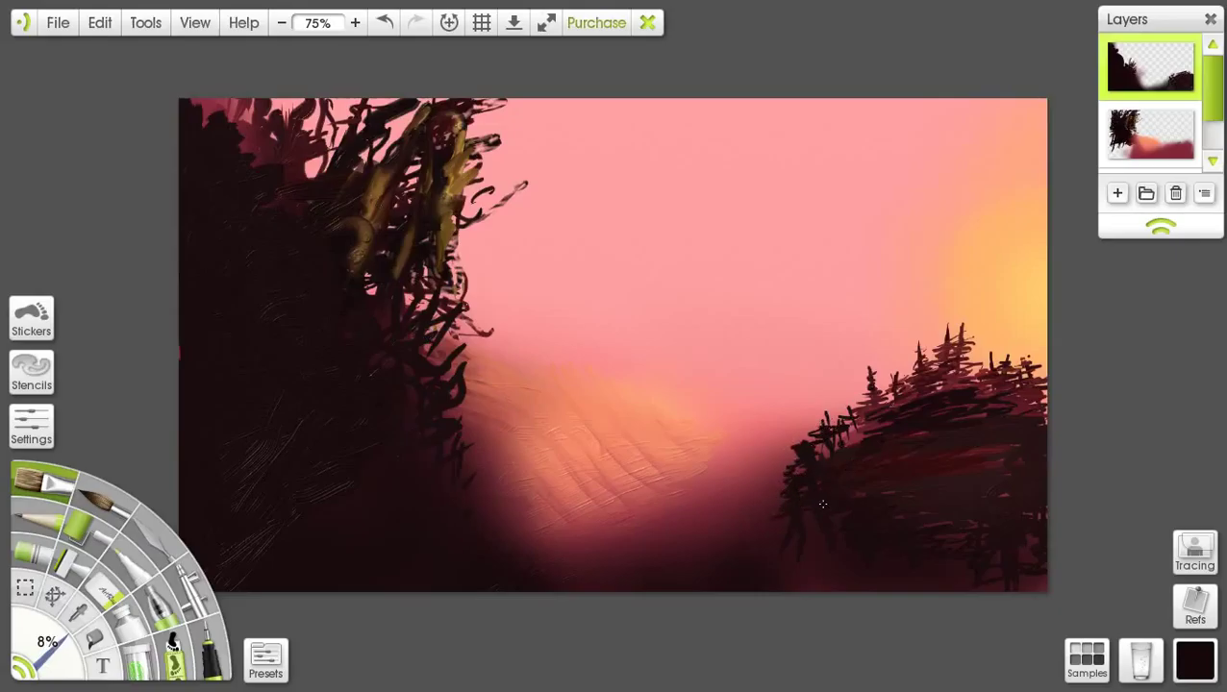
mouse_move(781, 566)
left_mouse_down()
mouse_move(817, 517)
mouse_move(747, 519)
mouse_move(785, 496)
mouse_move(777, 477)
mouse_move(775, 513)
mouse_move(780, 495)
mouse_move(766, 489)
mouse_move(751, 511)
mouse_move(757, 547)
mouse_move(767, 475)
left_mouse_up()
left_click_drag(842, 448, 902, 407)
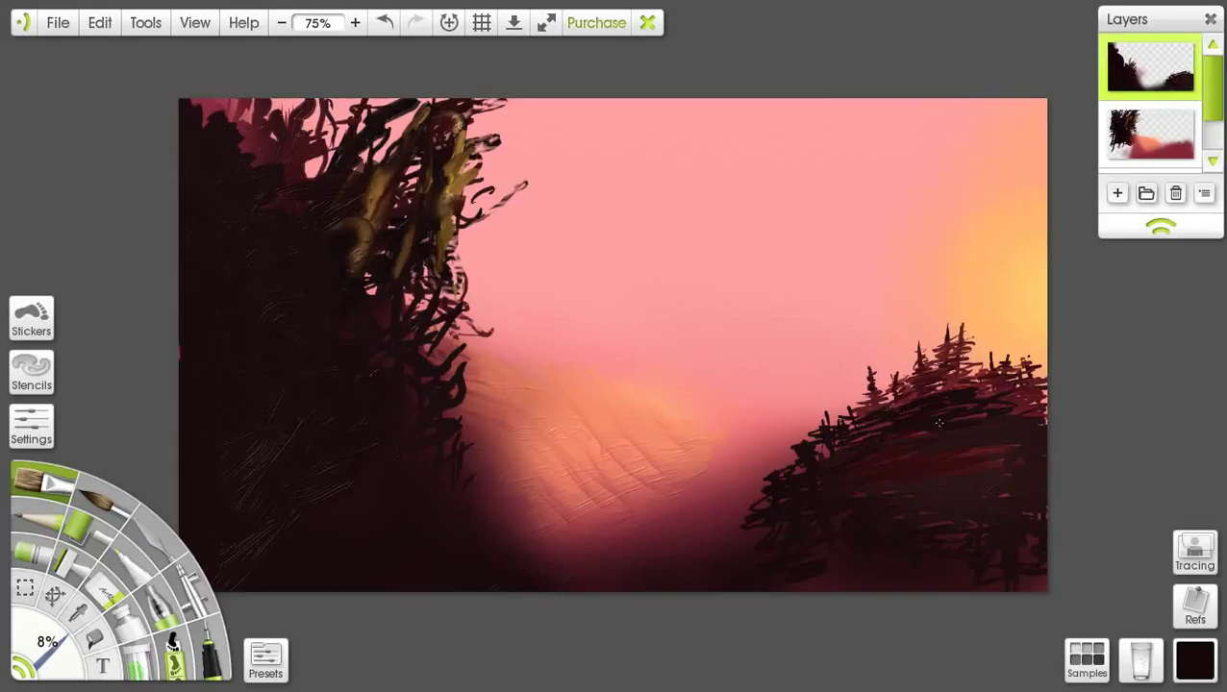
left_click_drag(769, 514, 705, 570)
Step: Paint fine near-black branches along the valley-facing edge of the foreground mass, below the large tree
mouse_move(462, 351)
left_mouse_down()
mouse_move(477, 319)
mouse_move(457, 332)
left_mouse_up()
mouse_move(463, 375)
left_mouse_down()
mouse_move(477, 353)
mouse_move(455, 314)
mouse_move(454, 338)
left_mouse_up()
left_click_drag(460, 334, 475, 306)
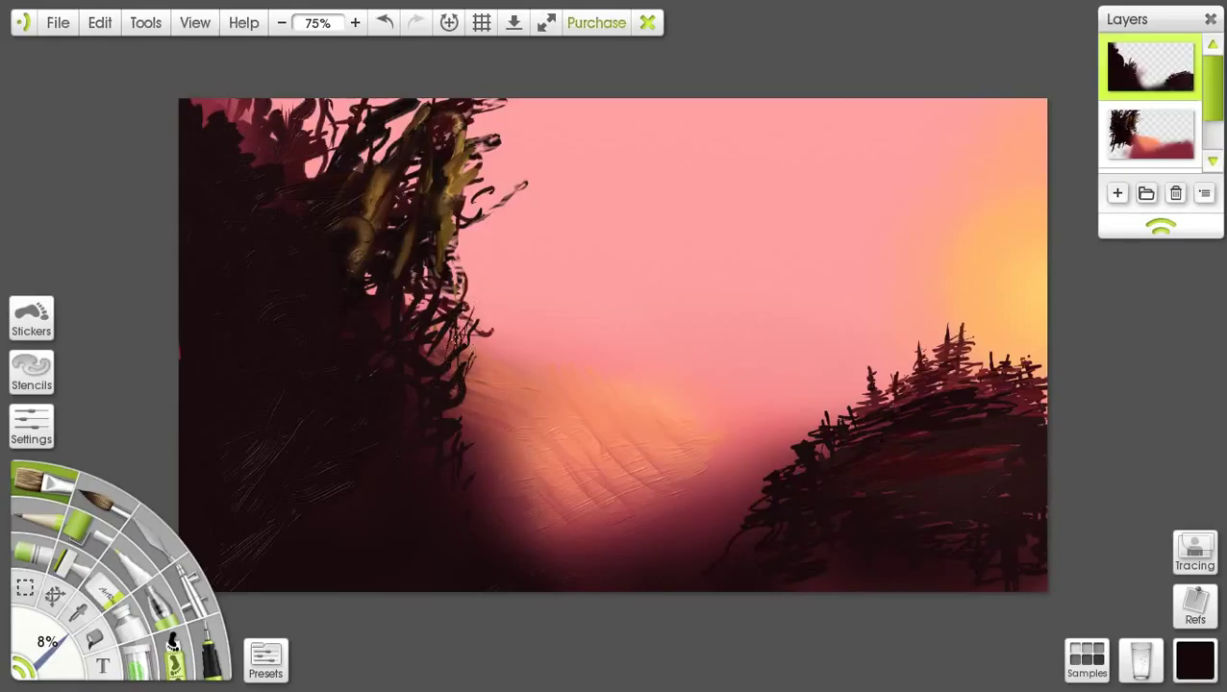
left_click_drag(435, 362, 467, 322)
left_click_drag(458, 389, 473, 370)
mouse_move(444, 431)
left_mouse_down()
mouse_move(467, 370)
mouse_move(455, 482)
mouse_move(470, 447)
mouse_move(446, 477)
mouse_move(472, 463)
mouse_move(466, 472)
mouse_move(462, 437)
mouse_move(458, 461)
mouse_move(464, 416)
mouse_move(478, 423)
mouse_move(454, 409)
mouse_move(455, 422)
mouse_move(448, 358)
left_mouse_up()
left_click_drag(446, 365, 441, 323)
left_click_drag(439, 367, 432, 346)
mouse_move(429, 307)
left_mouse_down()
mouse_move(426, 285)
mouse_move(404, 286)
mouse_move(412, 269)
mouse_move(448, 266)
left_mouse_up()
Step: Add thin near-black branches across the crimson gaps in the upper part of the large foreground tree
left_click_drag(379, 163, 385, 140)
left_click_drag(379, 131, 403, 108)
mouse_move(333, 129)
left_mouse_down()
mouse_move(335, 101)
mouse_move(312, 109)
left_mouse_up()
mouse_move(272, 164)
left_mouse_down()
mouse_move(275, 139)
mouse_move(231, 104)
left_mouse_up()
left_click_drag(323, 144, 311, 174)
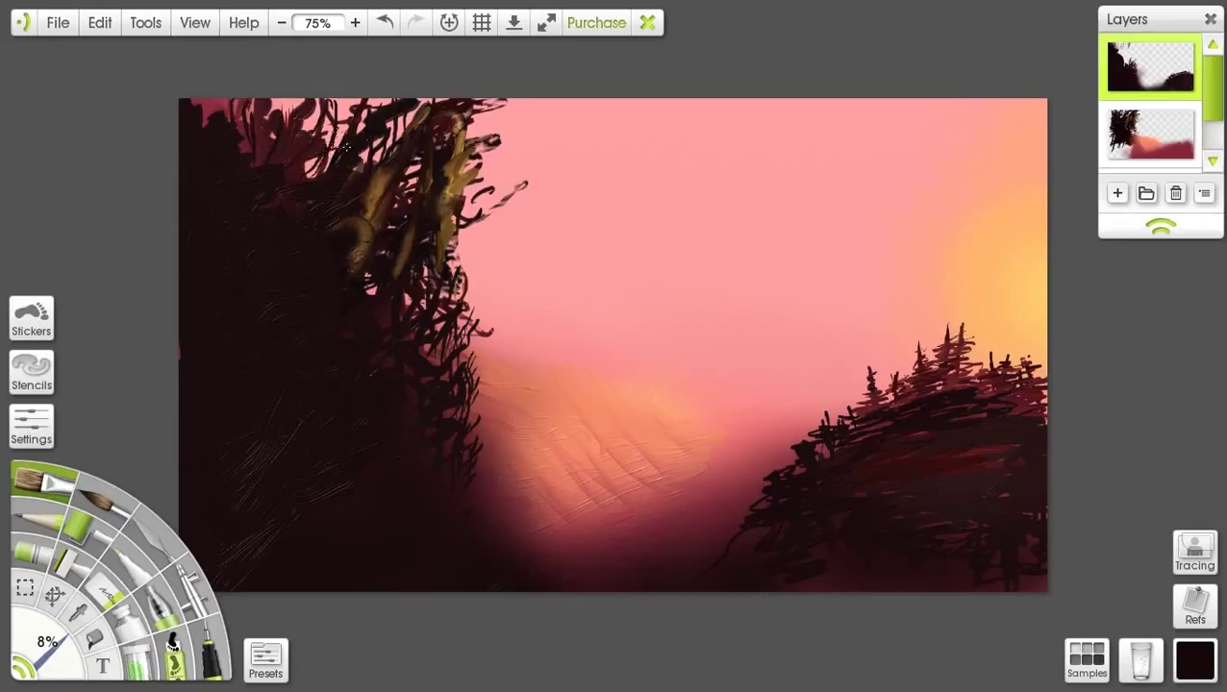
left_click_drag(326, 104, 309, 177)
Step: Set the Oil Brush to 15%, sample the sun's orange-yellow, and paint golden highlights on the large tree's upper branches
mouse_move(35, 623)
left_mouse_down()
mouse_move(49, 656)
mouse_move(99, 653)
left_mouse_up()
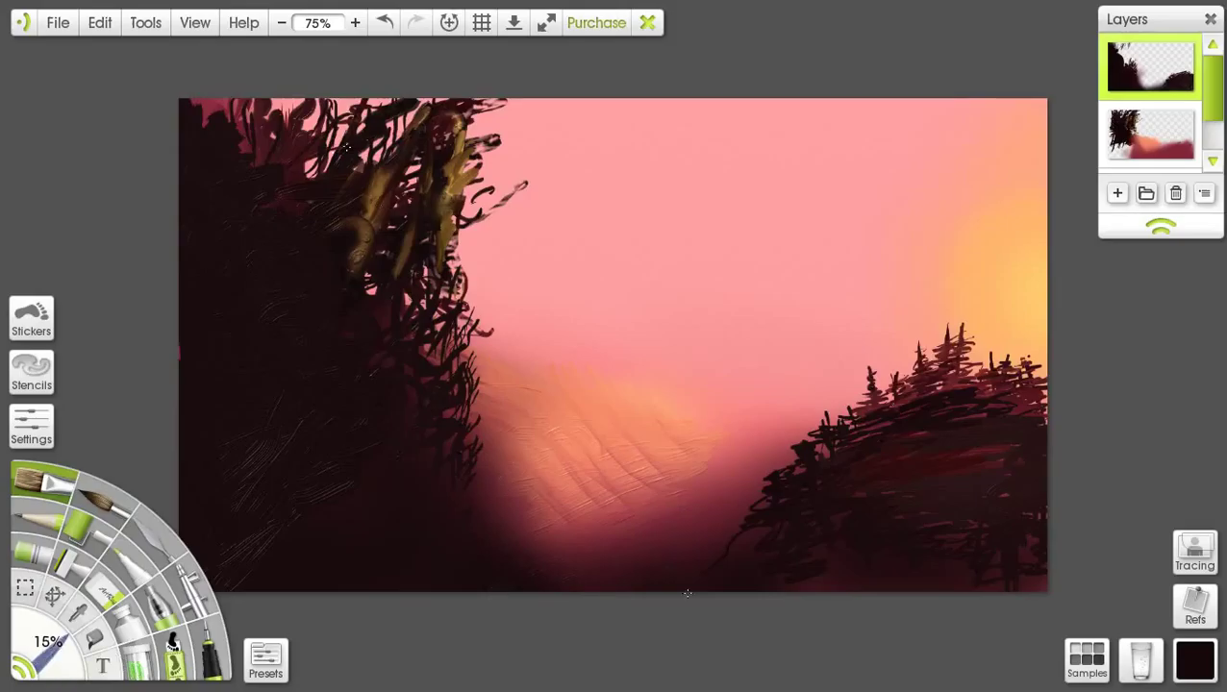
left_click(1194, 659)
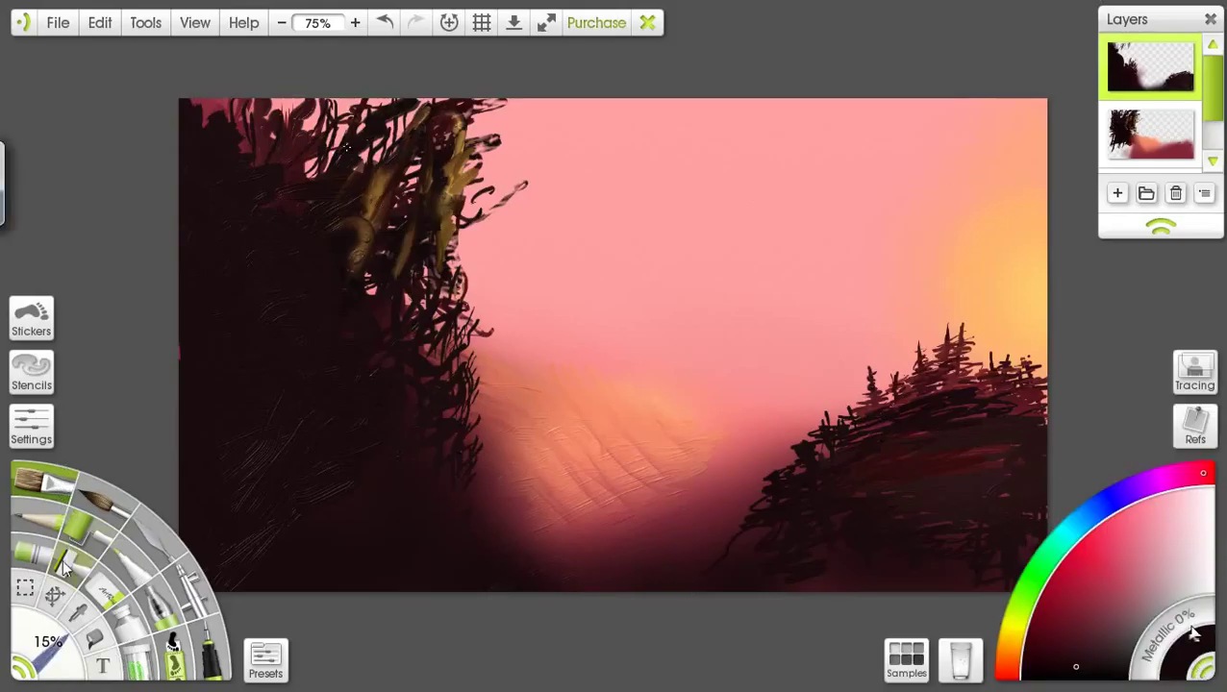
left_click(77, 611)
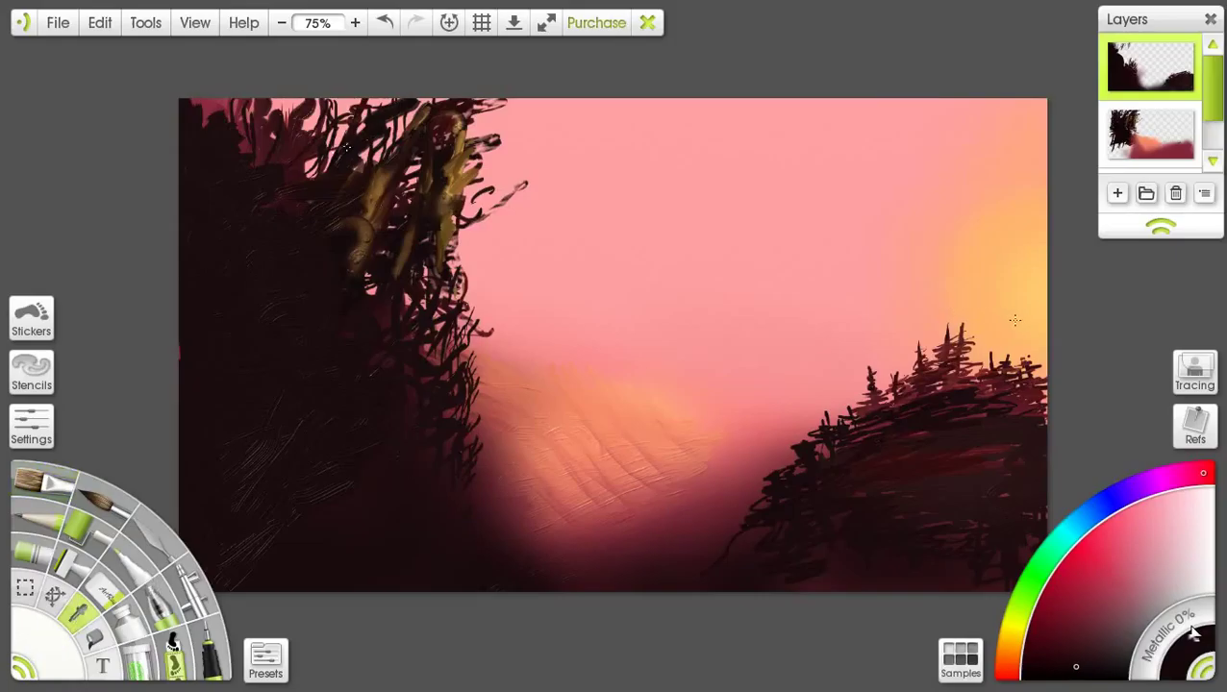
left_click(1036, 292)
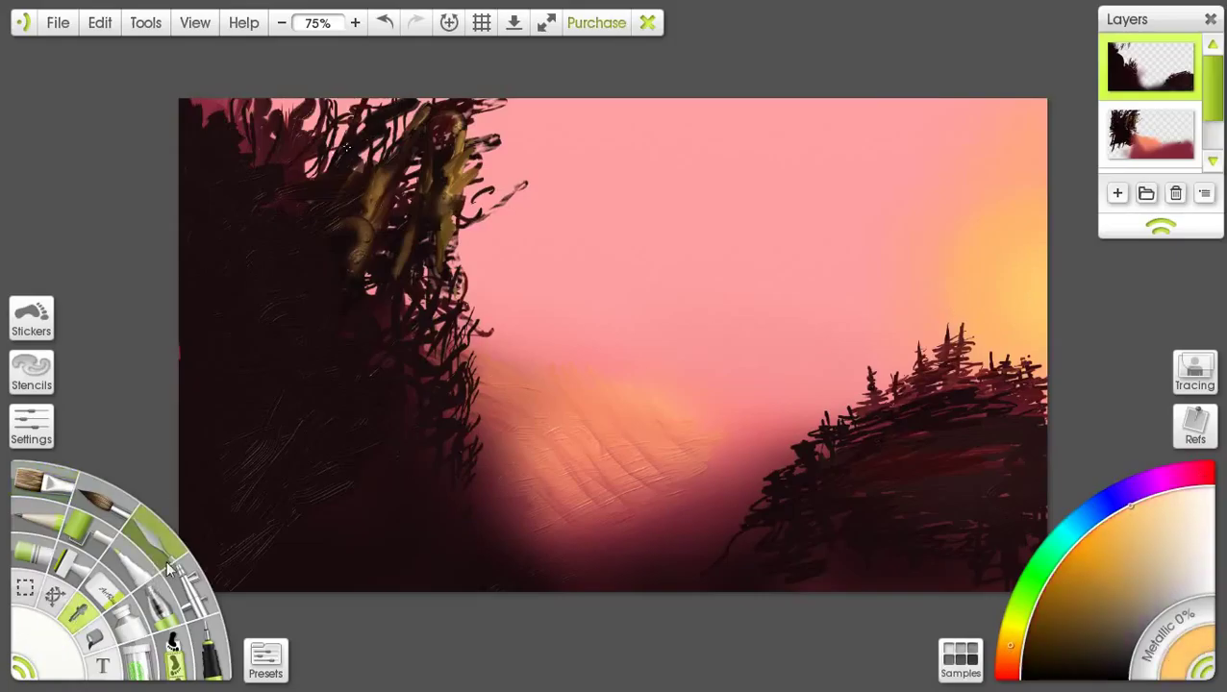
left_click(71, 484)
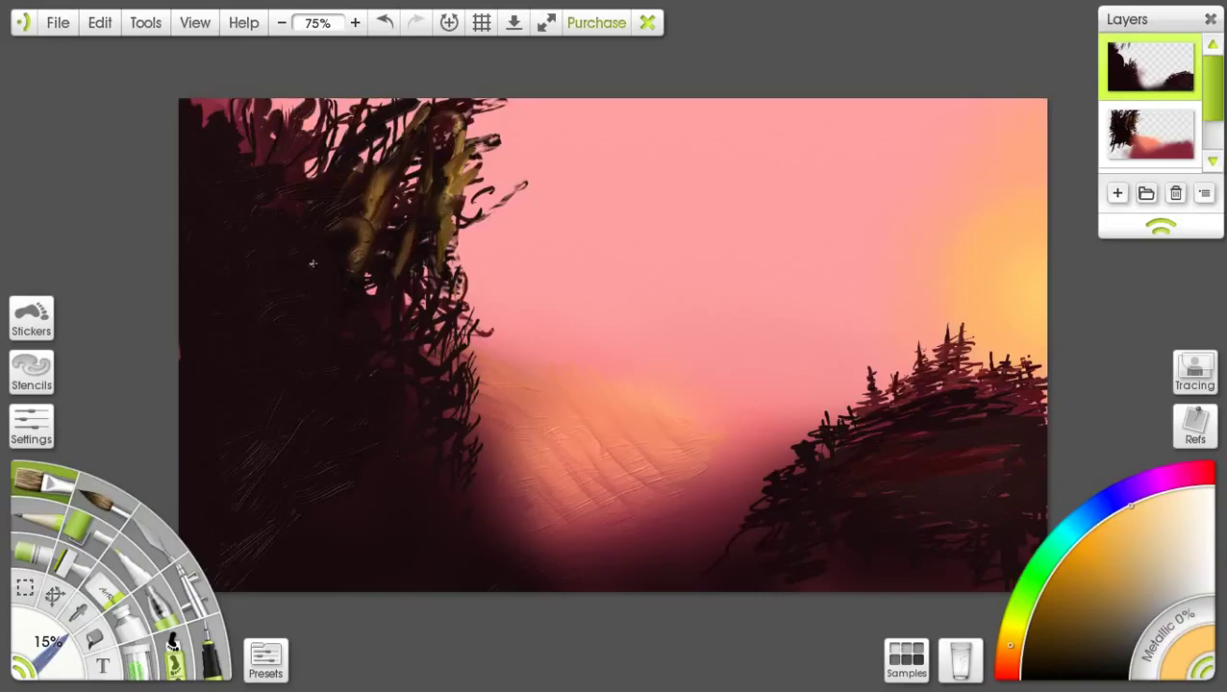
mouse_move(314, 261)
left_mouse_down()
mouse_move(332, 223)
mouse_move(326, 239)
left_mouse_up()
mouse_move(335, 179)
left_mouse_down()
mouse_move(366, 125)
mouse_move(349, 144)
mouse_move(398, 118)
left_mouse_up()
mouse_move(341, 167)
left_mouse_down()
mouse_move(314, 196)
mouse_move(334, 178)
left_mouse_up()
left_click_drag(299, 227, 327, 198)
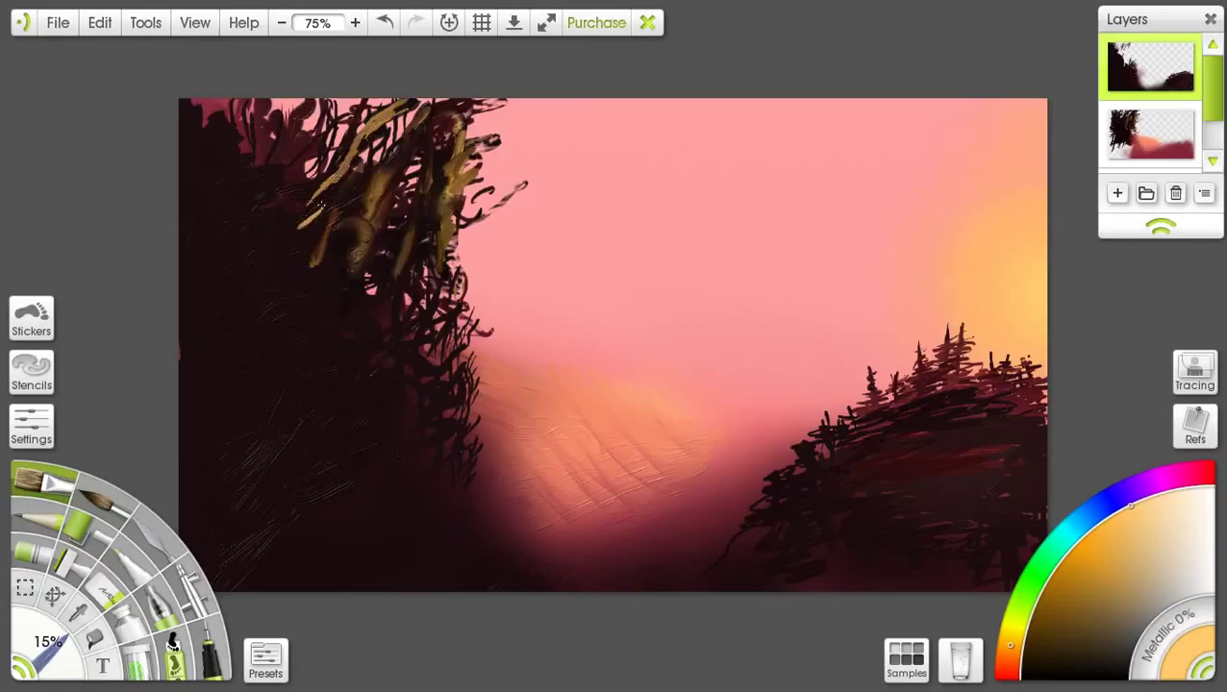
key("ctrl+z")
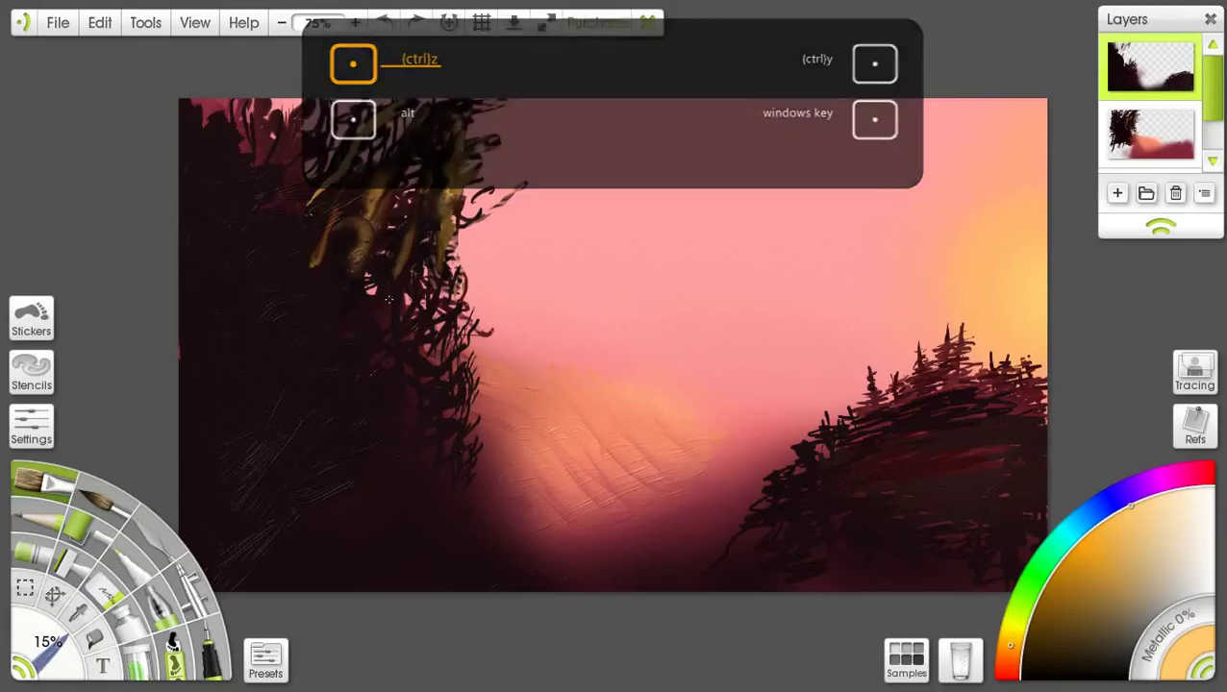
Step: Extend golden highlight streaks down and across the dark foreground mass with the Oil Brush at 15%
left_click_drag(385, 350, 402, 318)
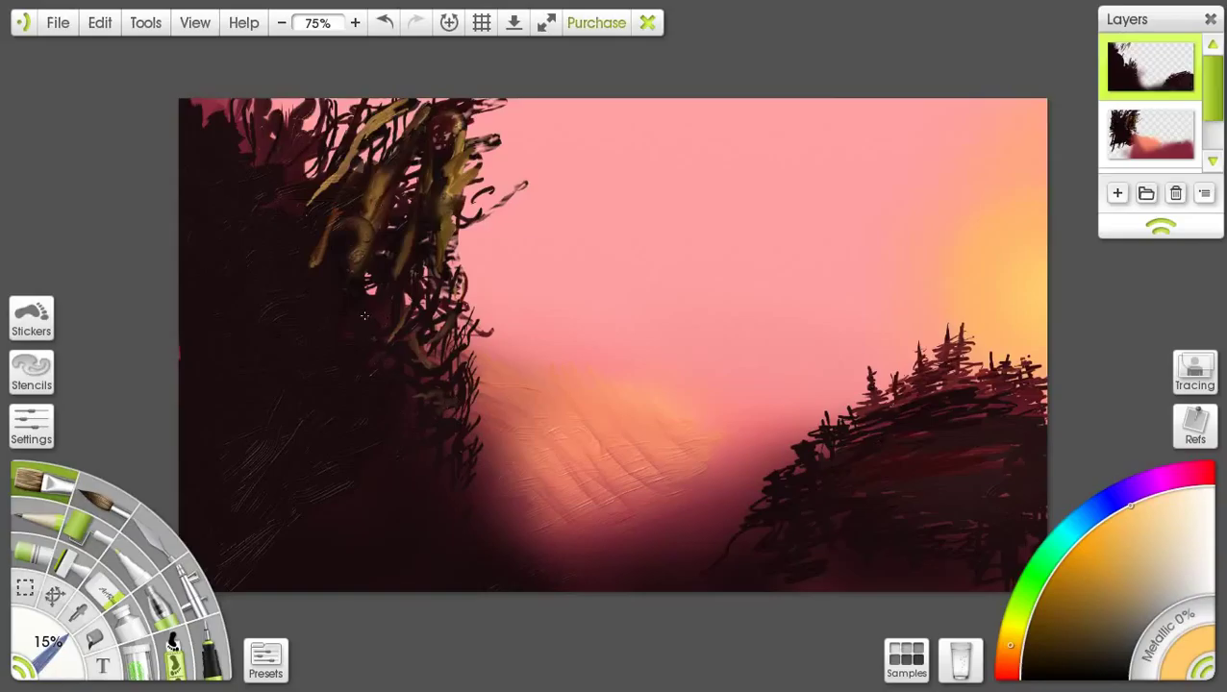
left_click_drag(311, 411, 294, 431)
left_click_drag(354, 277, 319, 358)
mouse_move(378, 312)
left_mouse_down()
mouse_move(327, 396)
mouse_move(394, 279)
left_mouse_up()
left_click_drag(365, 334, 312, 404)
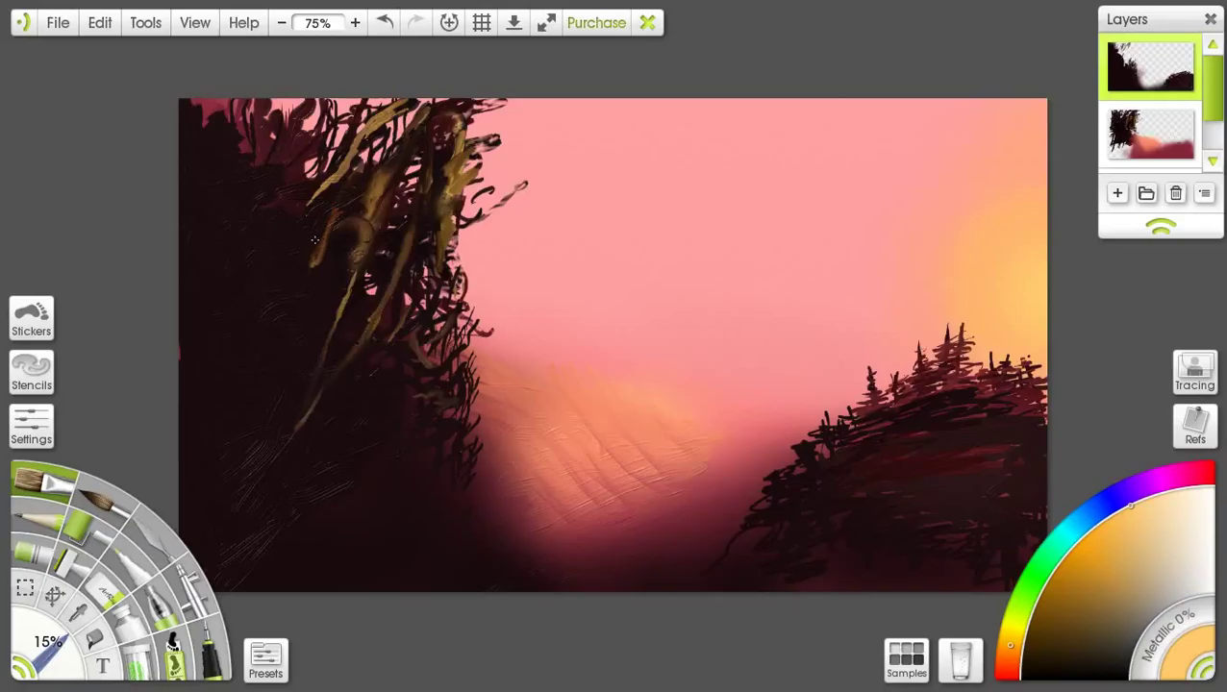
mouse_move(314, 240)
left_mouse_down()
mouse_move(284, 241)
mouse_move(304, 209)
mouse_move(279, 210)
mouse_move(223, 273)
left_mouse_up()
mouse_move(259, 206)
left_mouse_down()
mouse_move(262, 177)
mouse_move(261, 193)
mouse_move(278, 169)
mouse_move(265, 190)
mouse_move(261, 162)
mouse_move(234, 189)
mouse_move(255, 152)
mouse_move(234, 229)
mouse_move(266, 166)
mouse_move(235, 182)
left_mouse_up()
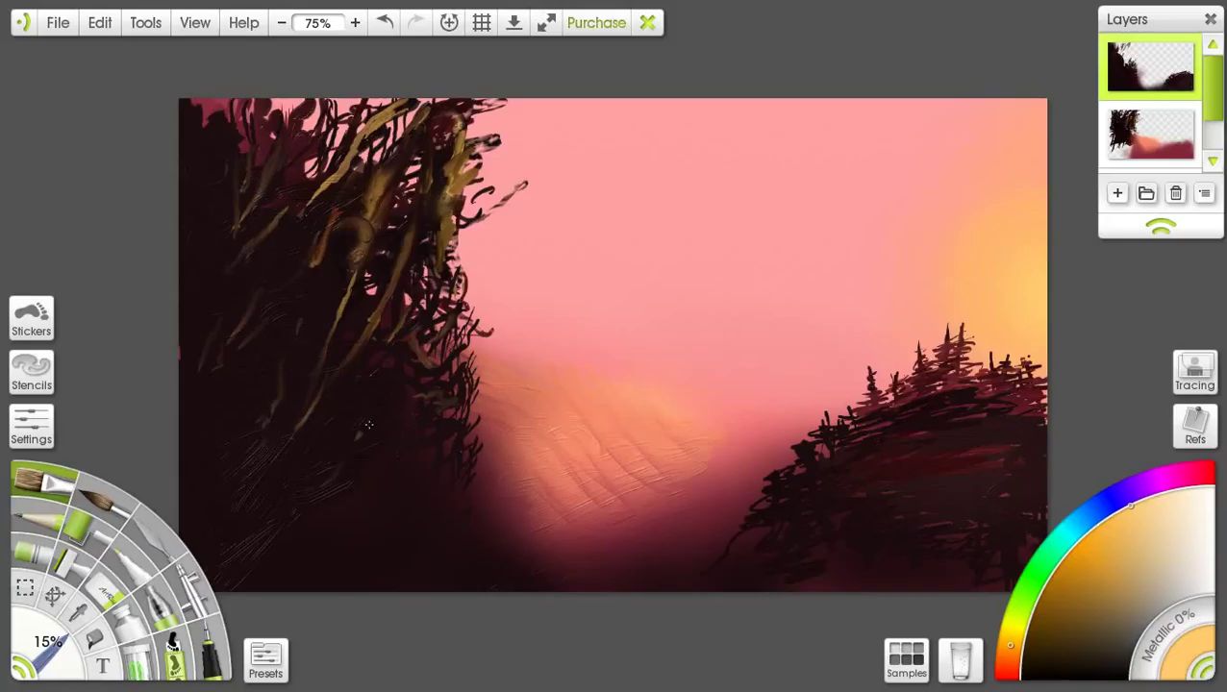
mouse_move(369, 424)
left_mouse_down()
mouse_move(421, 391)
mouse_move(408, 430)
mouse_move(388, 426)
mouse_move(433, 398)
mouse_move(406, 477)
mouse_move(448, 424)
mouse_move(464, 469)
left_mouse_up()
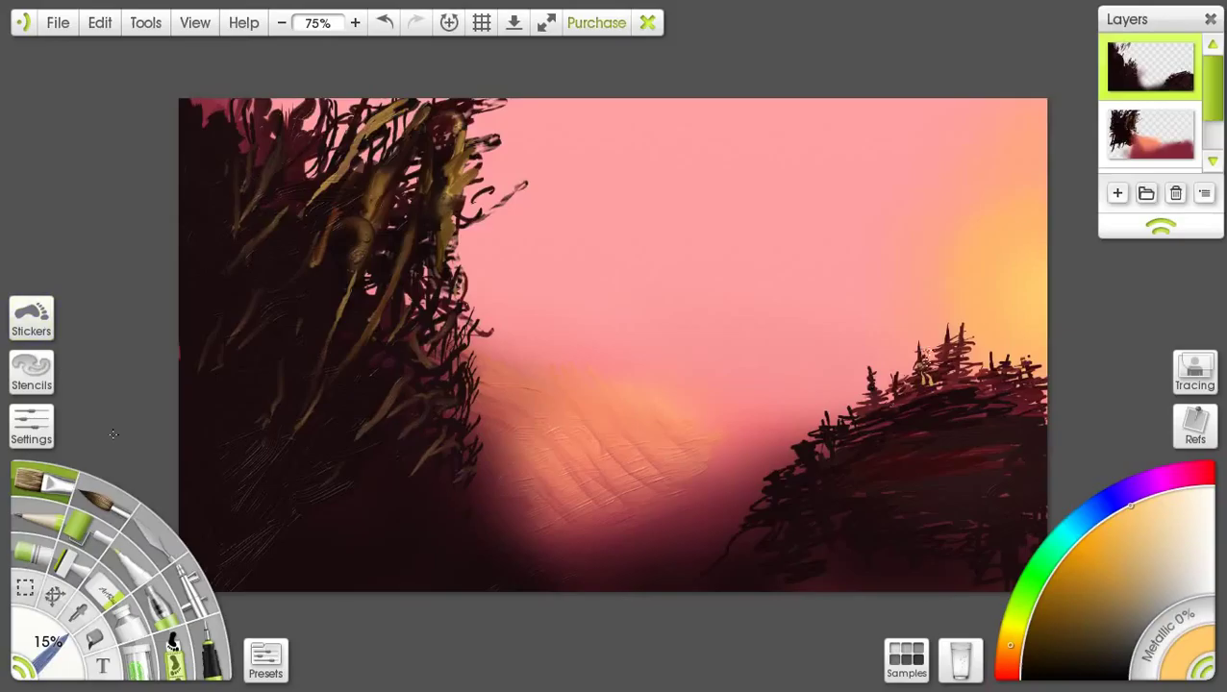
left_click(144, 524)
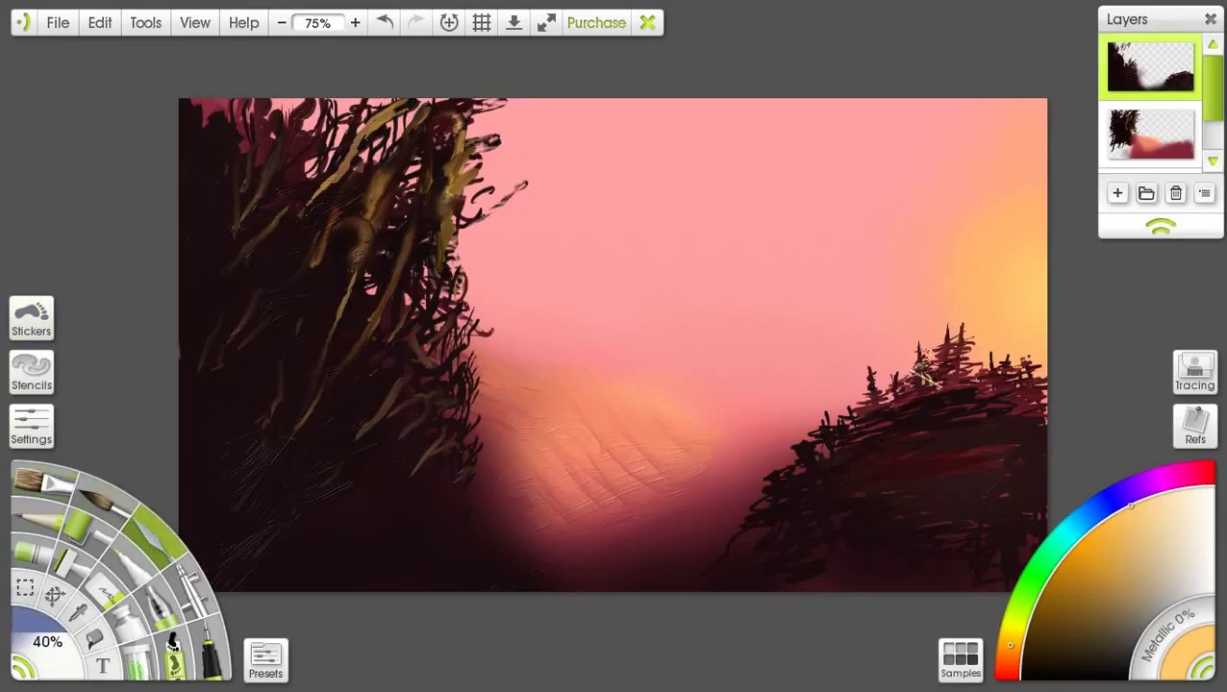
key("ctrl+z")
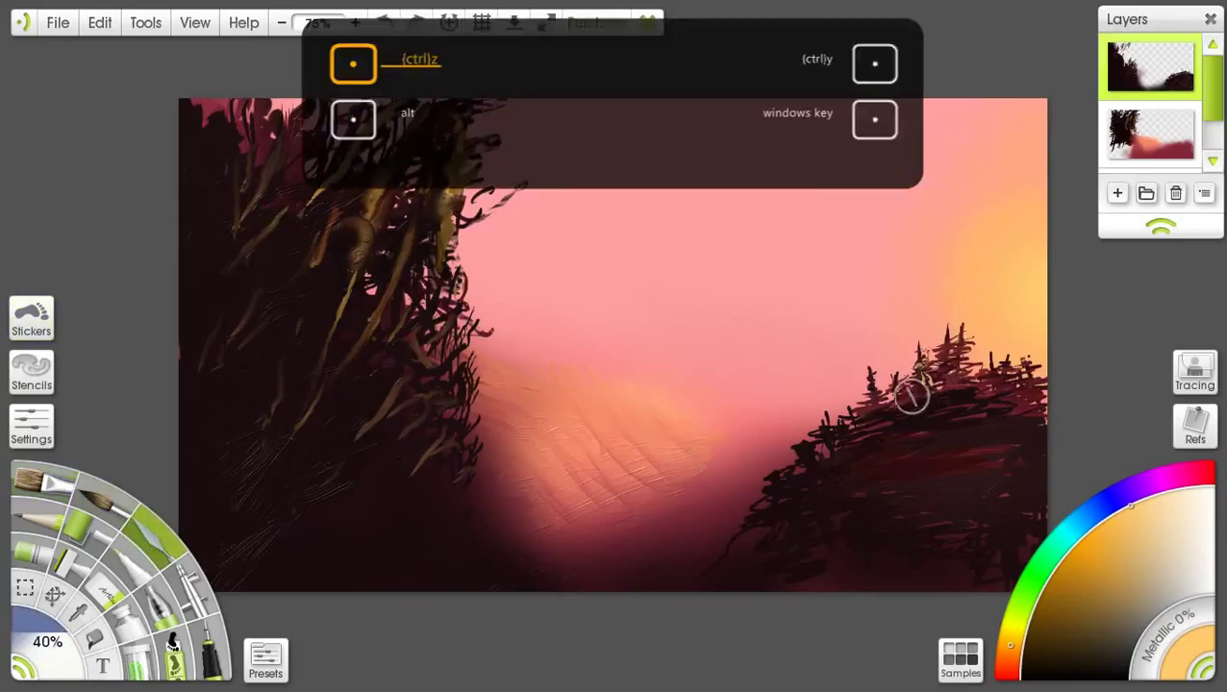
left_click(63, 483)
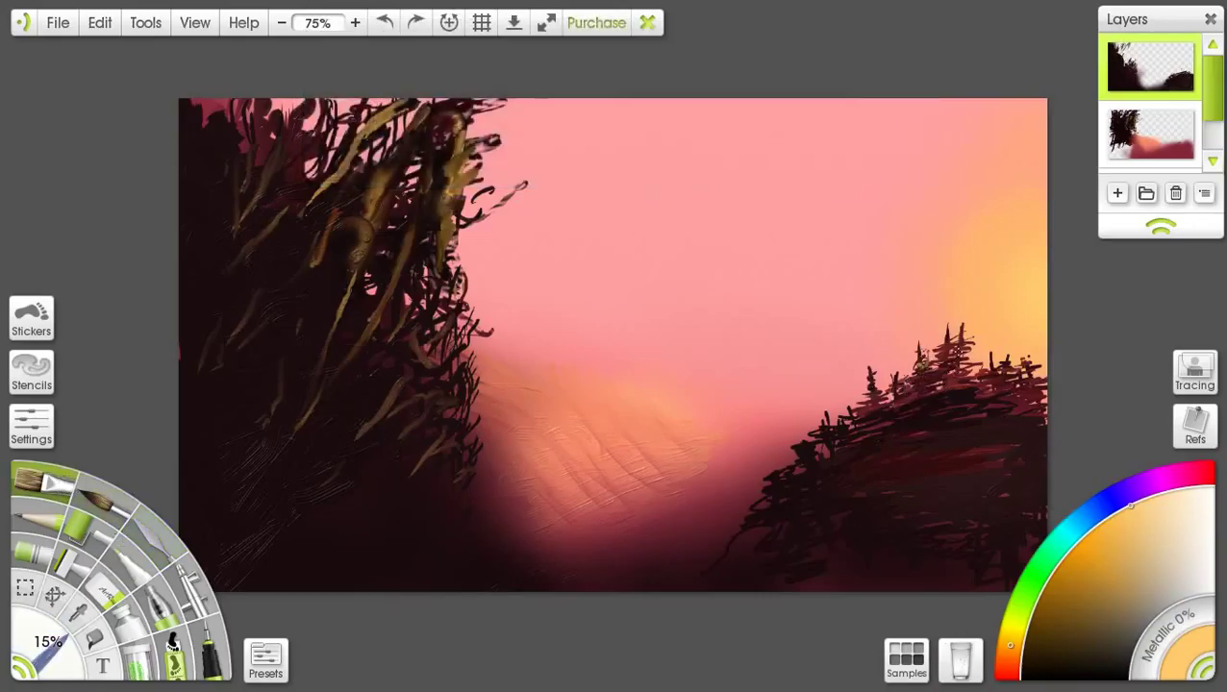
left_click(950, 345)
left_click_drag(949, 350, 958, 352)
key("ctrl+z")
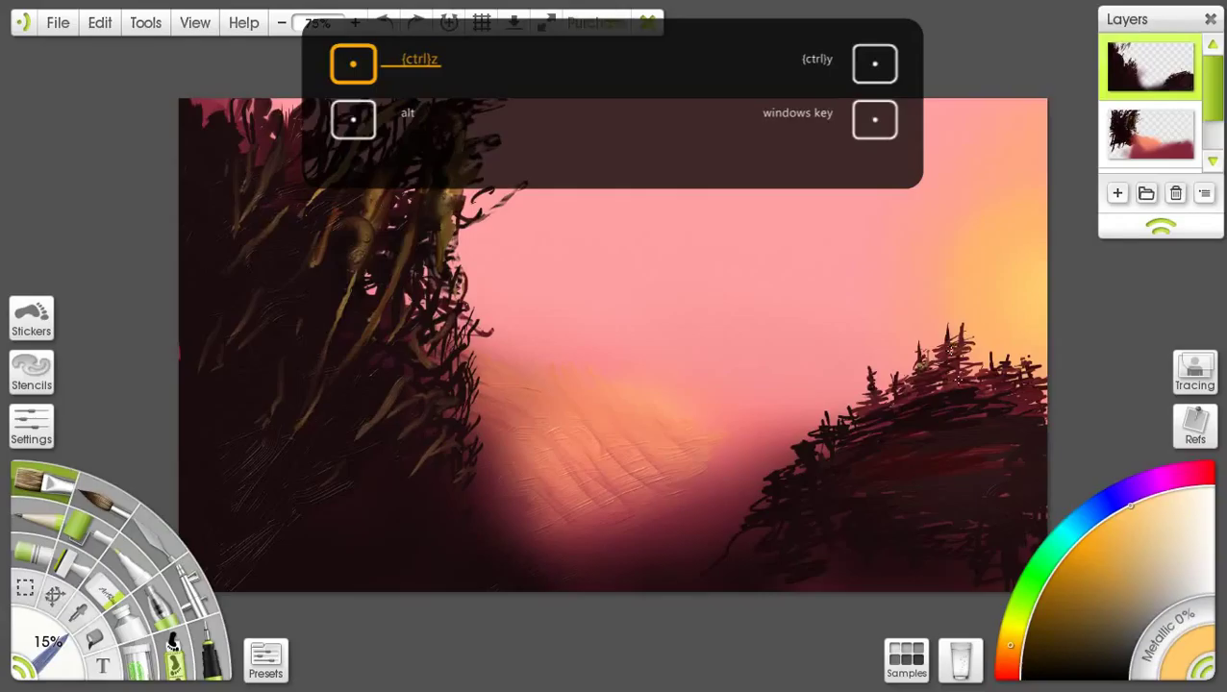
key("ctrl+z")
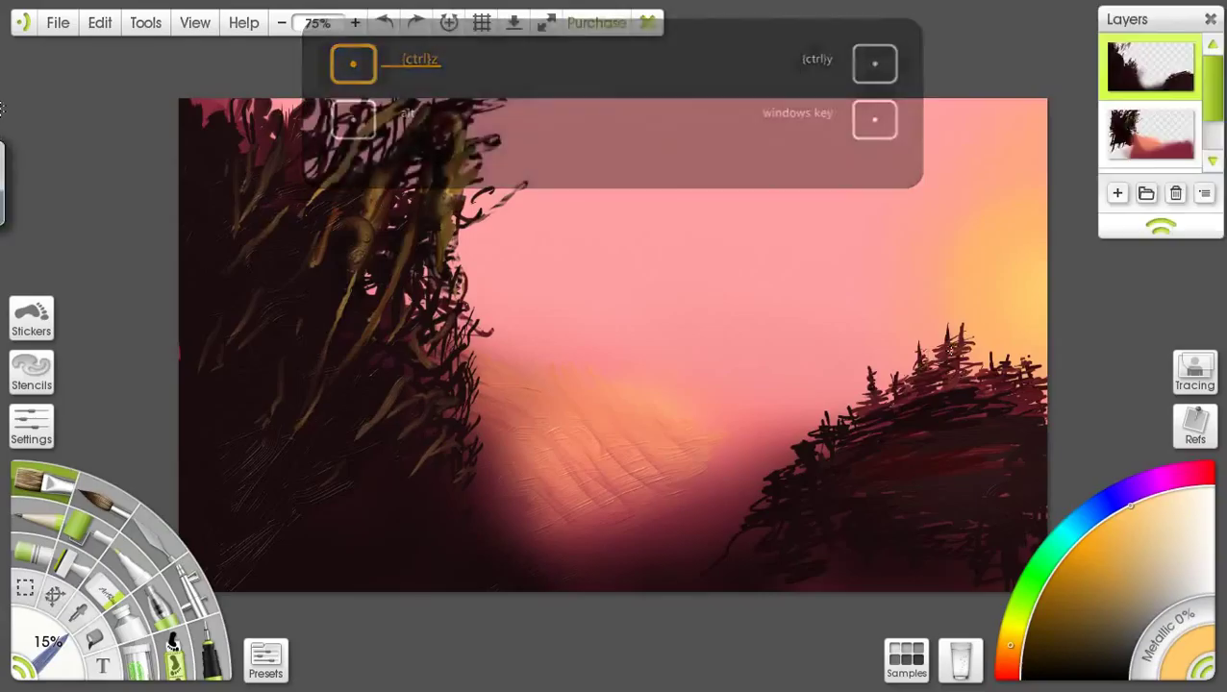
Step: Switch to the bottom layer and paint orange-yellow highlights on the pines atop the hill below the sun
mouse_move(1, 102)
left_mouse_down()
mouse_move(1209, 106)
mouse_move(1209, 131)
left_mouse_up()
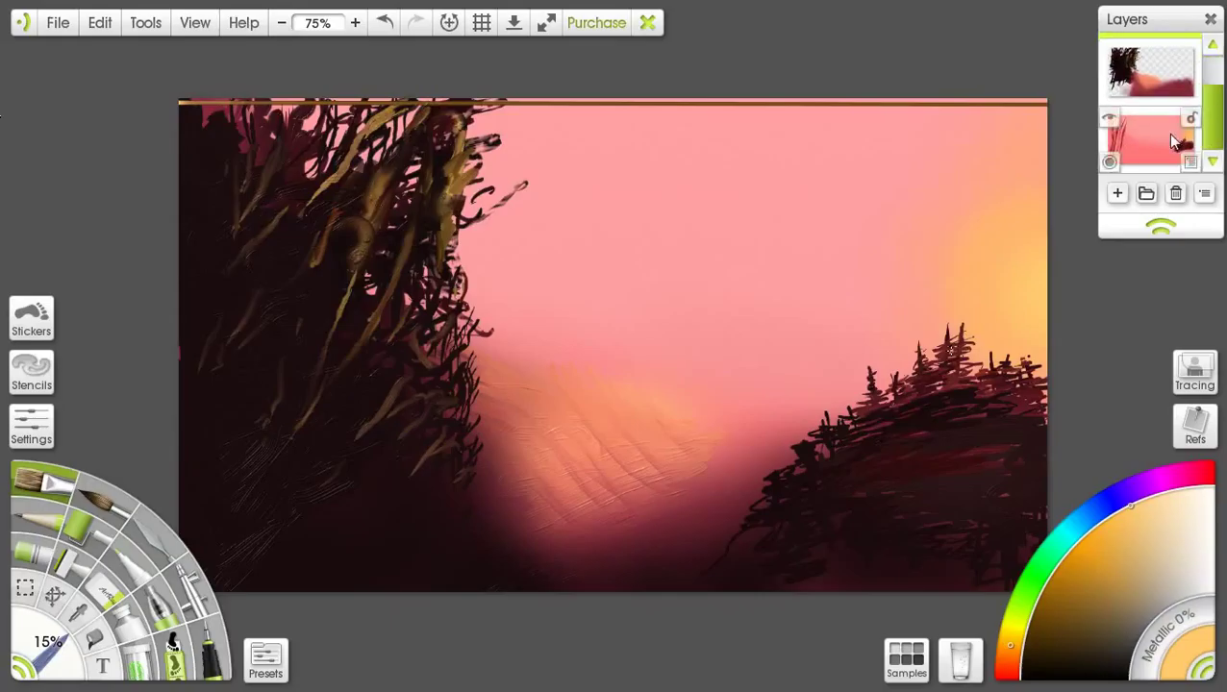
left_click(1173, 142)
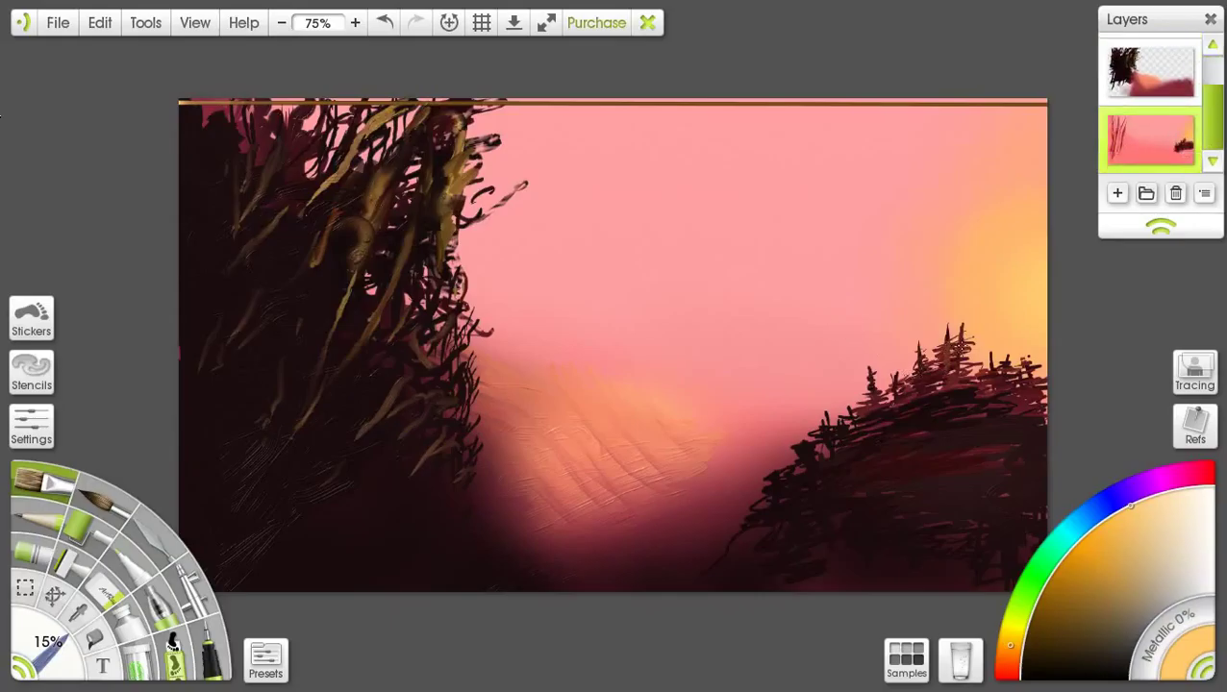
mouse_move(954, 348)
left_mouse_down()
mouse_move(924, 383)
mouse_move(950, 348)
mouse_move(961, 381)
left_mouse_up()
left_click_drag(827, 405, 832, 425)
Step: Return to the top layer and brighten the golden highlights on the foreground mass's lower branches
mouse_move(1195, 138)
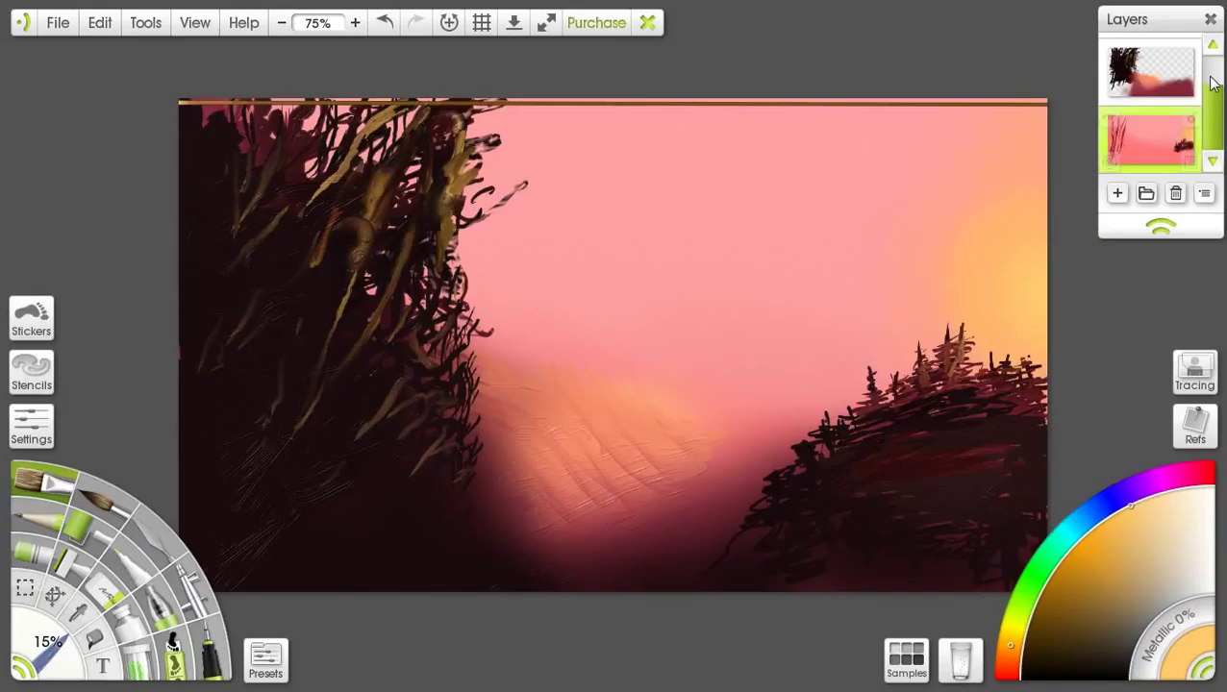
scroll(1210, 114, "up", 2)
left_click(1161, 53)
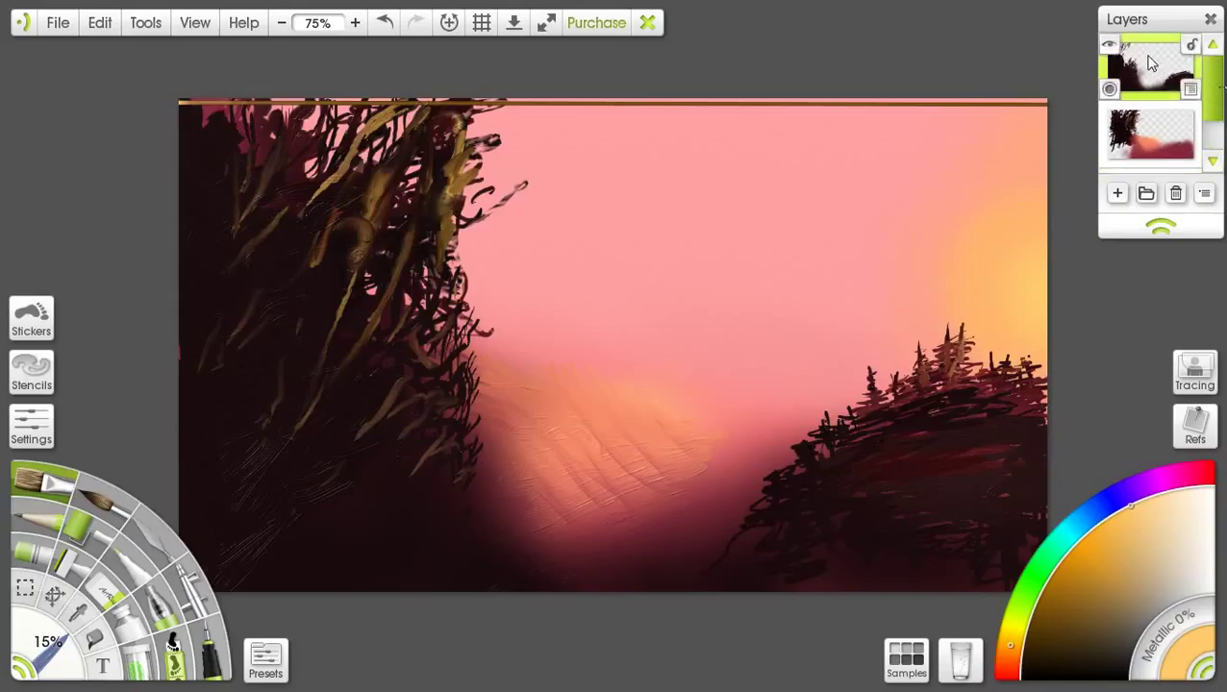
mouse_move(412, 413)
left_mouse_down()
mouse_move(389, 436)
mouse_move(443, 360)
mouse_move(401, 423)
left_mouse_up()
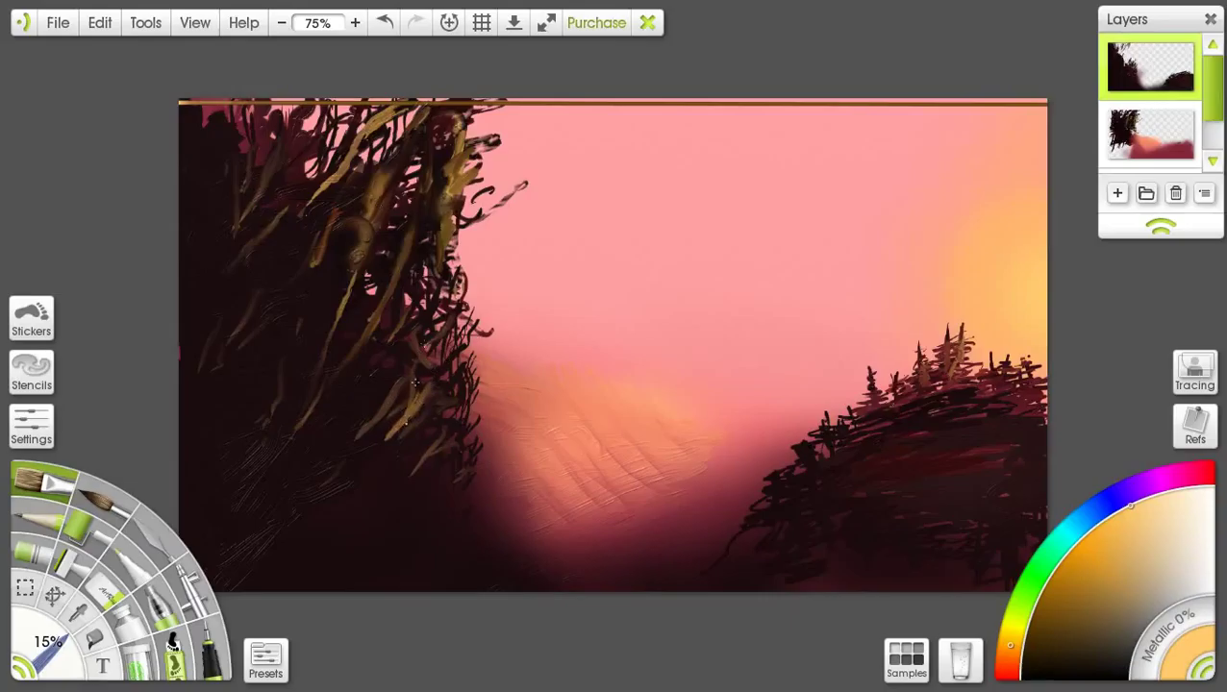
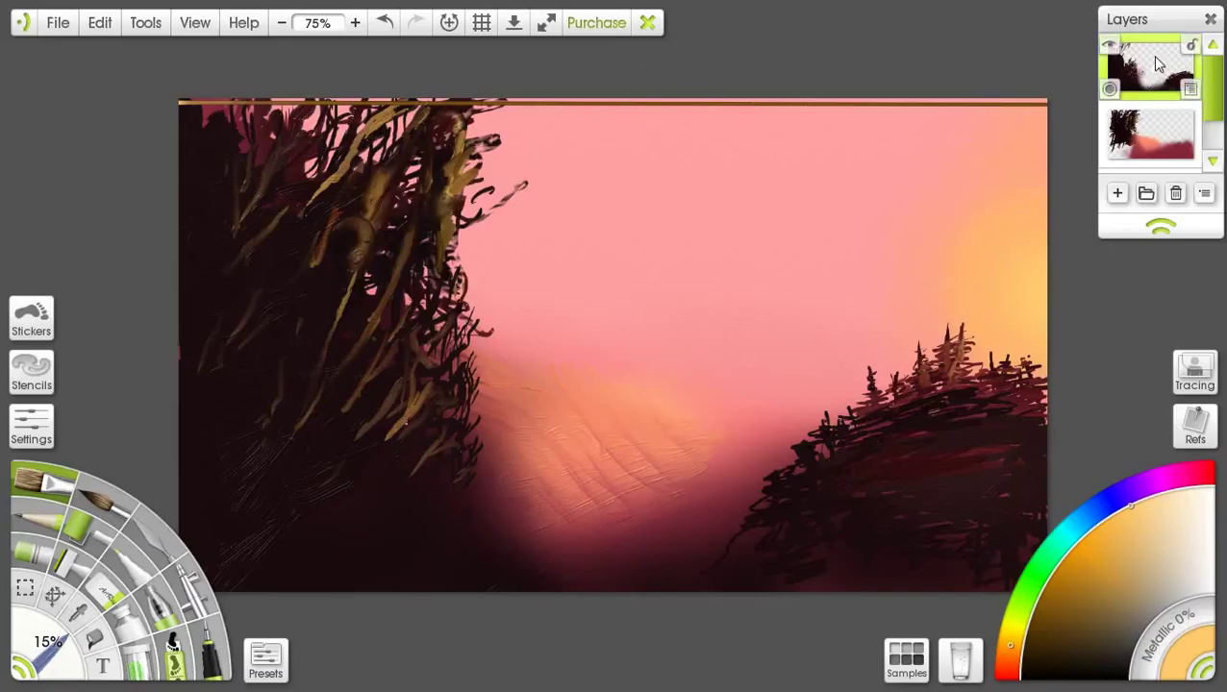
Step: Set the Eraser to 59% and erase the stray brown line along the canvas's upper edge on the top layer
left_click(101, 582)
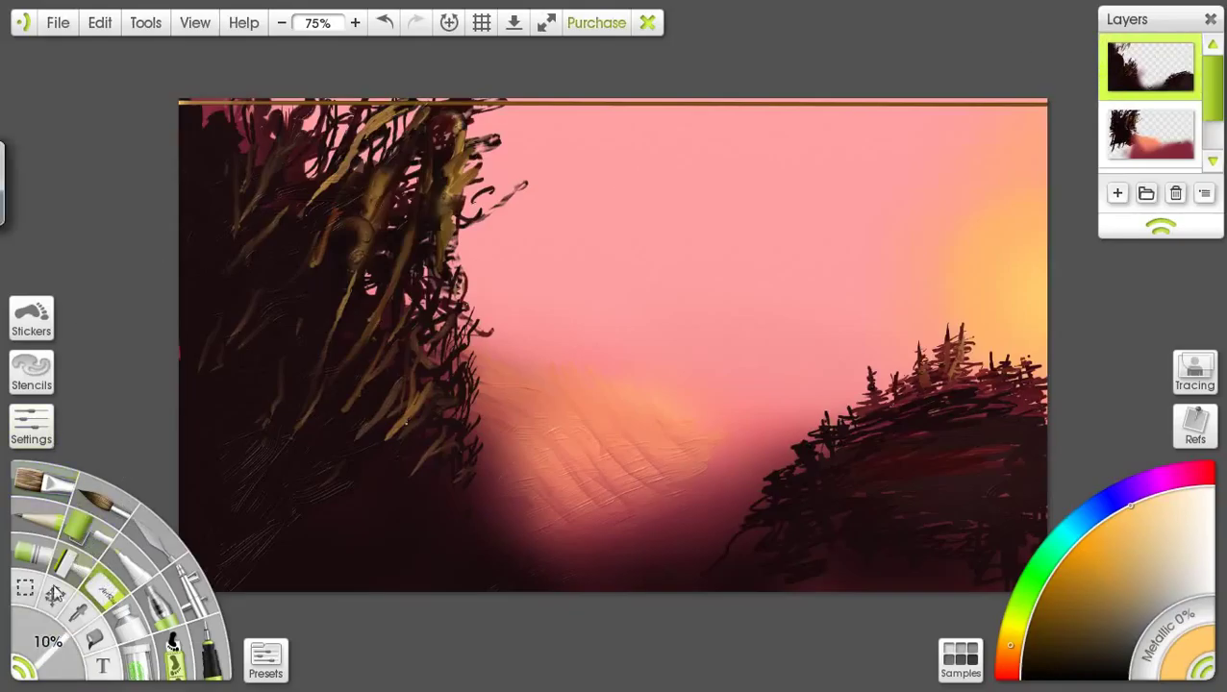
mouse_move(54, 595)
left_mouse_down()
mouse_move(40, 652)
mouse_move(73, 679)
left_mouse_up()
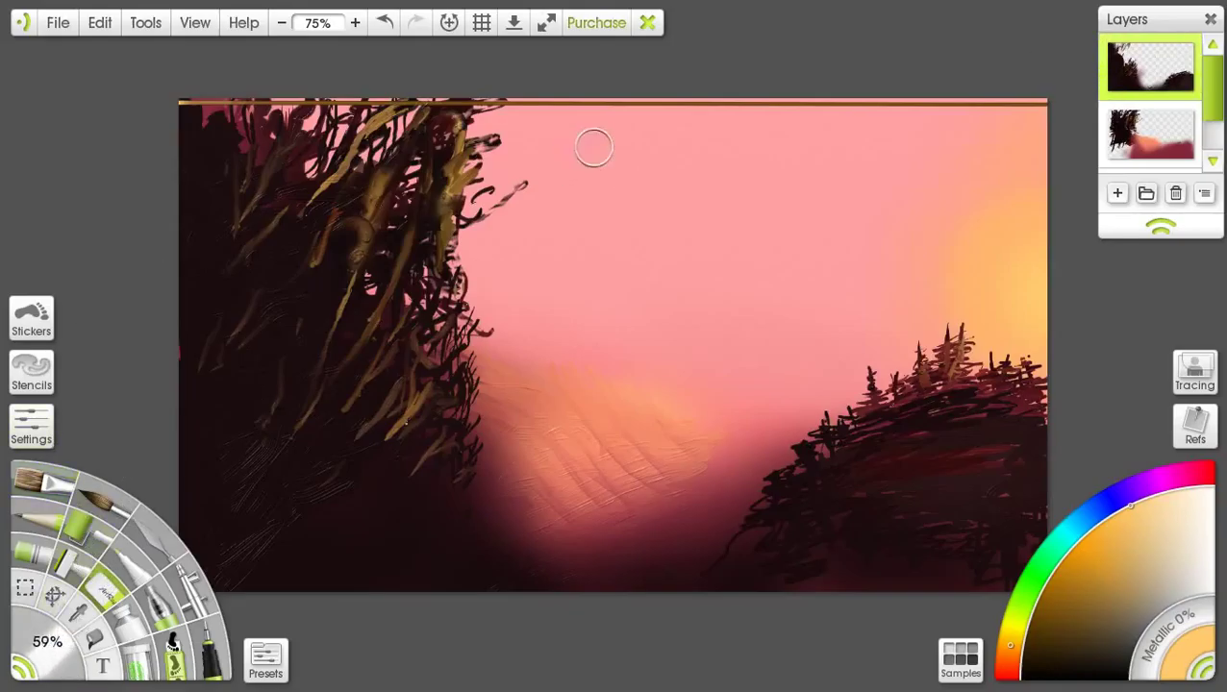
mouse_move(591, 102)
left_mouse_down()
mouse_move(526, 104)
mouse_move(721, 106)
left_mouse_up()
mouse_move(827, 125)
left_mouse_down()
mouse_move(753, 108)
mouse_move(1041, 118)
mouse_move(997, 104)
left_mouse_up()
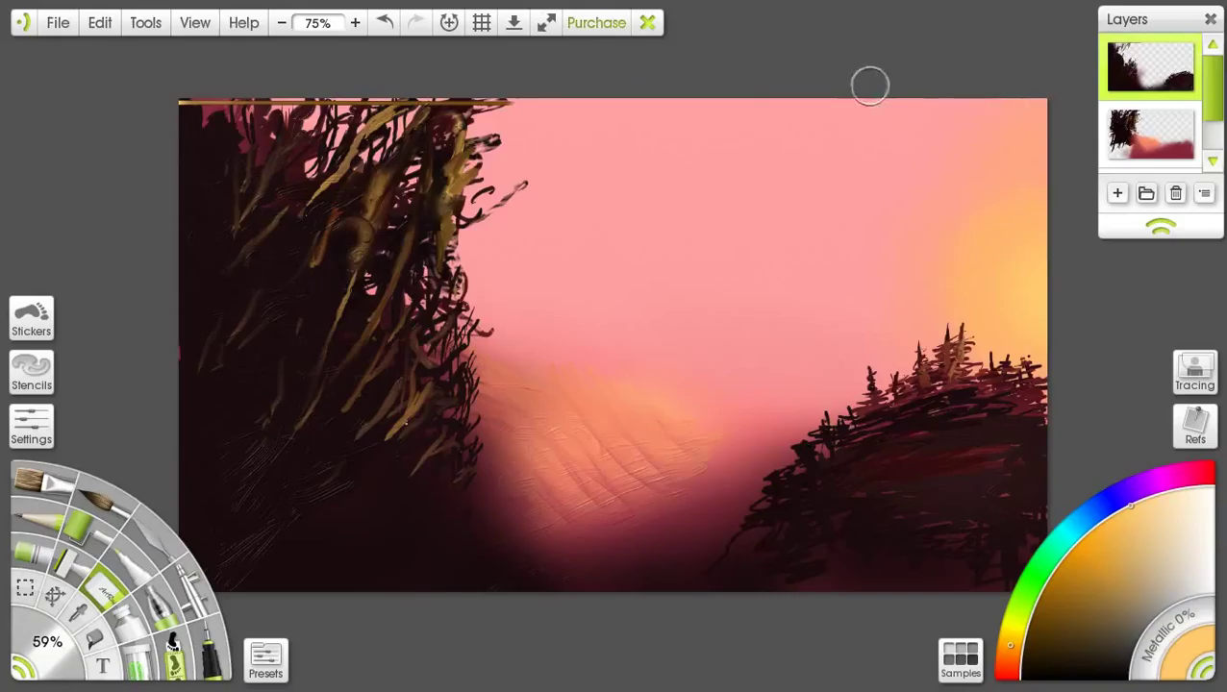
mouse_move(334, 99)
left_mouse_down()
mouse_move(501, 104)
mouse_move(349, 97)
mouse_move(181, 100)
left_mouse_up()
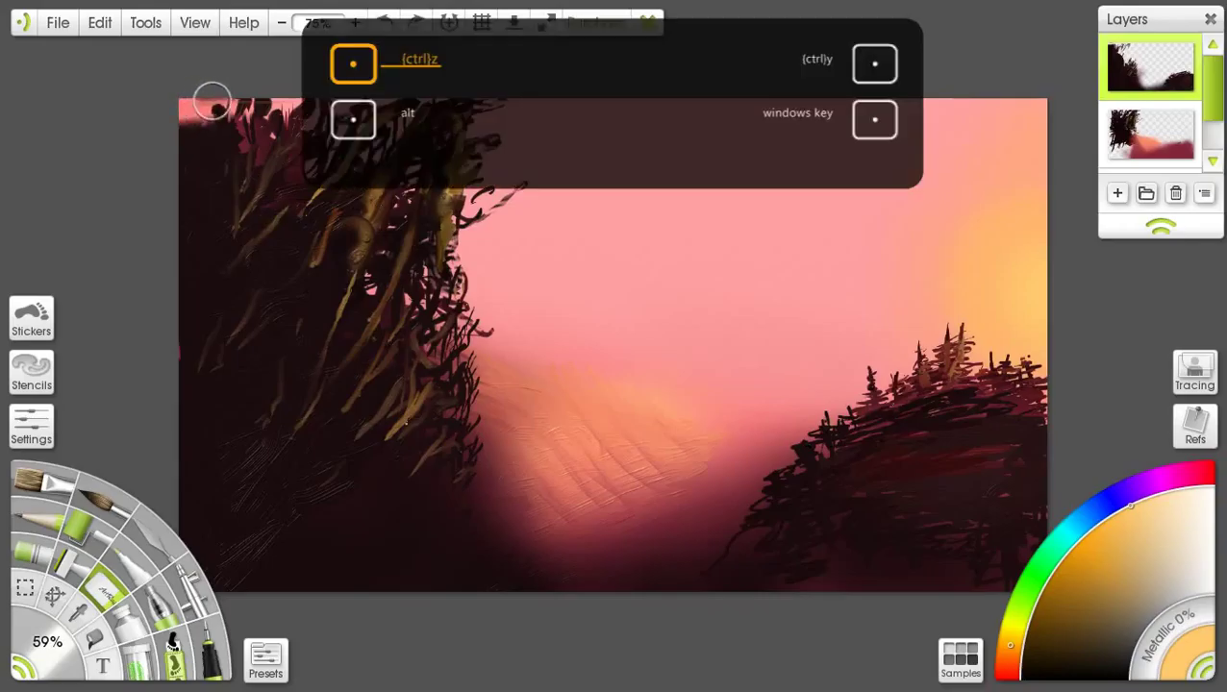
key("ctrl+y")
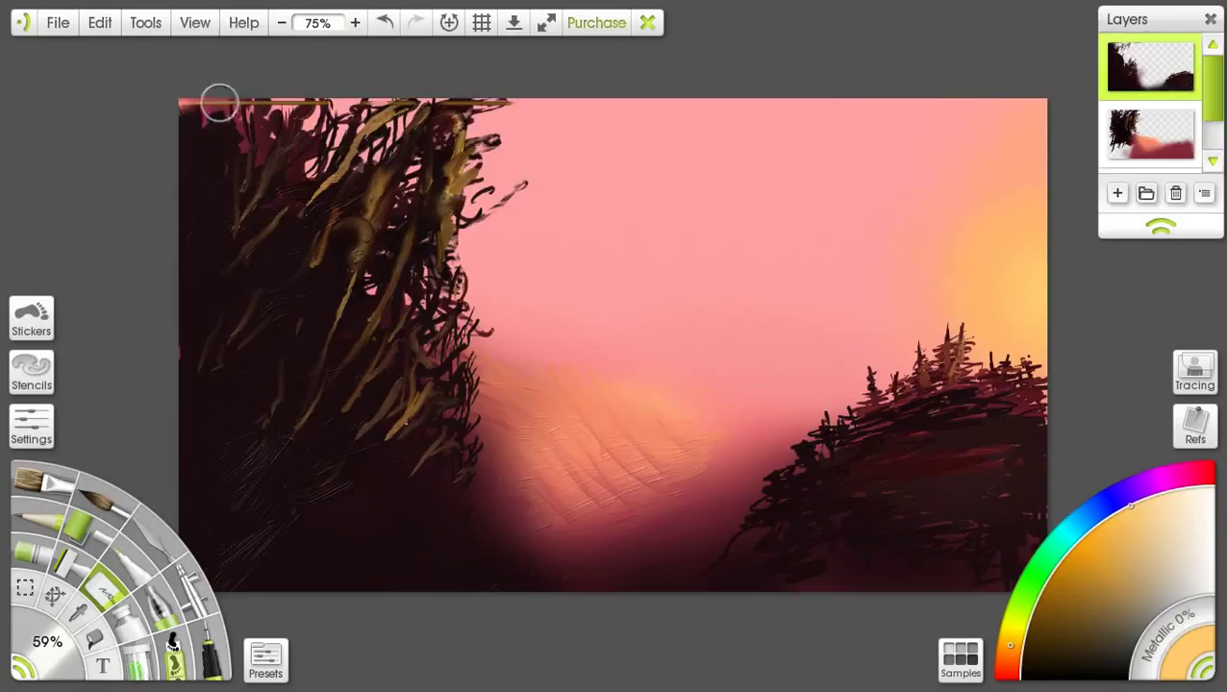
left_click_drag(247, 103, 529, 99)
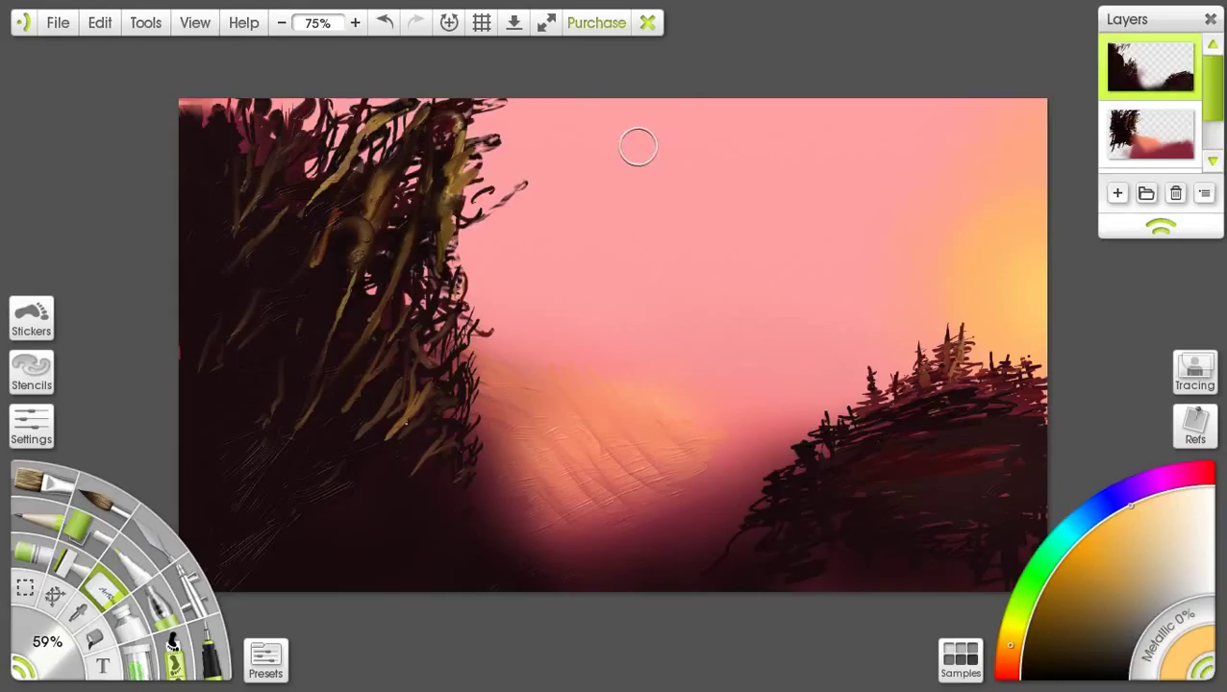
Step: With the Oil Brush at 15%, paint orange-gold highlights among the large tree's upper branches on the layer below the top one
left_click(34, 487)
left_click_drag(439, 122, 421, 147)
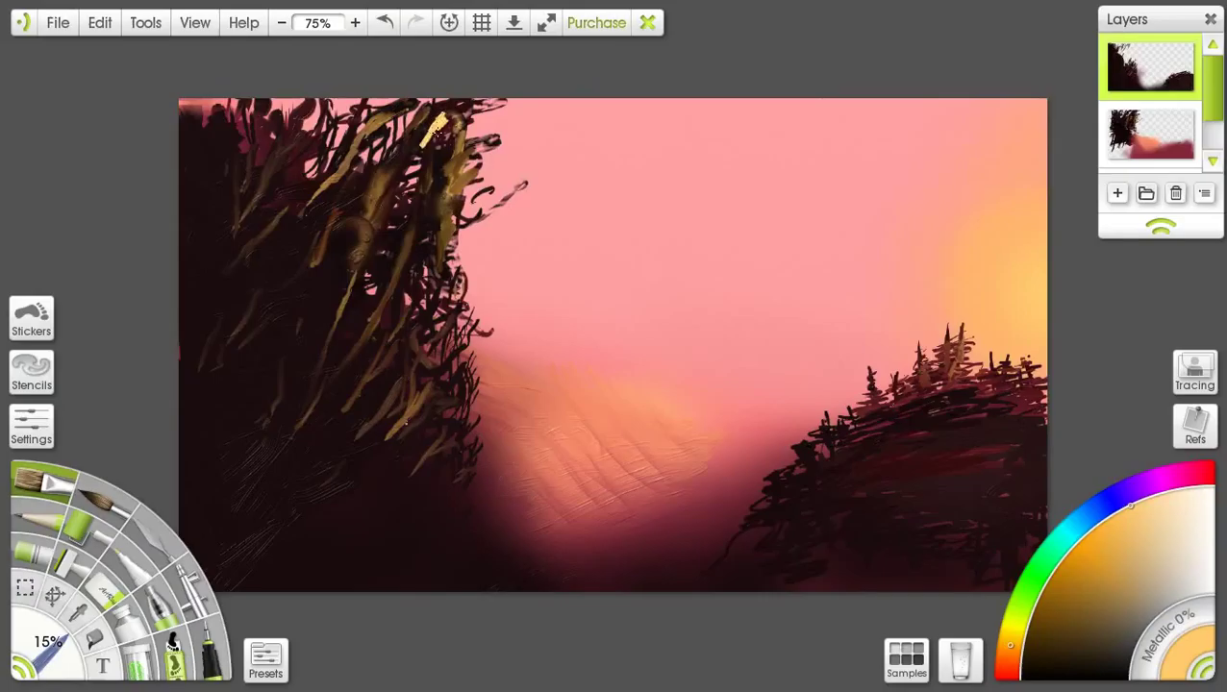
left_click(383, 34)
left_click(1120, 134)
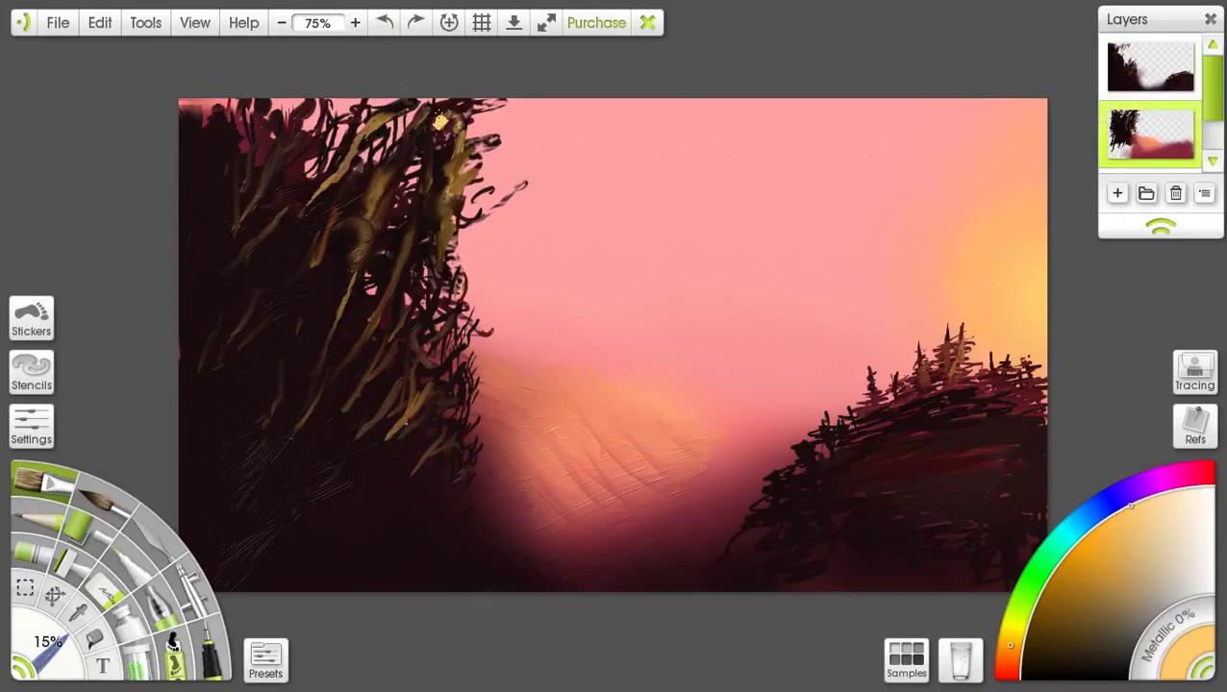
left_click_drag(442, 113, 433, 129)
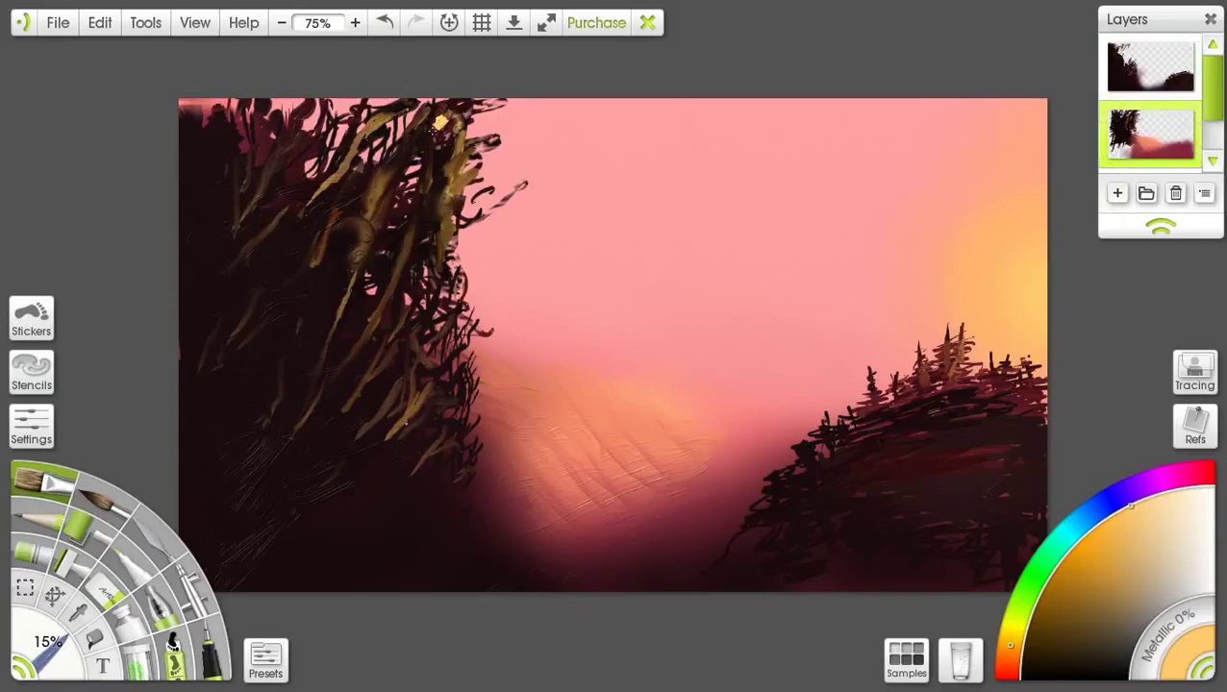
left_click(384, 24)
left_click_drag(432, 126, 406, 154)
left_click_drag(442, 106, 378, 169)
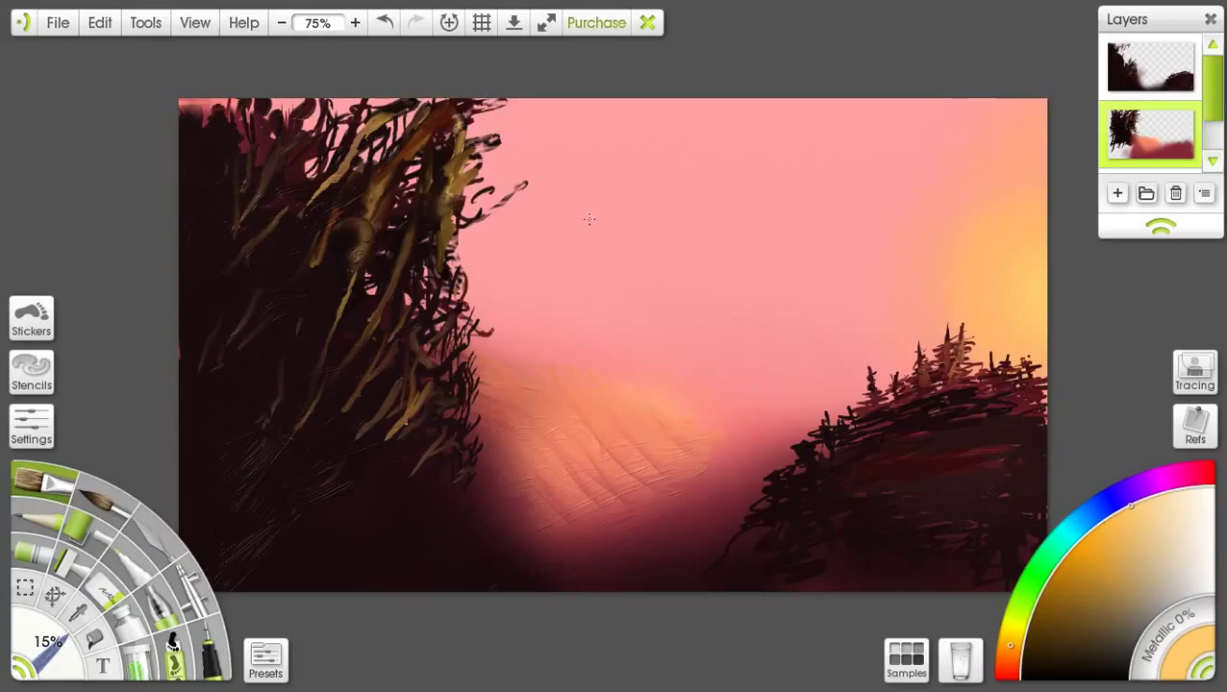
Step: Return to the top layer and set the paint colour to a near-black dark red
left_click(1150, 69)
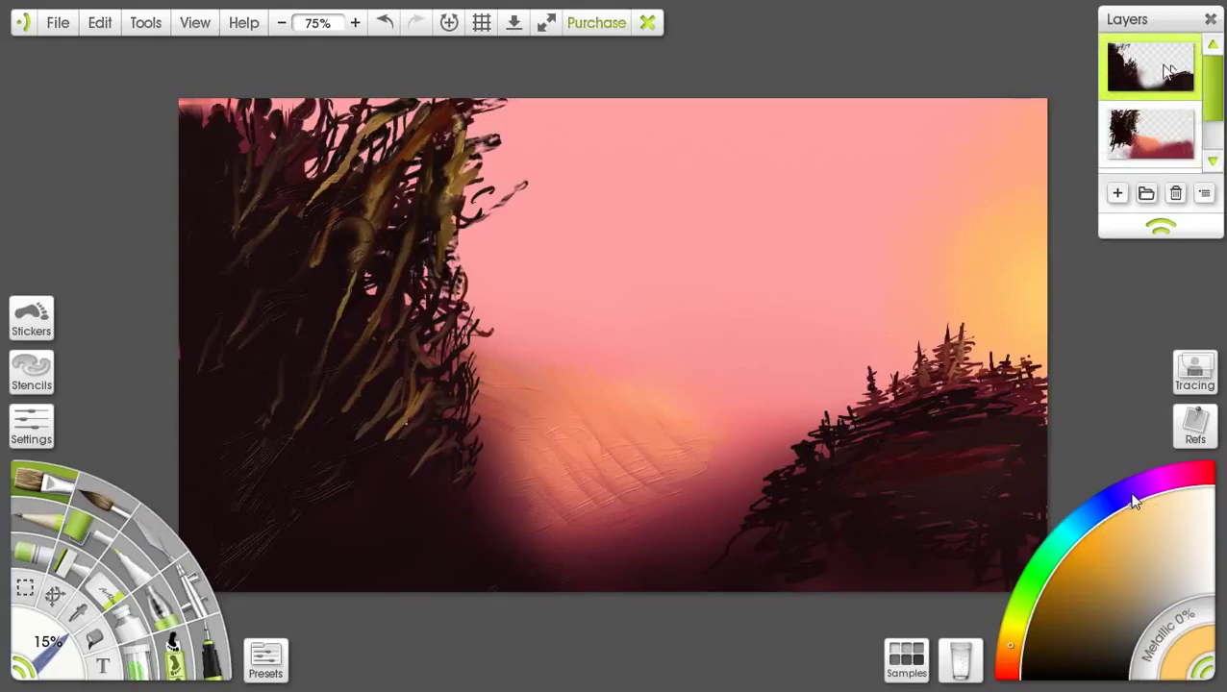
left_click(1092, 512)
left_click(1048, 634)
left_click_drag(1129, 500, 1206, 473)
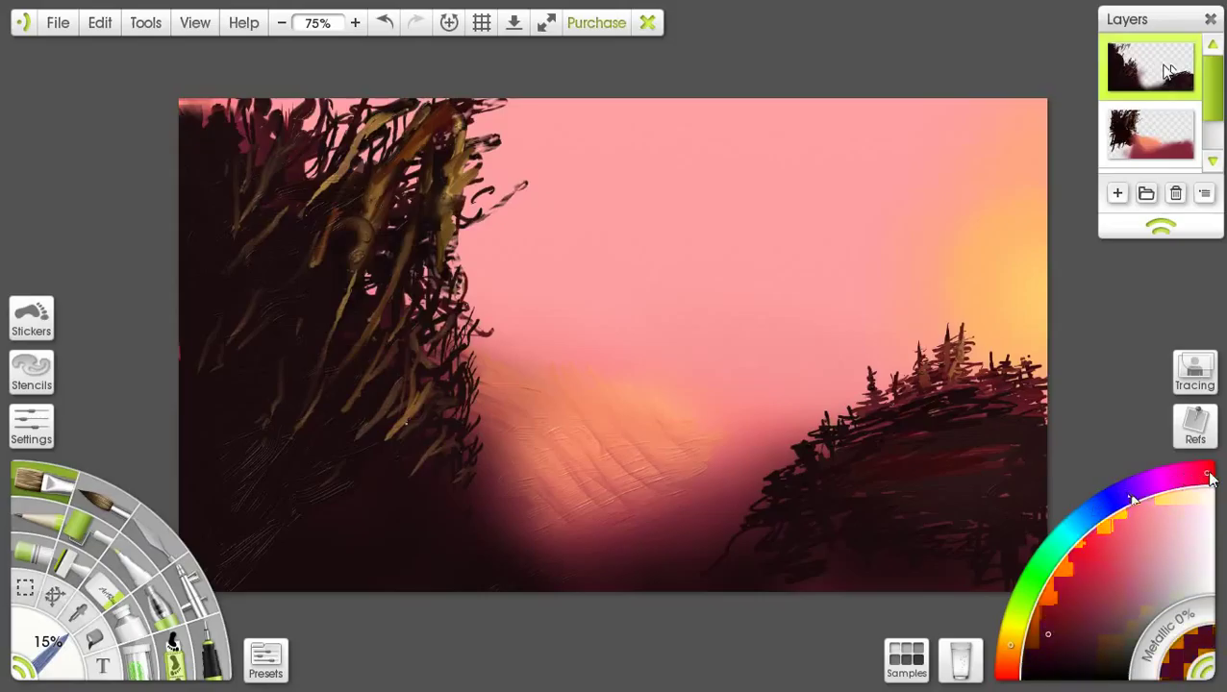
left_click(1056, 622)
mouse_move(1056, 622)
left_mouse_down()
mouse_move(1090, 675)
mouse_move(1039, 656)
left_mouse_up()
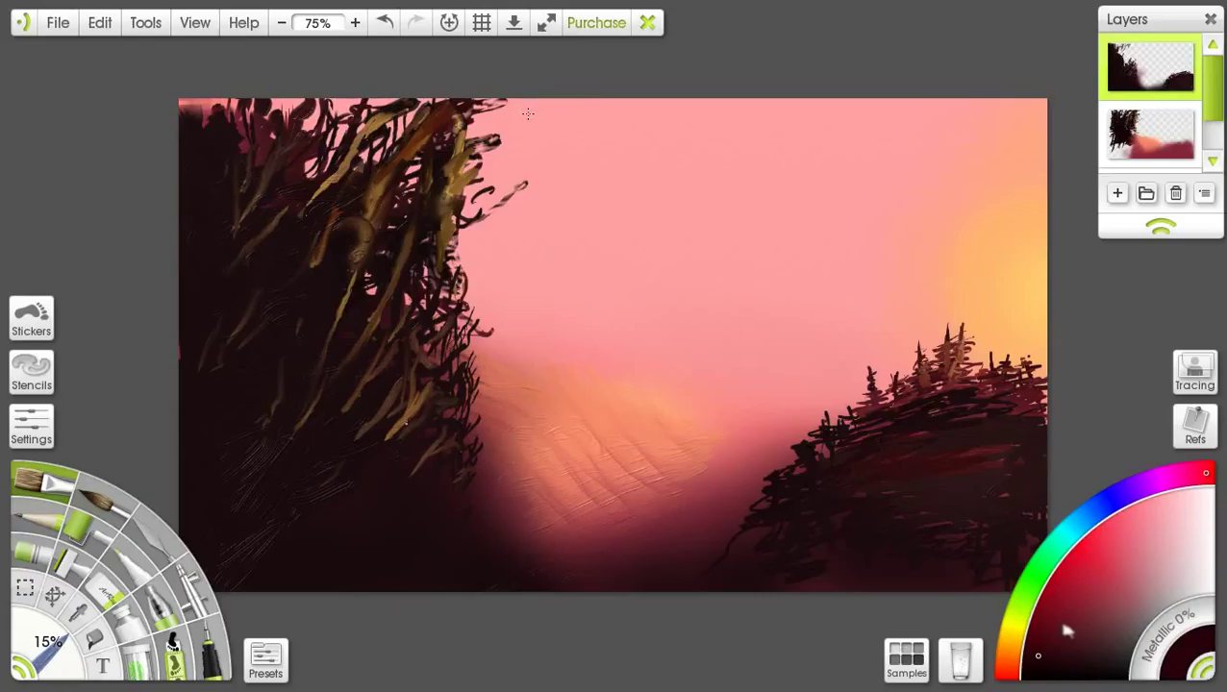
Step: Paint a scattered flock of small dark birds in the upper sky beside the large tree
left_click_drag(528, 113, 571, 118)
left_click_drag(593, 116, 646, 120)
left_click_drag(532, 129, 558, 129)
left_click_drag(675, 111, 688, 114)
left_click_drag(593, 132, 620, 129)
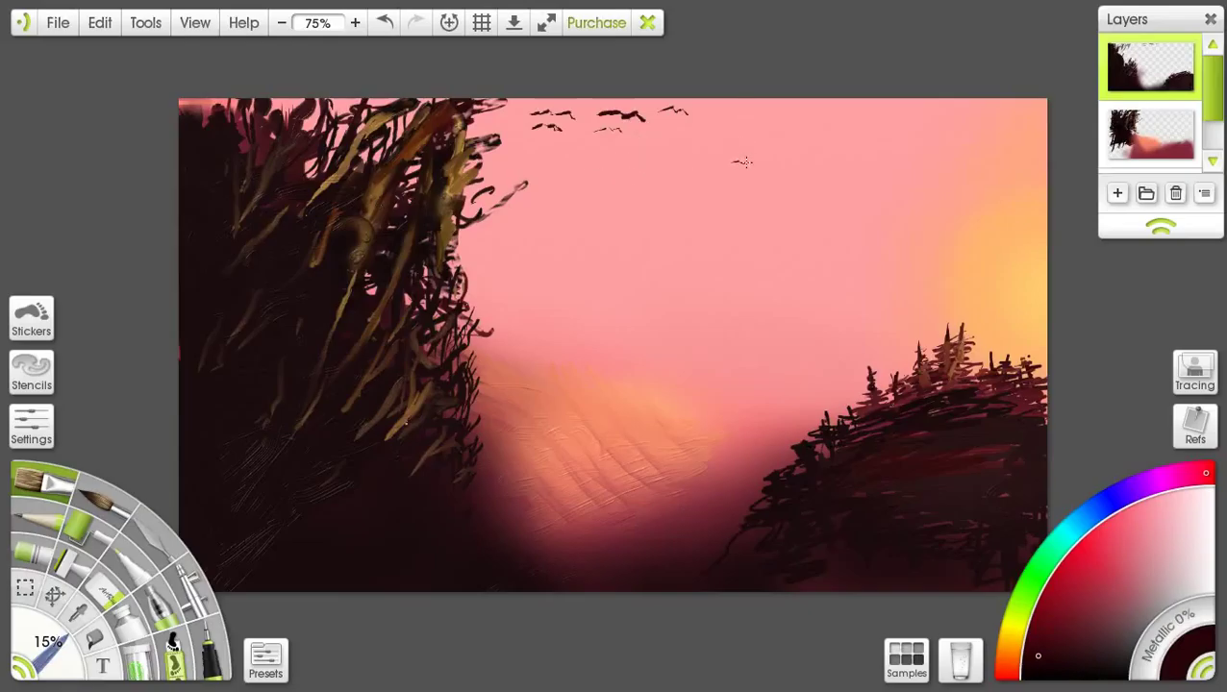
left_click_drag(737, 162, 745, 163)
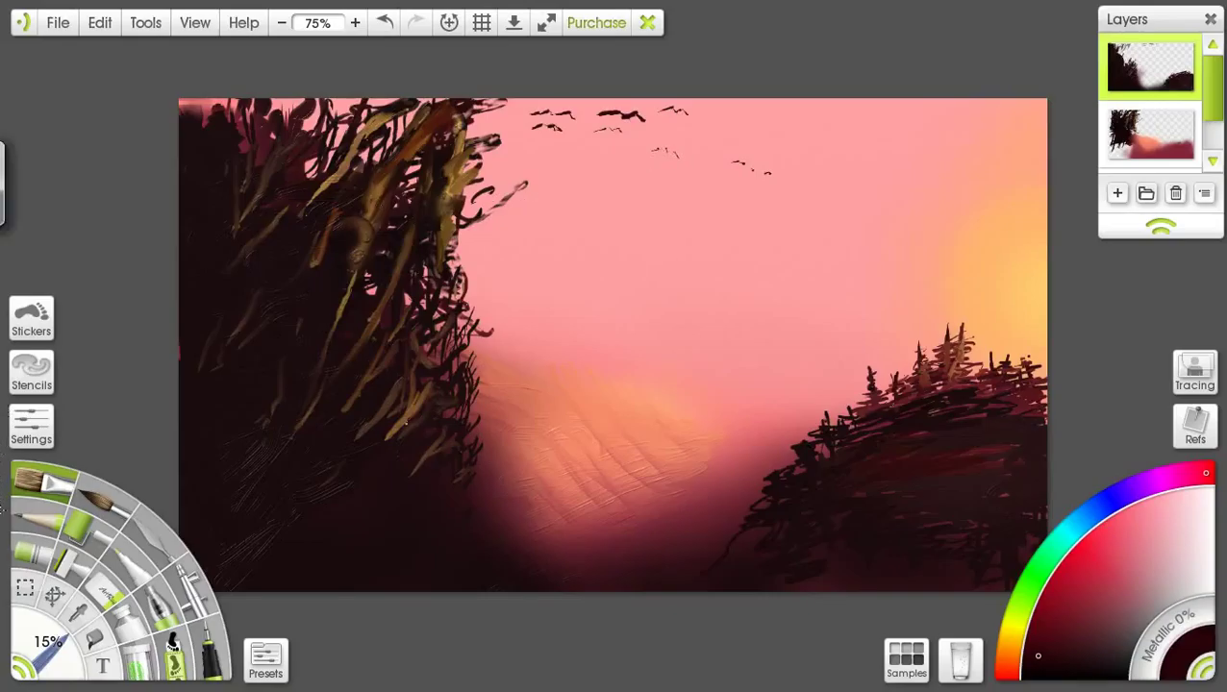
Step: Smear the birds' wings and bodies with the Palette Knife at 40% to soften their shapes
left_click(143, 536)
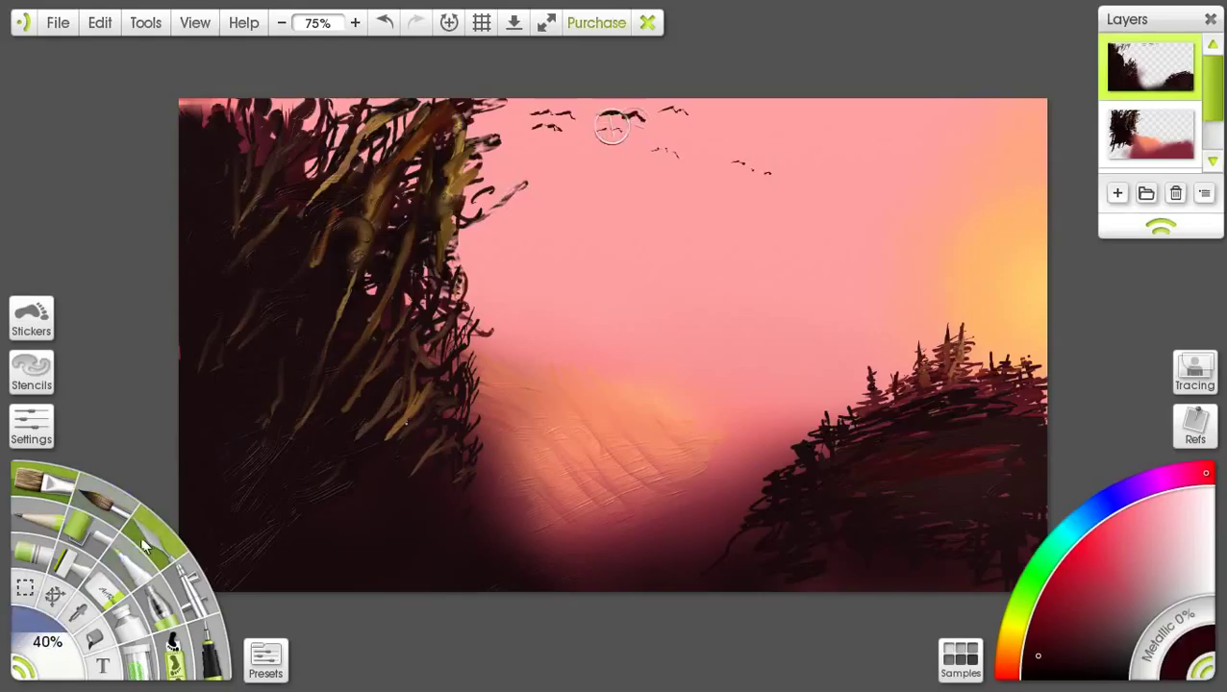
mouse_move(612, 126)
left_mouse_down()
mouse_move(638, 123)
mouse_move(563, 109)
mouse_move(553, 120)
mouse_move(540, 96)
mouse_move(556, 110)
mouse_move(537, 142)
mouse_move(556, 120)
mouse_move(635, 115)
mouse_move(604, 125)
mouse_move(658, 153)
mouse_move(659, 143)
mouse_move(654, 161)
mouse_move(679, 120)
mouse_move(673, 100)
left_mouse_up()
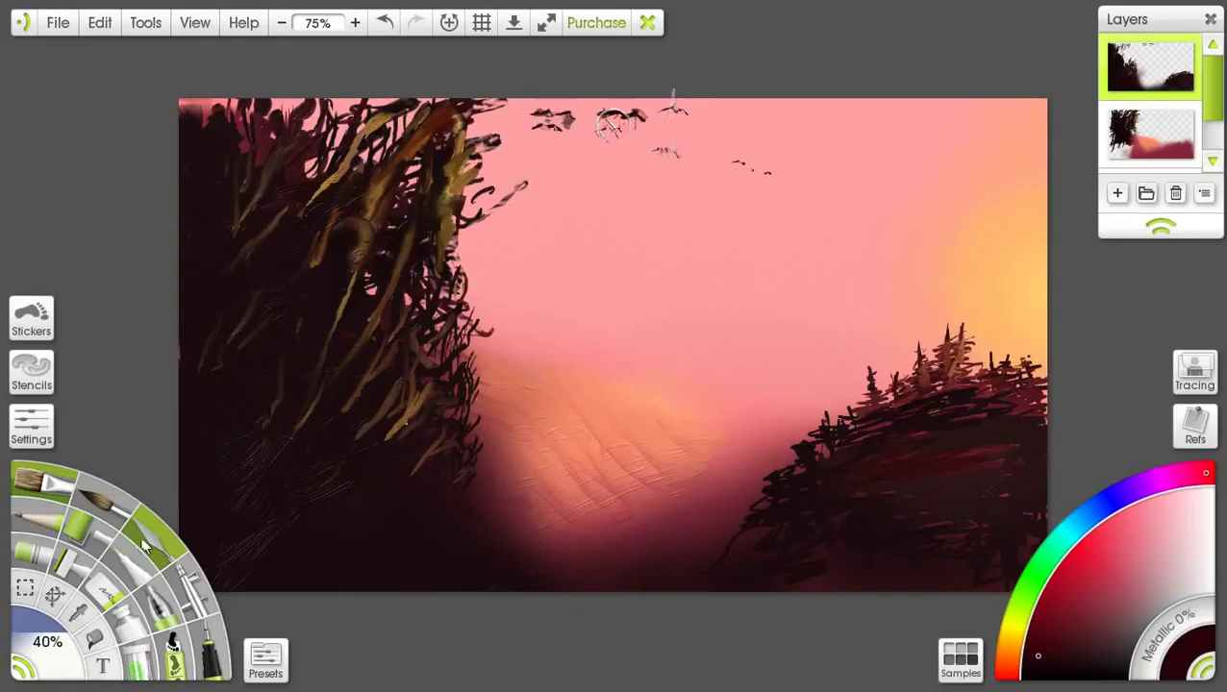
left_click(142, 547)
left_click_drag(741, 164, 775, 169)
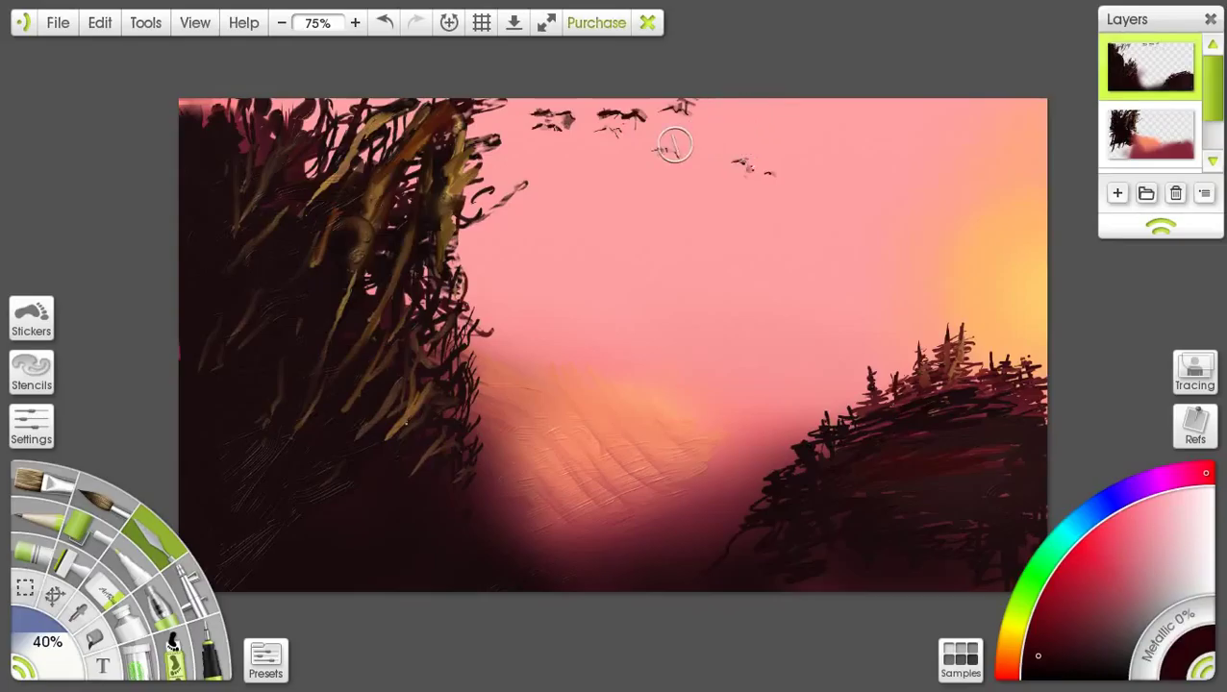
Step: Set the Oil Brush to 1%, add a new layer, and sketch a small signature in the dark lower valley
left_click(62, 486)
mouse_move(46, 639)
left_mouse_down()
mouse_move(19, 624)
mouse_move(37, 646)
left_mouse_up()
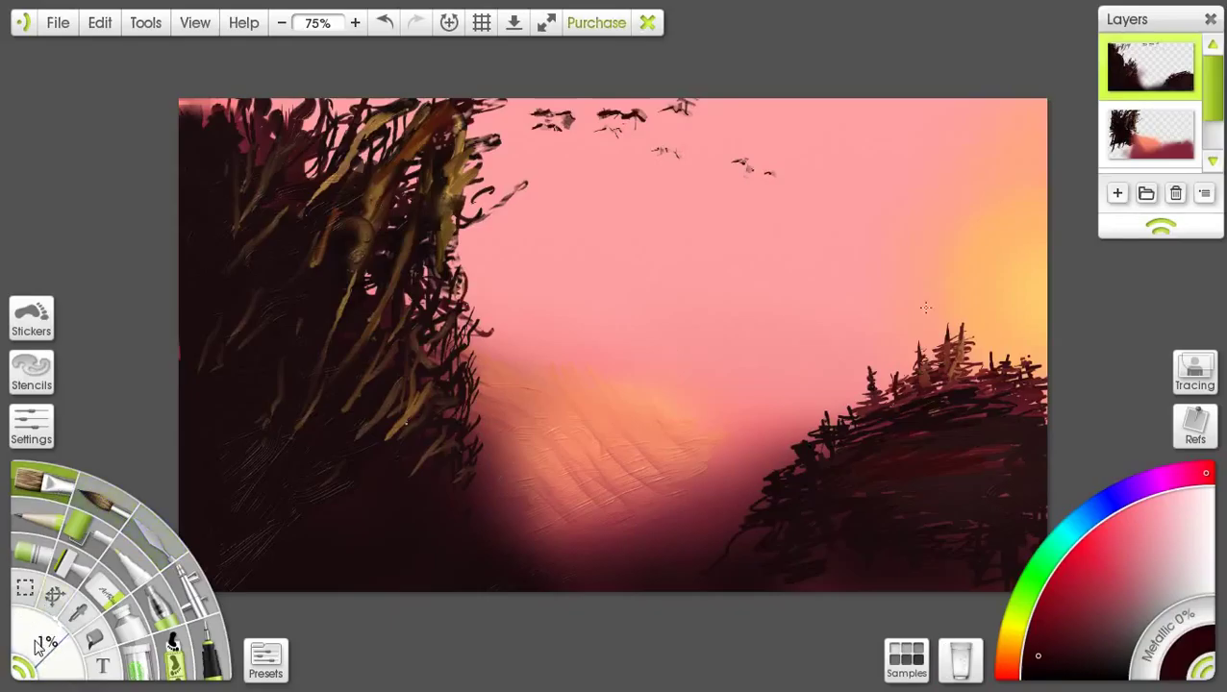
left_click(1117, 193)
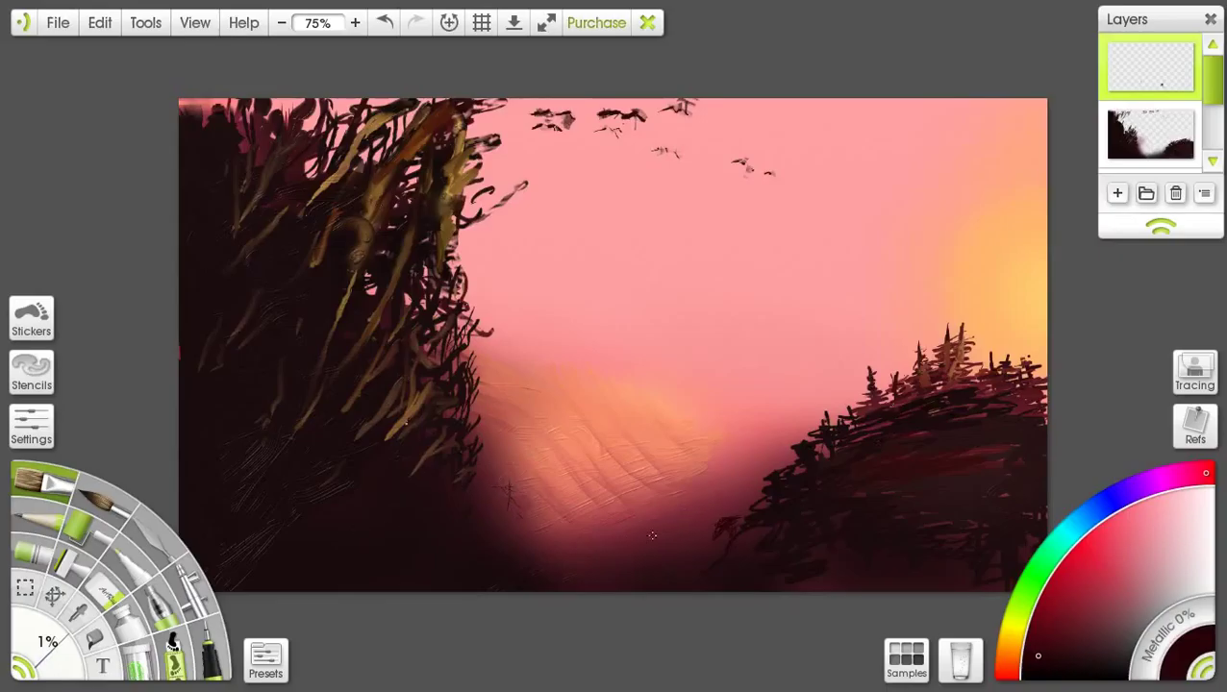
left_click_drag(656, 537, 672, 530)
Step: Hide the tool picker, colour picker, Layers panel and menu bar, and review the finished painting enlarged
left_click(23, 666)
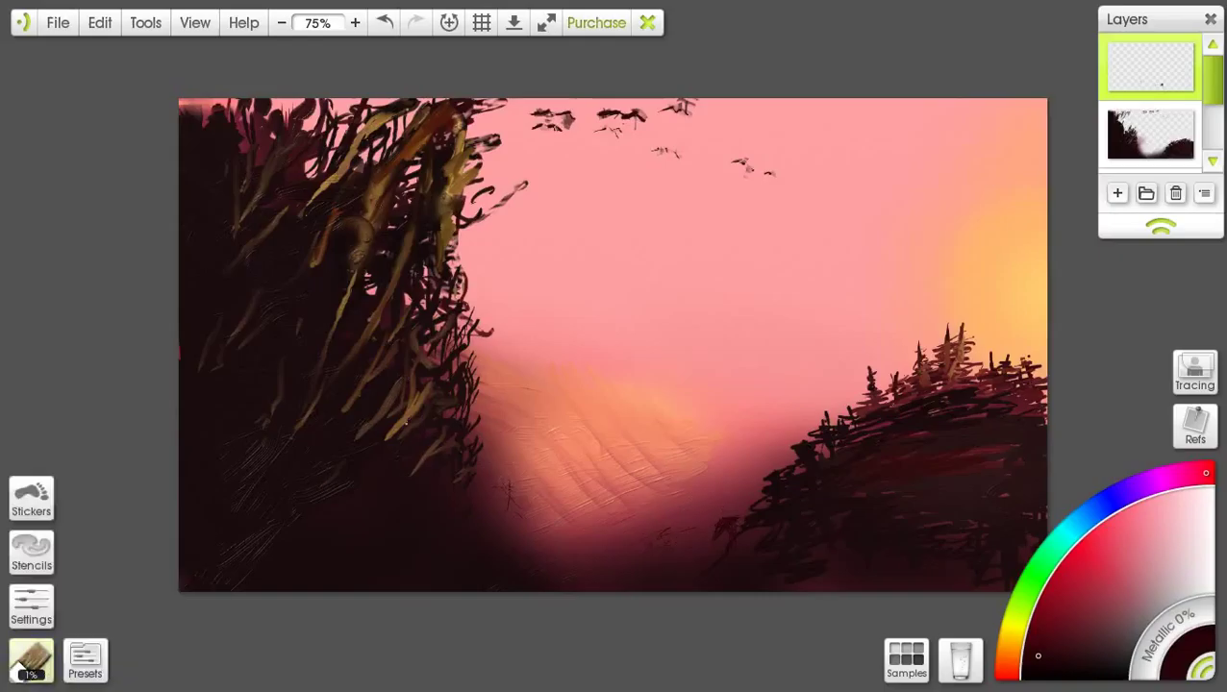
left_click(1208, 662)
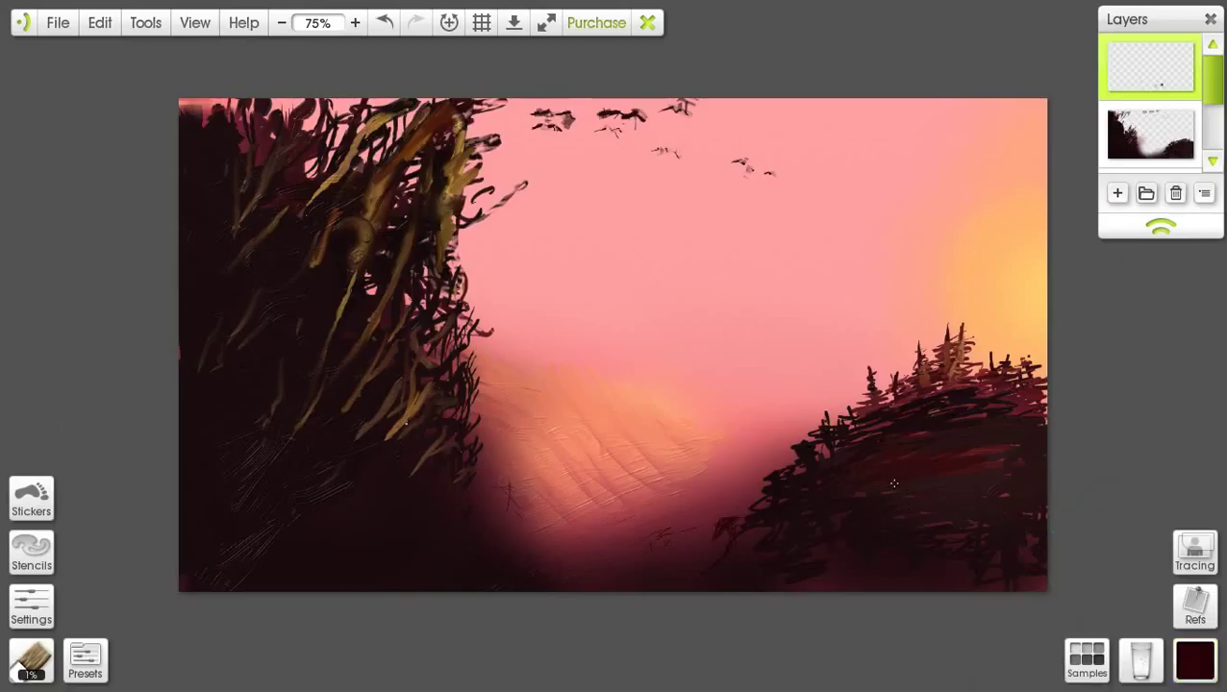
scroll(879, 473, "up", 2)
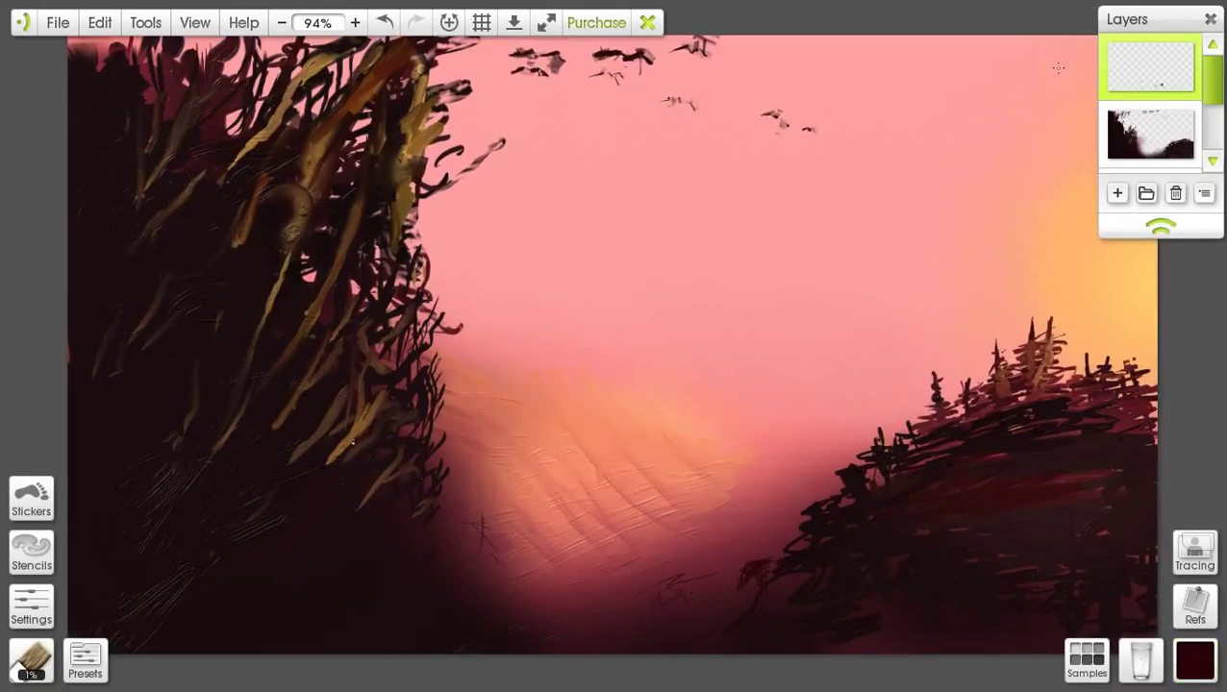
left_click(1211, 20)
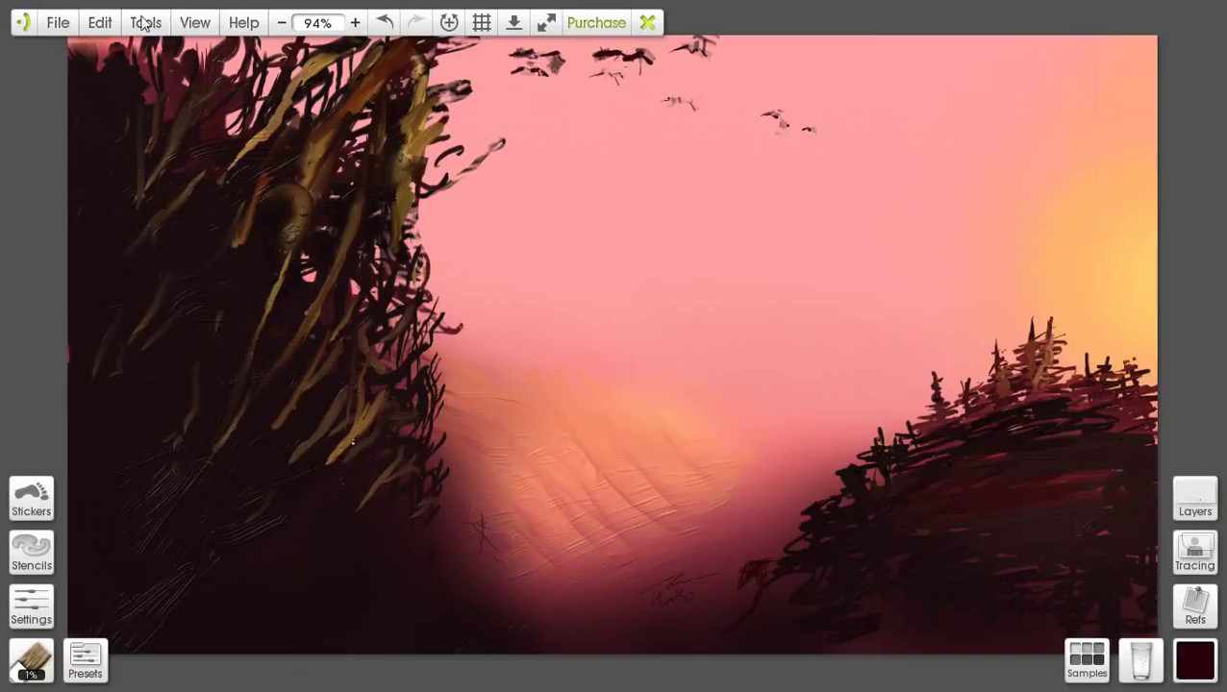
left_click(28, 23)
scroll(205, 105, "up", 1)
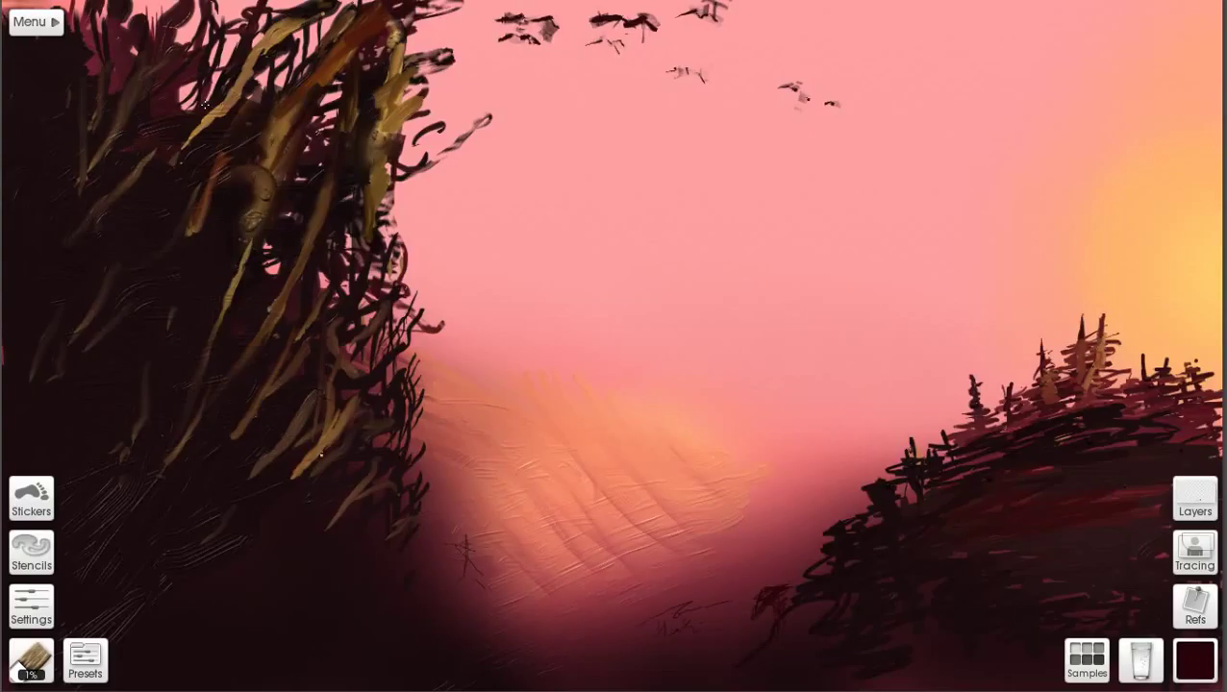
key("minus")
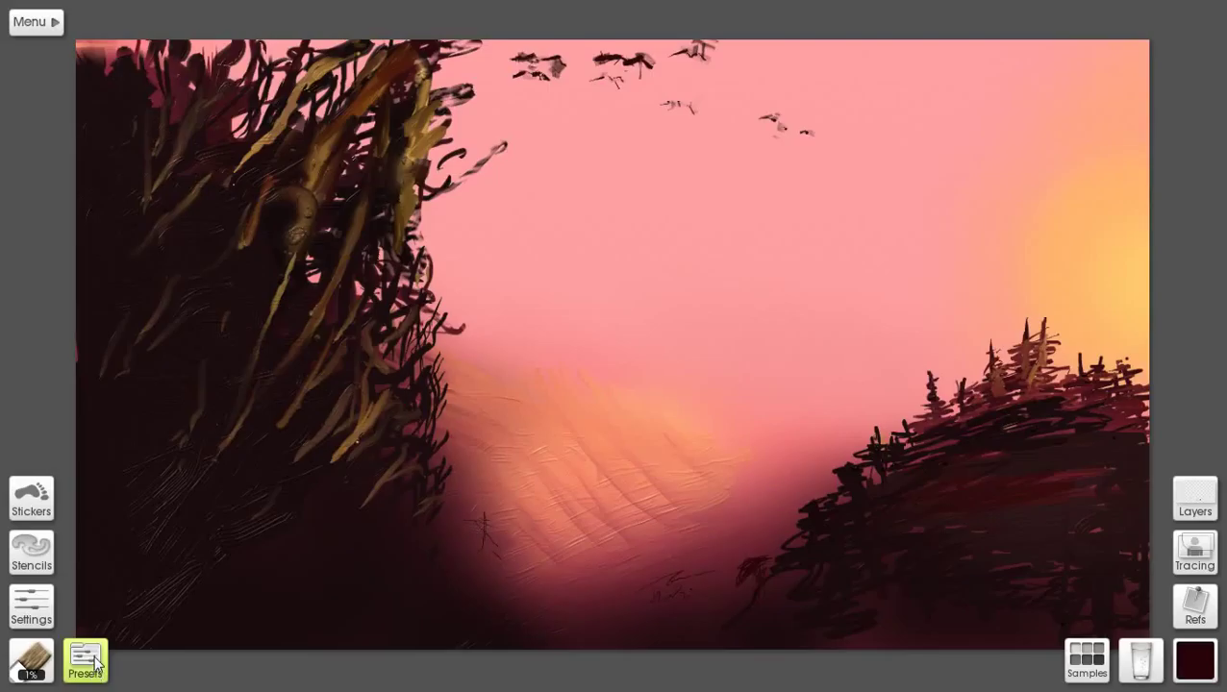
key("super")
left_click(775, 686)
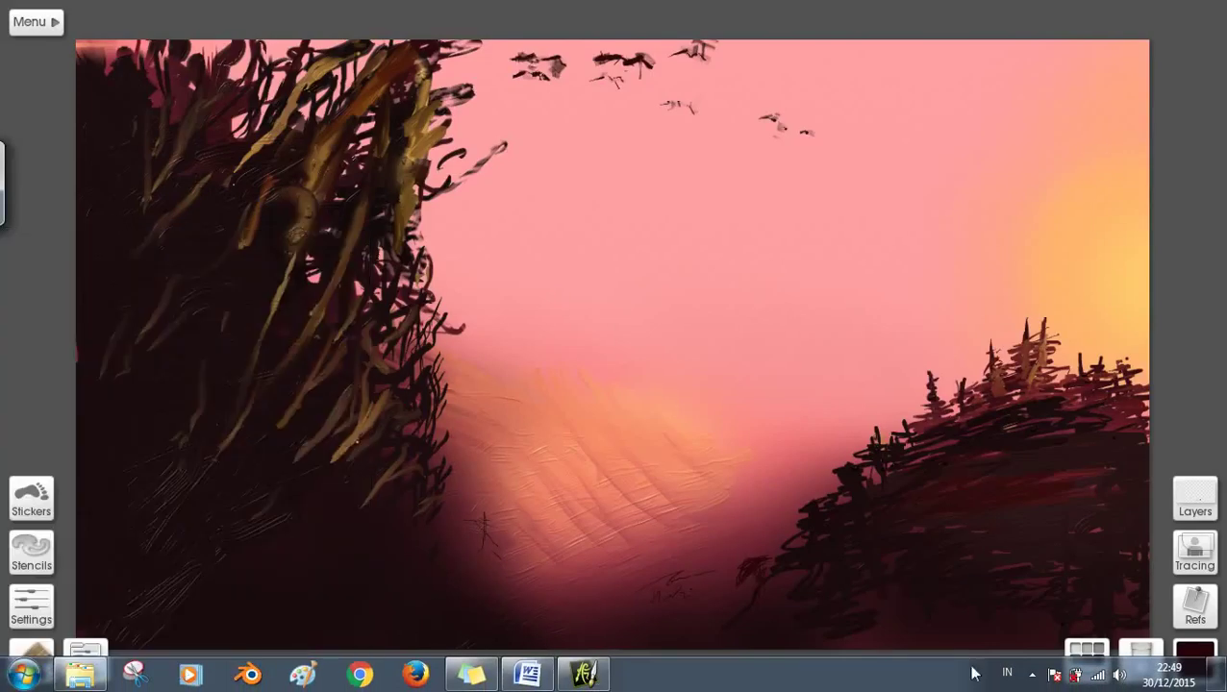